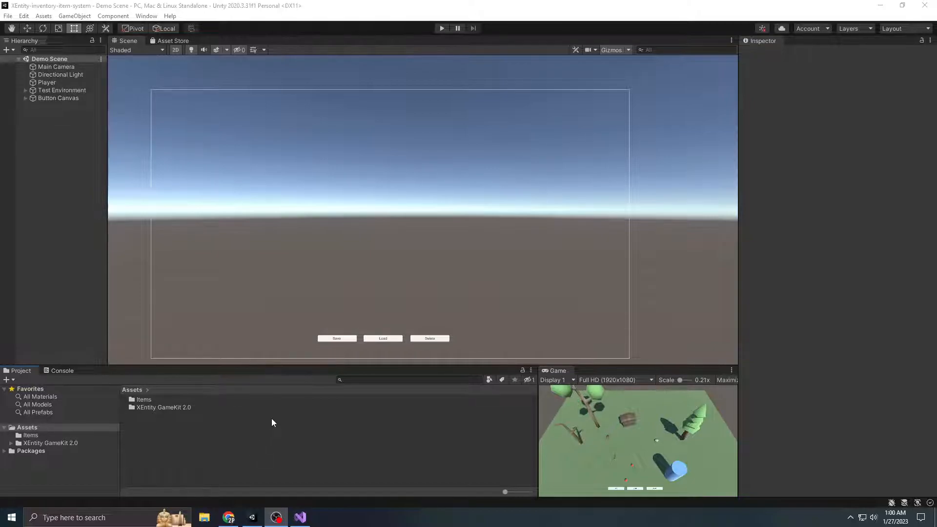
Create a UI canvas named "Item Container Canvas" in the scene and widen the hierarchy area
scroll(371, 251, down, 1)
scroll(390, 283, up, 2)
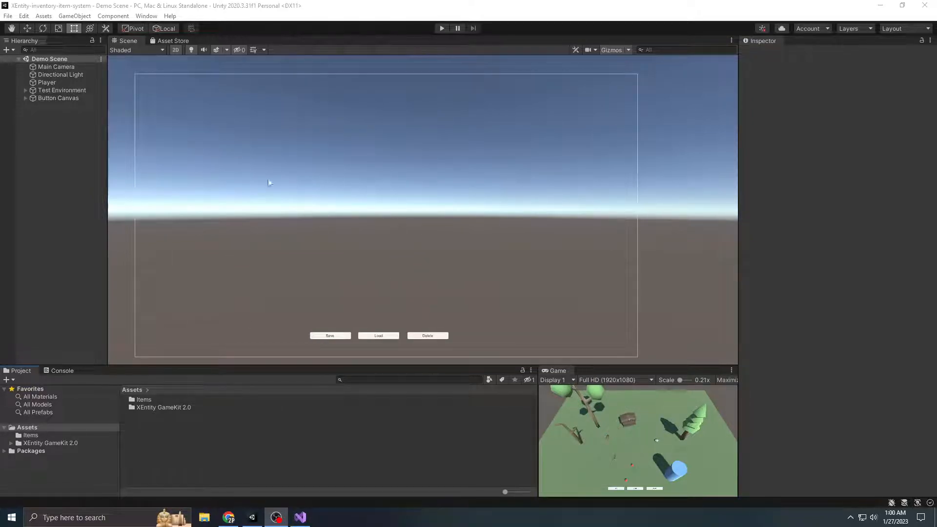
right_click(45, 127)
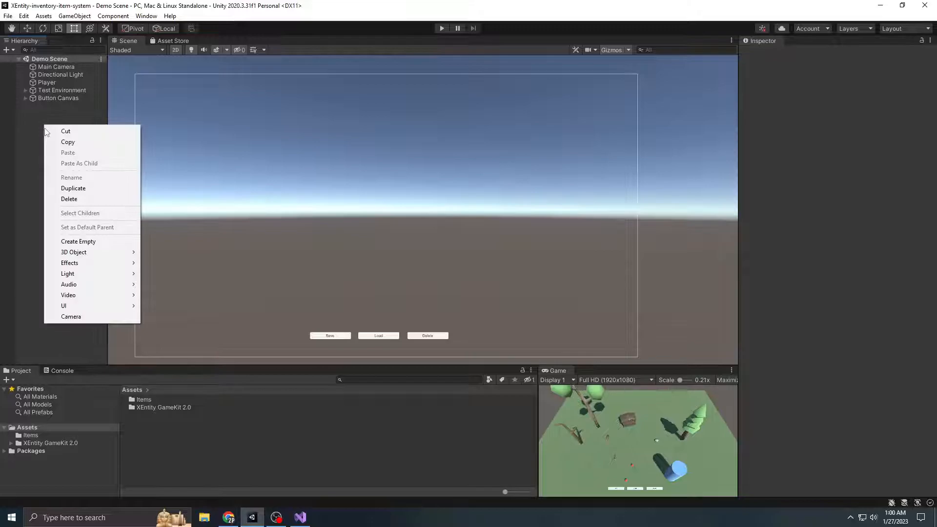
mouse_move(93, 305)
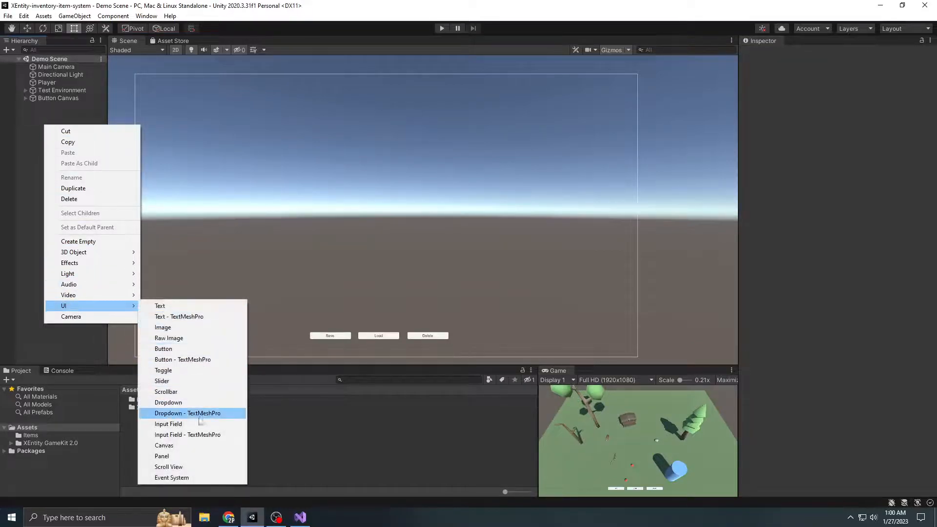
click(166, 445)
text(Item Container Canvas)
key(Return)
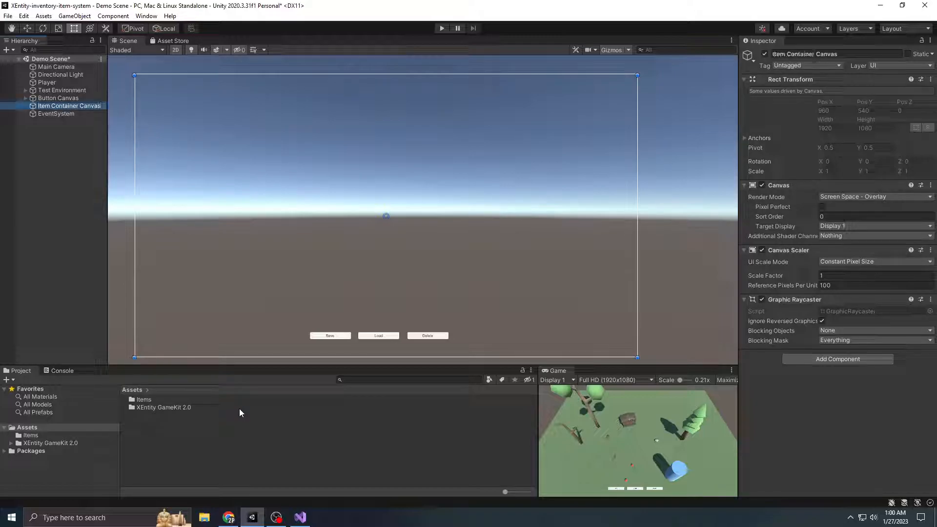
click(59, 203)
drag(108, 176, 140, 176)
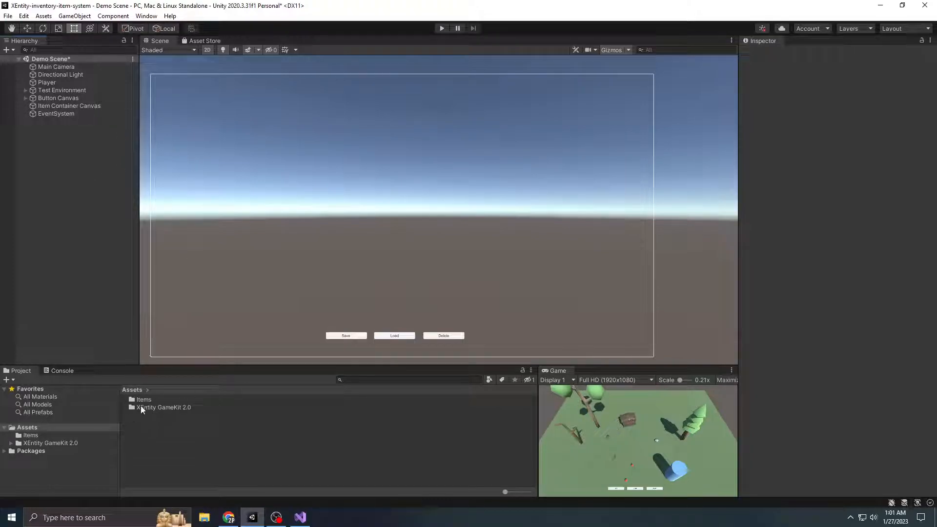
Add the Container Prefab from XEntity GameKit 2.0's Prefabs folder as a child of the Item Container Canvas
double_click(162, 408)
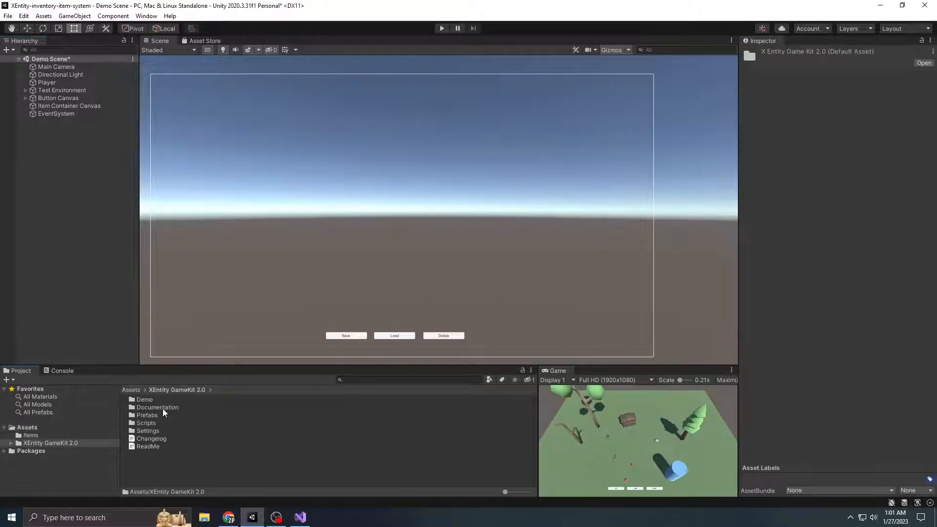
double_click(147, 415)
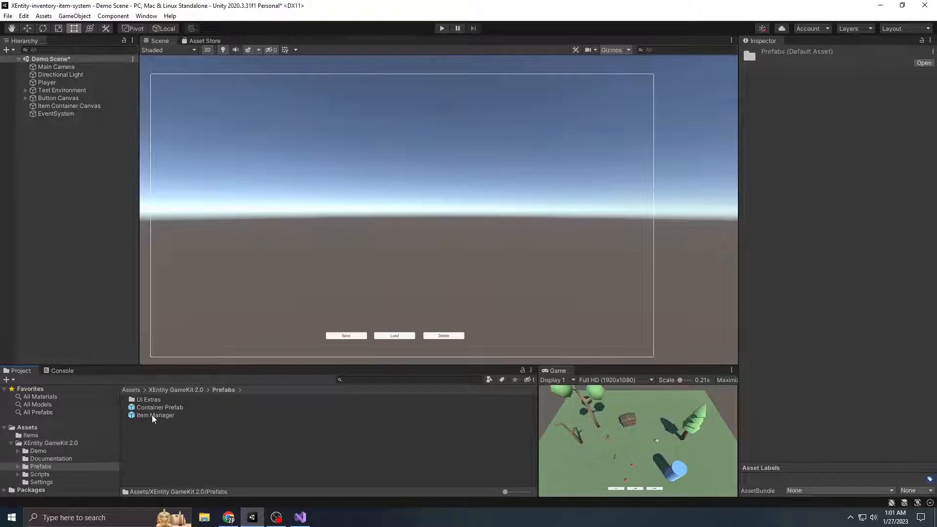
click(175, 409)
drag(175, 410, 81, 107)
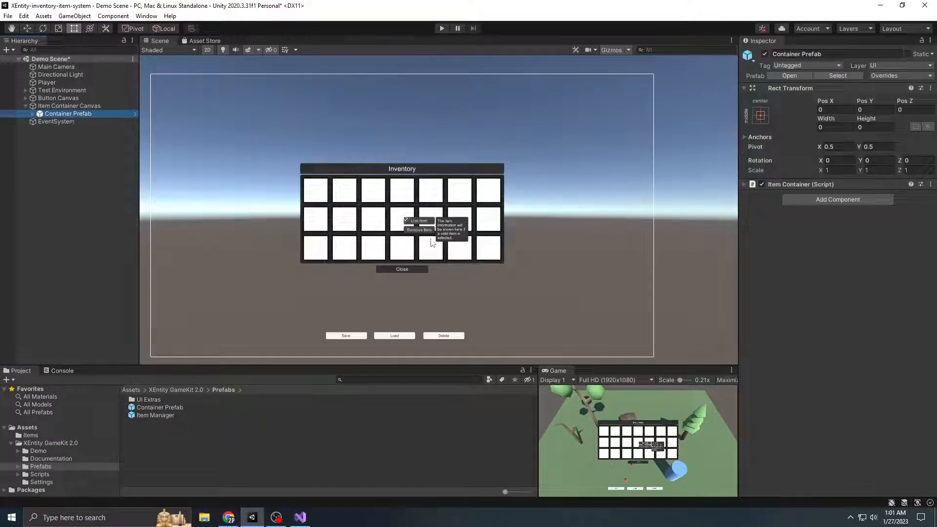
scroll(397, 230, up, 2)
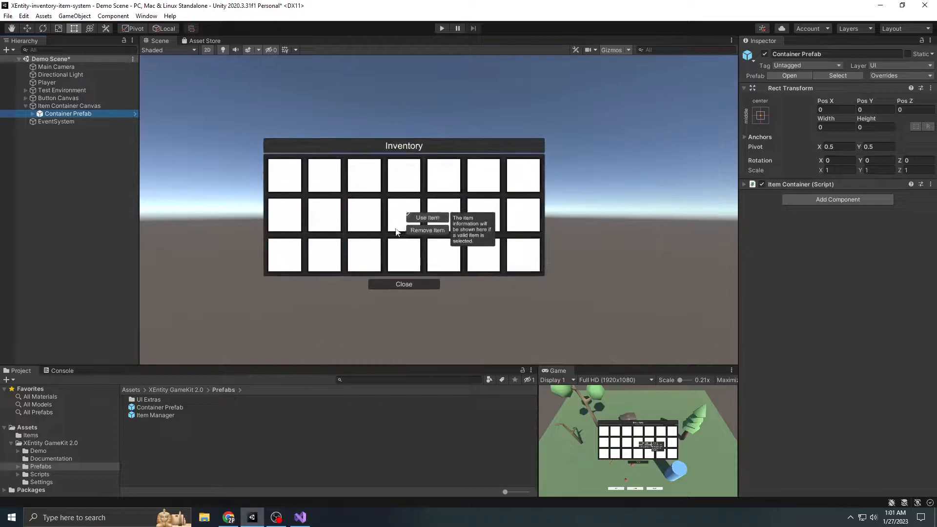
Rename the container object under the Item Container Canvas to "Player Inventory"
click(72, 114)
key(BackSpace)
text(Player Inventory)
key(Return)
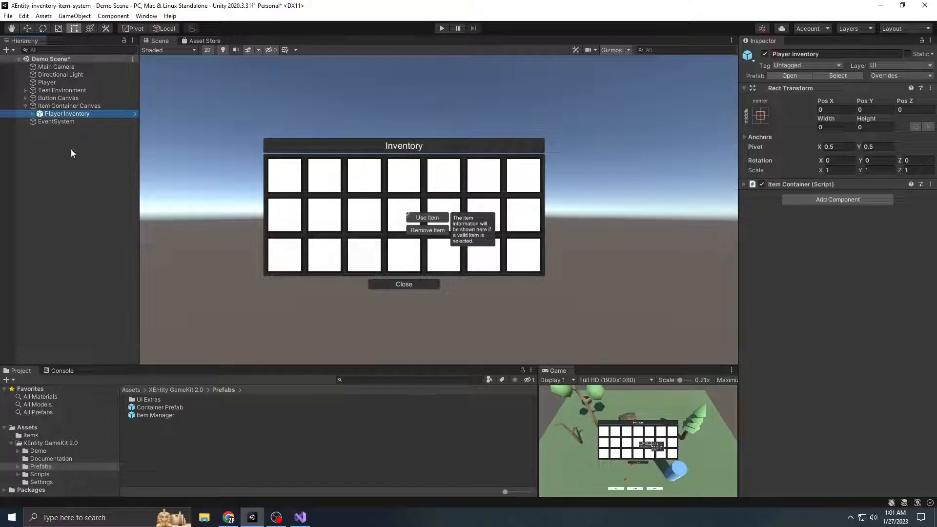
Set the Container Title of Player Inventory's Item Container script to "Inventory"
click(800, 184)
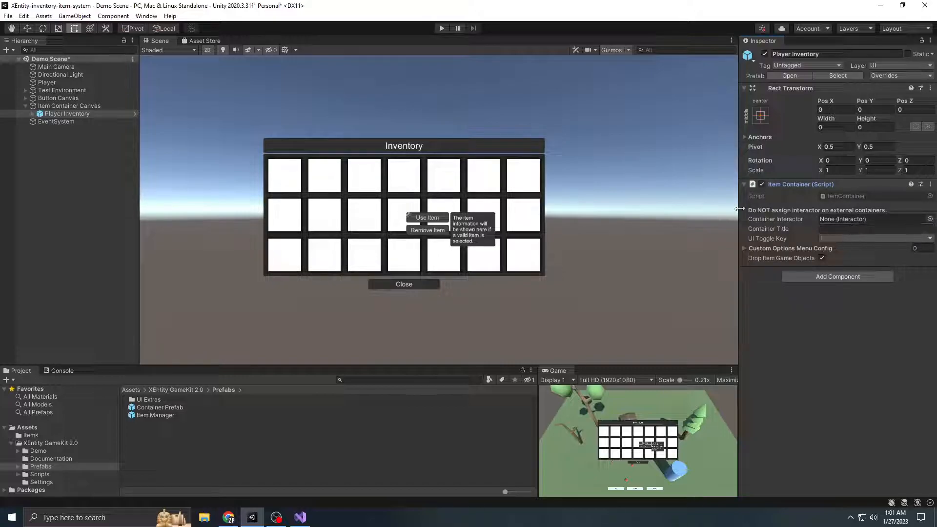
click(860, 229)
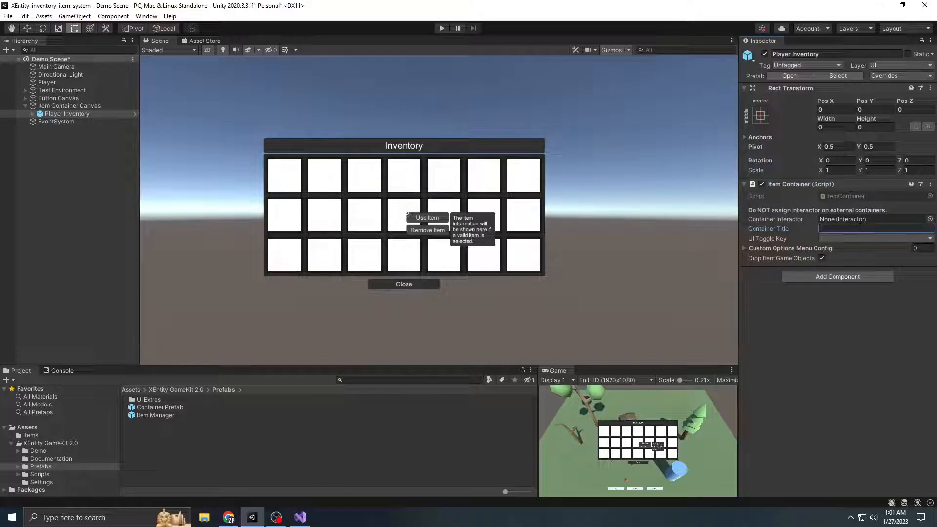
text(Inventory)
click(862, 338)
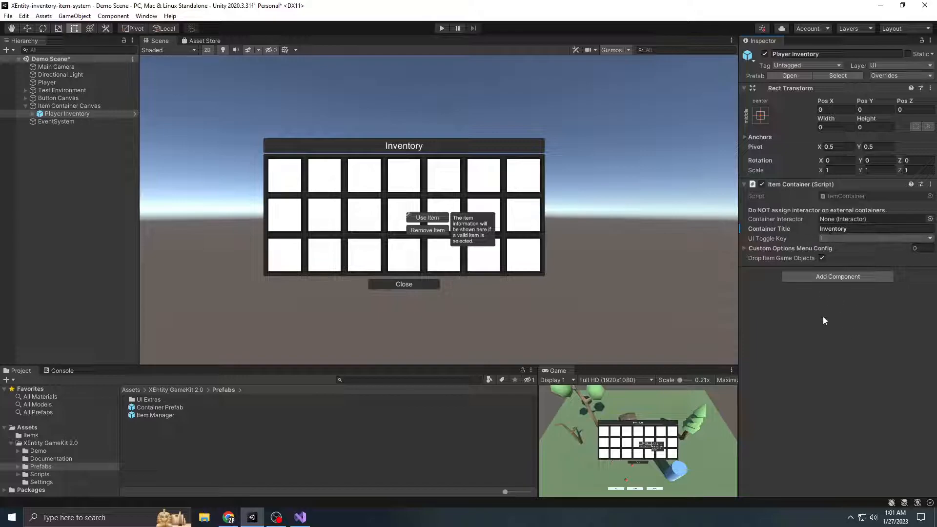
scroll(409, 242, down, 1)
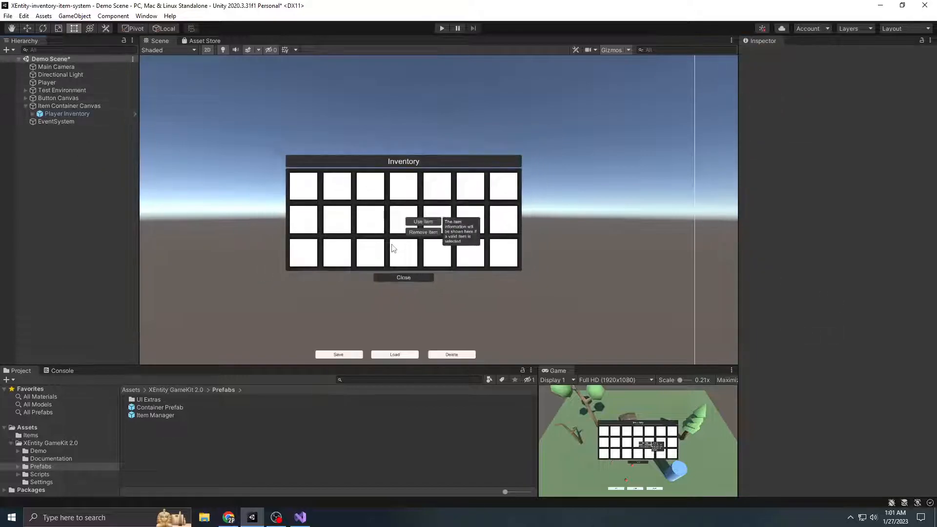
click(78, 114)
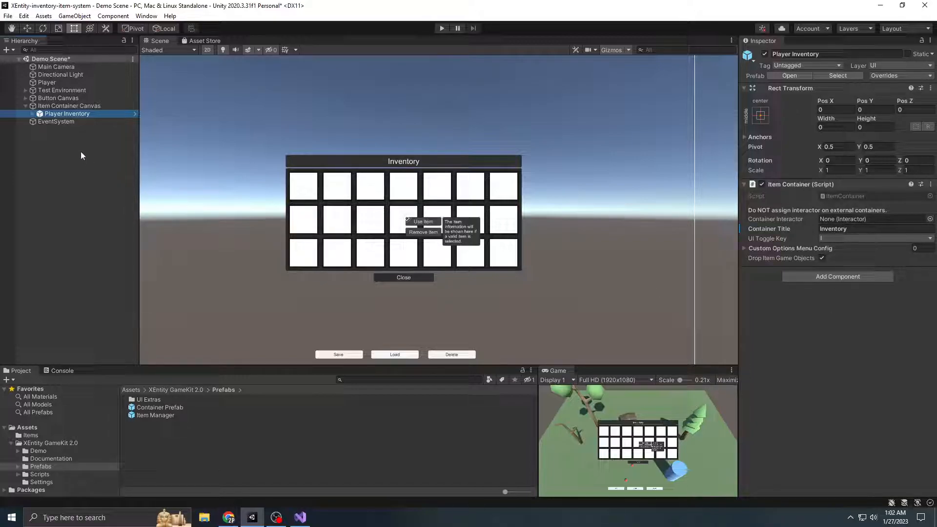
Examine the Player object in the 3D scene view, including its Capsule Collider and Rigidbody settings
click(58, 81)
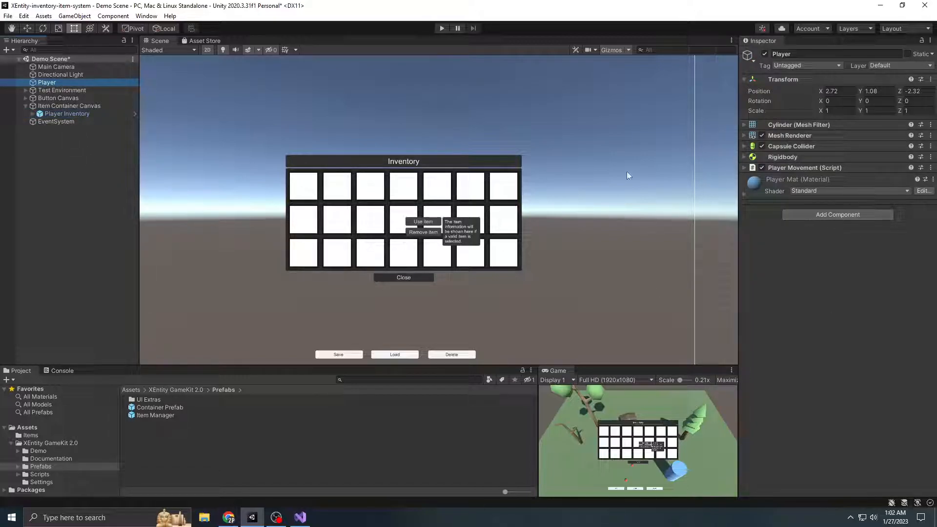
click(207, 50)
right_drag(496, 234, 476, 242)
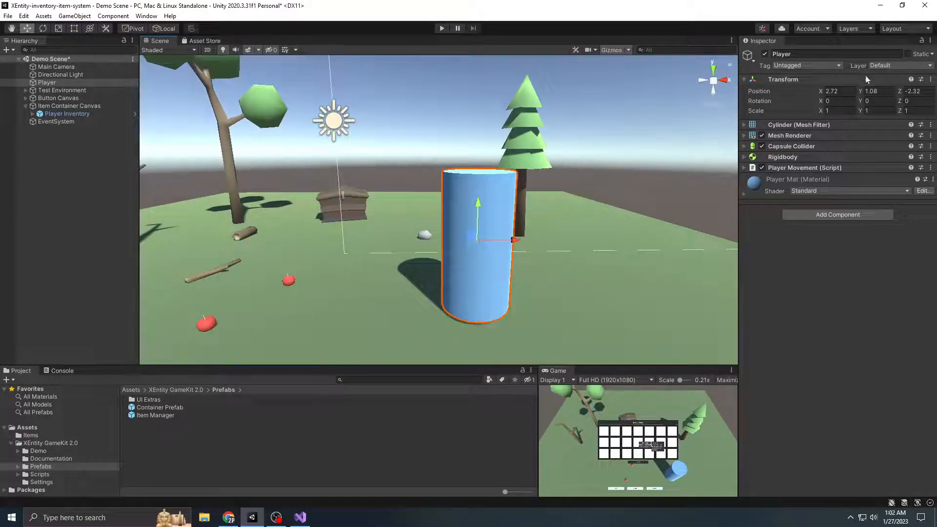
click(798, 156)
click(798, 156)
click(804, 145)
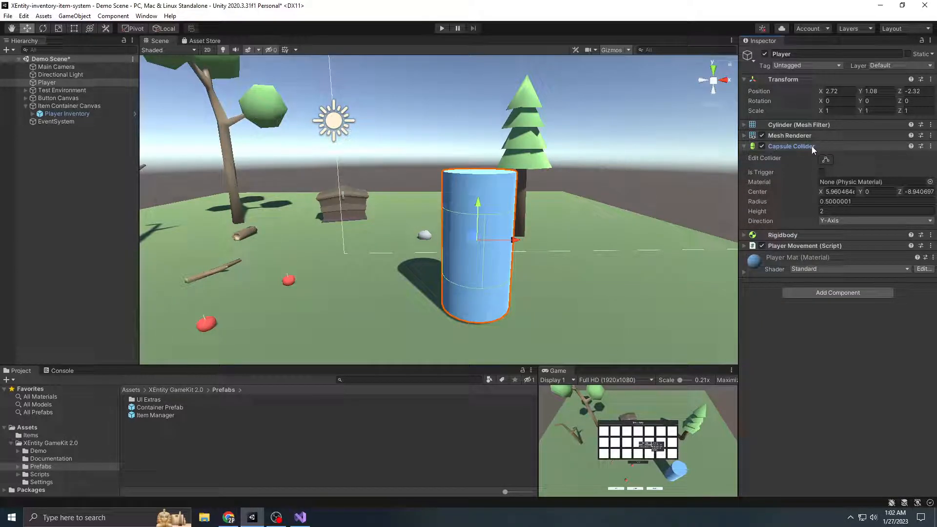
click(812, 145)
click(802, 157)
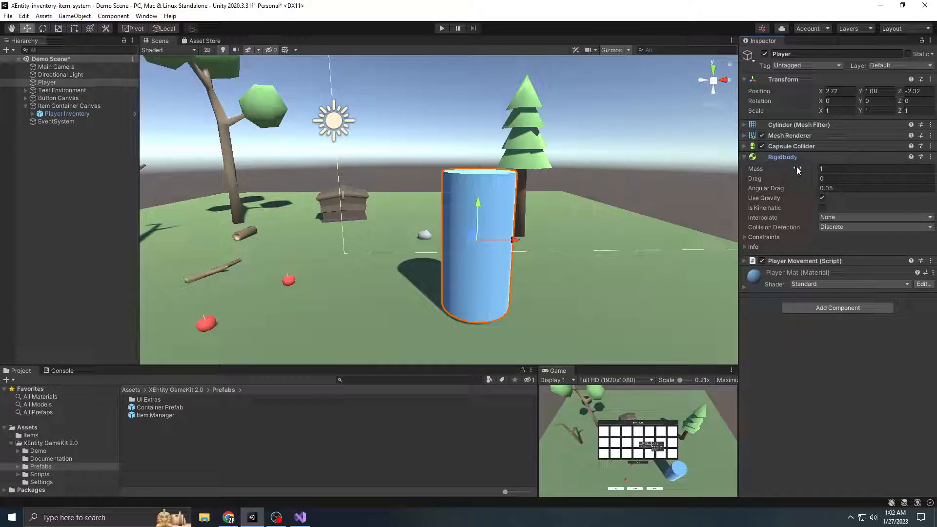
click(787, 157)
scroll(516, 231, down, 2)
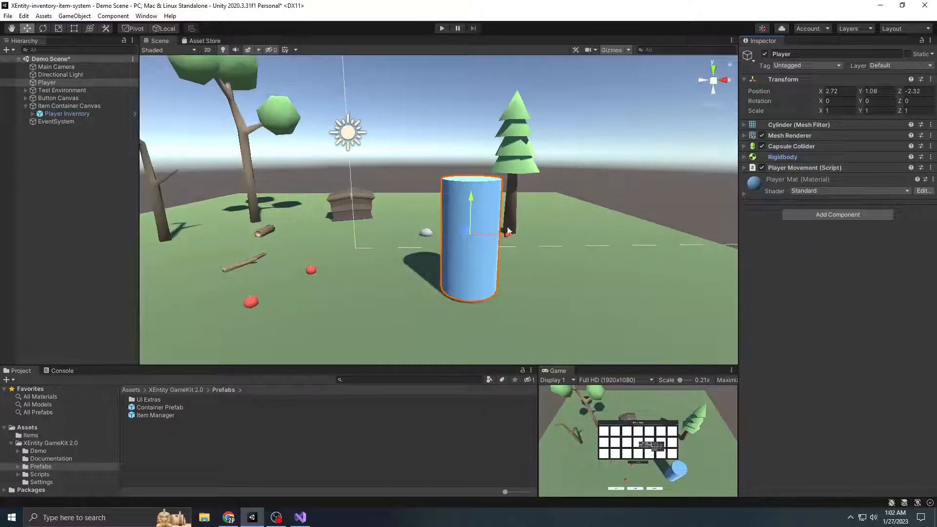
middle_drag(515, 228, 559, 229)
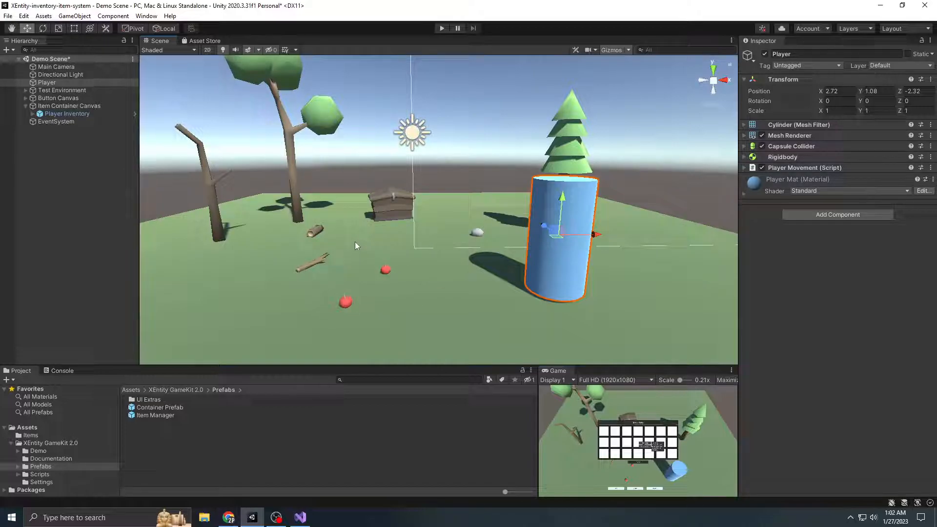
Add an Interactor component to the Player, with Main Camera as its camera and Player Inventory as its inventory
click(841, 216)
text(Interac)
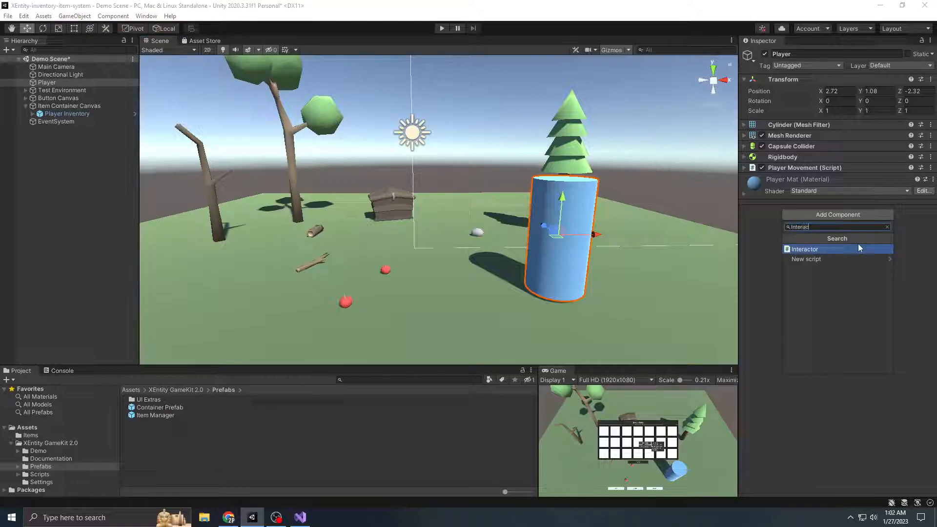
key(Return)
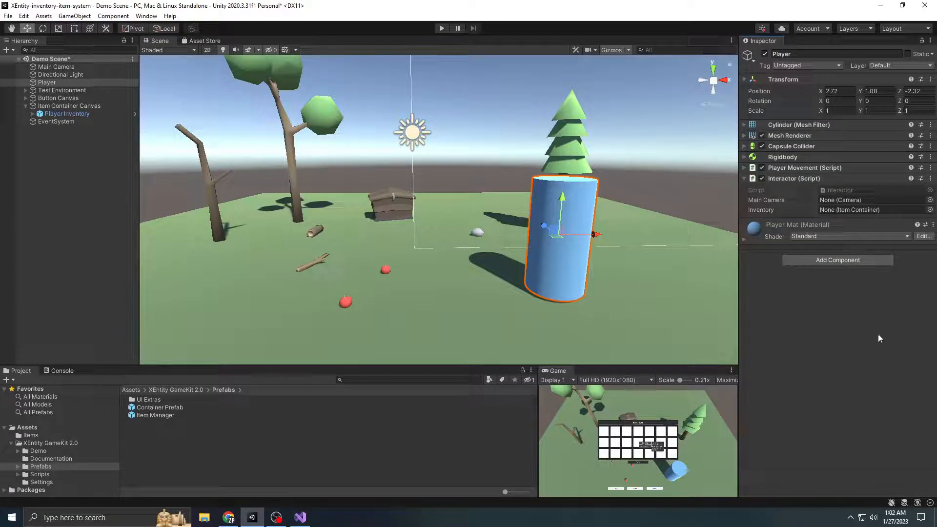
drag(55, 67, 851, 202)
drag(72, 113, 864, 210)
Assign the Player as the Container Interactor of the Player Inventory object
scroll(503, 166, down, 2)
right_drag(503, 167, 503, 200)
middle_drag(504, 200, 512, 287)
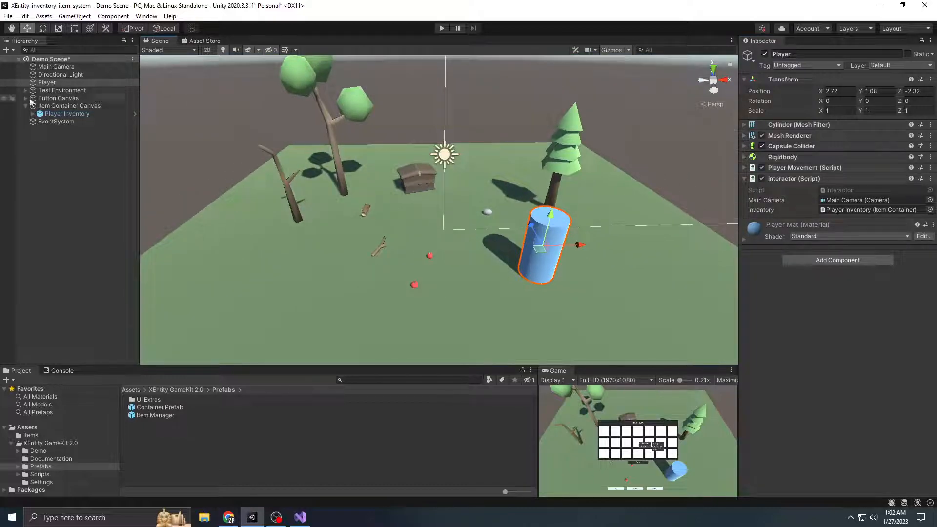
click(66, 118)
drag(70, 83, 843, 219)
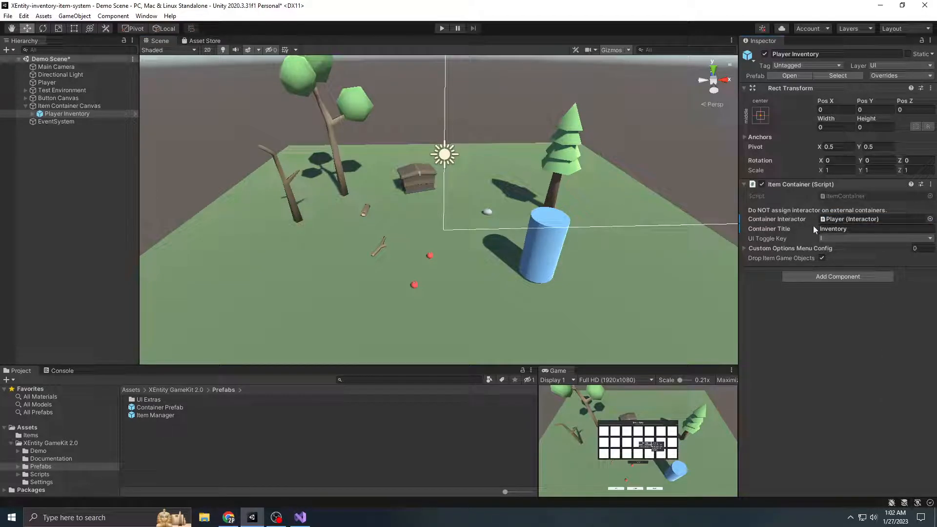
Run the scene in Play mode and maximize the Game view
click(442, 28)
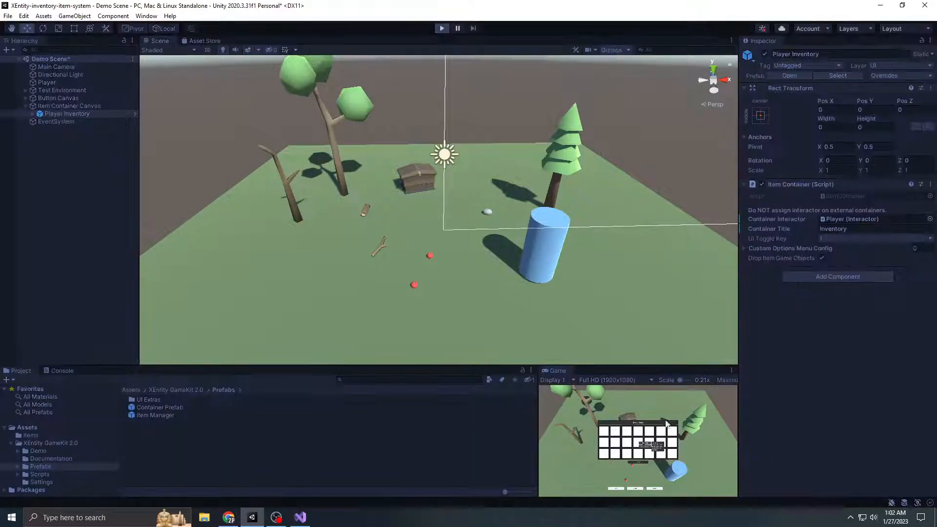
key(i)
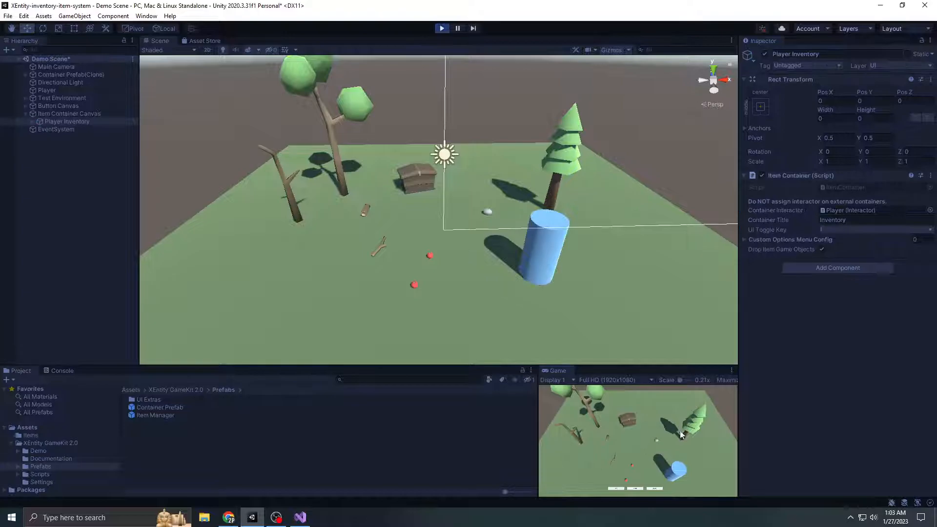
click(732, 370)
click(752, 406)
Walk the player cylinder around the ground in all directions to test its movement
key(w)
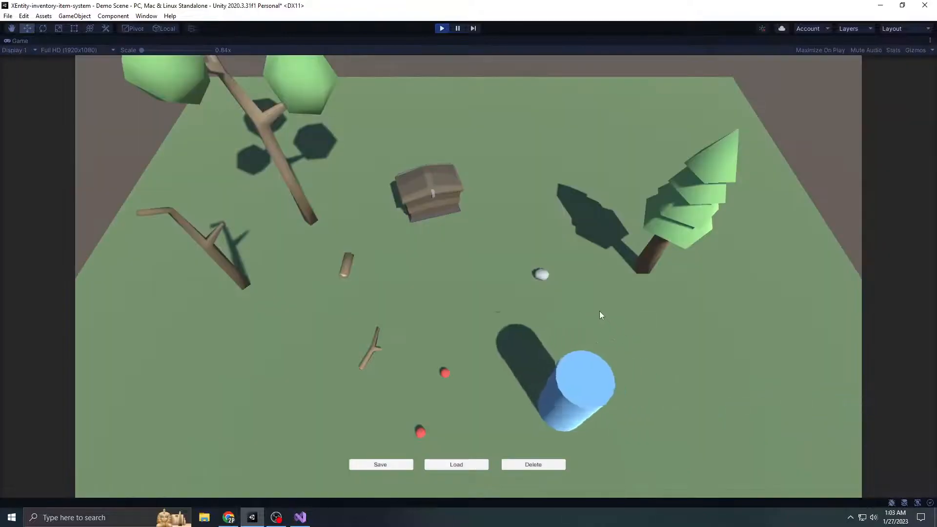
key(d)
key(w)
key(a)
key(s)
key(d)
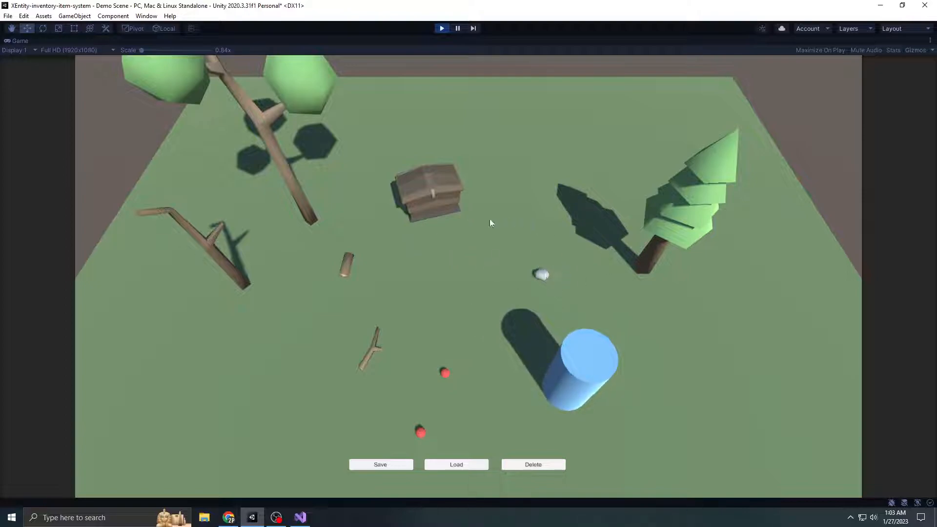
key(w)
key(a)
key(s)
key(d)
key(w)
key(a)
key(d)
key(s)
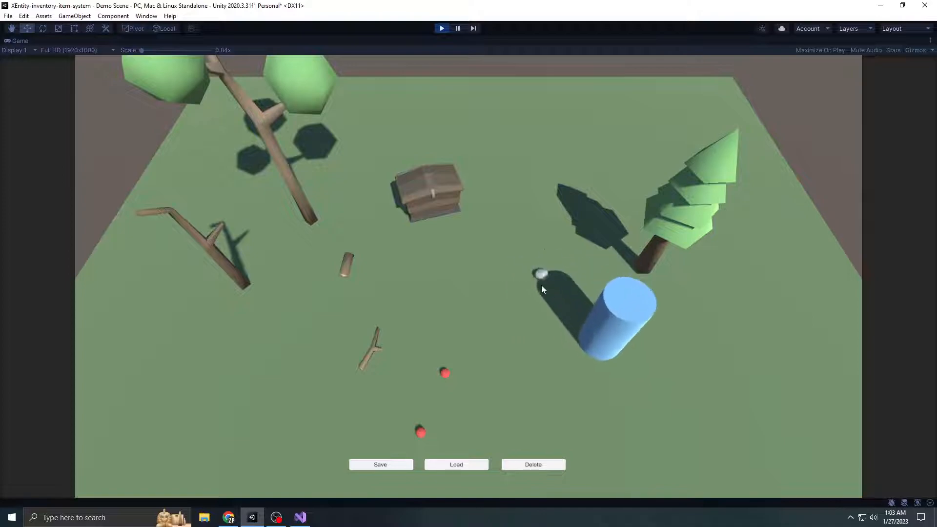
key(w)
key(s)
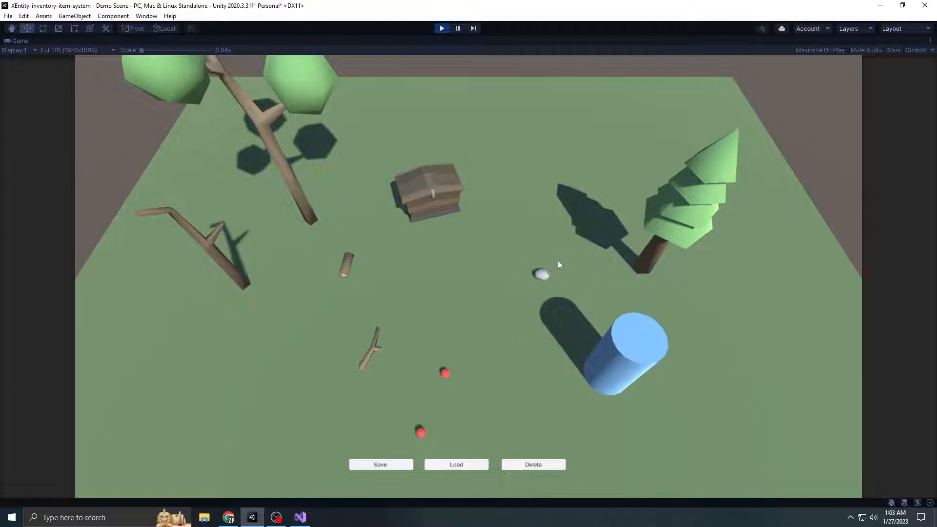
Test the inventory window by repeatedly opening and closing it and moving it around the game view
key(i)
drag(533, 209, 485, 125)
click(468, 278)
key(i)
click(468, 278)
key(i)
drag(508, 129, 503, 153)
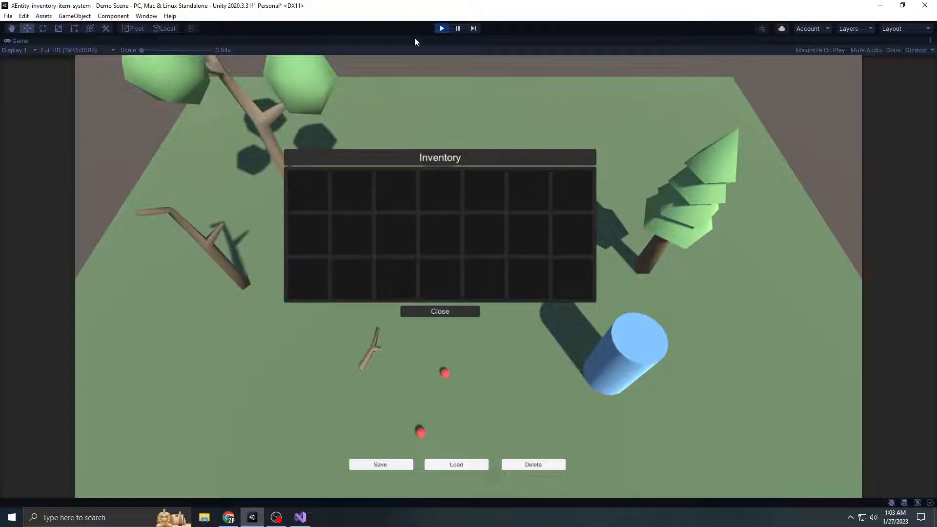
Stop Play mode and collapse the Item Container Canvas in the hierarchy
click(441, 32)
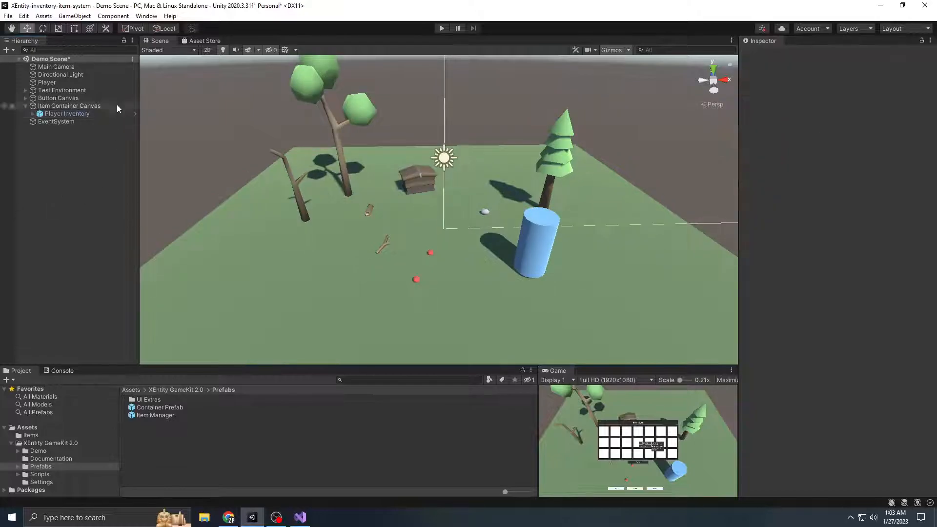
click(26, 106)
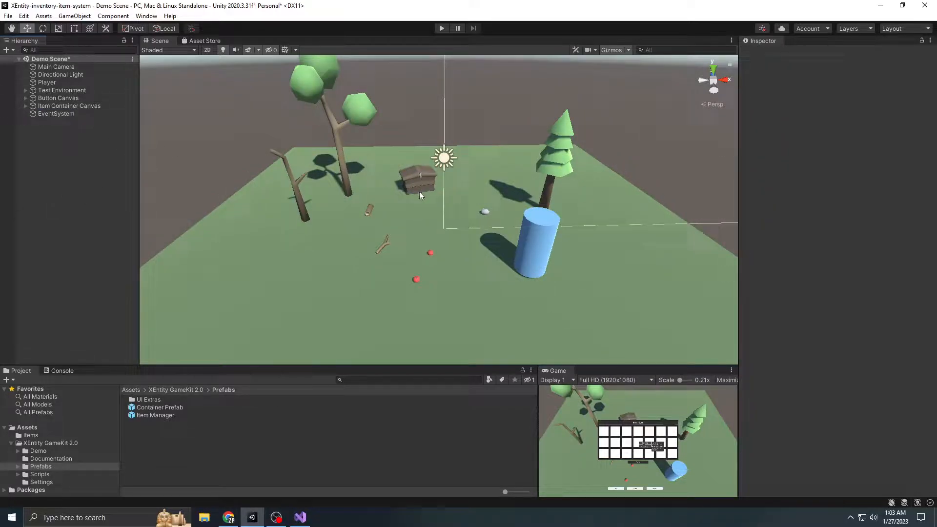
scroll(405, 210, up, 6)
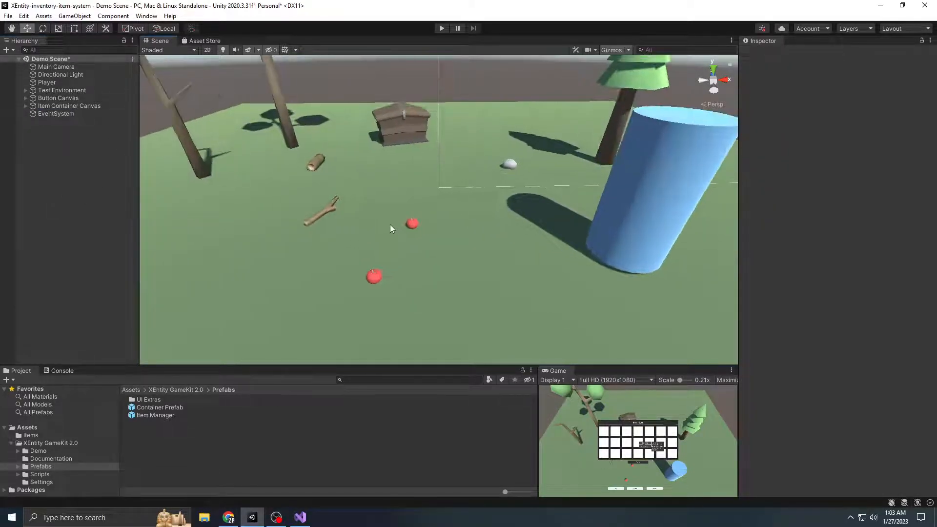
Survey the demo scene around the chest, fallen stick, log, stone, apples and player cylinder
middle_drag(390, 228, 421, 263)
right_drag(376, 230, 402, 230)
scroll(402, 230, down, 3)
middle_drag(402, 230, 441, 243)
right_drag(442, 243, 462, 244)
middle_drag(451, 242, 509, 226)
right_drag(446, 244, 452, 217)
middle_drag(459, 253, 469, 220)
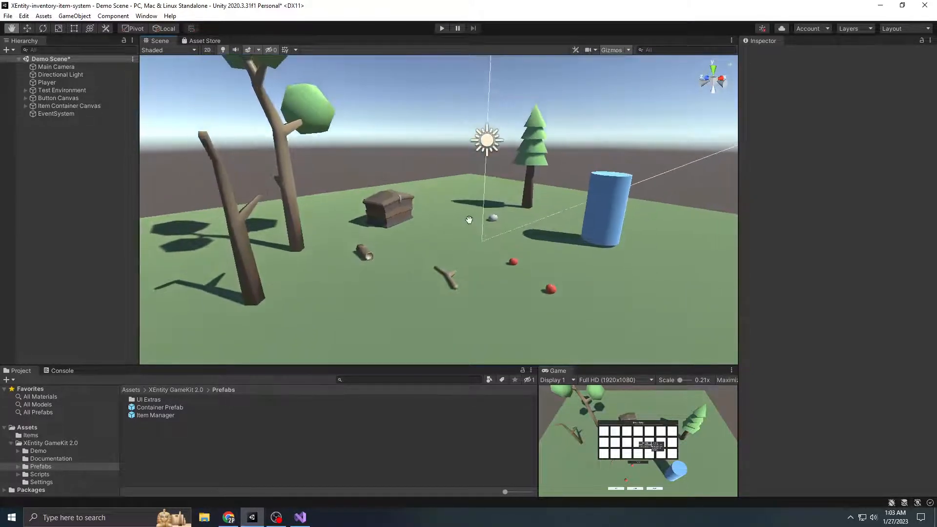
right_drag(478, 222, 479, 212)
middle_drag(480, 212, 482, 194)
mouse_move(413, 248)
right_down()
mouse_move(373, 299)
mouse_move(413, 262)
right_up()
Examine the two trees behind the fallen log from close up
right_drag(548, 231, 416, 189)
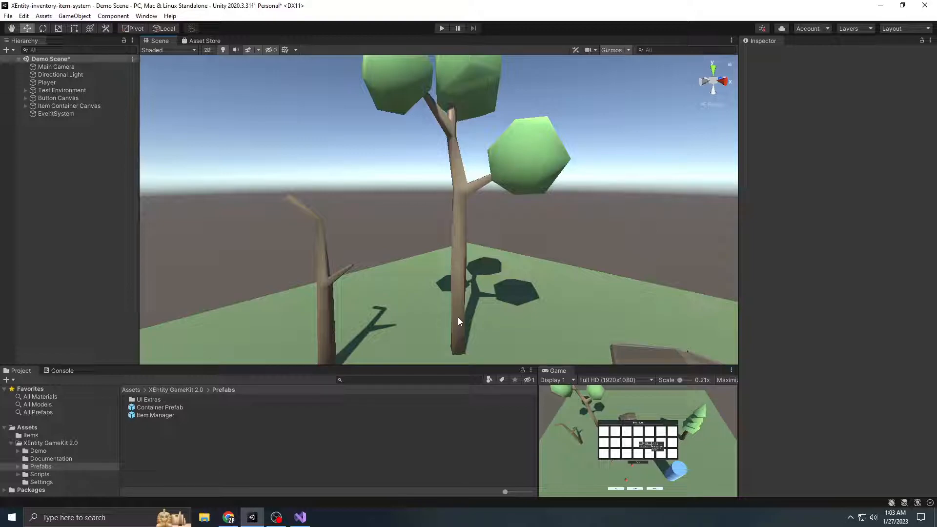
key(s)
right_drag(448, 285, 479, 277)
key(w)
key(a)
key(s)
key(d)
key(w)
Inspect the two apples, the stone and the pine tree up close, ending on an overview of the whole scene
scroll(483, 273, down, 3)
middle_drag(494, 292, 493, 226)
scroll(454, 240, up, 3)
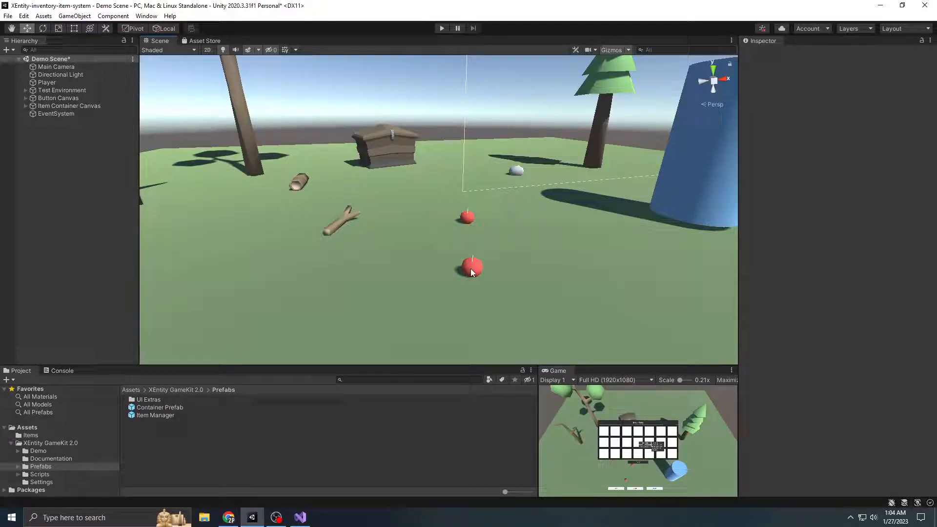
scroll(467, 224, down, 1)
scroll(474, 227, up, 3)
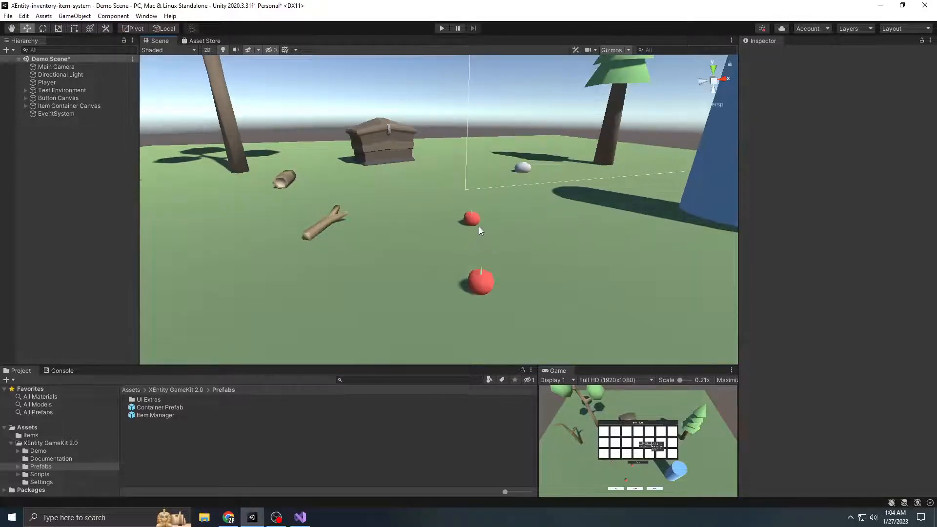
middle_drag(508, 191, 486, 244)
right_drag(527, 229, 475, 262)
middle_drag(610, 244, 451, 245)
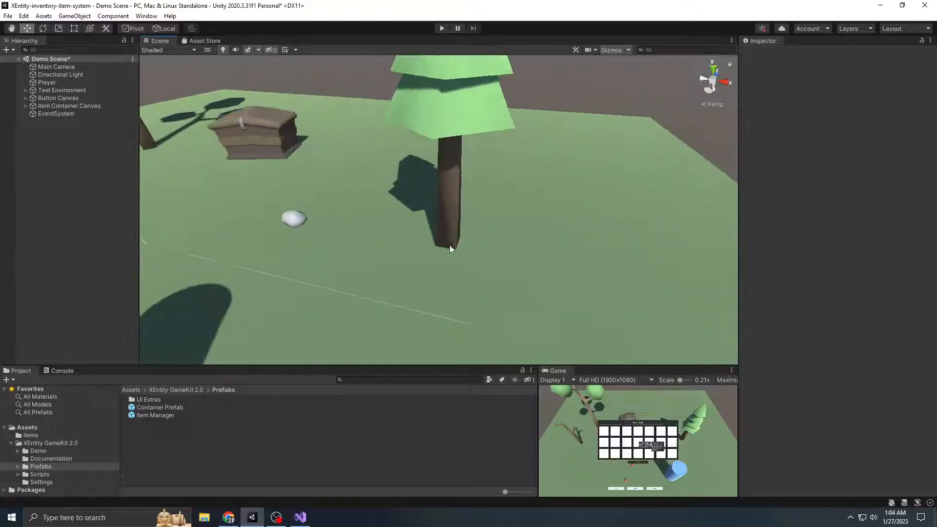
right_drag(451, 245, 416, 209)
middle_drag(466, 200, 436, 239)
scroll(436, 238, down, 6)
right_drag(325, 274, 376, 276)
middle_drag(274, 254, 434, 282)
scroll(369, 263, down, 3)
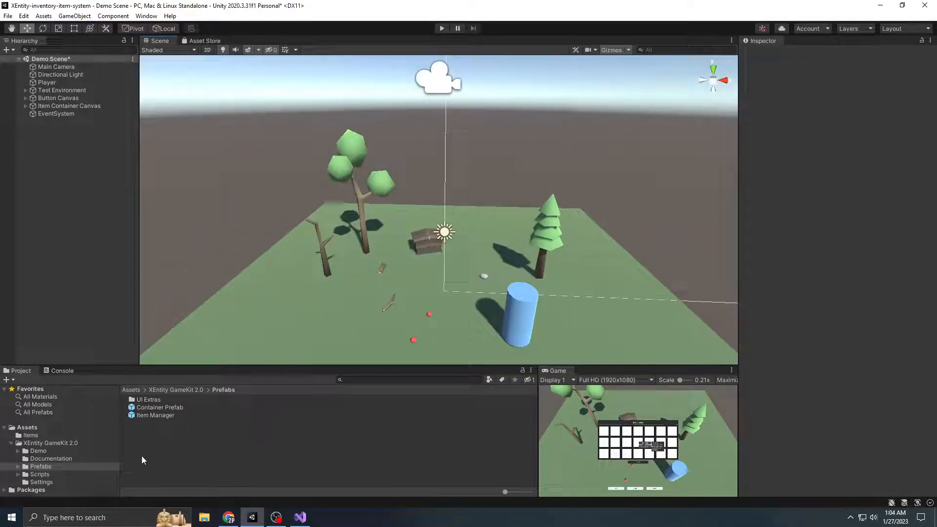
Show the contents of the Items folder and look through the properties of the Apple, Log, Mushroom and Stick item assets
click(10, 442)
click(40, 436)
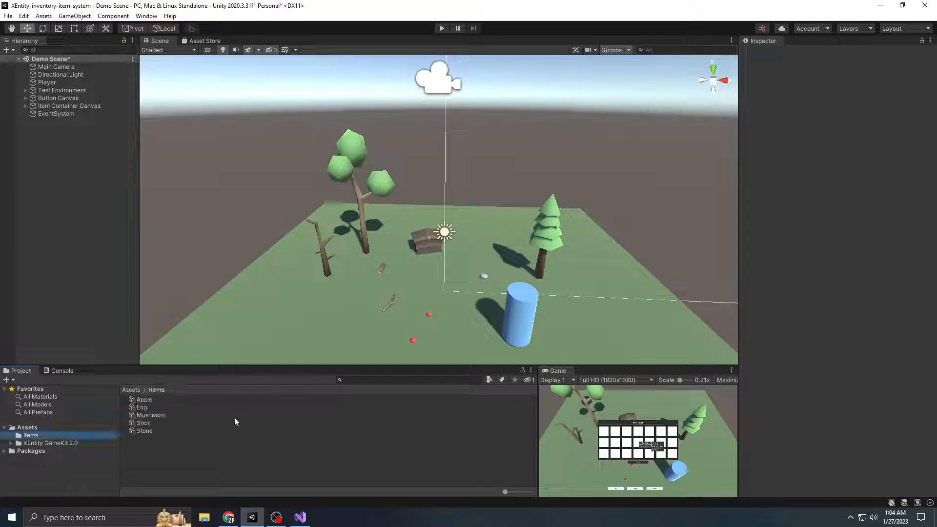
scroll(471, 288, up, 8)
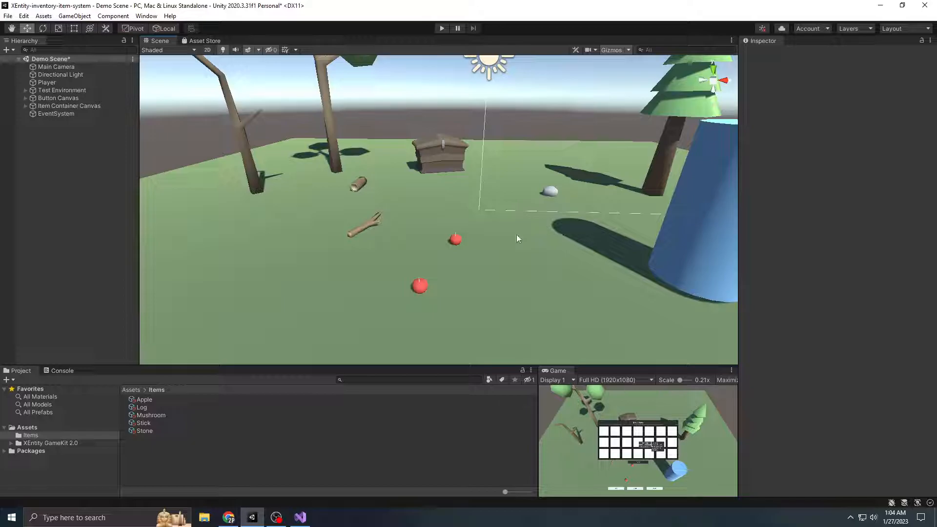
click(149, 400)
click(30, 436)
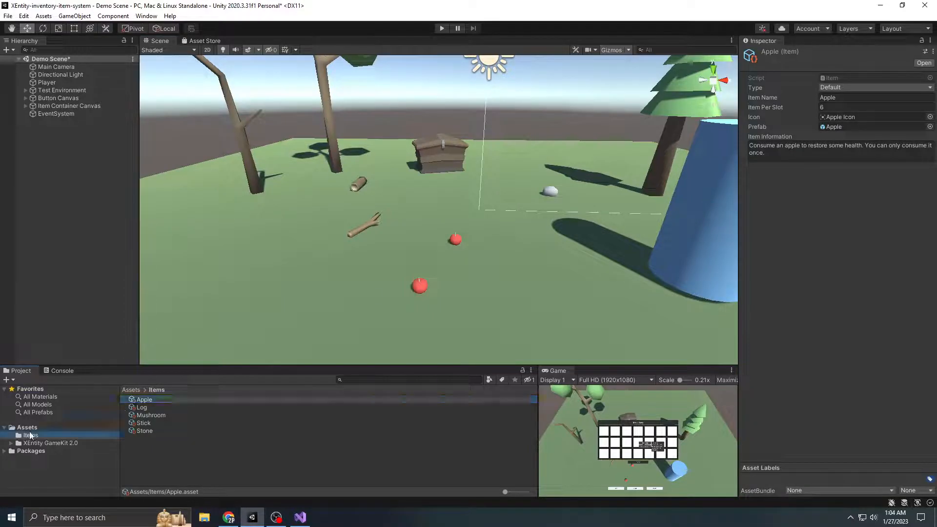
click(155, 401)
key(Down)
key(Down)
key(Down)
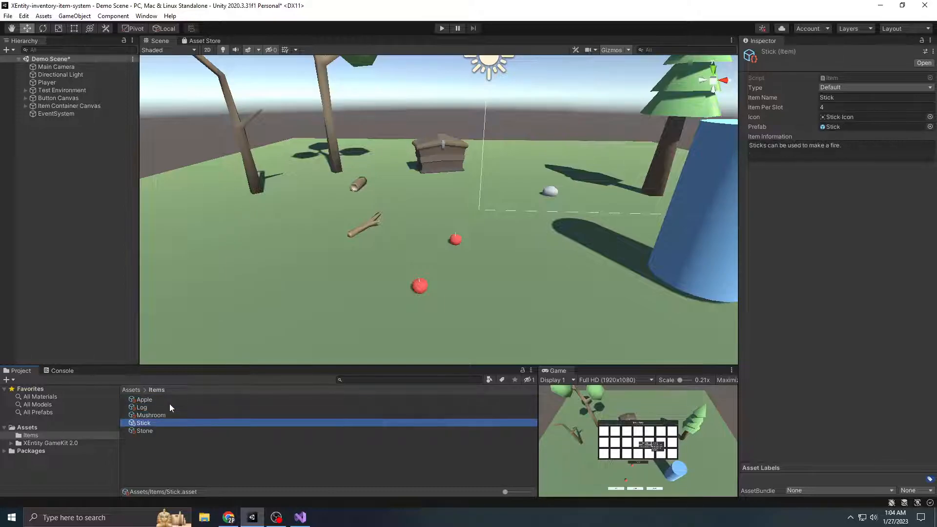
click(174, 445)
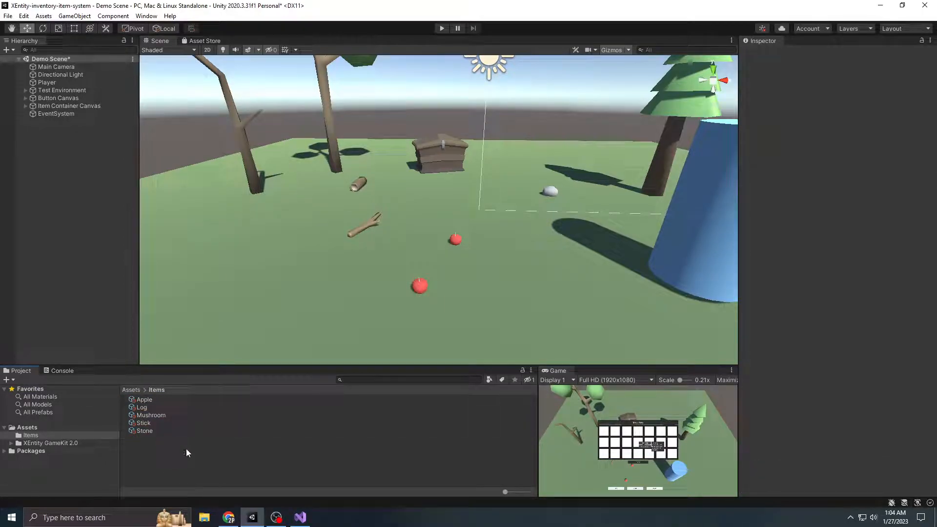
Find the option for creating a new XEntity Item asset in the Items folder without creating one
right_click(188, 445)
mouse_move(264, 184)
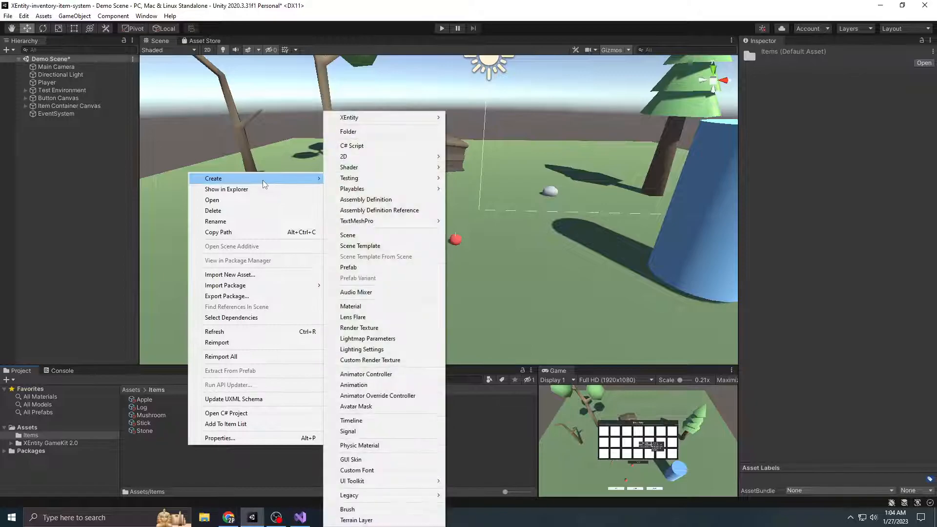
mouse_move(386, 118)
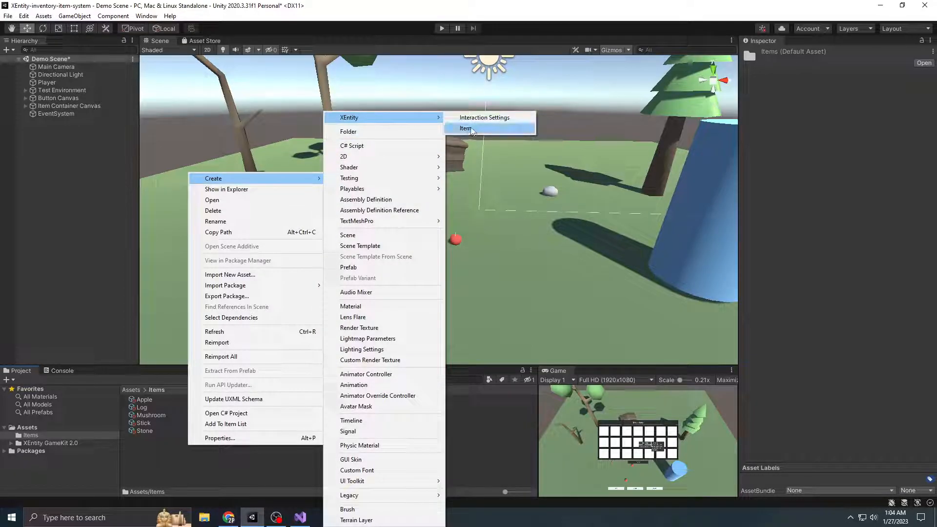
click(155, 408)
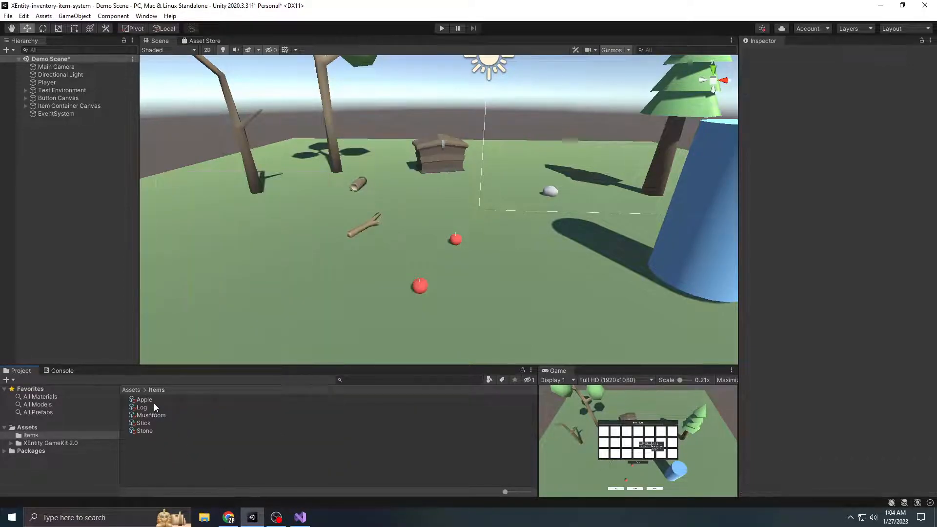
Examine the Apple item's available types, Item Per Slot setting and selectable icon sprites without changing them
click(154, 405)
click(154, 401)
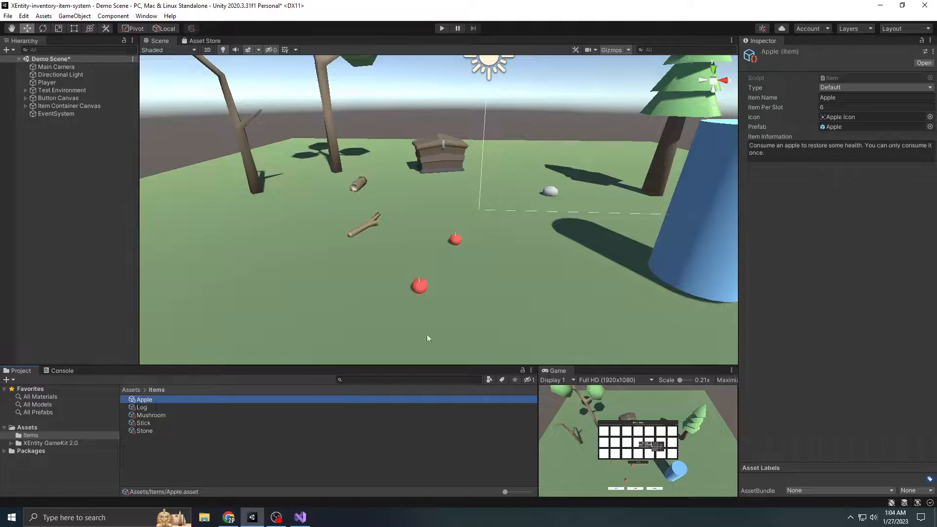
click(842, 86)
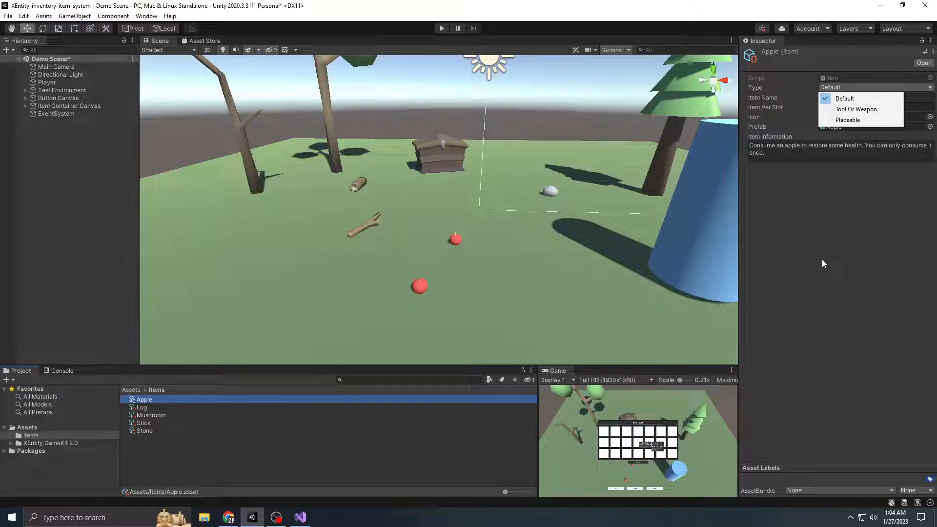
click(891, 210)
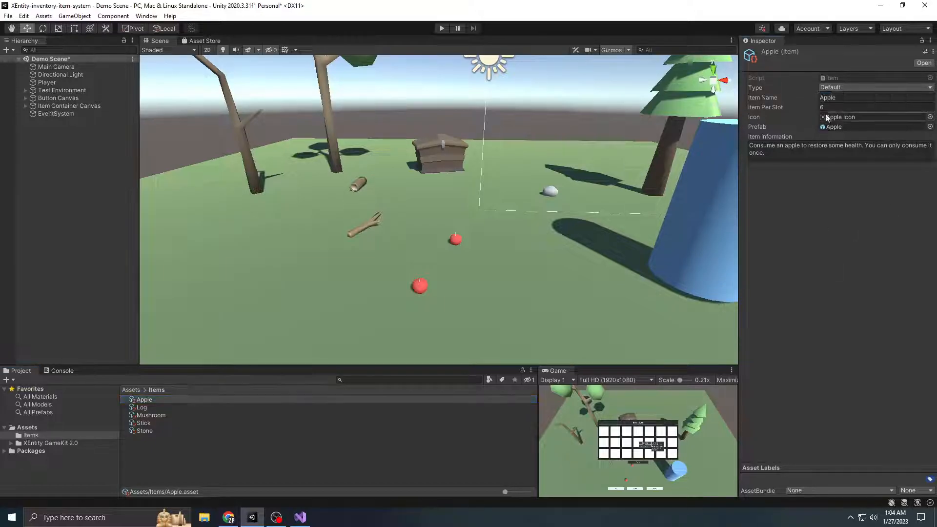
click(814, 109)
click(803, 238)
click(929, 117)
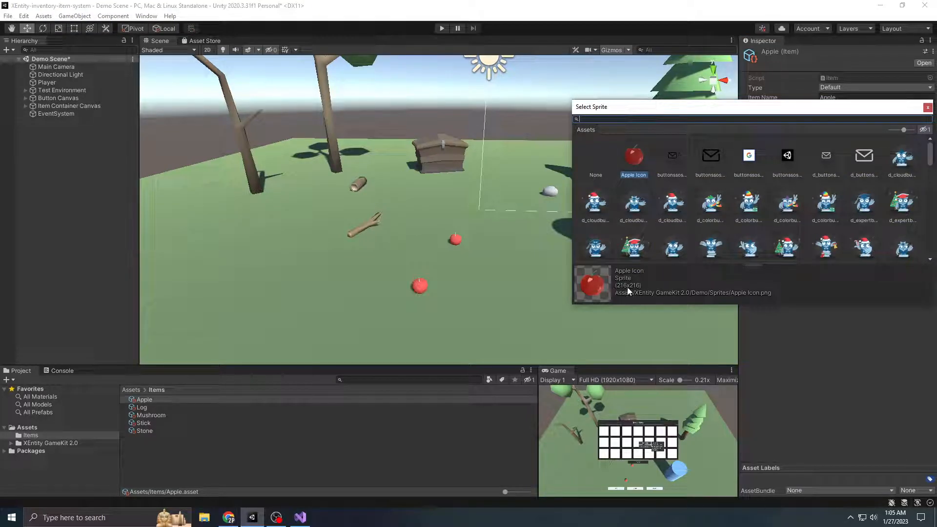
click(928, 107)
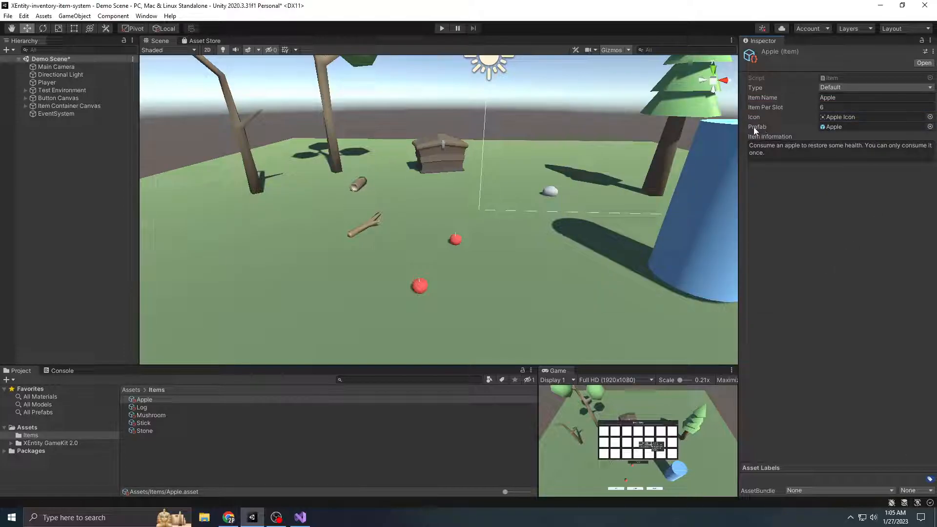
Review the Apple item's prefab and Item Information text, and compare them with the objects in the scene
scroll(529, 210, down, 2)
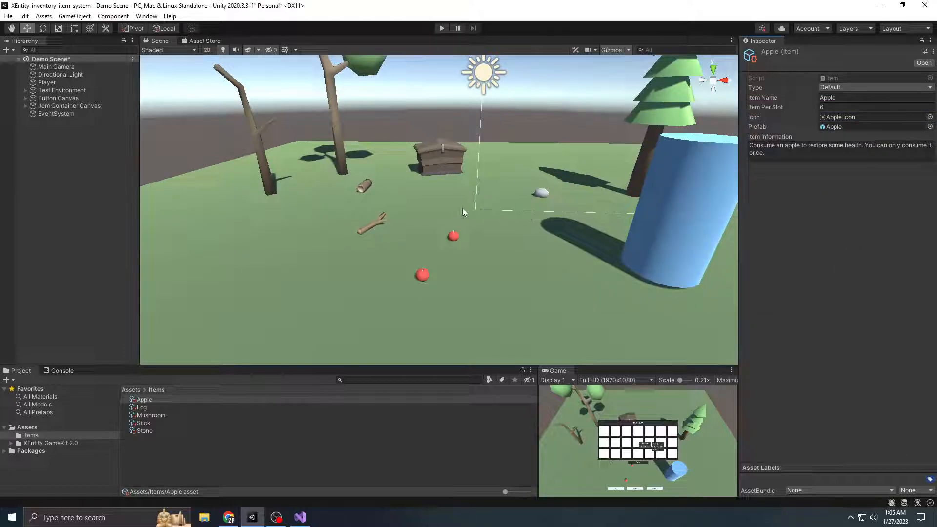
scroll(464, 225, down, 2)
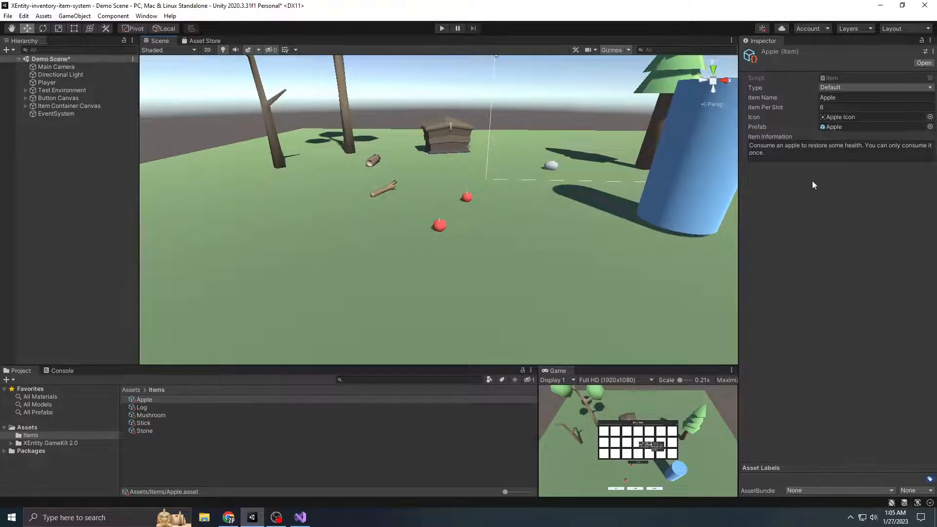
drag(764, 151, 740, 140)
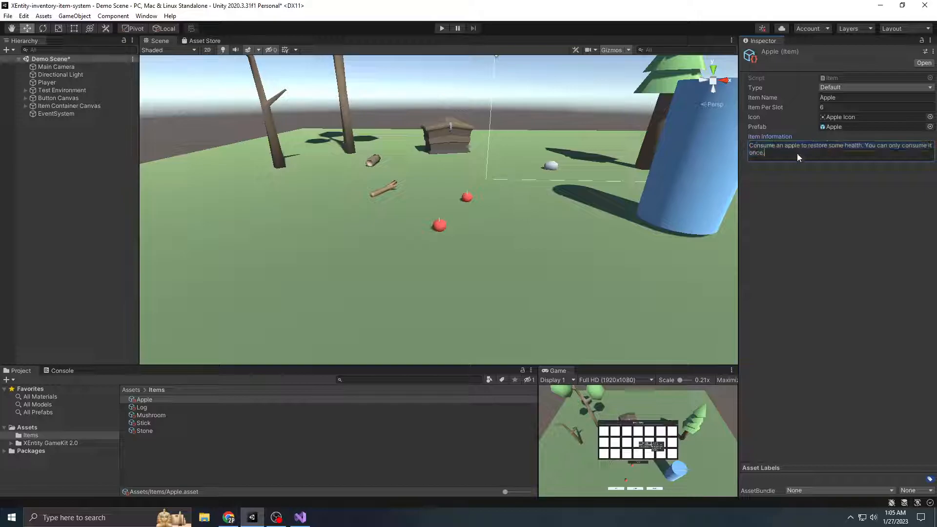
click(780, 157)
scroll(564, 223, down, 4)
scroll(622, 204, up, 2)
middle_drag(569, 200, 558, 244)
middle_drag(618, 278, 619, 230)
scroll(544, 257, down, 5)
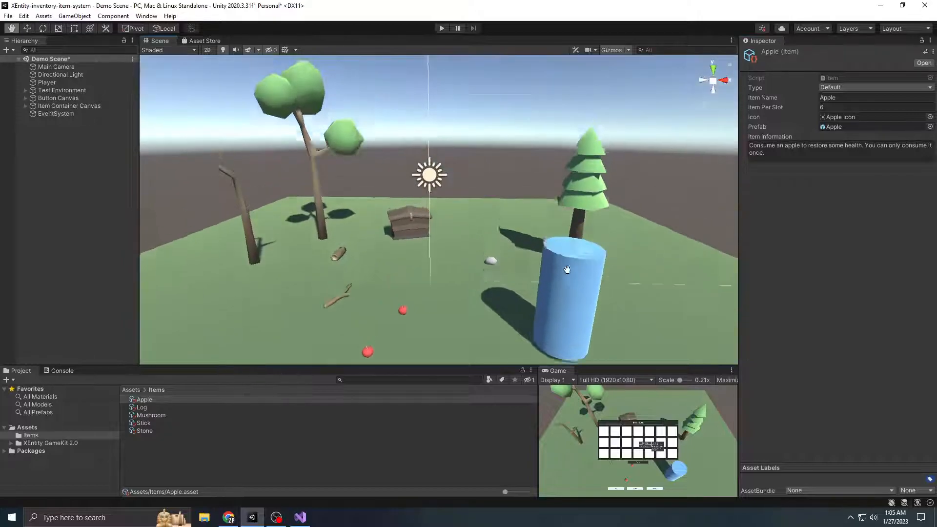
scroll(532, 265, up, 1)
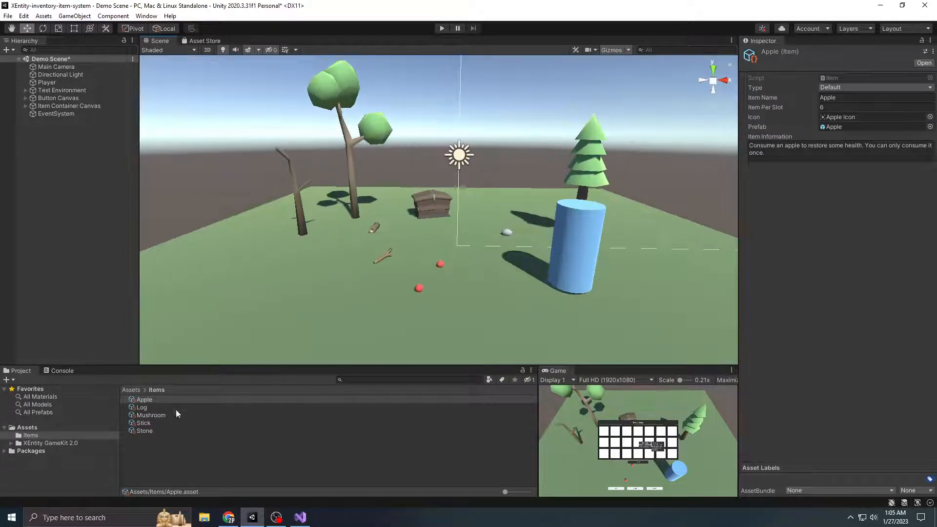
Try to add the Apple, Log, Mushroom, Stick and Stone assets to the item list and check the console output
click(162, 446)
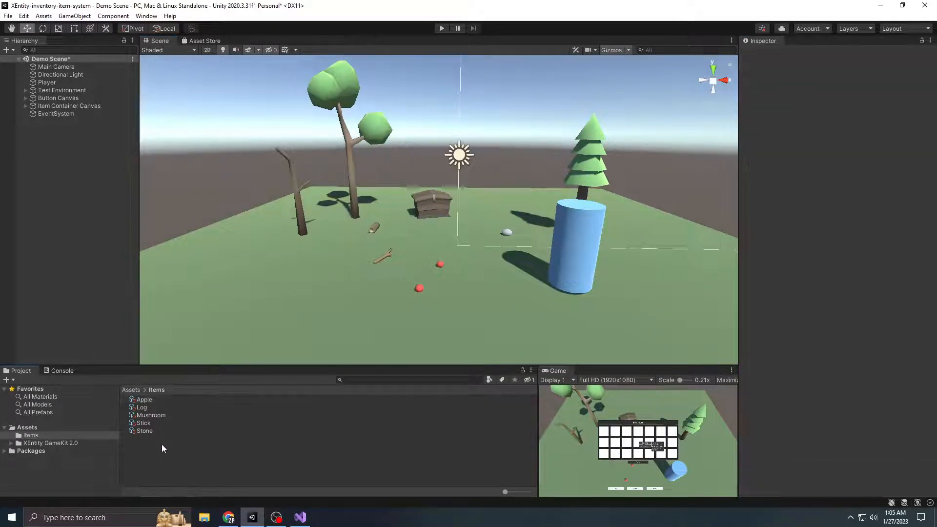
click(158, 400)
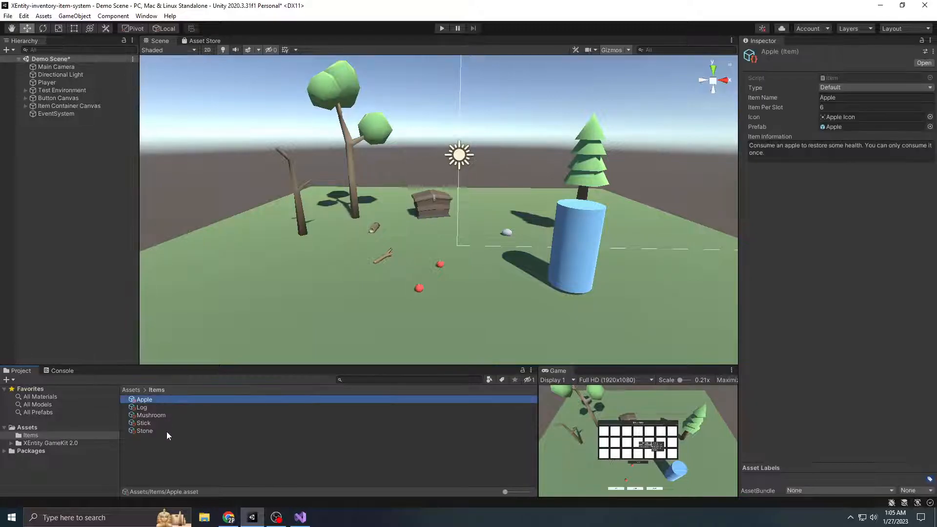
shift+click(149, 430)
right_click(150, 430)
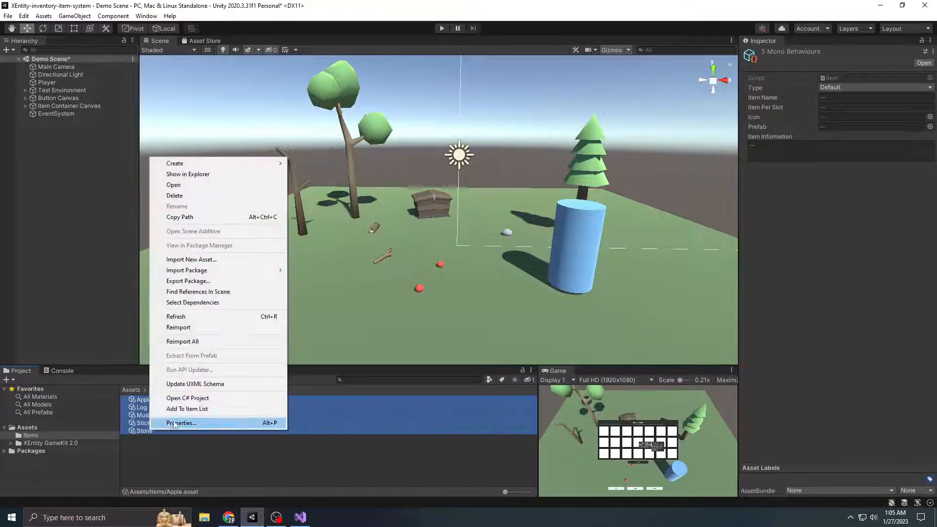
click(198, 410)
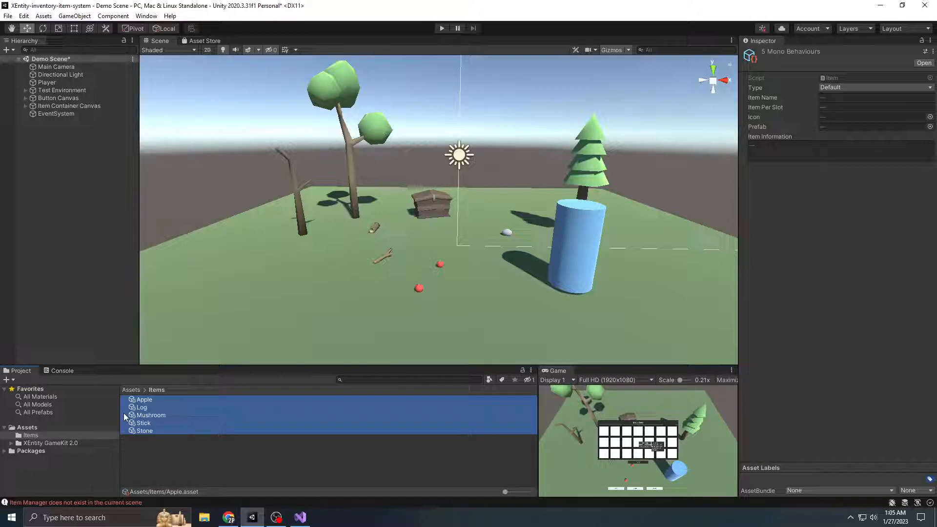
click(73, 373)
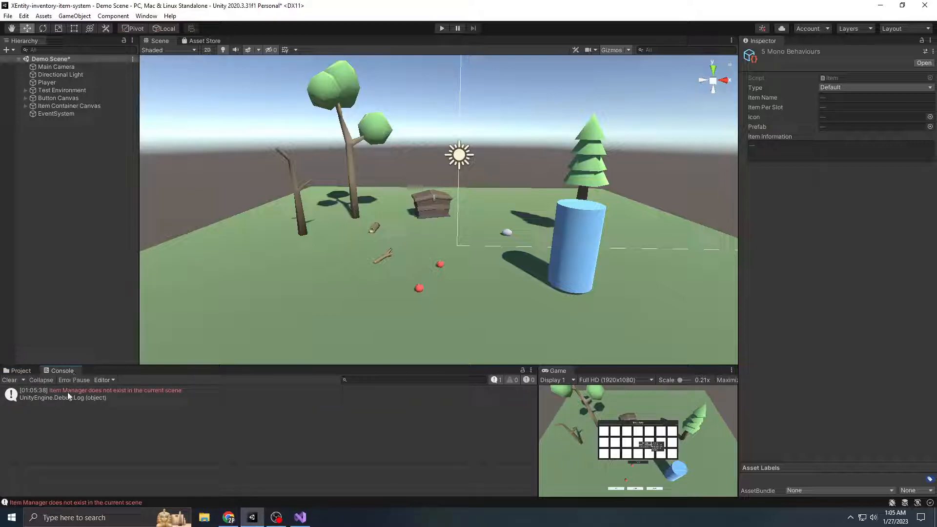
click(25, 371)
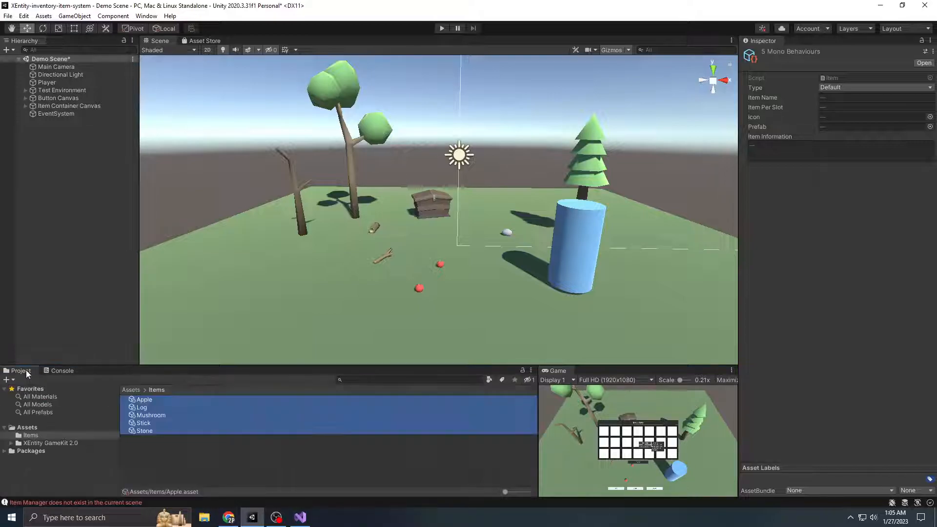
Add the Item Manager prefab from the XEntity GameKit 2.0 Prefabs folder to the scene and collapse its Item List
click(58, 443)
click(155, 417)
double_click(156, 417)
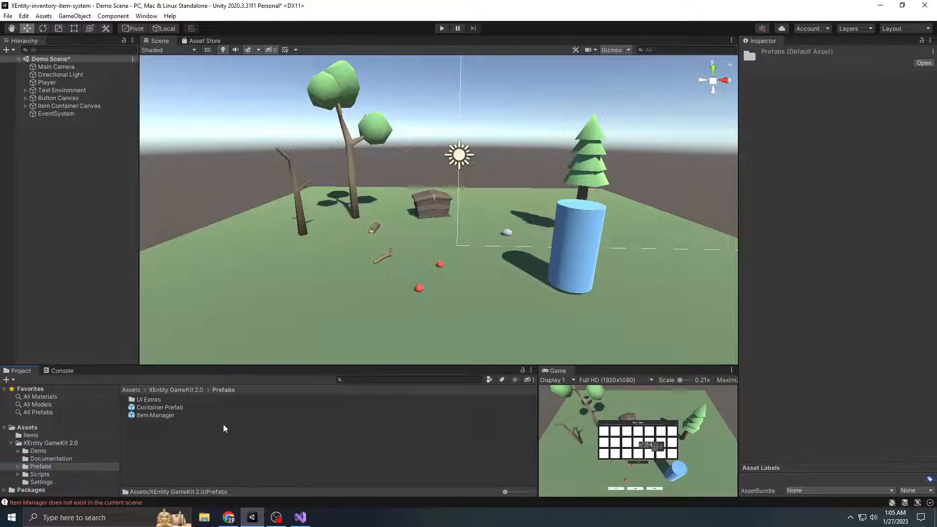
drag(165, 421, 79, 182)
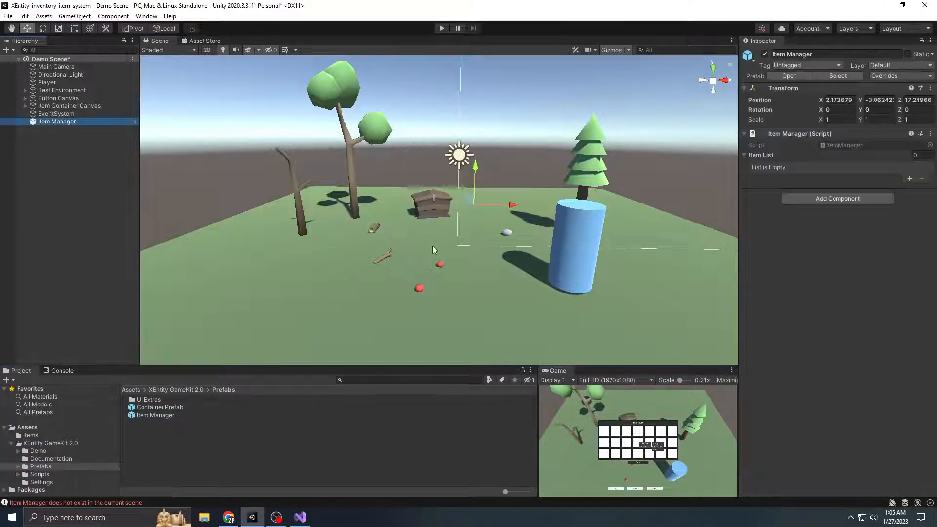
key(f)
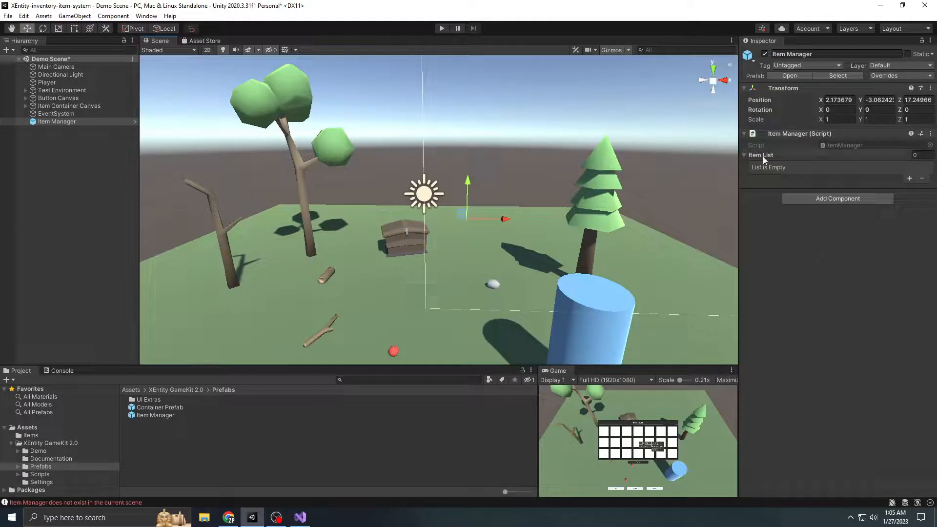
click(775, 156)
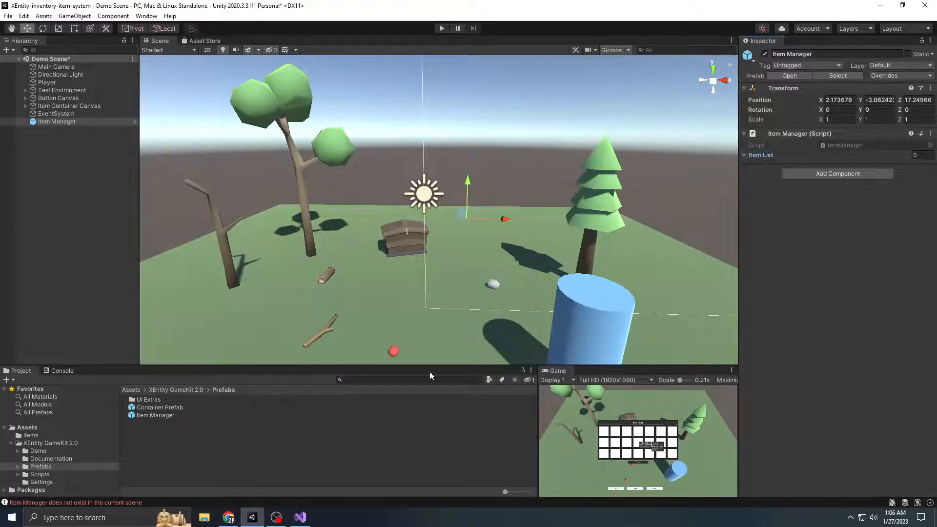
Add the Apple, Log, Mushroom, Stick and Stone assets from the Items folder to the item list and open the console
click(48, 444)
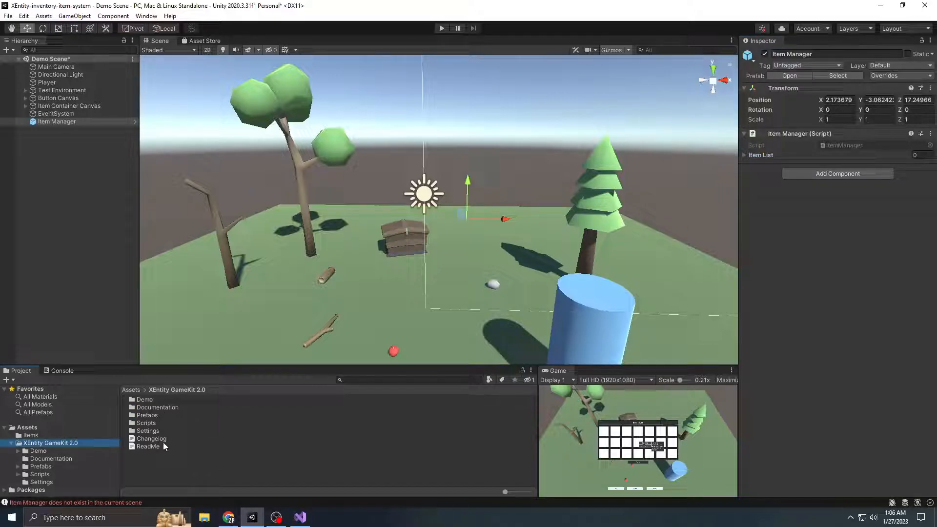
click(31, 435)
click(144, 400)
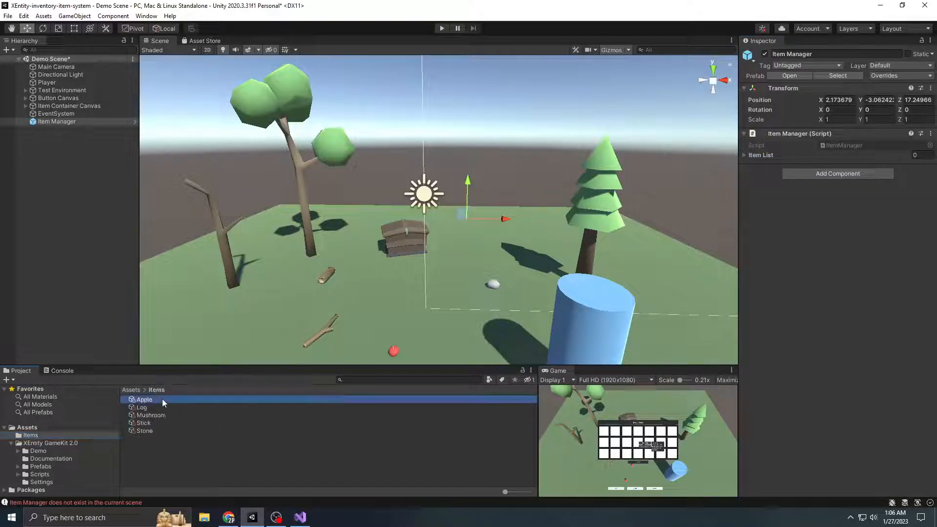
shift+click(145, 431)
right_click(146, 434)
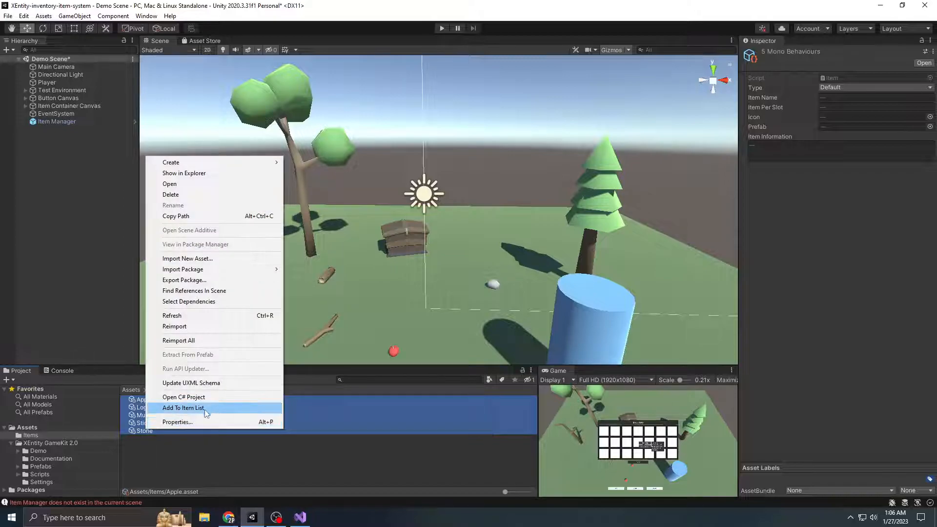
click(204, 411)
click(62, 371)
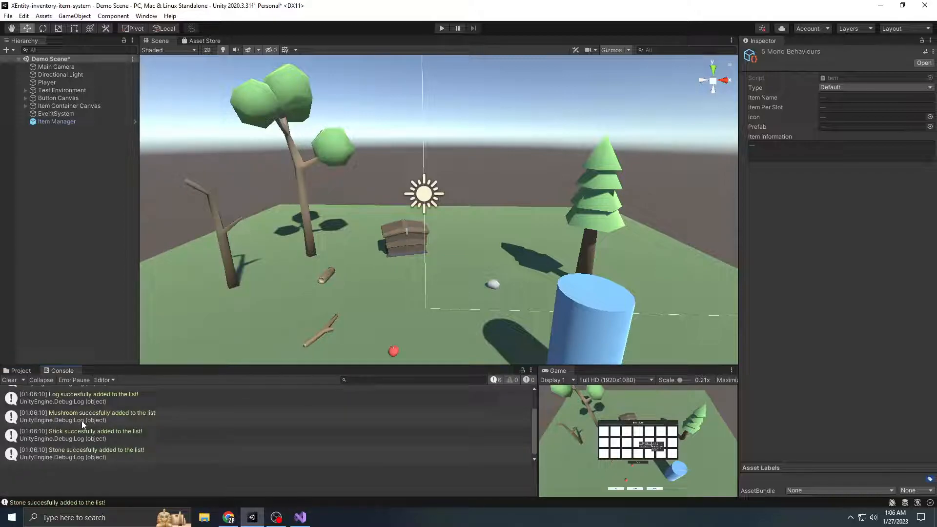
Try adding the same five item assets to the item list a second time, read the console output and clear it
click(19, 370)
right_click(166, 414)
click(195, 391)
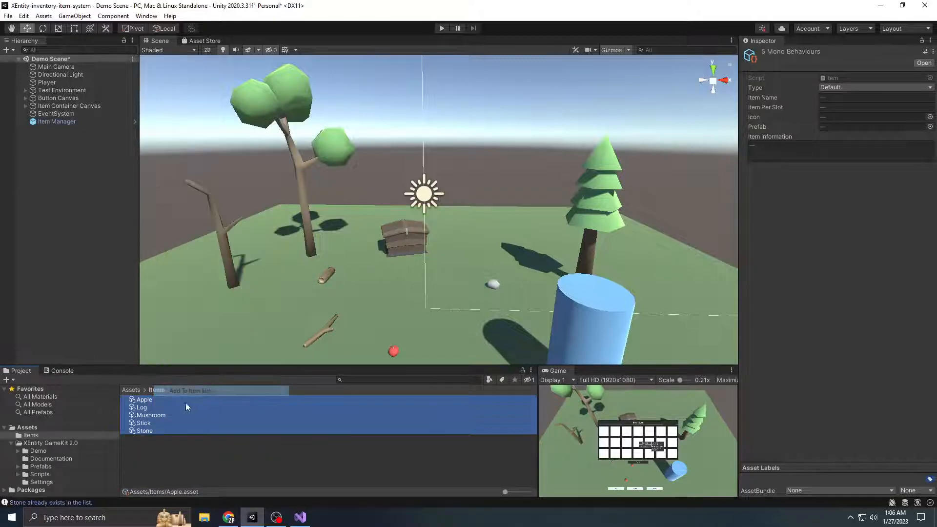
click(76, 502)
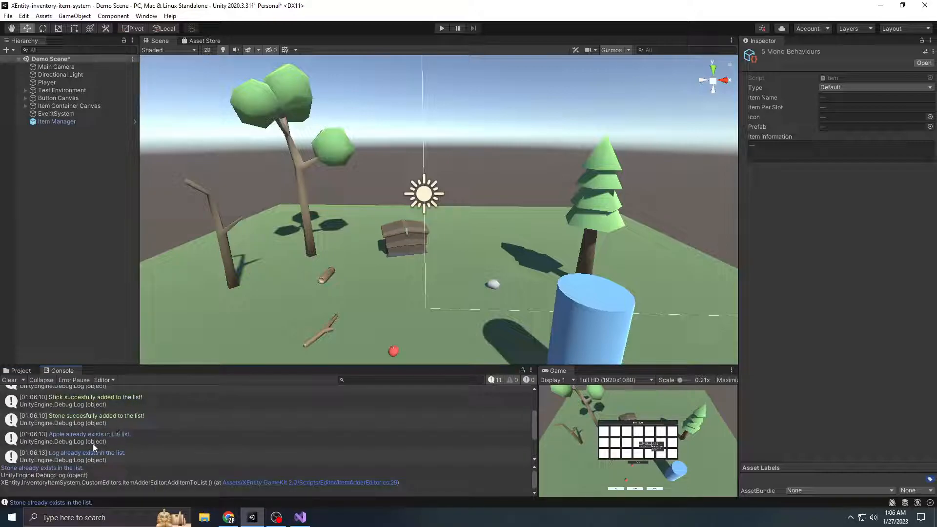
click(10, 380)
Review the entries in the scene Item Manager's Item List, collapse the list and return to the project files
click(72, 121)
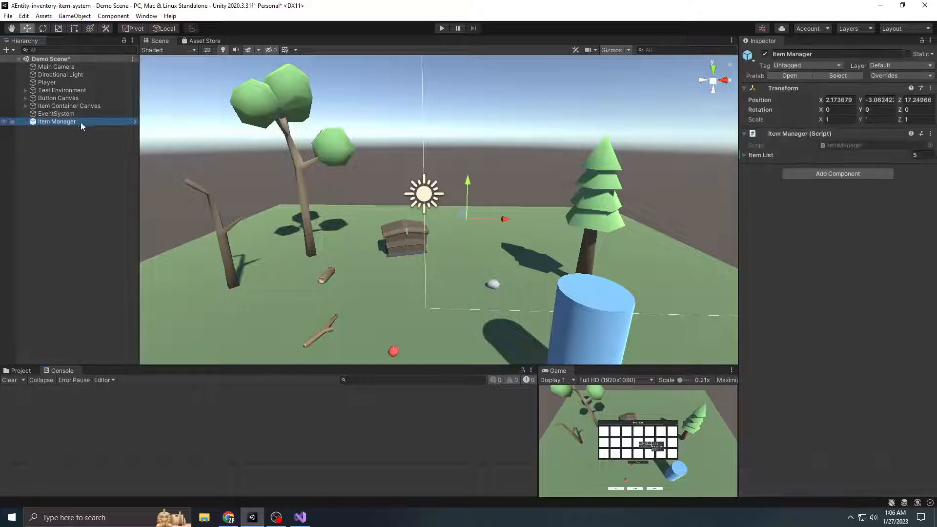
click(760, 155)
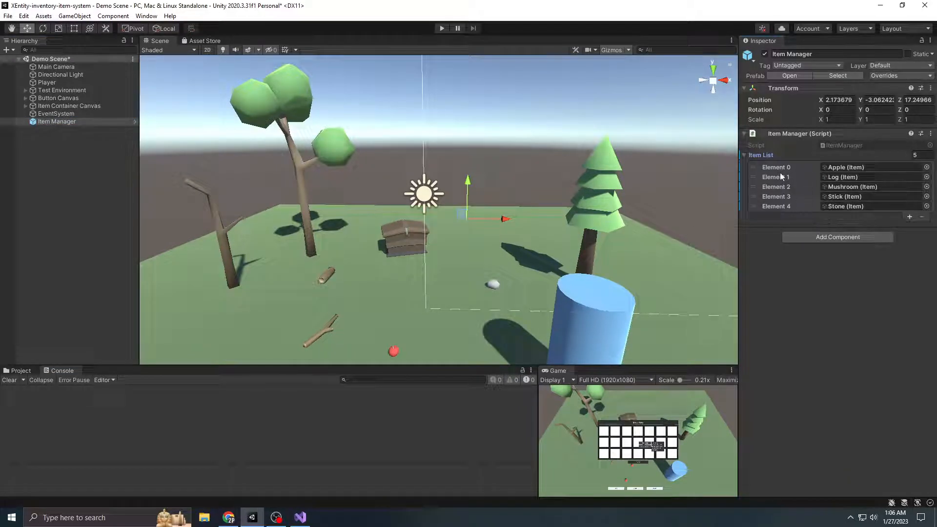
click(764, 155)
click(20, 371)
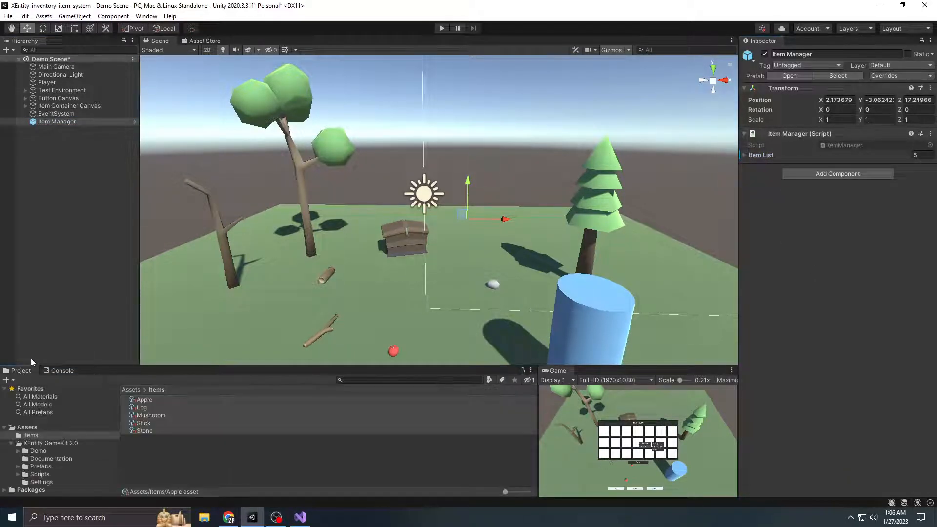
Examine the apples, stick, log, stone and storage chest in the scene from several viewpoints
scroll(406, 274, down, 2)
middle_drag(440, 317, 433, 257)
scroll(432, 258, up, 2)
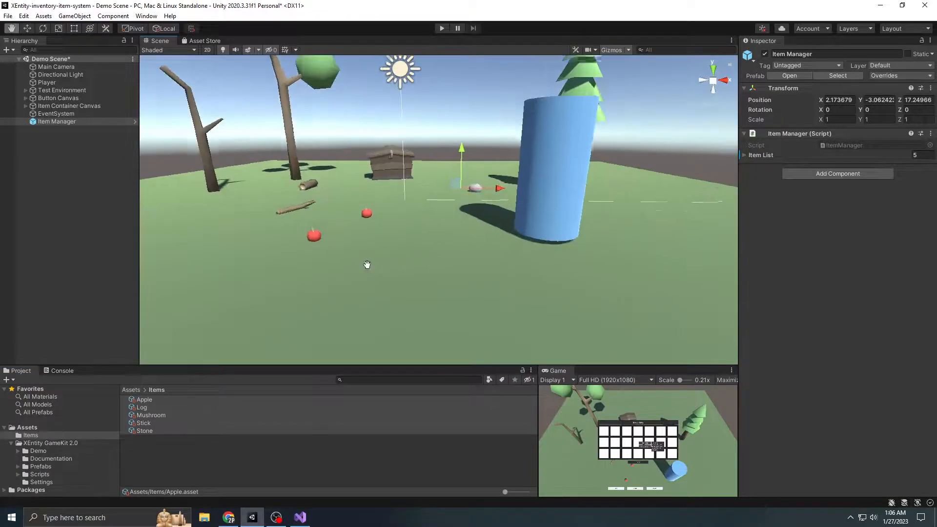
middle_drag(367, 264, 393, 298)
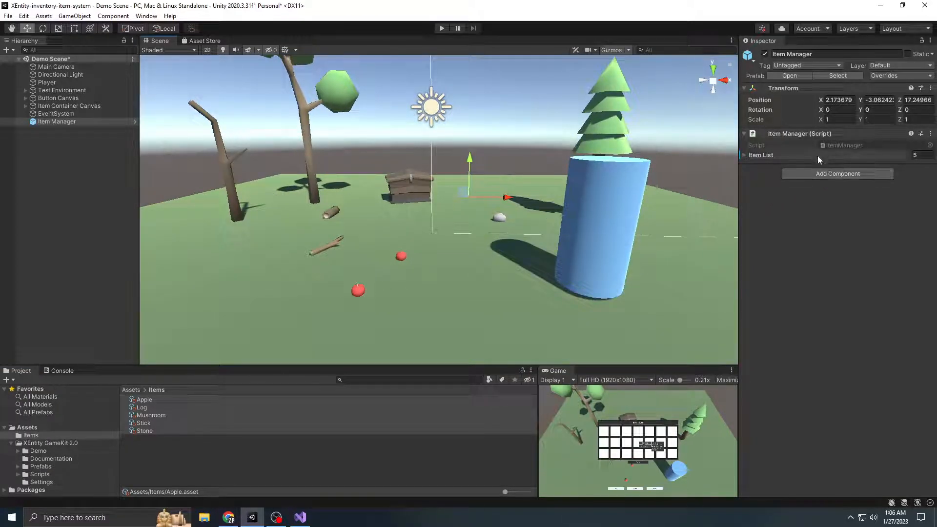
scroll(596, 227, up, 6)
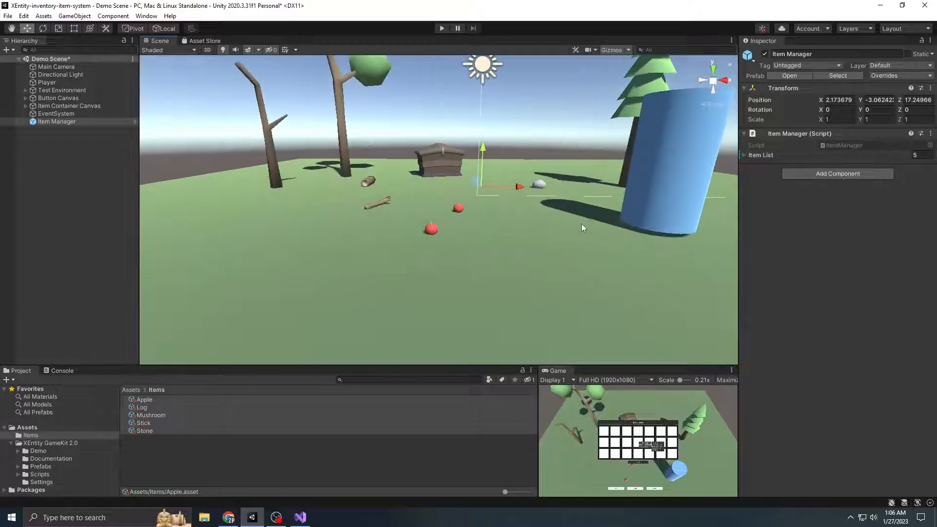
middle_drag(485, 263, 501, 232)
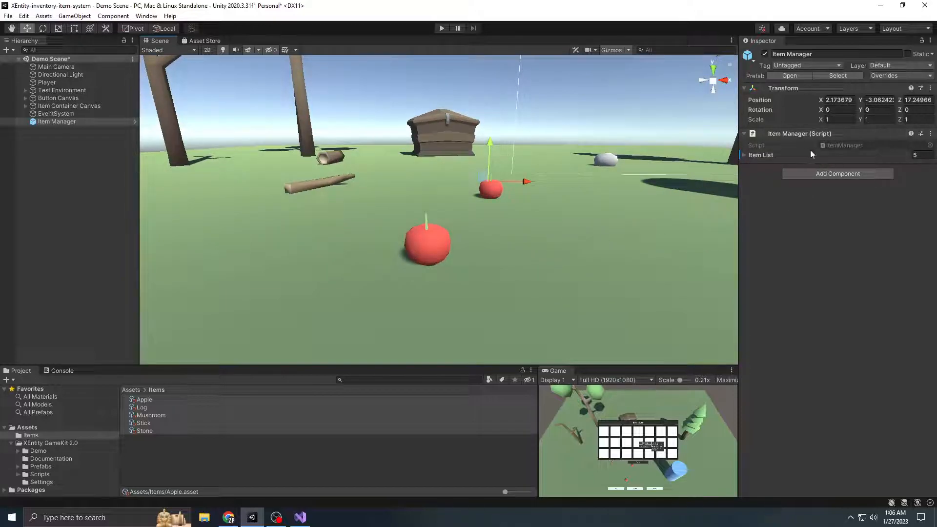
right_drag(515, 217, 510, 253)
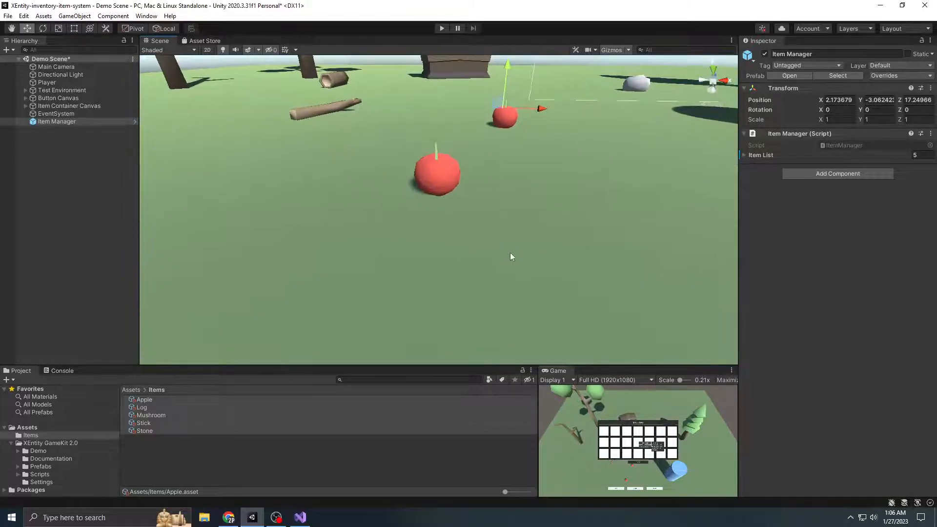
scroll(420, 167, down, 3)
middle_drag(507, 179, 483, 219)
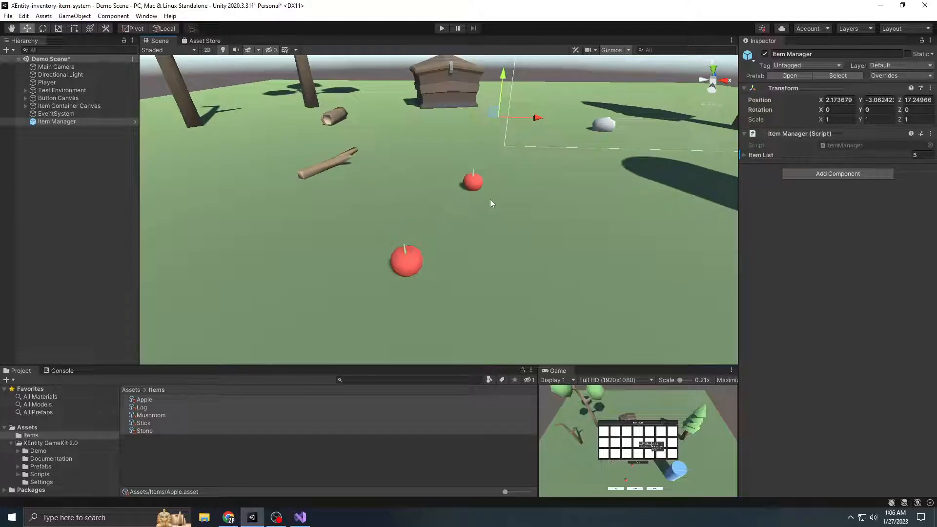
scroll(490, 201, down, 5)
Open the Items folder inside the XEntity GameKit 2.0 Demo prefabs and select the Apple prefab
click(12, 442)
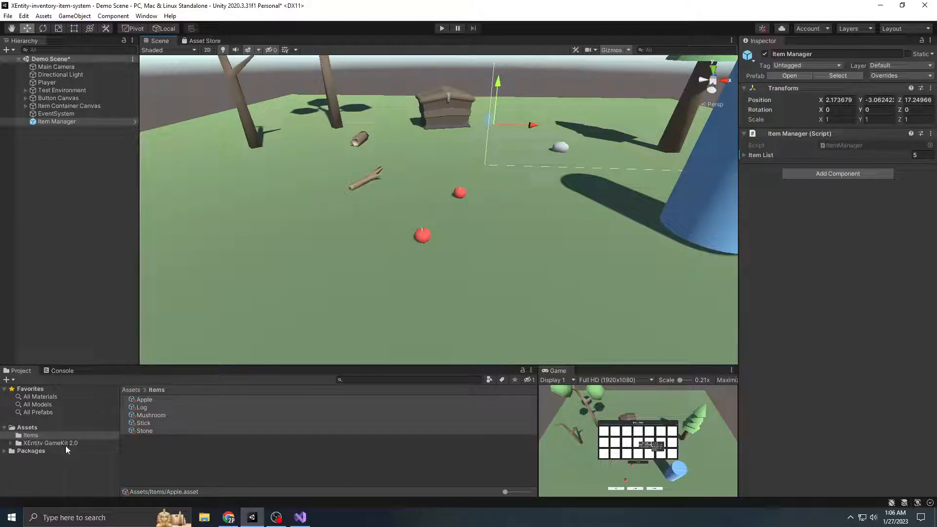
click(66, 443)
double_click(147, 415)
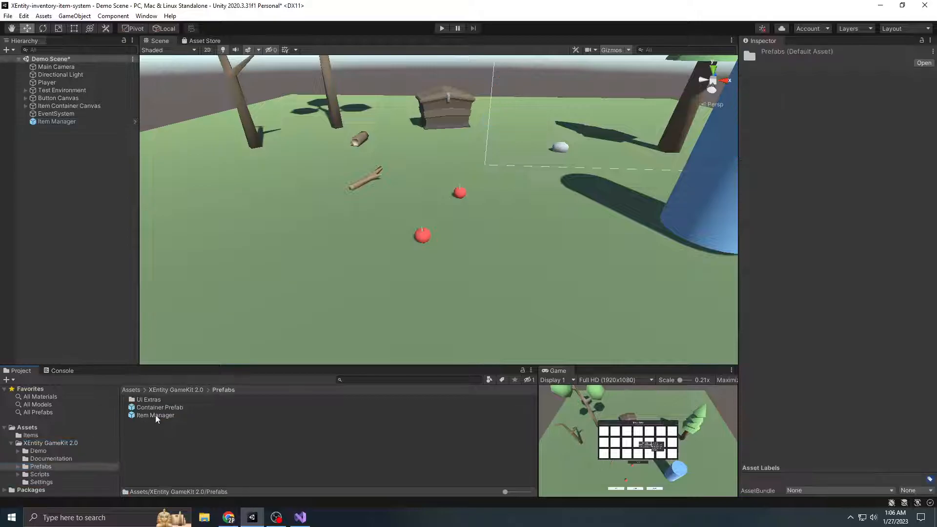
click(38, 451)
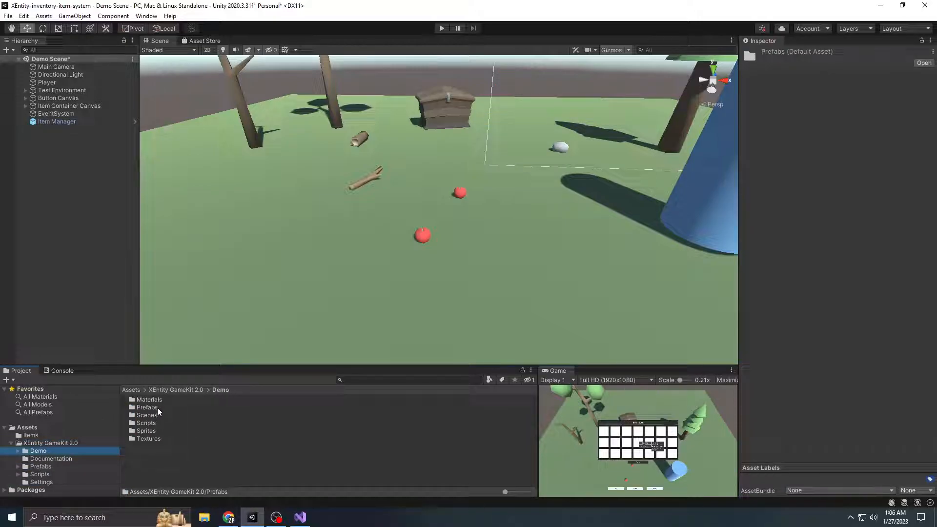
double_click(158, 409)
double_click(149, 408)
click(178, 403)
View the item objects in the scene and expand Test Environment in the hierarchy
scroll(478, 241, down, 5)
middle_drag(478, 241, 429, 261)
right_drag(429, 262, 400, 254)
scroll(411, 234, up, 4)
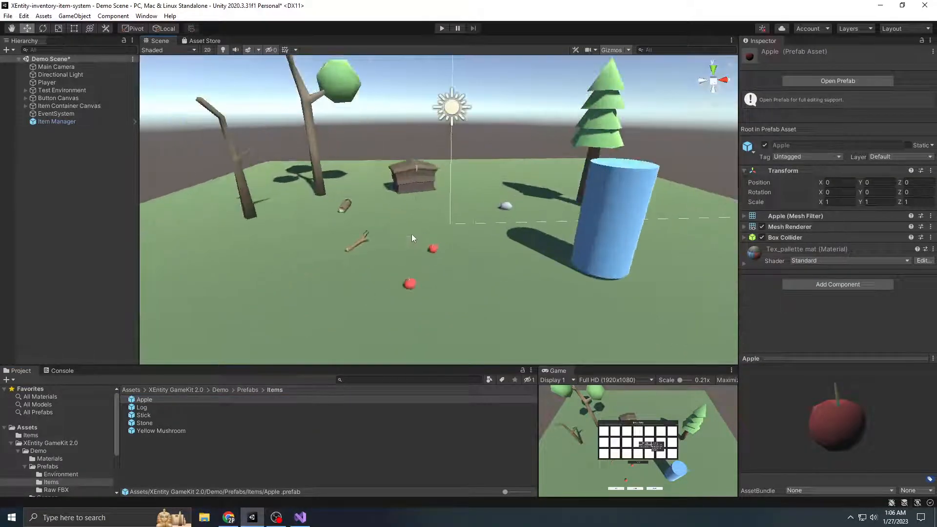
scroll(420, 236, down, 1)
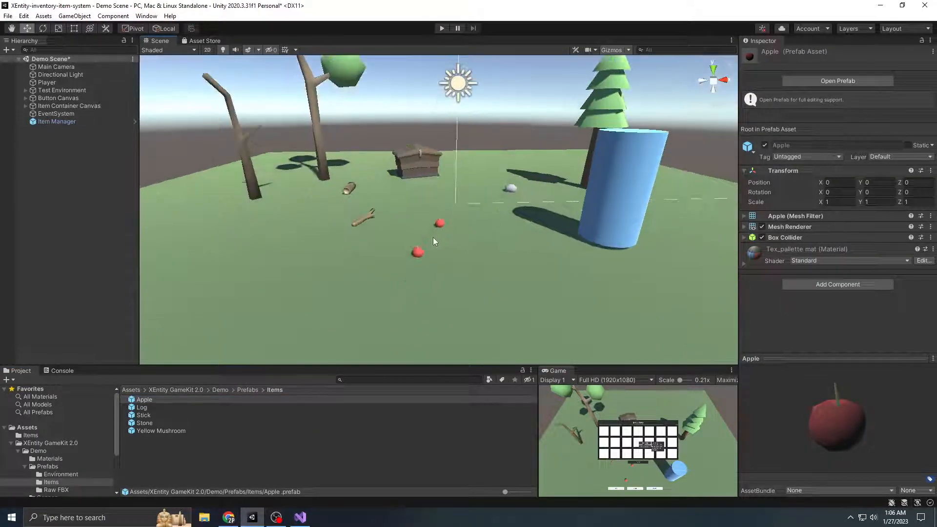
click(26, 91)
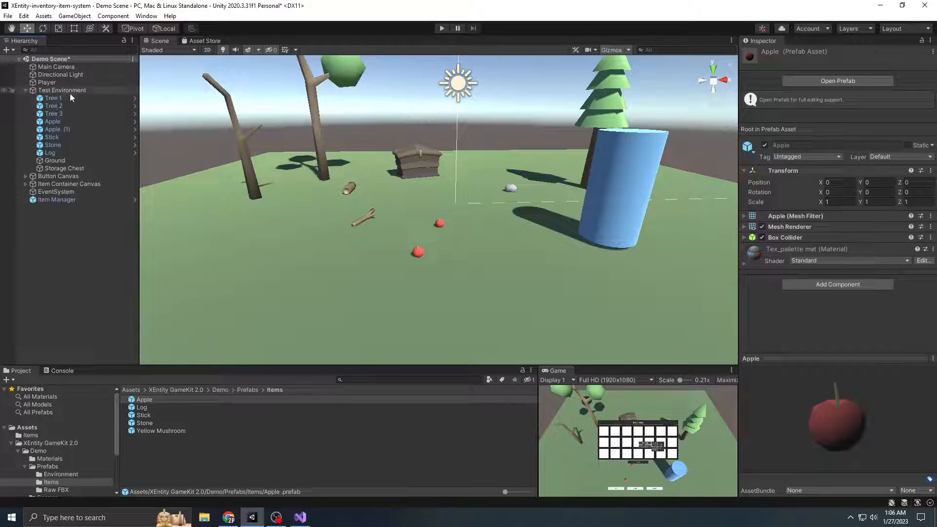
Compare the components of the Yellow Mushroom prefab with those of the Apple, Stick and Stone prefabs
click(160, 431)
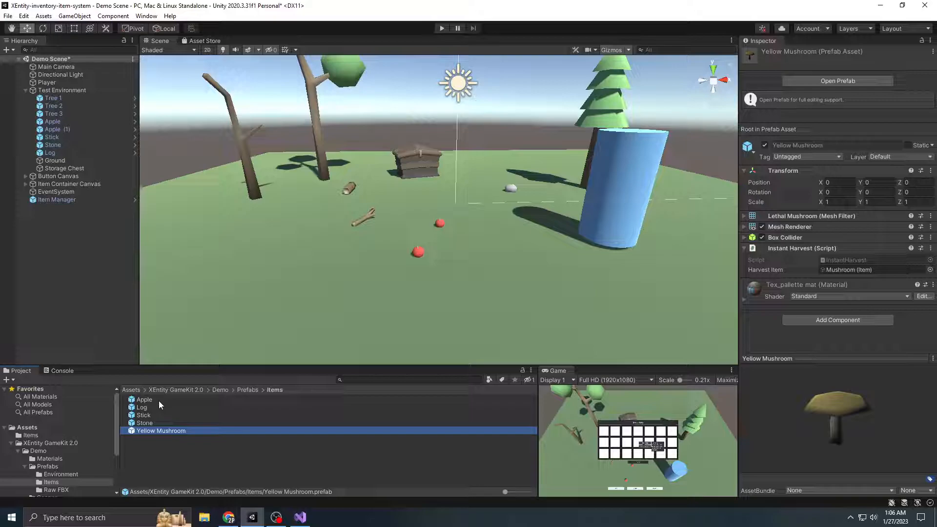
shift+click(159, 400)
click(166, 430)
click(159, 423)
click(151, 400)
click(169, 432)
click(169, 416)
click(154, 401)
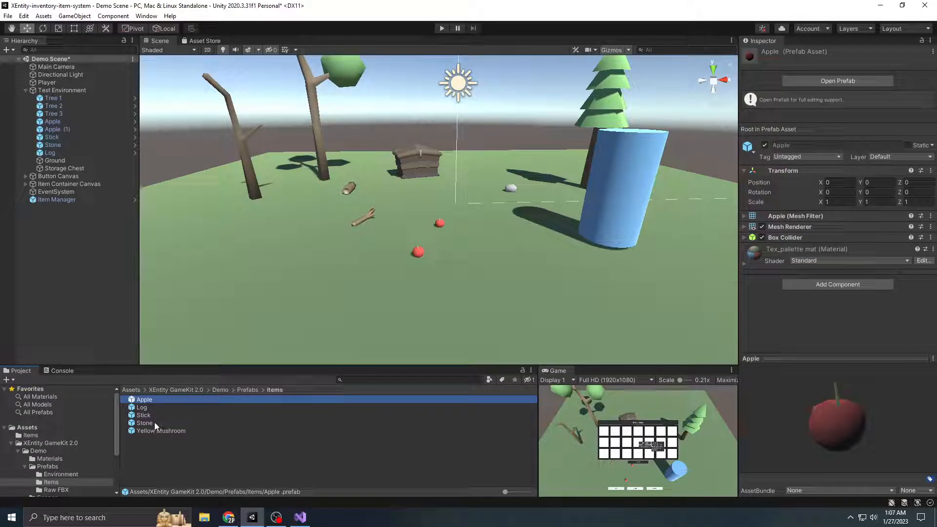
shift+click(156, 423)
Try adding the Log prefab to the scene hierarchy and delete the added object
drag(147, 408, 180, 351)
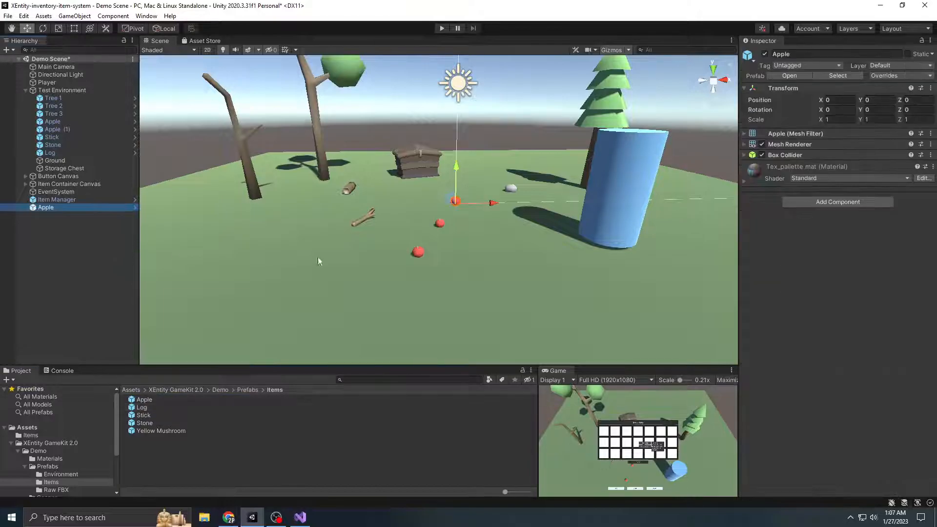
scroll(363, 265, down, 3)
mouse_move(363, 265)
middle_down()
mouse_move(454, 266)
mouse_move(379, 259)
middle_up()
right_click(67, 209)
click(103, 283)
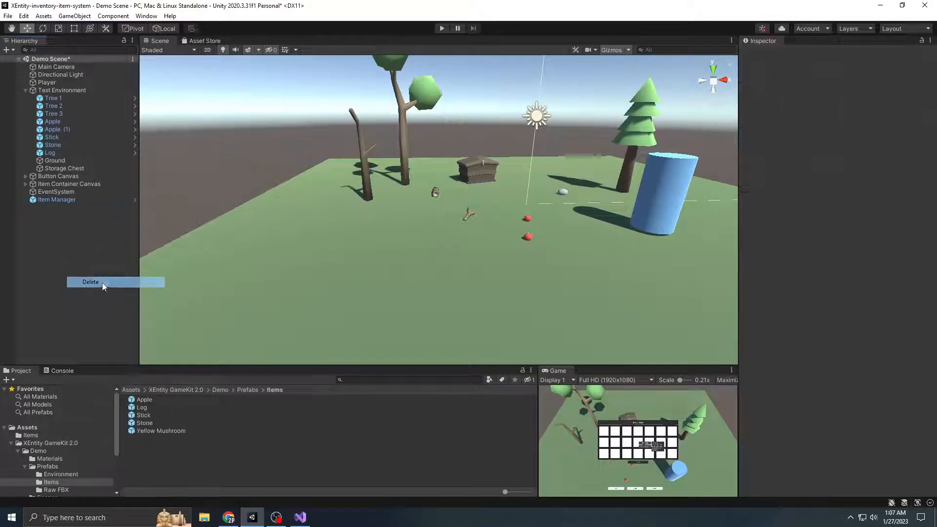
scroll(318, 277, up, 5)
middle_drag(349, 319, 276, 328)
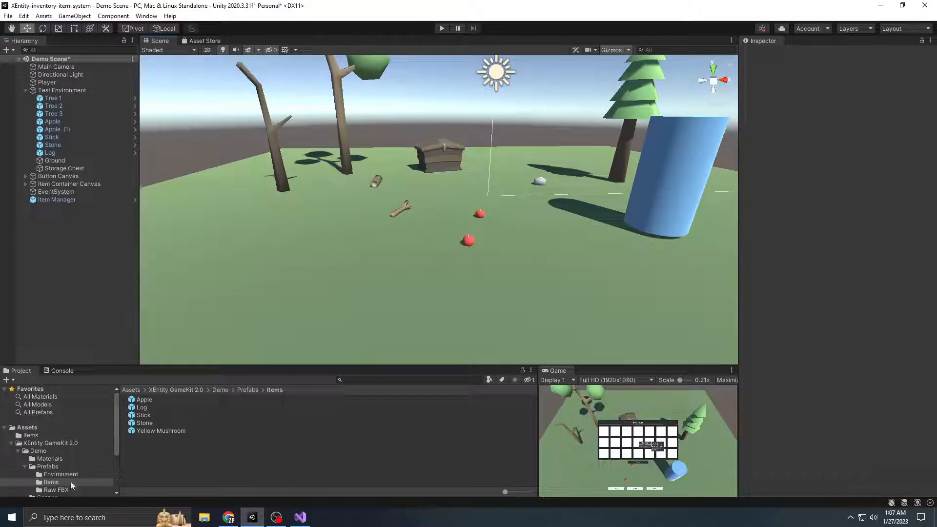
Add the Instant Harvest script to the Apple, Log, Stick and Stone prefabs together
click(157, 400)
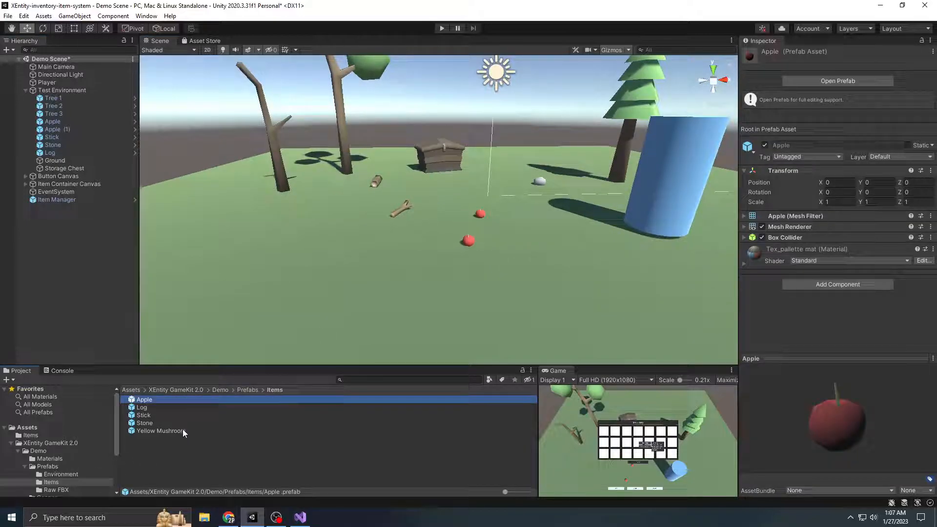
shift+click(183, 430)
click(169, 432)
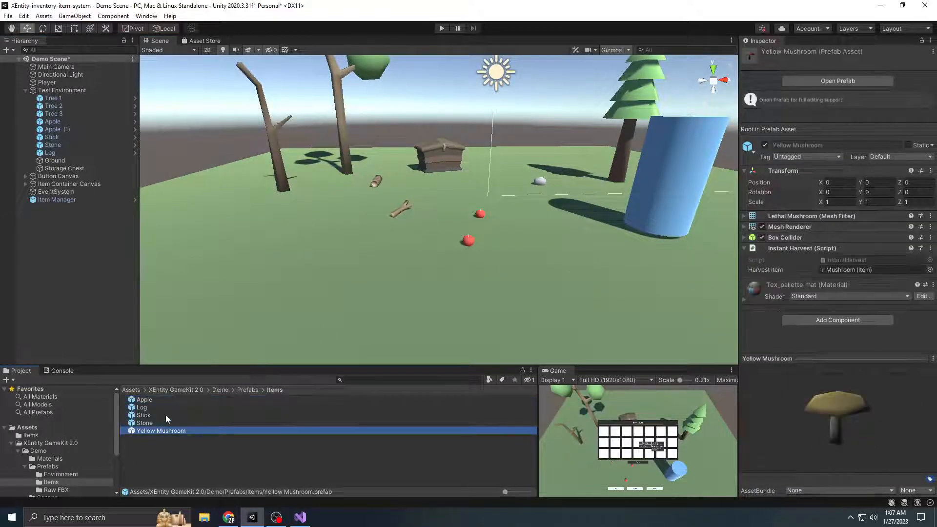
click(169, 400)
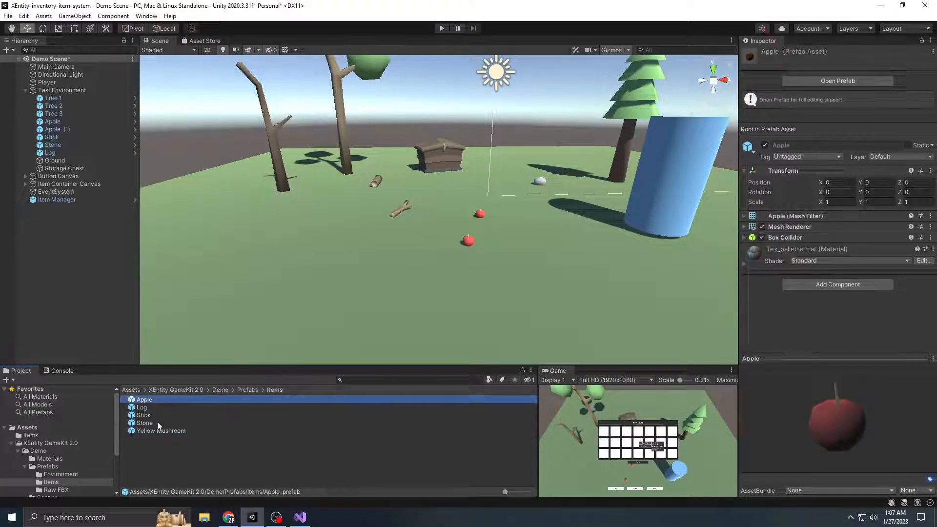
shift+click(157, 423)
click(838, 290)
text(Insta)
key(Return)
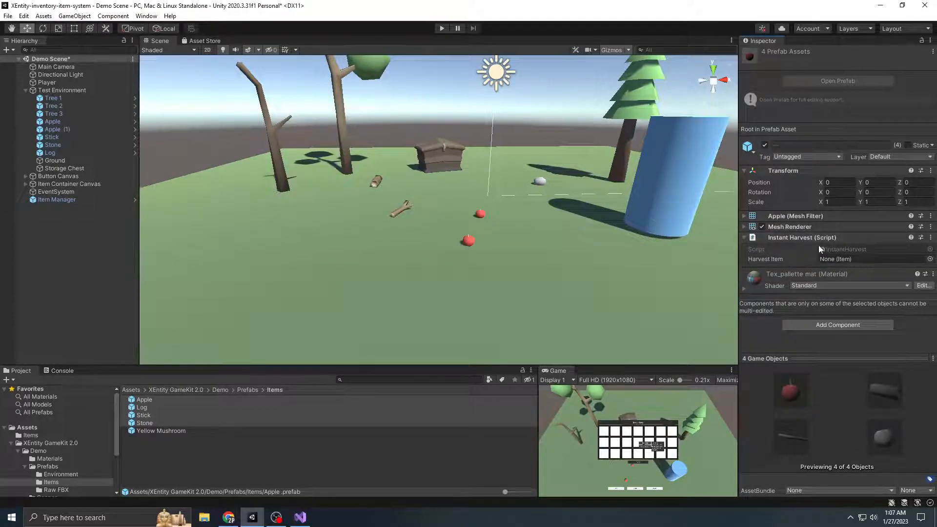
scroll(537, 239, up, 2)
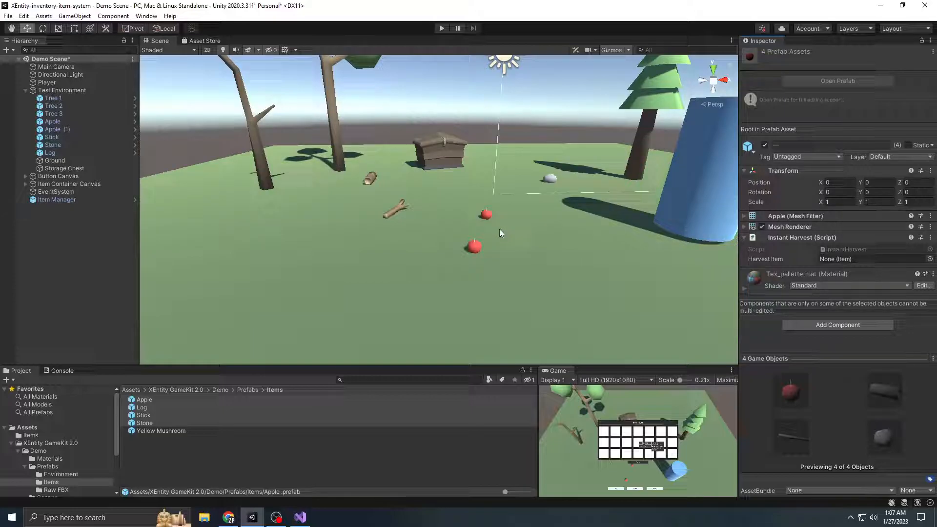
Set the Harvest Item of the Apple prefab to the Apple item and of the Log prefab to the Log item
click(147, 400)
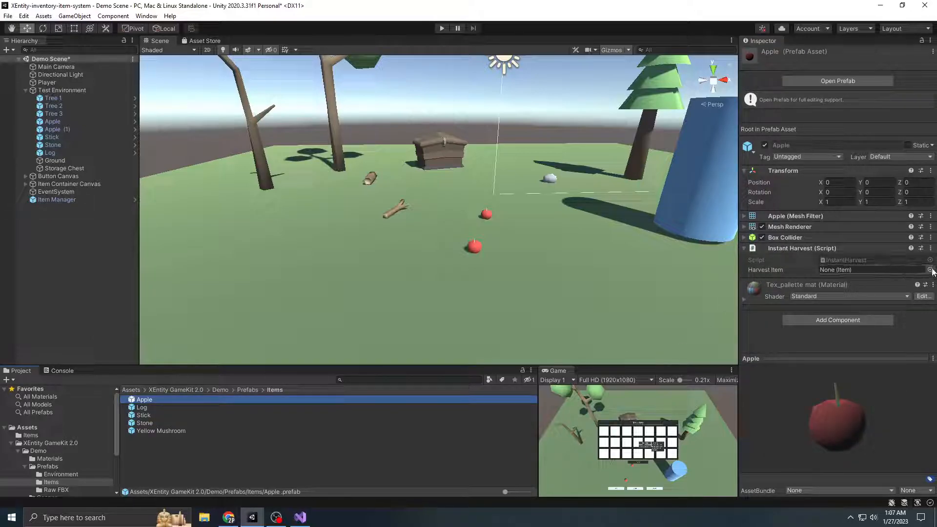
click(930, 270)
double_click(632, 318)
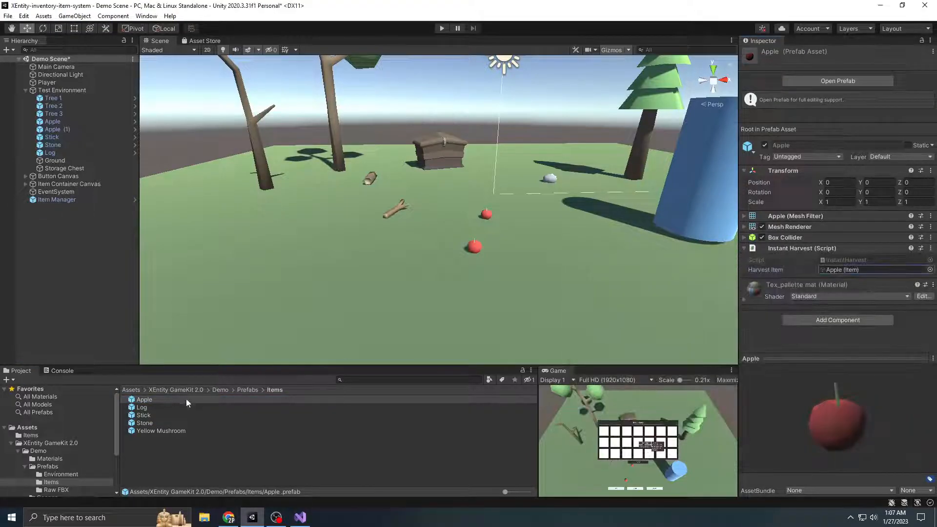
click(141, 408)
click(930, 270)
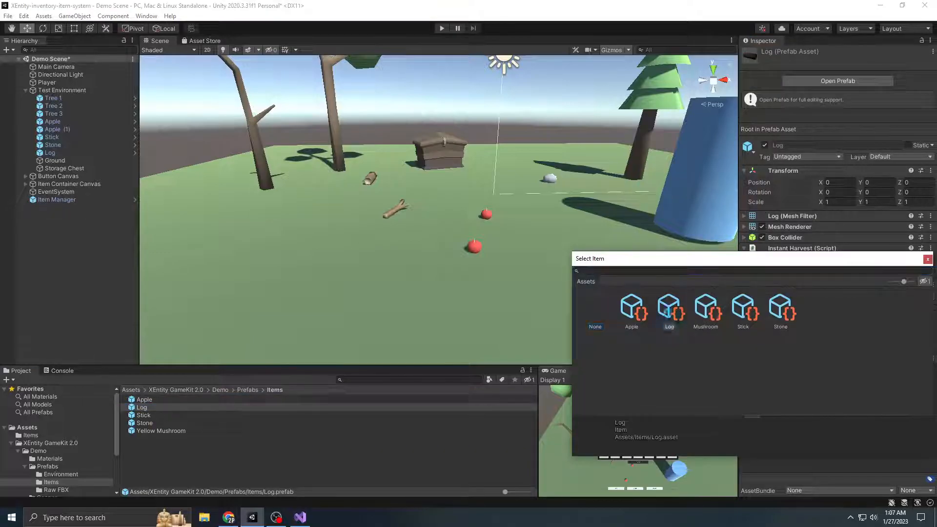
double_click(671, 317)
Set the Harvest Item of the Stick prefab to the Stick item and of the Stone prefab to the Stone item
key(Down)
click(930, 270)
double_click(756, 320)
key(Down)
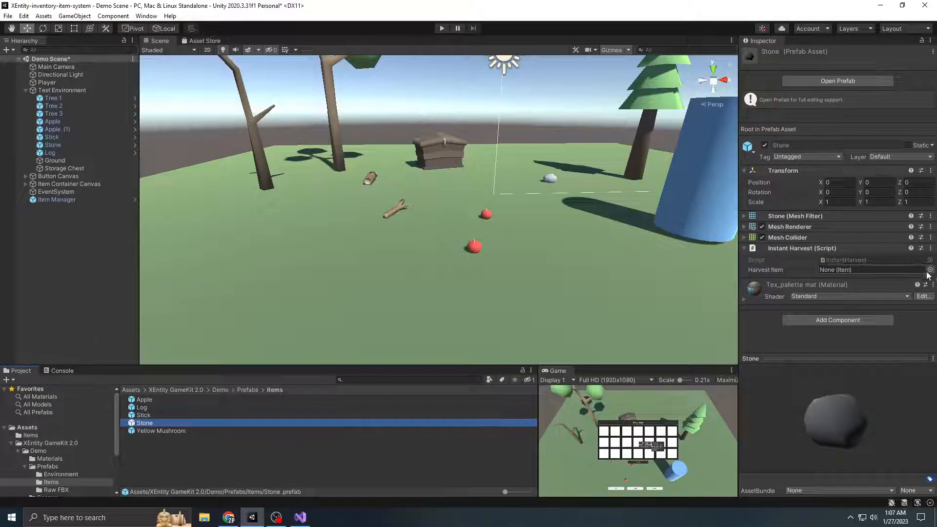
click(930, 270)
click(781, 317)
double_click(781, 317)
click(303, 479)
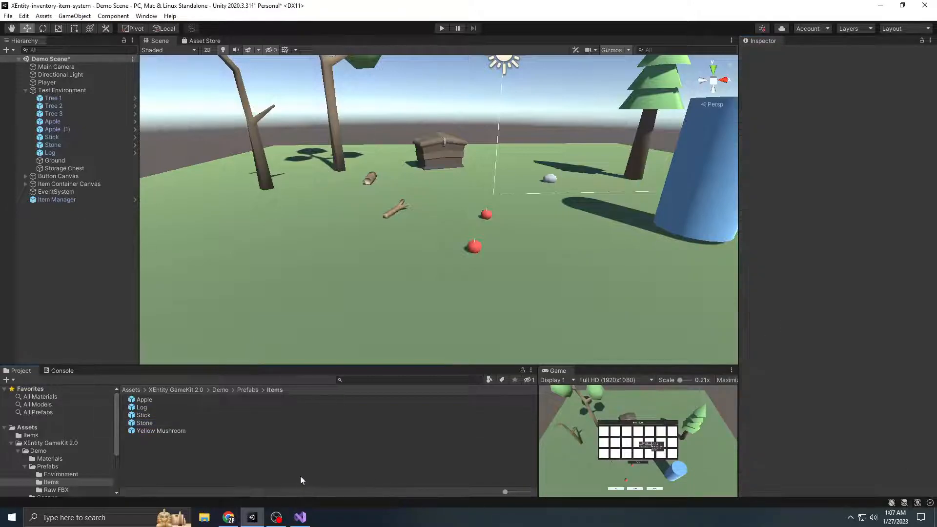
Add the Yellow Mushroom prefab to the scene under the Test Environment object
click(161, 431)
click(429, 451)
scroll(559, 273, down, 5)
middle_drag(559, 273, 527, 318)
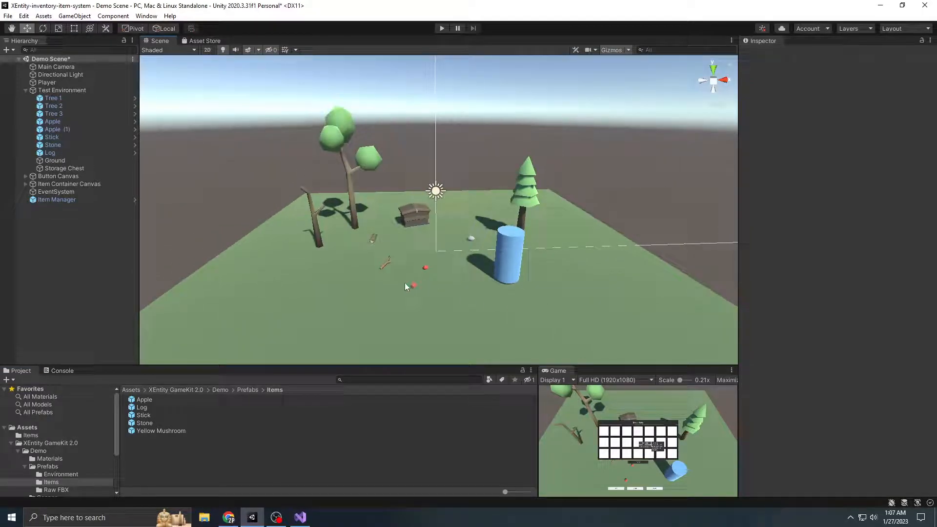
drag(164, 431, 67, 91)
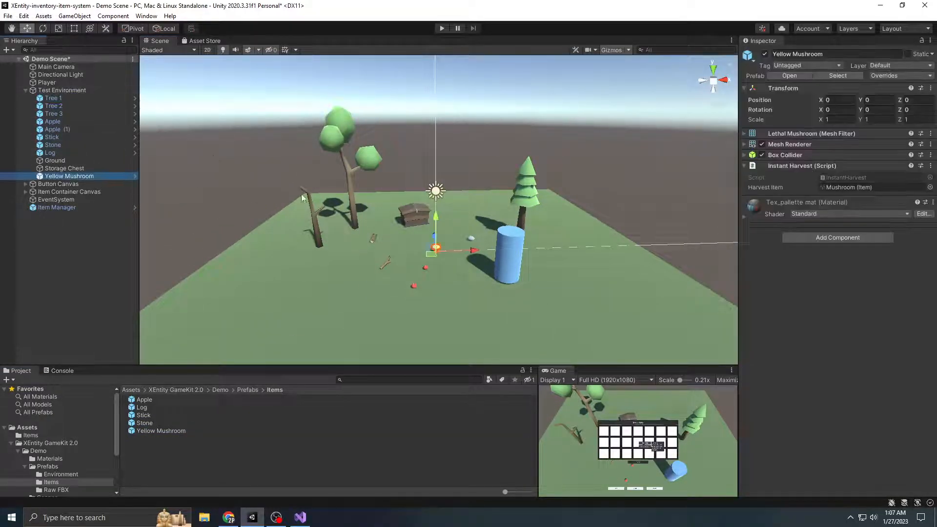
scroll(432, 279, up, 3)
click(85, 269)
middle_drag(494, 284, 523, 262)
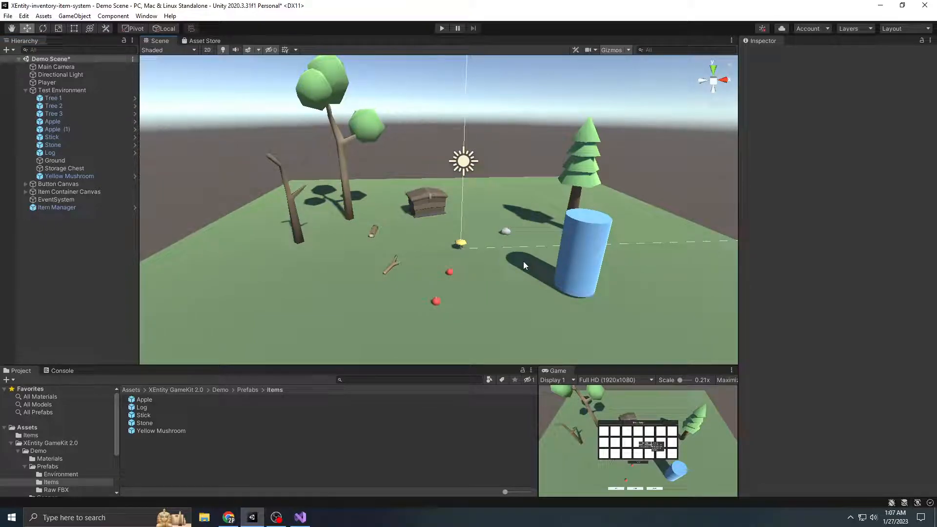
Review the item assets in the Items folder under Assets
click(30, 435)
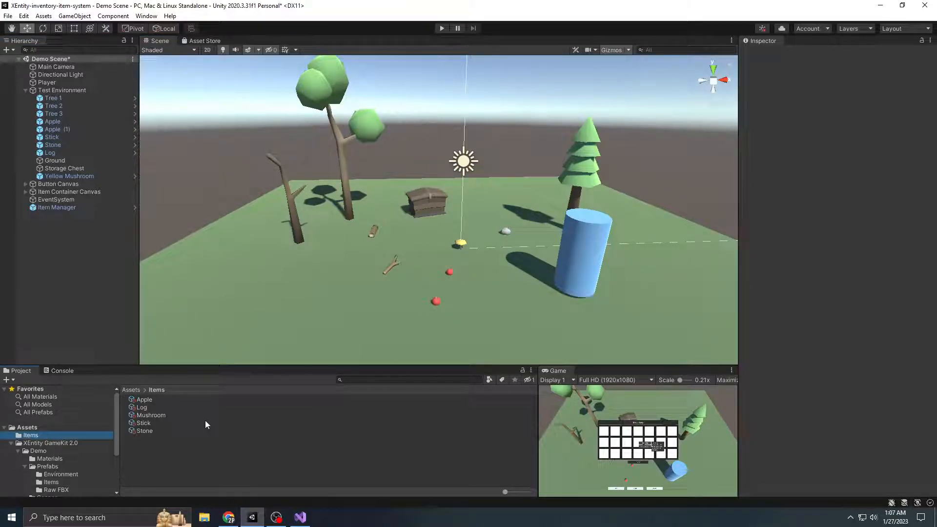
scroll(503, 229, down, 2)
middle_drag(493, 244, 484, 278)
middle_drag(475, 328, 477, 290)
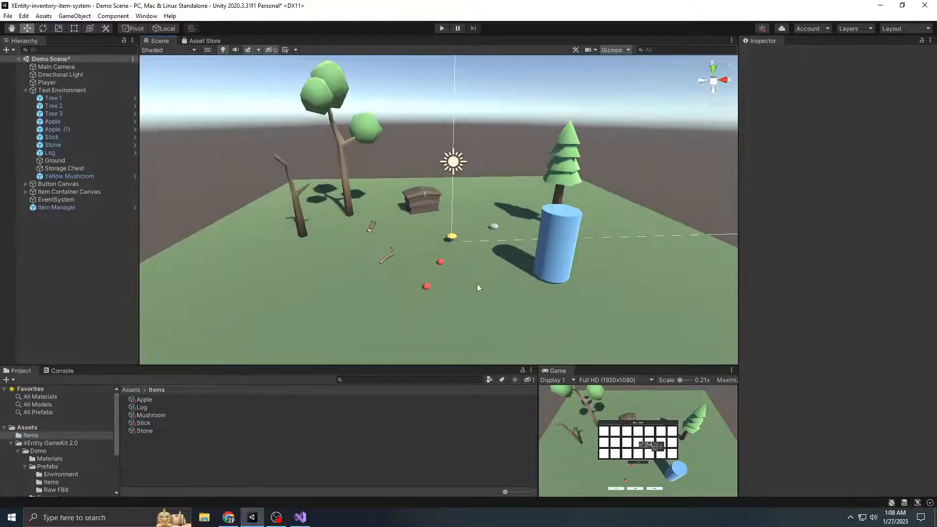
scroll(449, 273, up, 3)
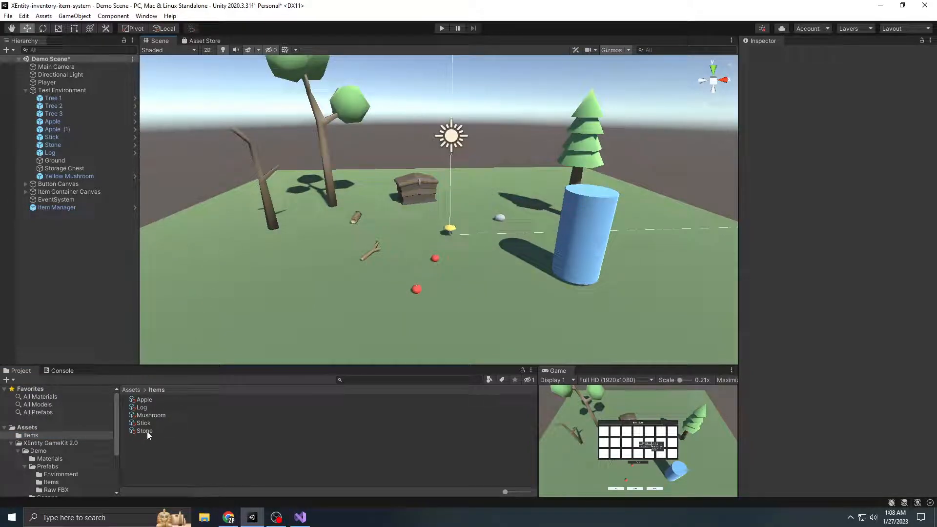
Run the demo scene and maximize the Game view
click(442, 29)
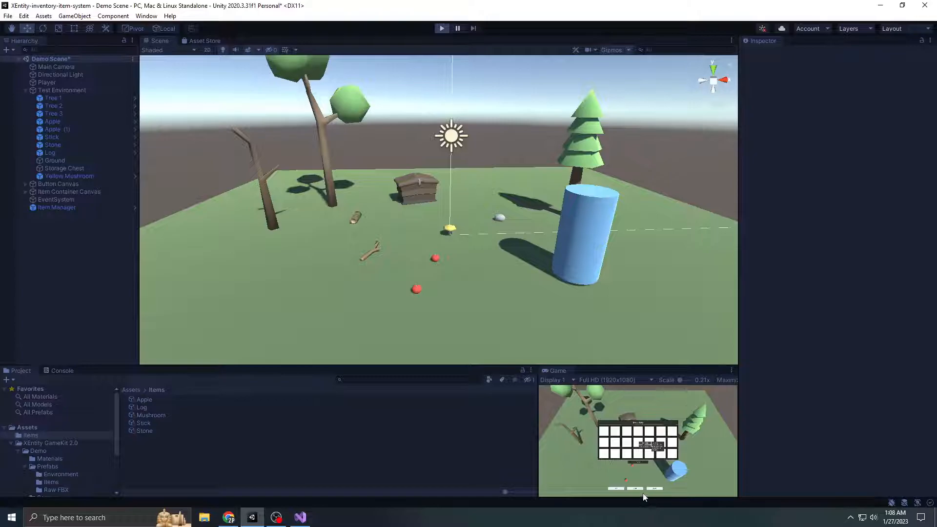
click(732, 370)
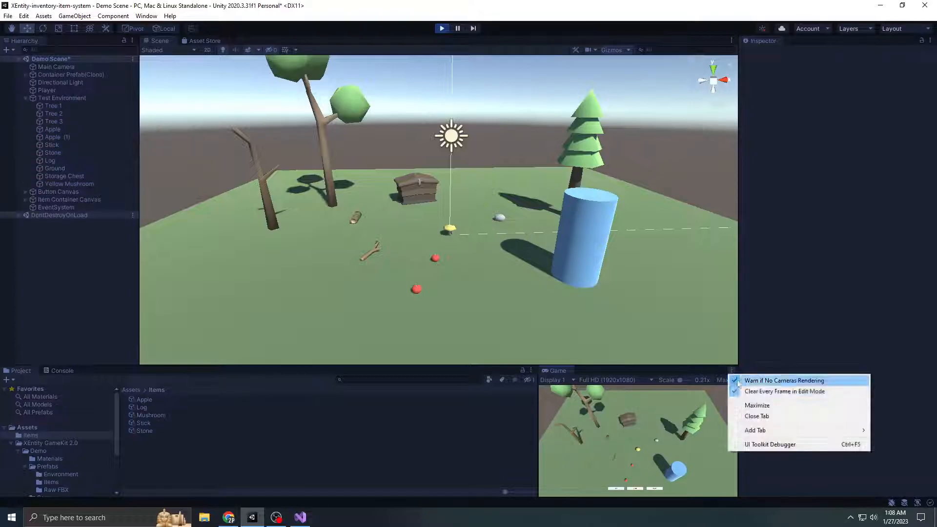
click(754, 405)
Move the player in and out of the mushroom's range, and harvest the yellow mushroom and the stone
key(s)
key(d)
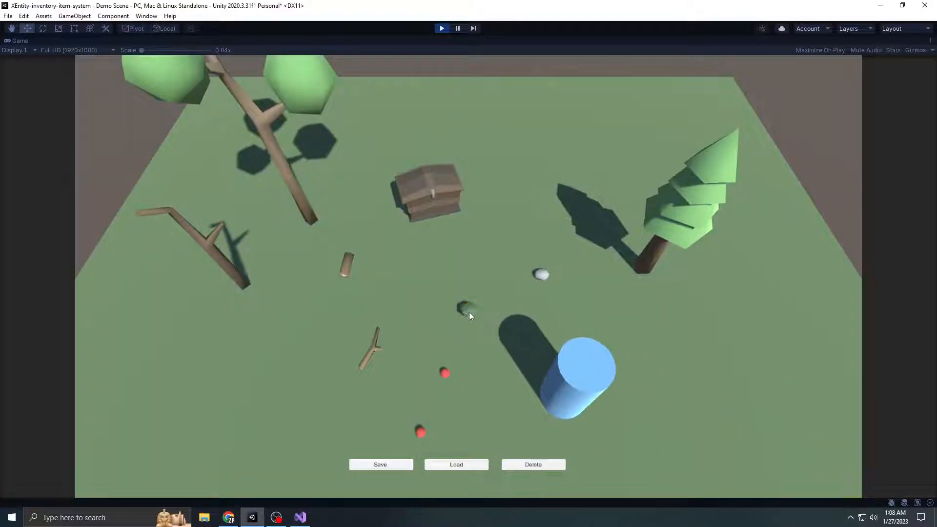
key(w)
key(a)
key(a)
click(470, 311)
key(d)
key(w)
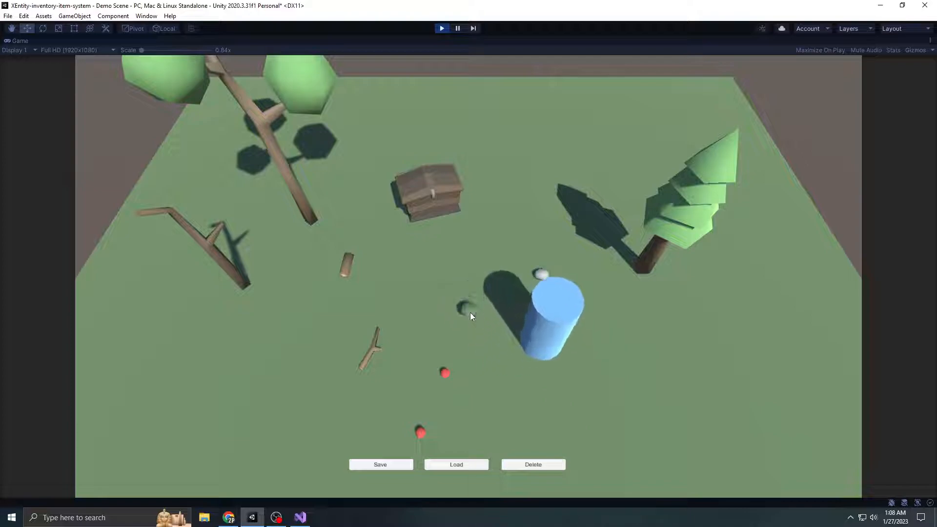
Move the player to the two apples and harvest both
key(a)
click(470, 311)
key(s)
key(w)
click(541, 277)
Test the harvesting range around the stick, and harvest the stick and the log
key(a)
click(446, 374)
key(s)
click(421, 431)
key(a)
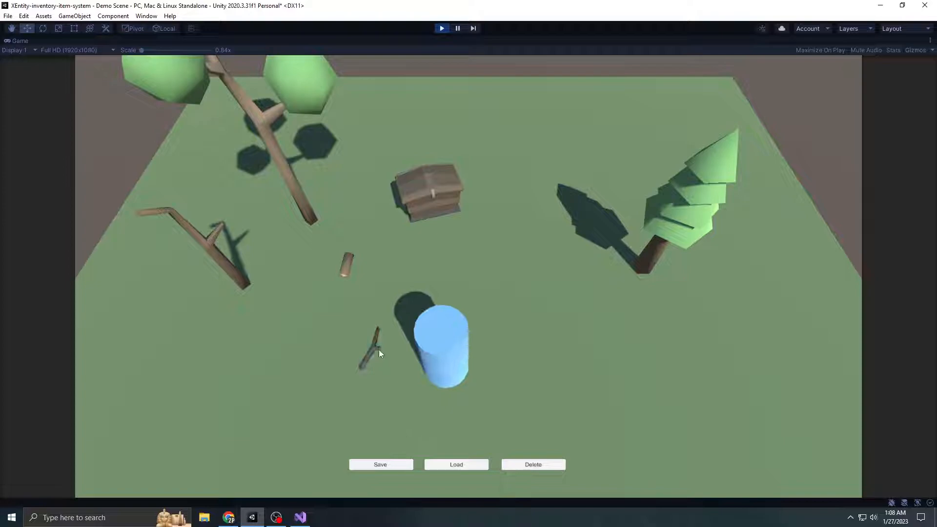
key(d)
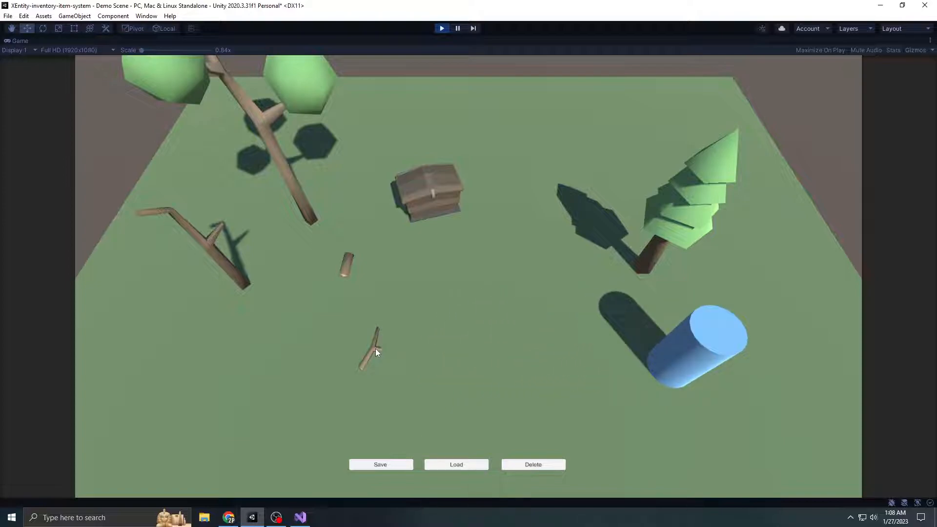
key(a)
key(d)
key(a)
key(d)
key(a)
key(a)
click(375, 348)
key(w)
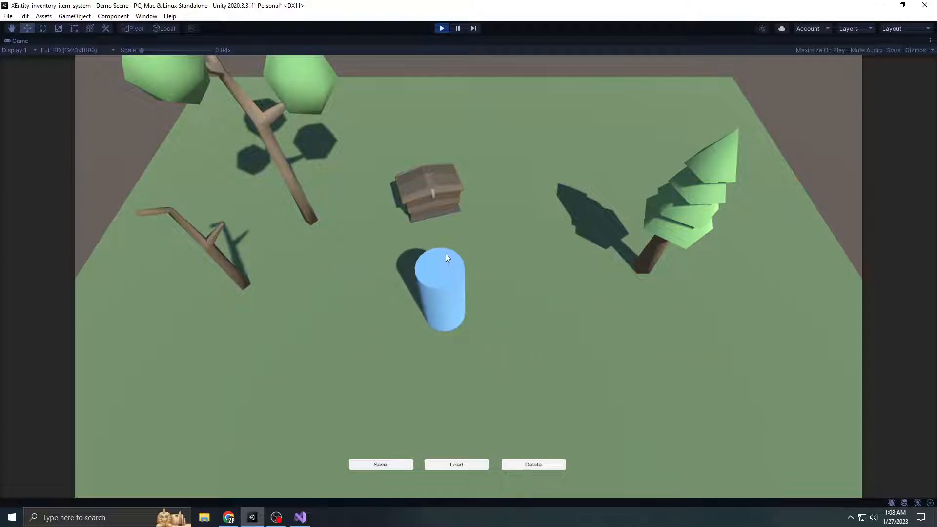
Open the player inventory, shift its window slightly and show the apple's item information
key(i)
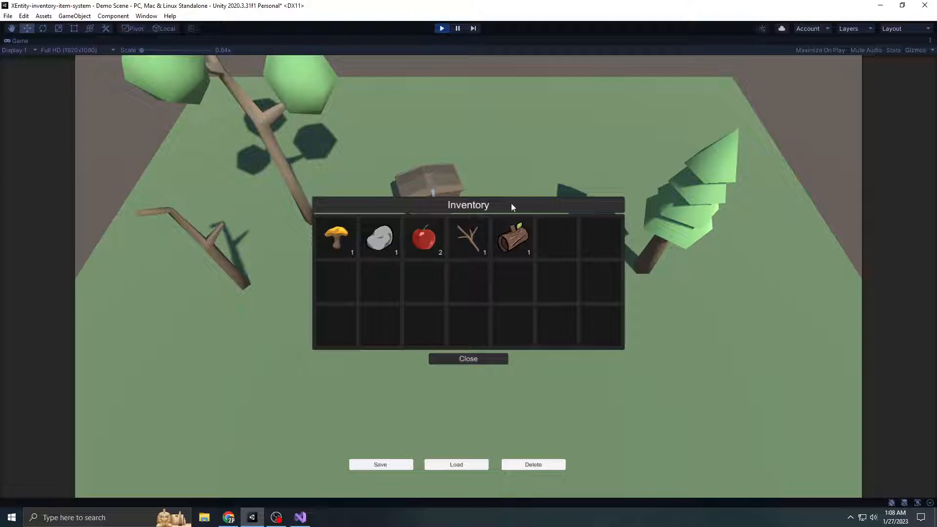
drag(516, 204, 534, 201)
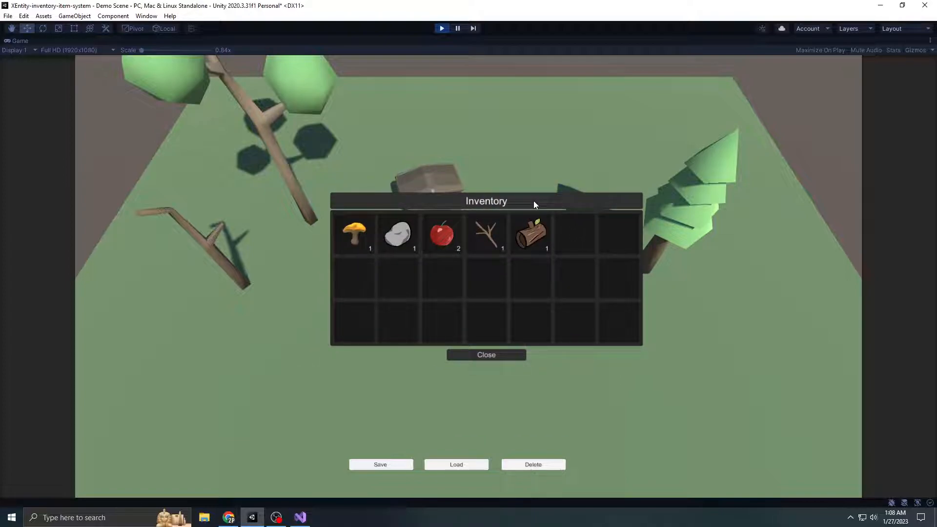
click(444, 243)
click(444, 235)
click(445, 236)
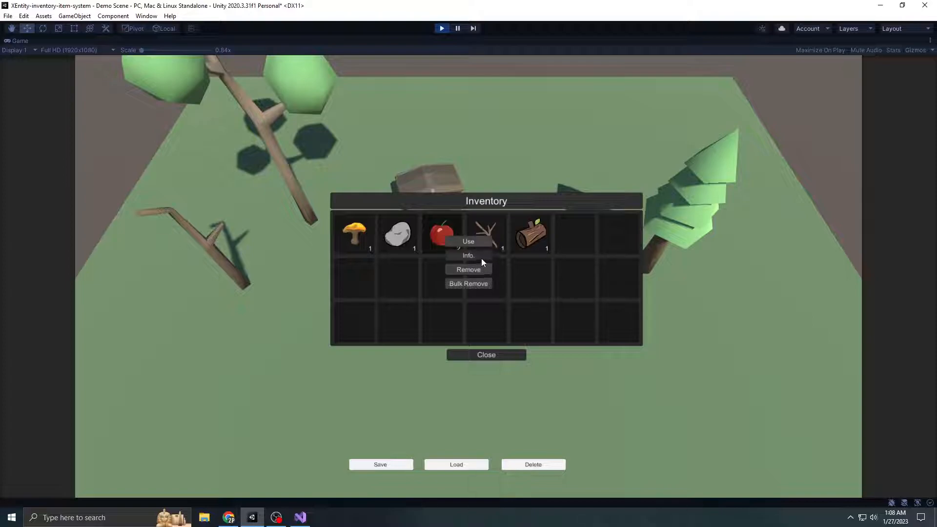
click(481, 258)
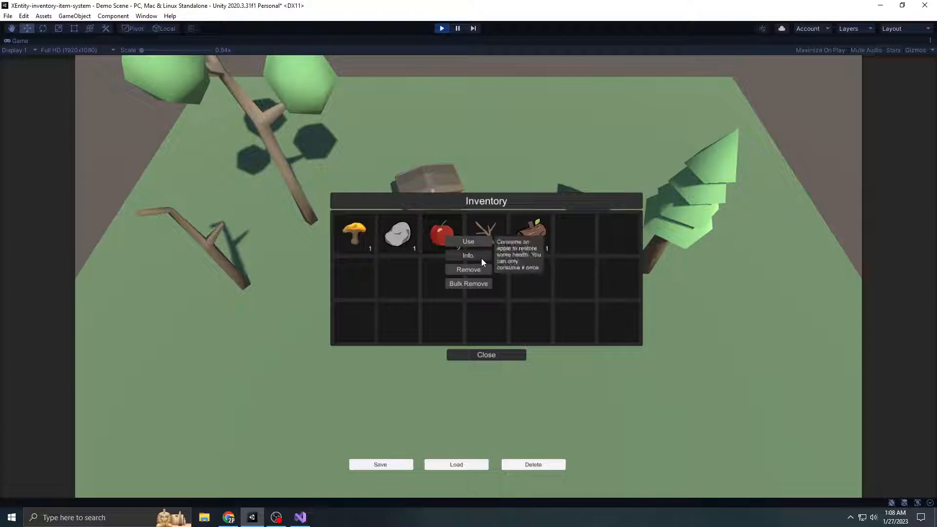
Show the item information of the stick and the log in the inventory
click(492, 227)
click(529, 247)
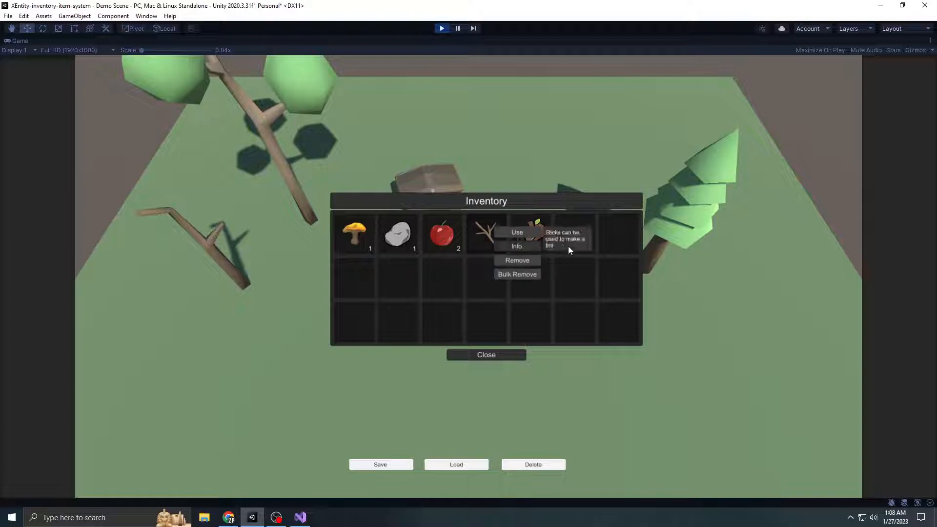
click(540, 220)
click(587, 243)
click(567, 245)
click(524, 238)
Remove one apple from the inventory, close the inventory and collect the dropped apple again
click(448, 244)
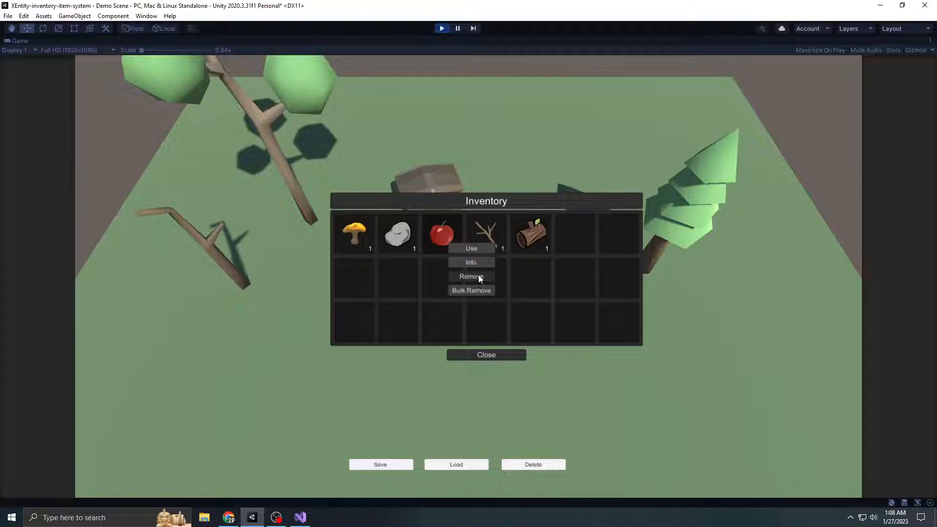
click(504, 356)
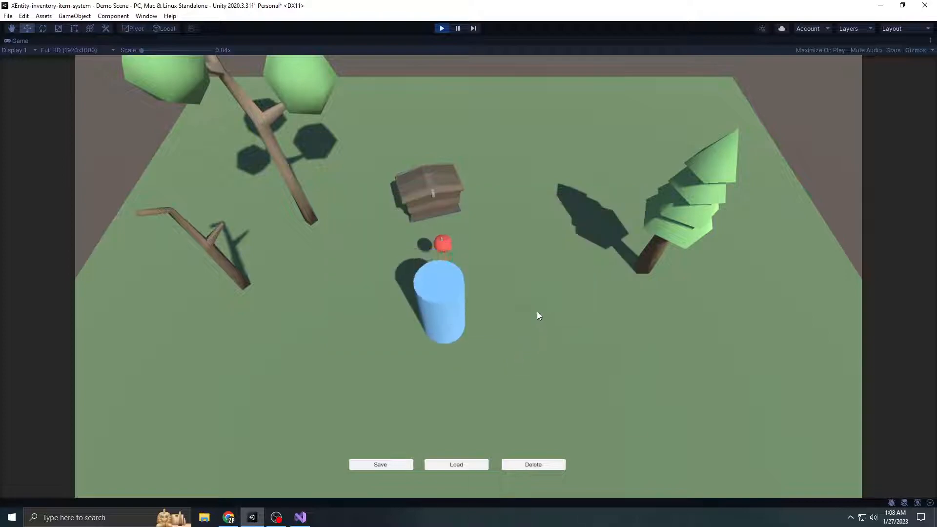
key(s)
key(w)
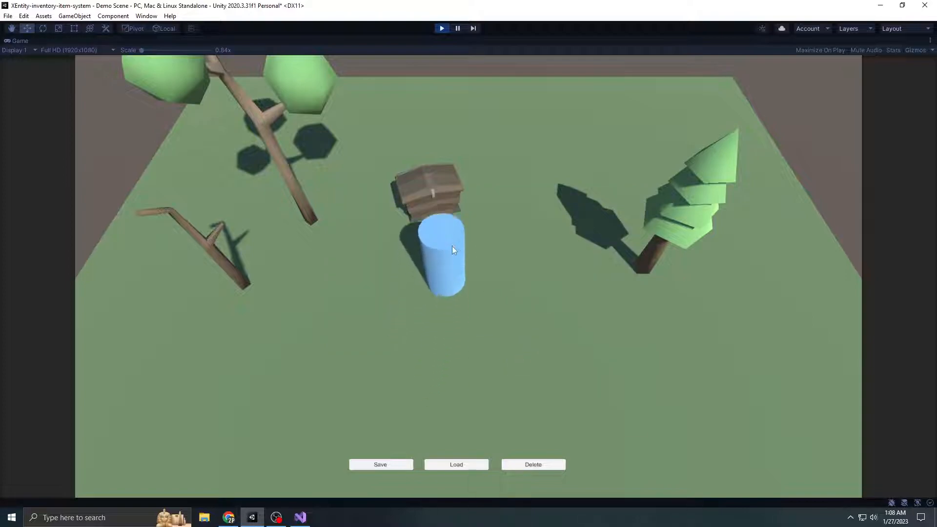
Bulk remove the apples from the inventory, collect them again and reopen the inventory to check it
key(i)
right_click(449, 238)
click(481, 282)
click(502, 354)
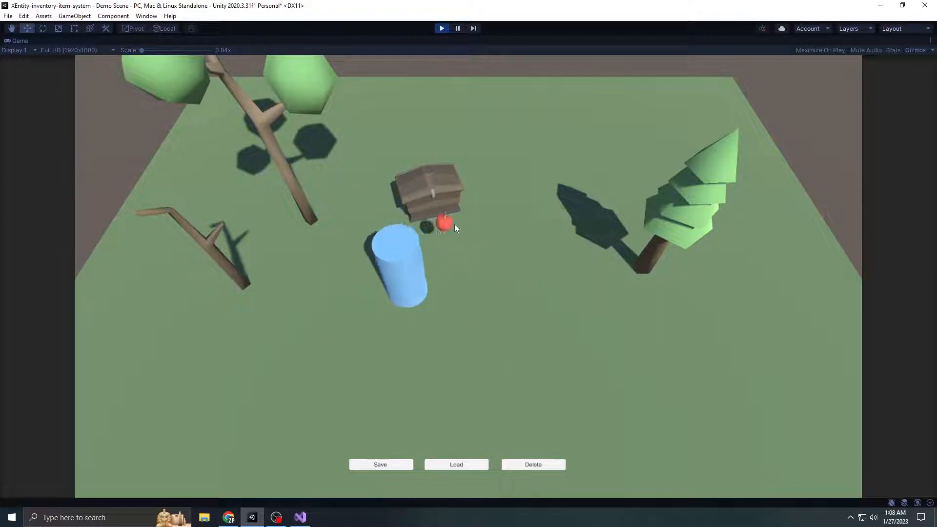
key(w)
key(s)
key(i)
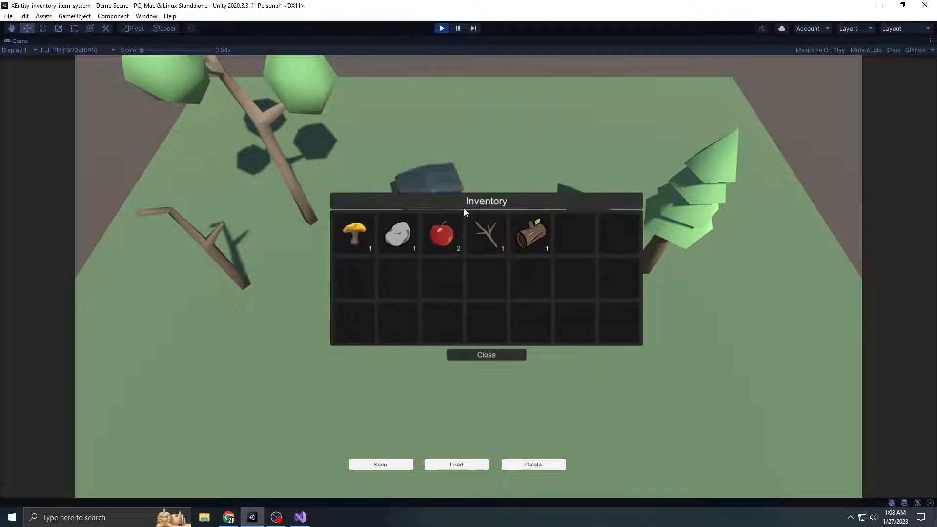
Close the inventory, move the player around the storage chest and stop running the scene
key(i)
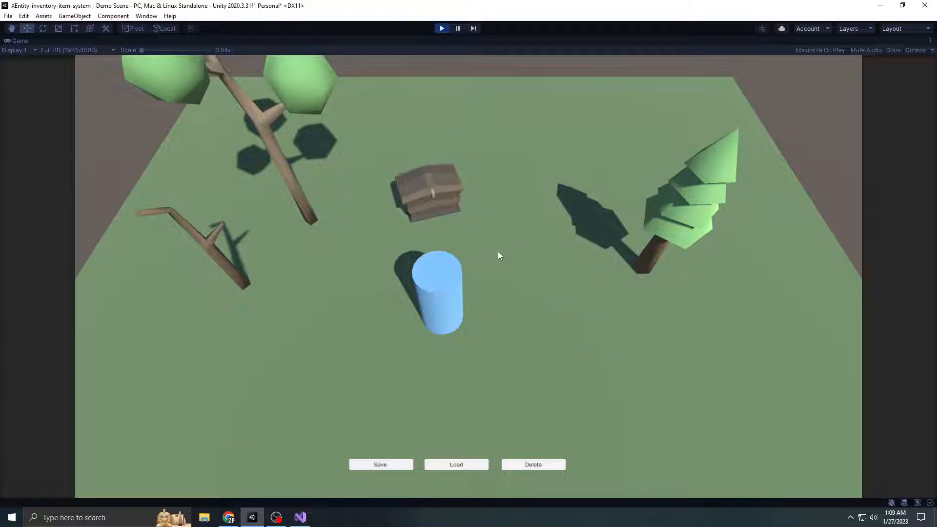
key(a)
key(w)
key(d)
key(a)
key(d)
key(w)
key(s)
key(d)
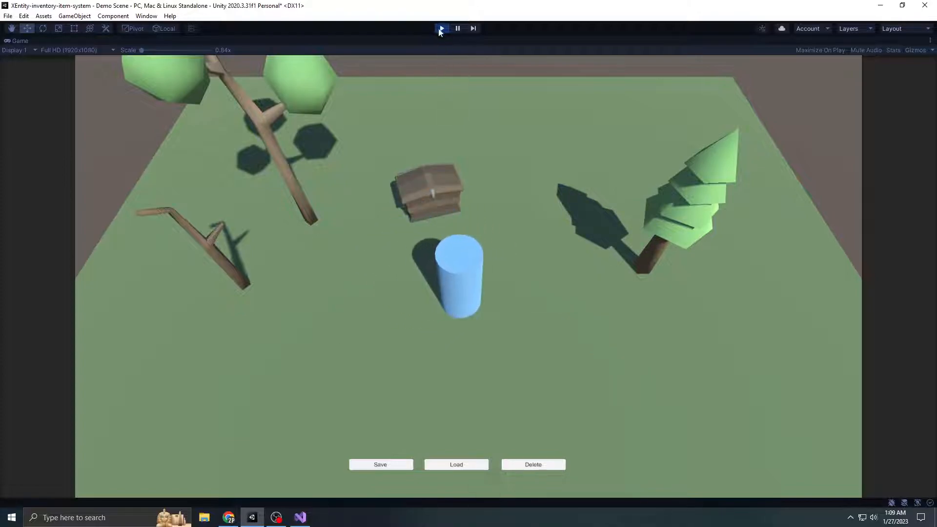
click(442, 29)
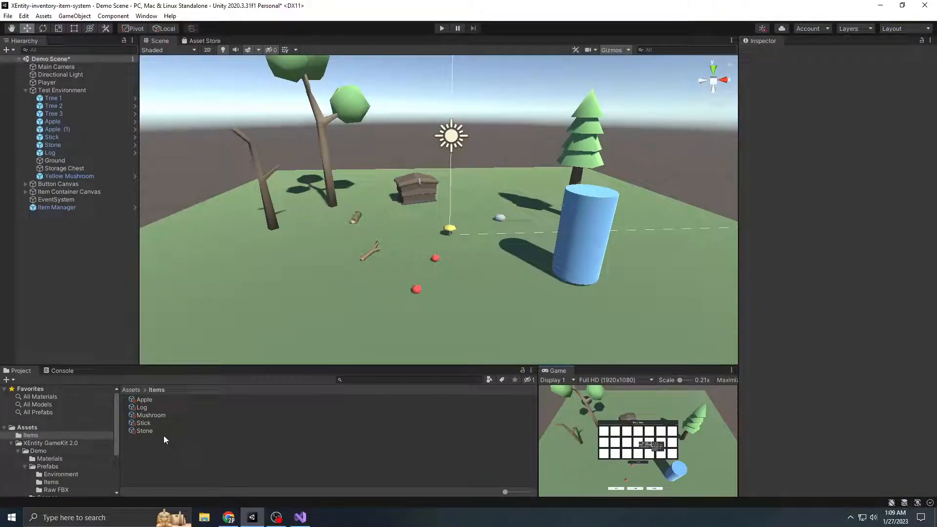
Add the Harvestable script to the Tree 1, Tree 2, Tree 3 and Tree prefabs in the Environment folder together
scroll(394, 242, down, 3)
scroll(468, 282, up, 5)
right_drag(485, 259, 414, 224)
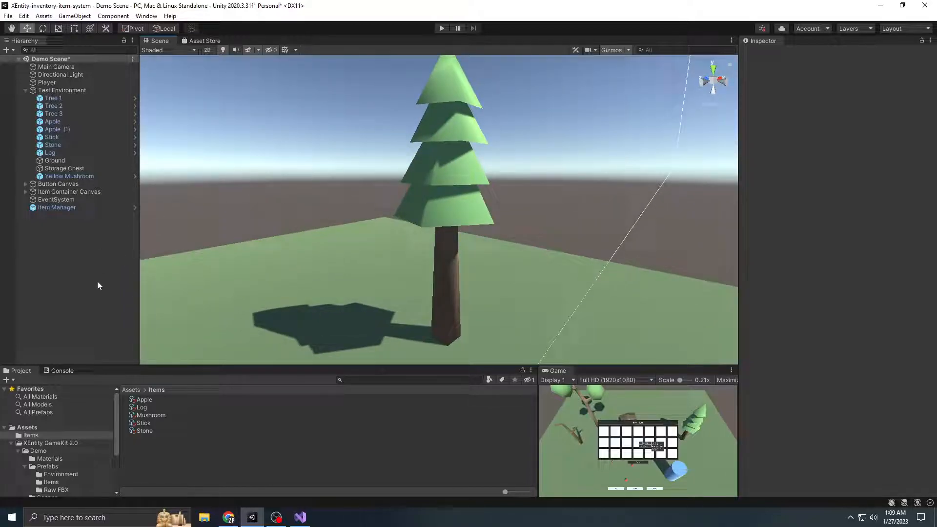
click(31, 453)
double_click(152, 409)
double_click(163, 399)
click(154, 407)
shift+click(151, 432)
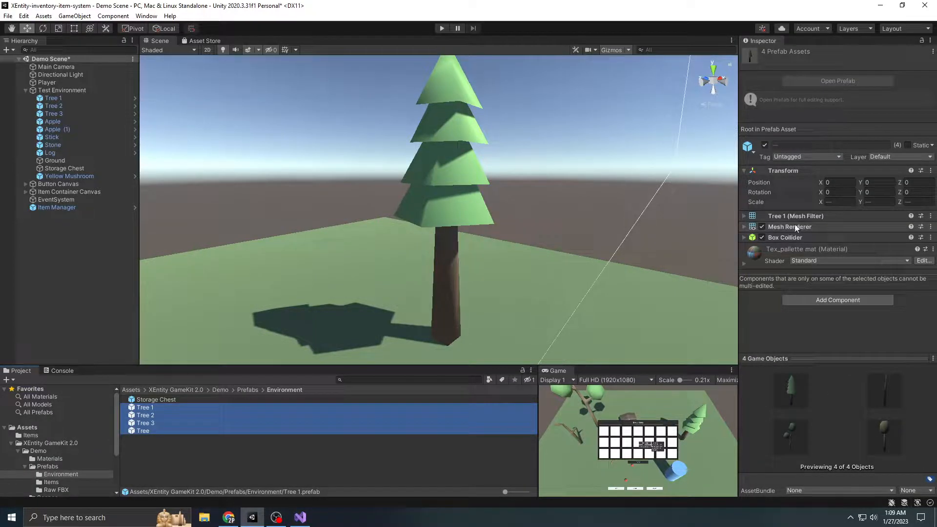
scroll(385, 222, down, 4)
middle_drag(363, 245, 520, 236)
click(843, 300)
text(Harvest)
key(Return)
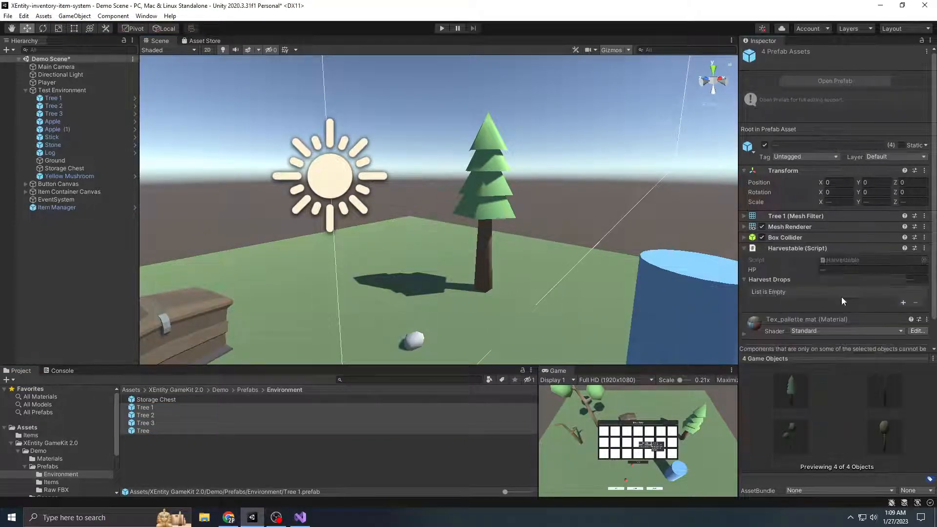
Set the Harvestable HP of the four tree prefabs to 3
middle_drag(518, 261, 524, 249)
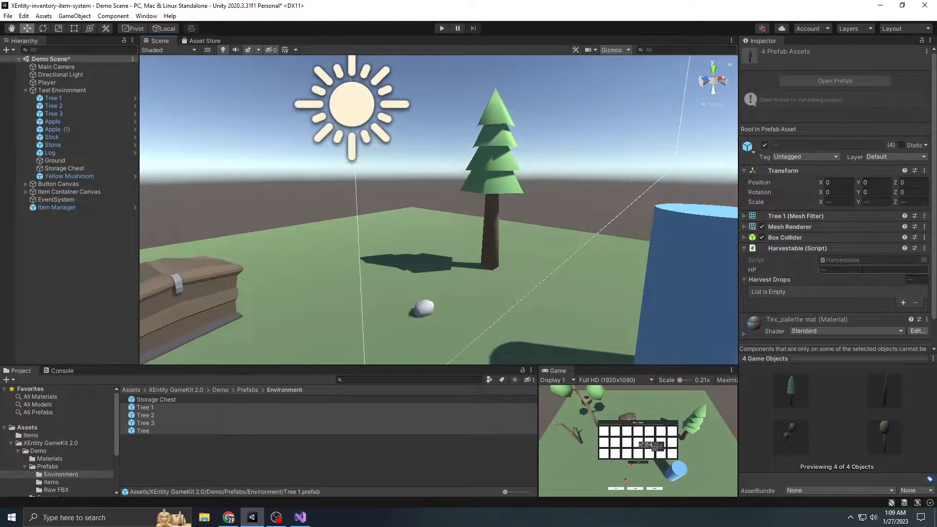
click(857, 271)
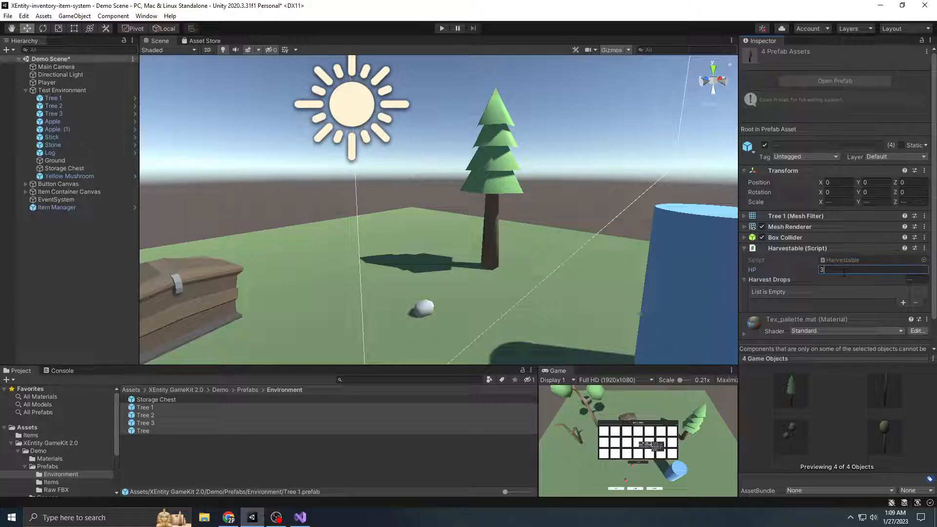
right_drag(584, 234, 548, 246)
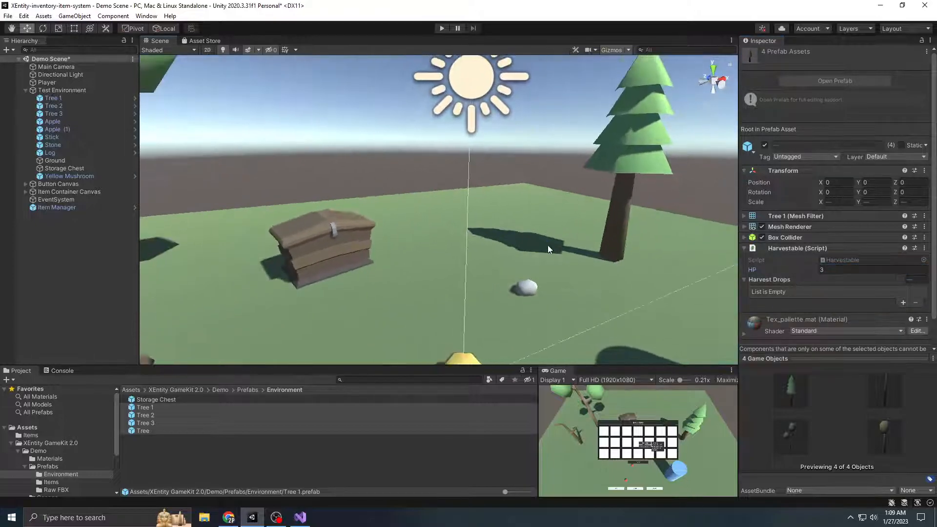
scroll(548, 246, down, 10)
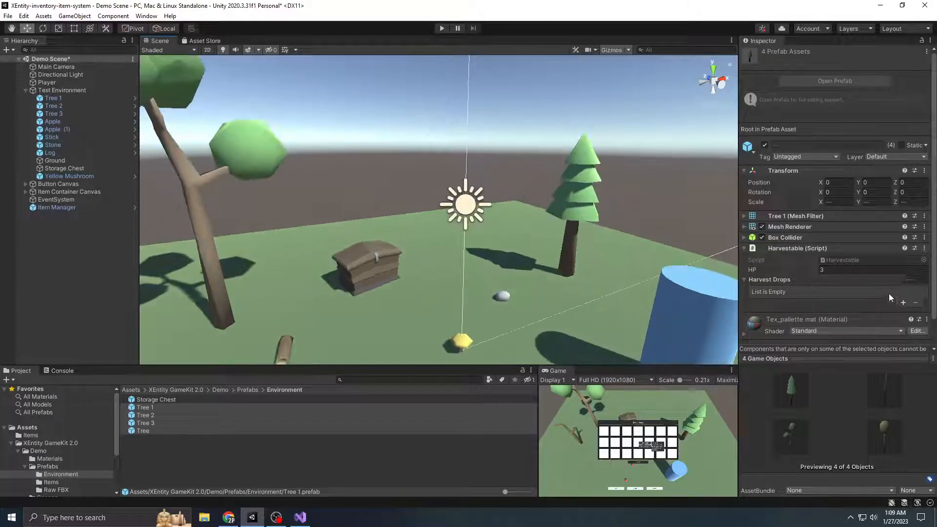
scroll(883, 288, down, 2)
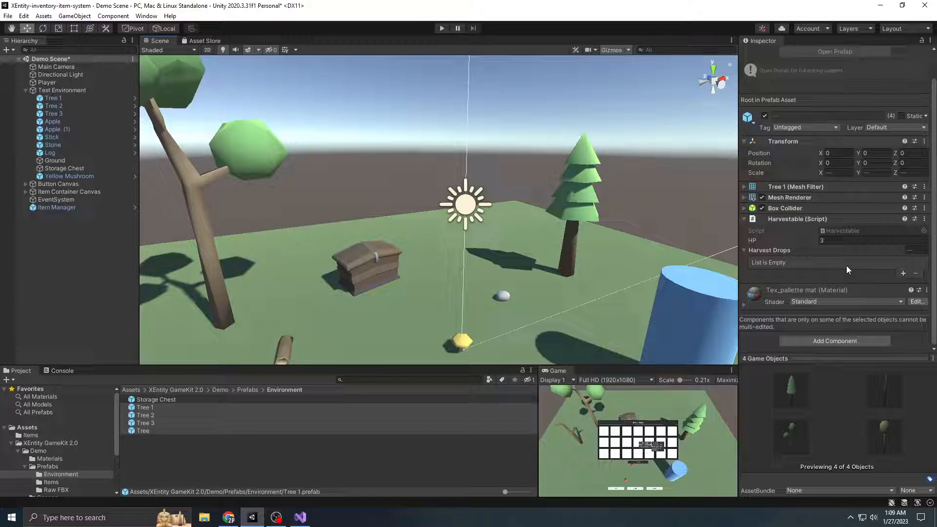
click(903, 273)
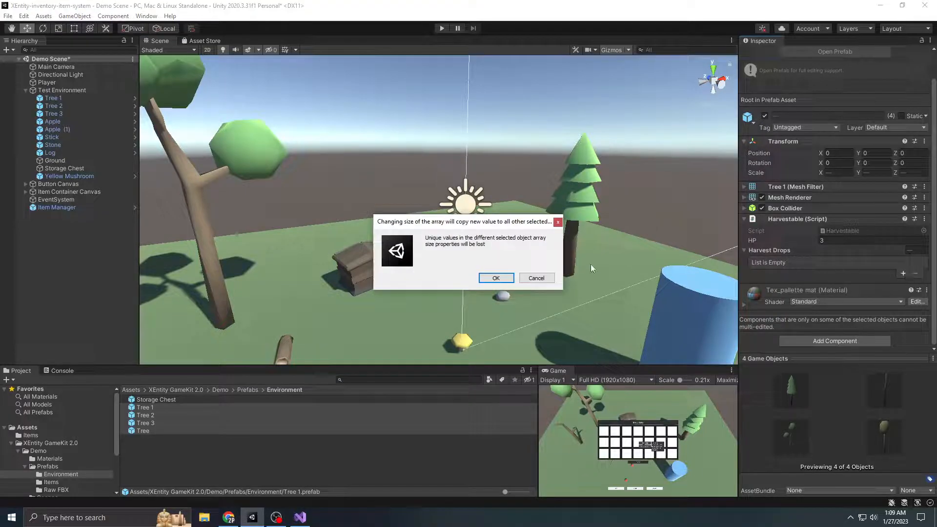
click(537, 280)
Check the Harvestable settings of the Tree 1, Tree 2, Tree 3 and Tree prefabs one by one
click(165, 410)
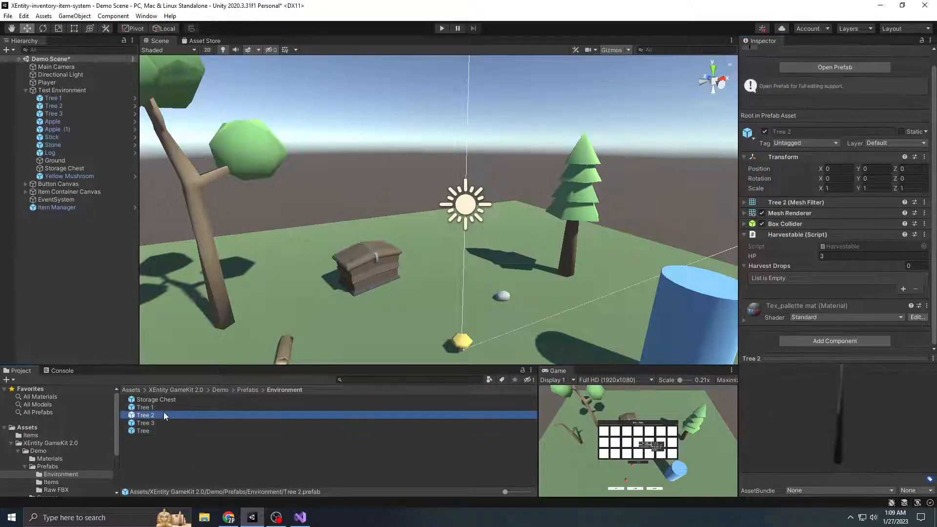
click(157, 431)
click(159, 415)
click(146, 423)
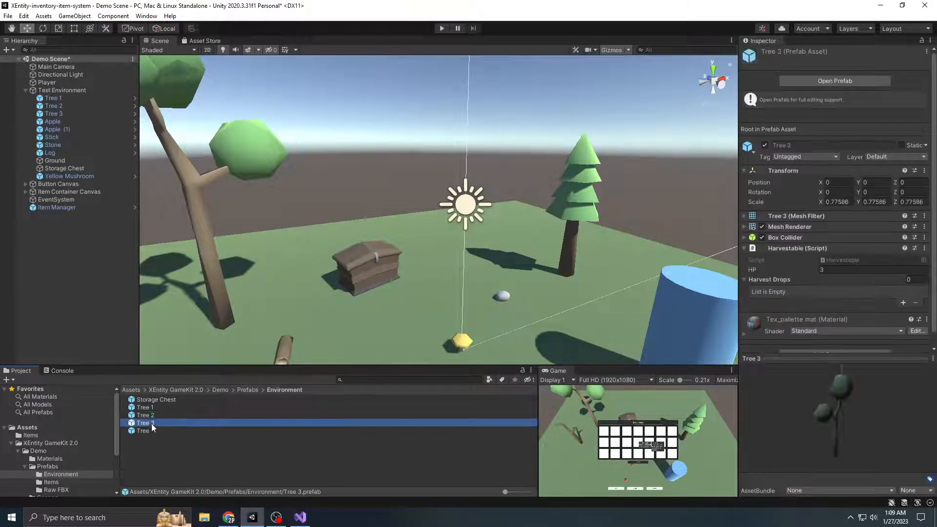
click(149, 431)
scroll(859, 257, down, 5)
scroll(854, 259, up, 5)
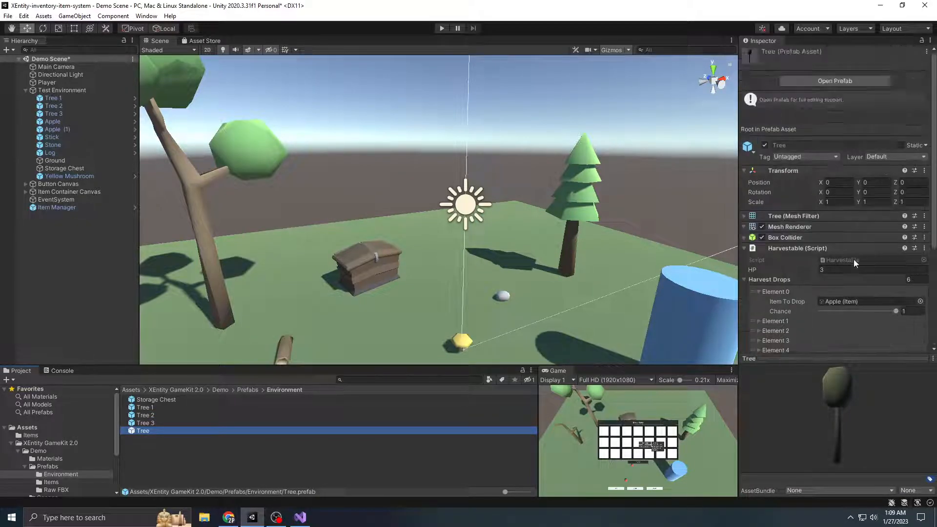
Remove both Harvestable scripts from the Tree prefab and add a single new Harvestable script to it
click(818, 249)
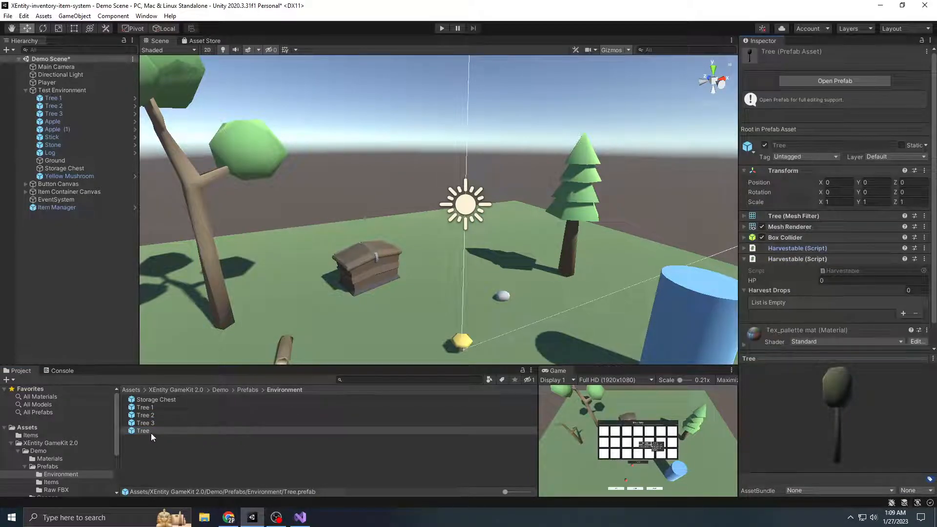
scroll(859, 244, down, 2)
right_click(815, 235)
click(856, 276)
right_click(809, 250)
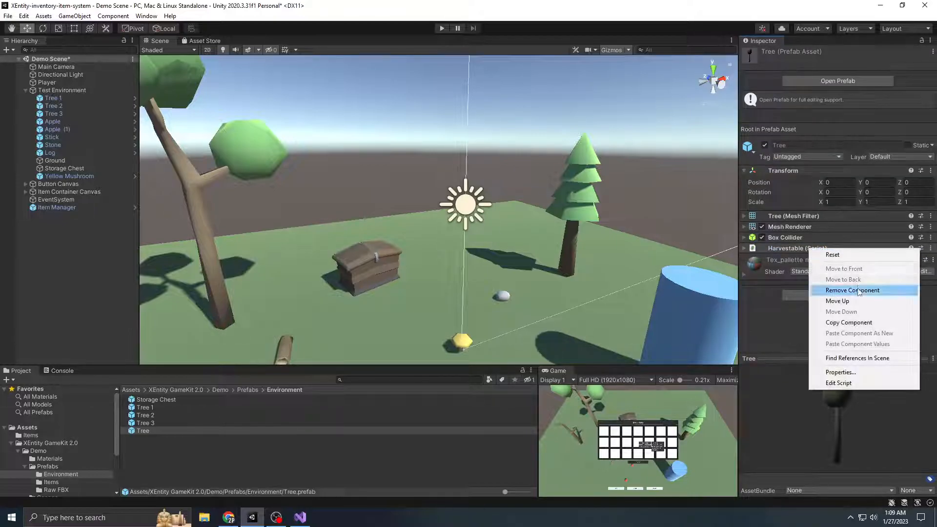
click(799, 249)
click(799, 250)
right_click(799, 248)
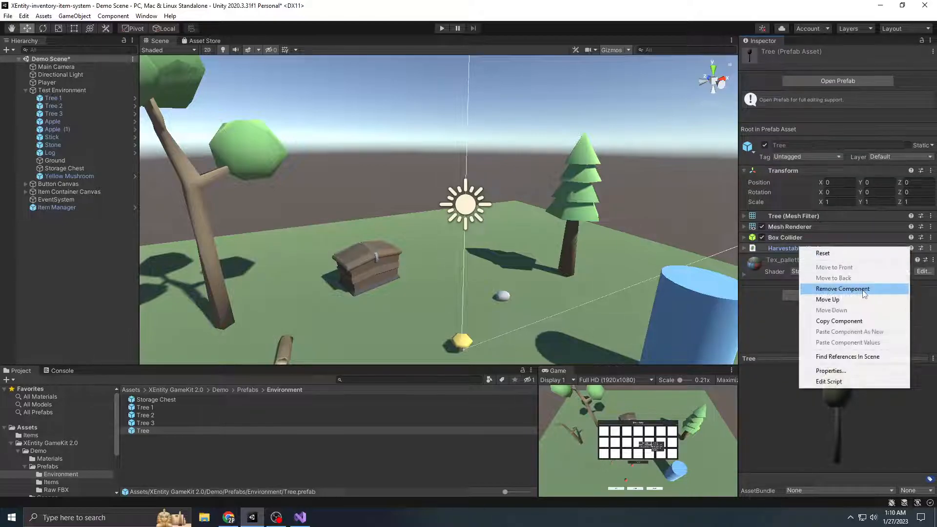
click(868, 292)
click(838, 285)
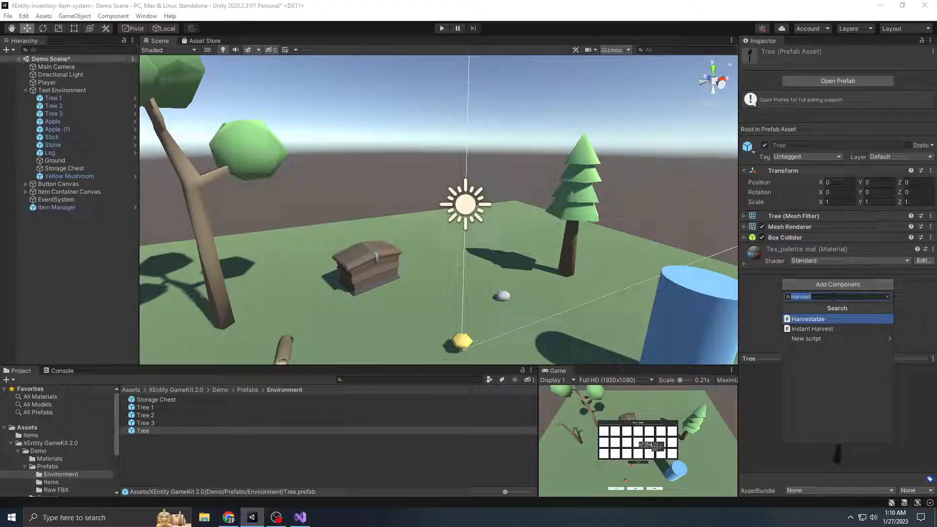
click(823, 320)
Set the Harvestable HP of the Tree 1, Tree 2, Tree 3 and Tree prefabs together to 3
shift+click(161, 408)
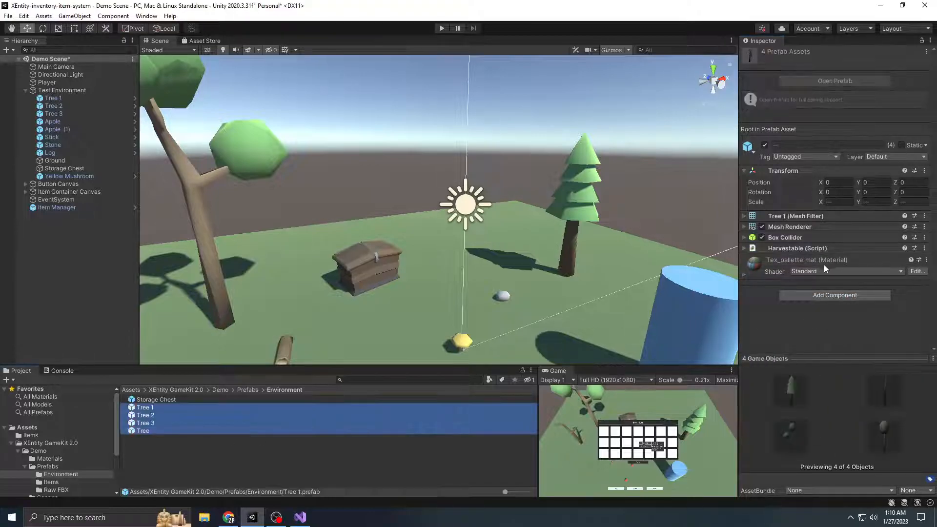
click(803, 248)
click(852, 269)
text(3)
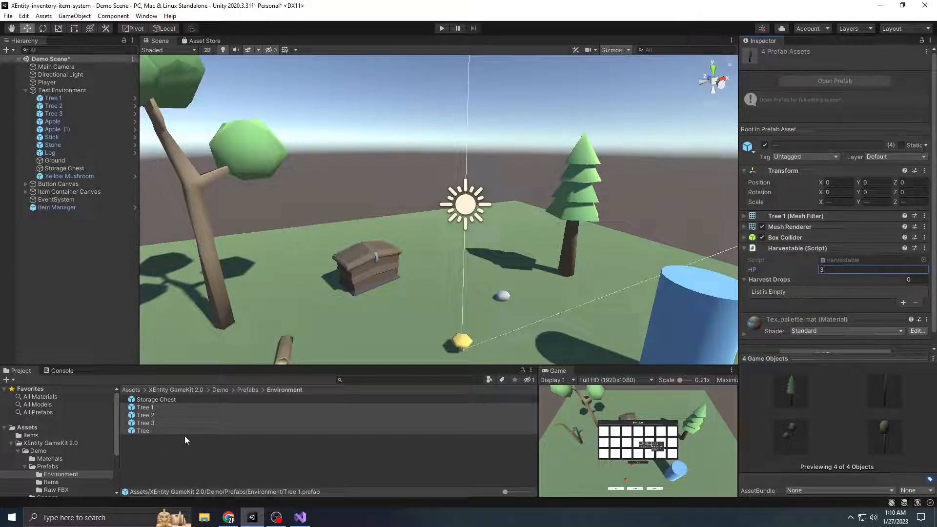
click(166, 440)
Add the Tree prefab to the Test Environment group and move it to position X 2.4, Z 3.03, between the chest and the pine tree
drag(120, 239, 65, 95)
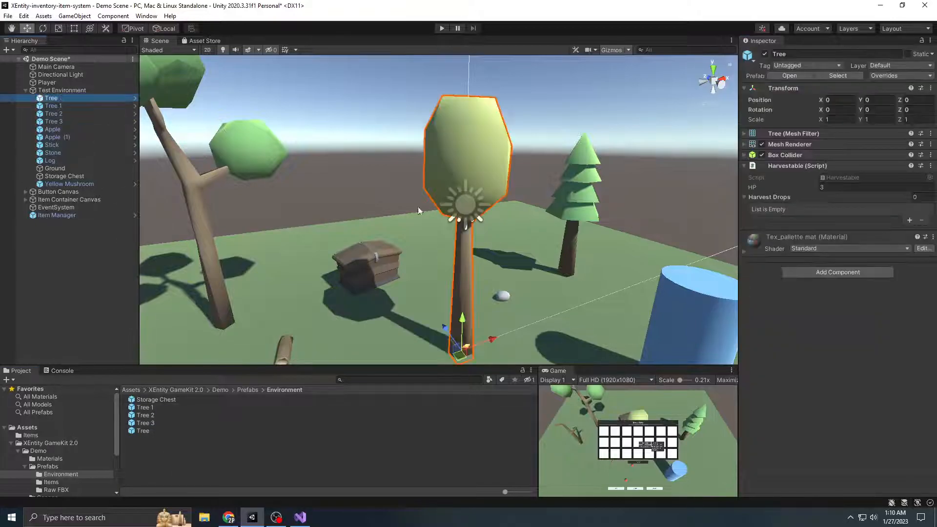
scroll(488, 260, down, 3)
drag(437, 268, 452, 232)
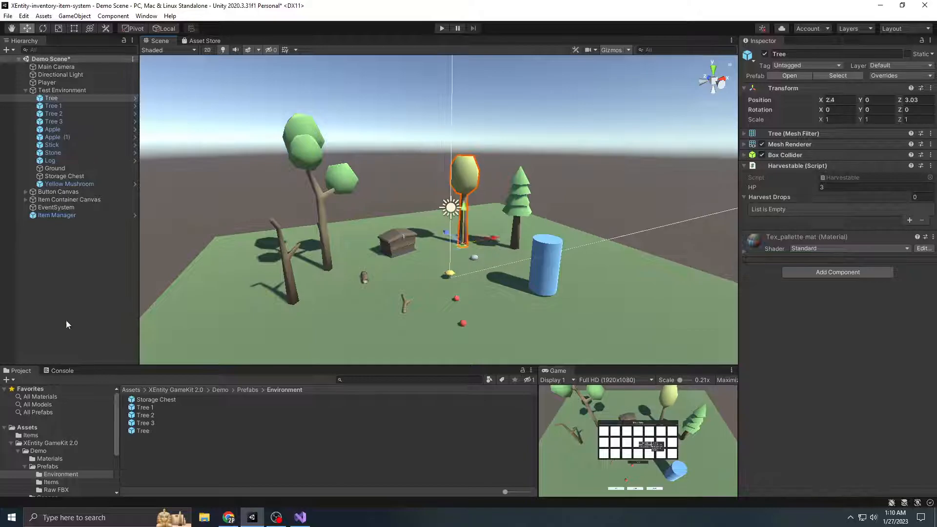
Add a first harvest drop to all four tree prefabs, with Apple as the item and a chance of 0.5
click(153, 409)
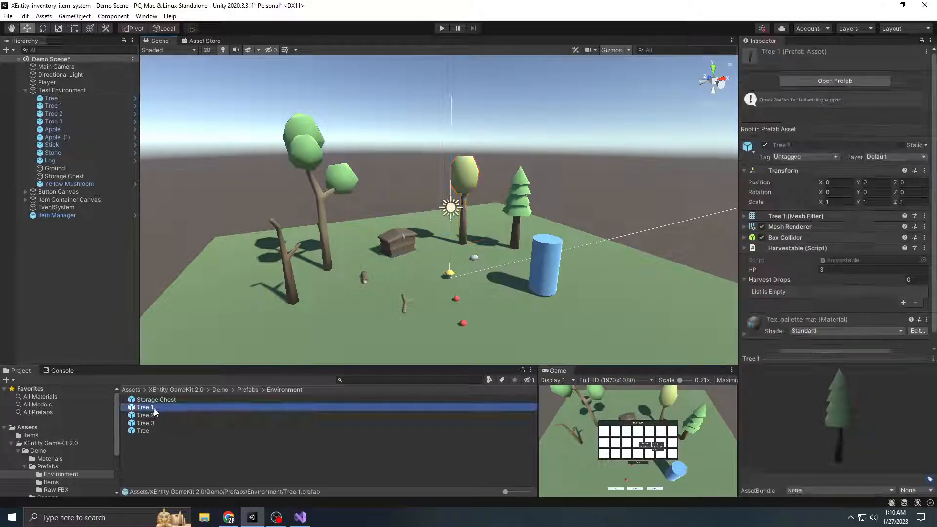
shift+click(241, 431)
scroll(889, 273, down, 1)
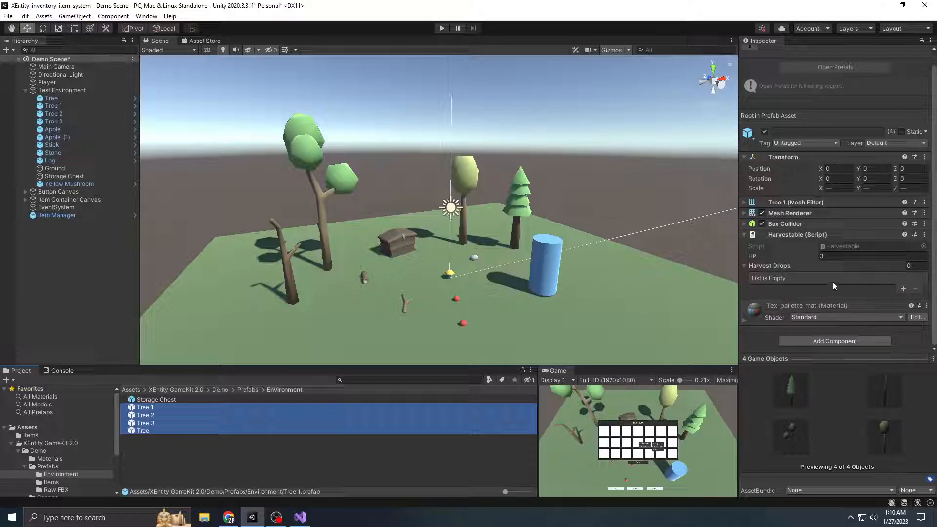
scroll(850, 286, up, 1)
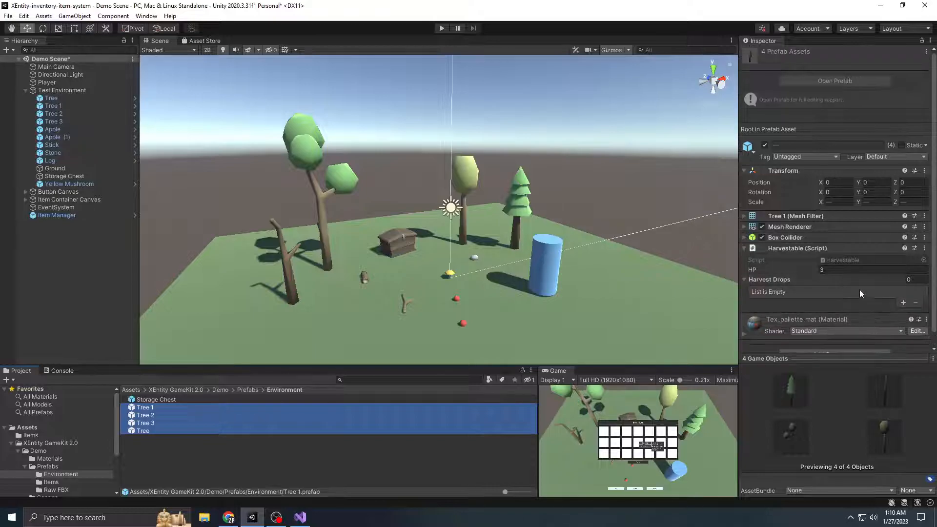
click(903, 303)
scroll(877, 290, down, 3)
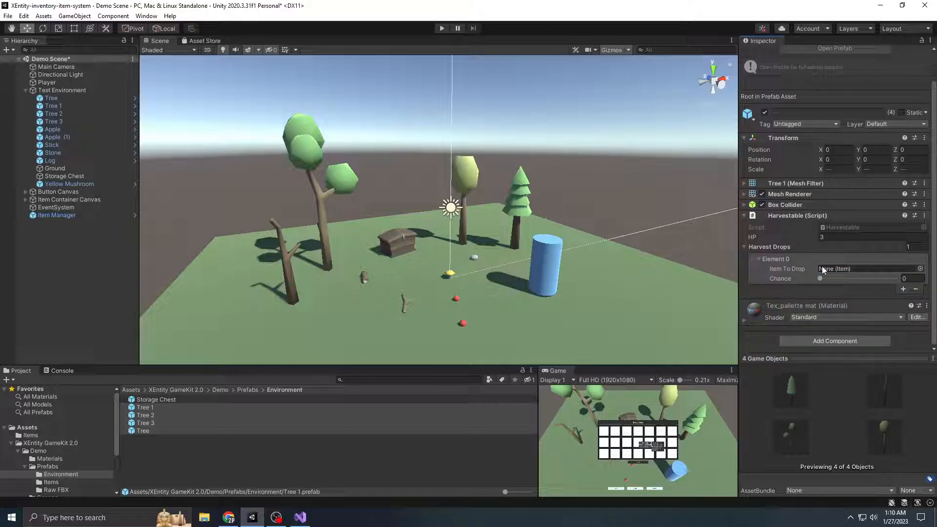
drag(822, 282, 860, 279)
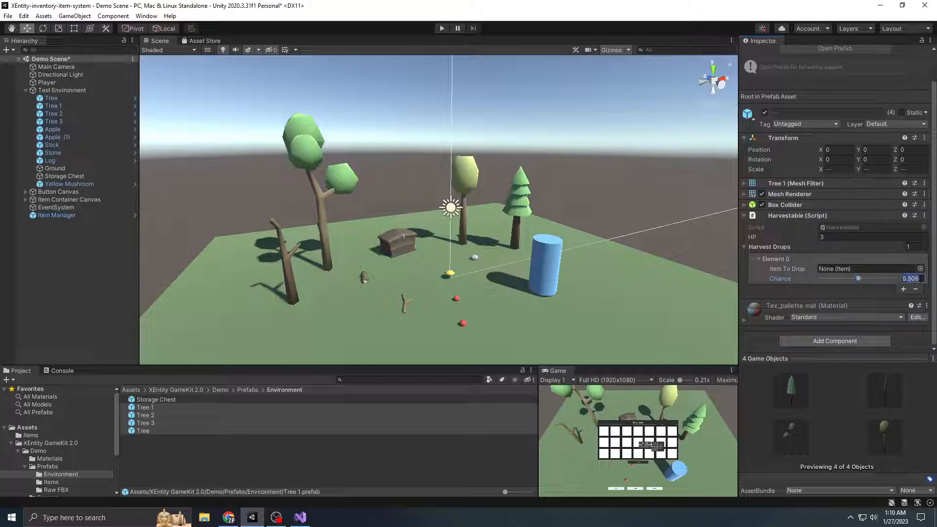
key(BackSpace)
text(0.5)
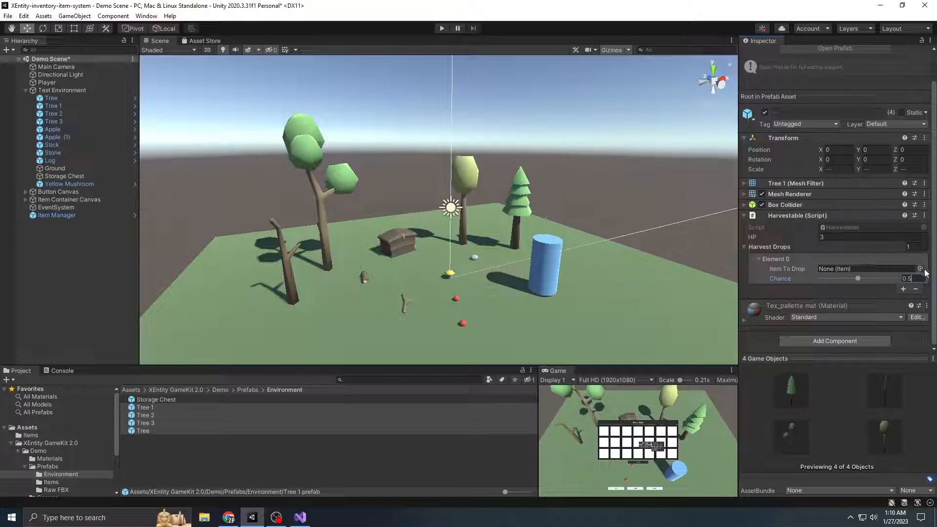
click(921, 269)
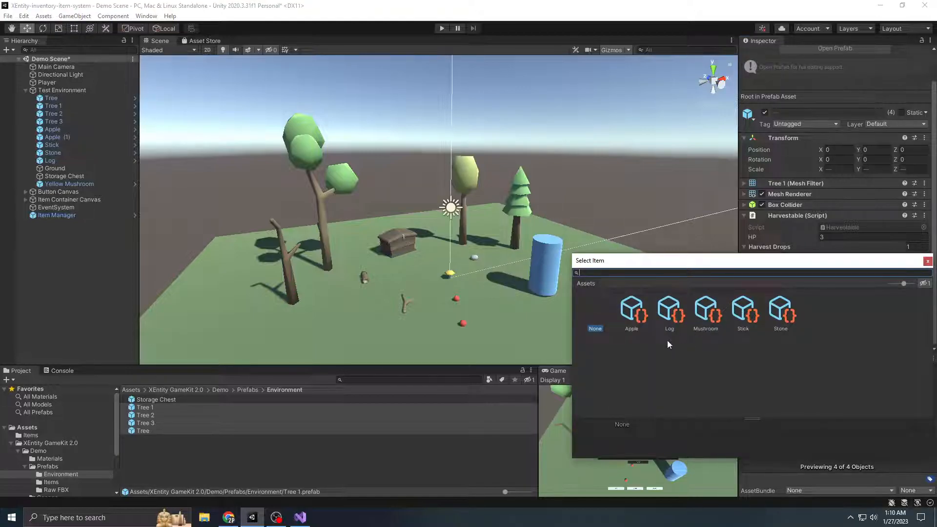
double_click(632, 312)
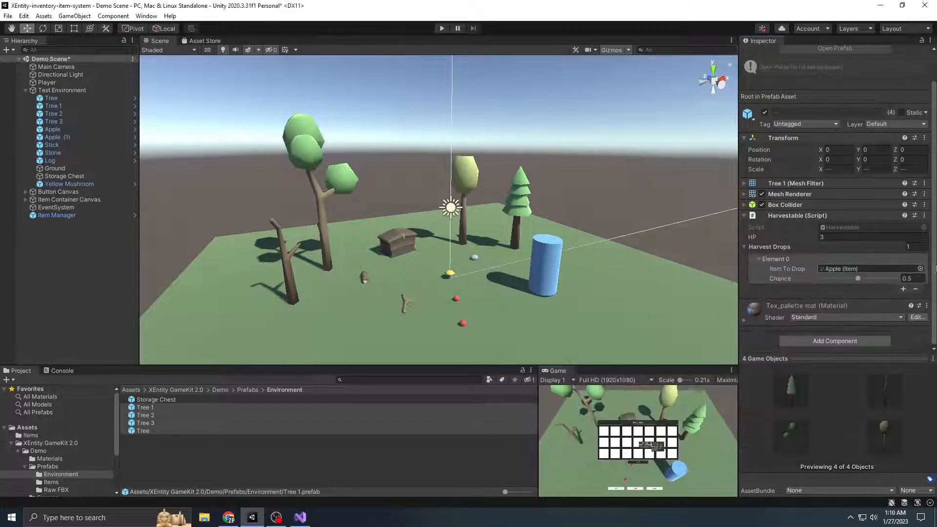
Add a second Apple harvest drop with a chance of 1 to the four tree prefabs and review both entries
click(775, 260)
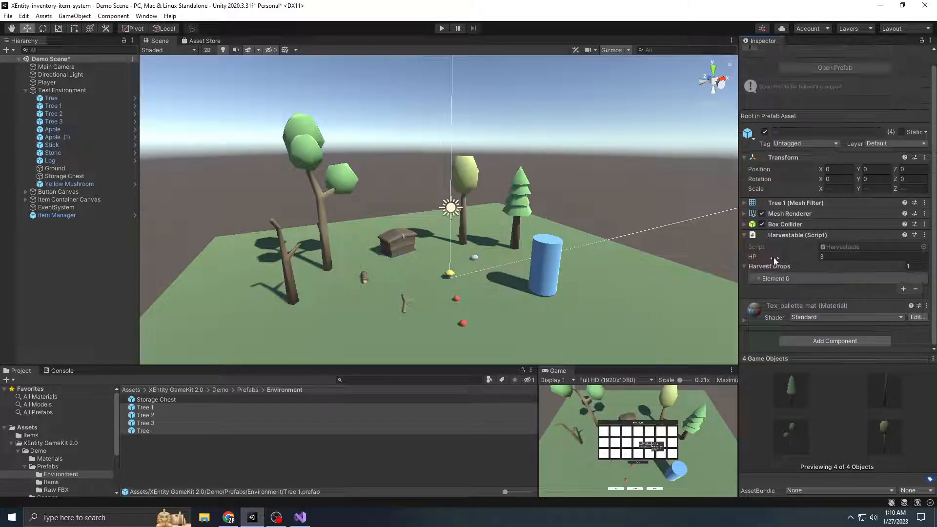
click(773, 278)
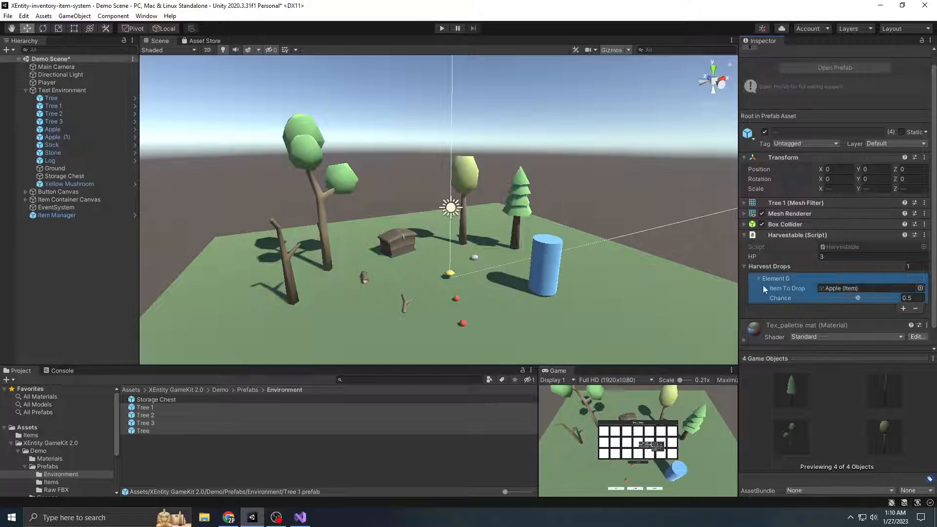
click(783, 280)
click(904, 289)
click(818, 289)
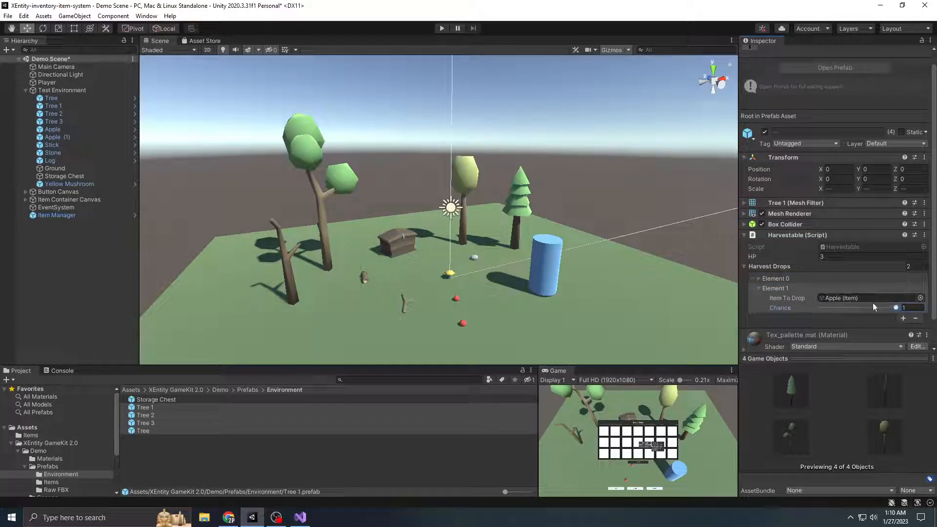
click(781, 288)
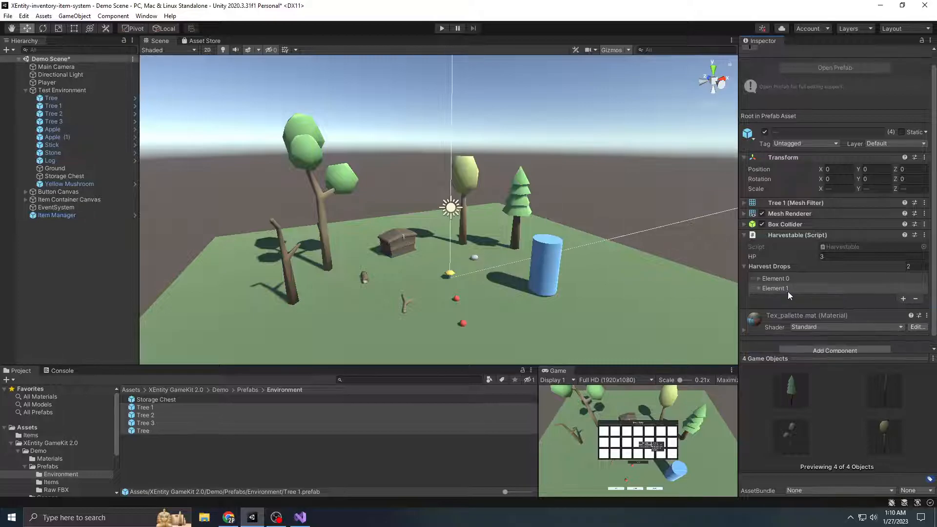
click(783, 289)
click(784, 288)
click(783, 288)
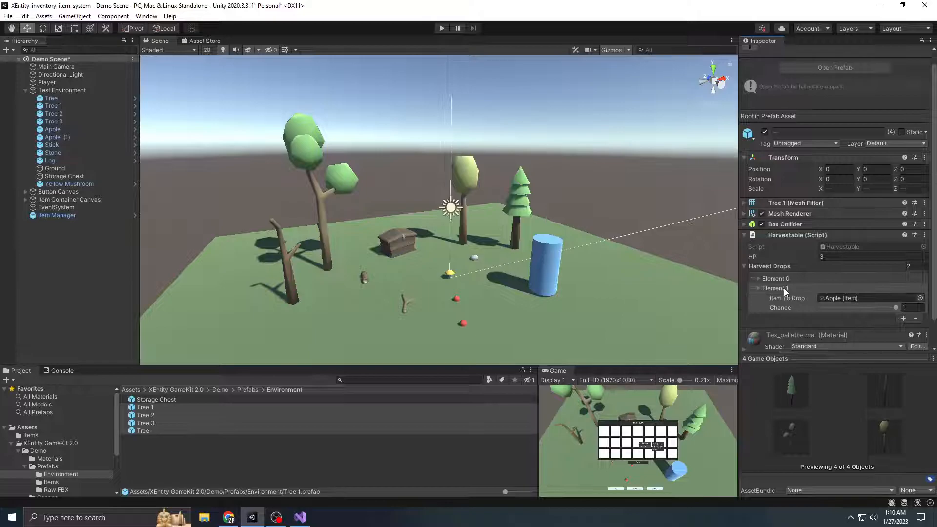
click(787, 288)
click(787, 280)
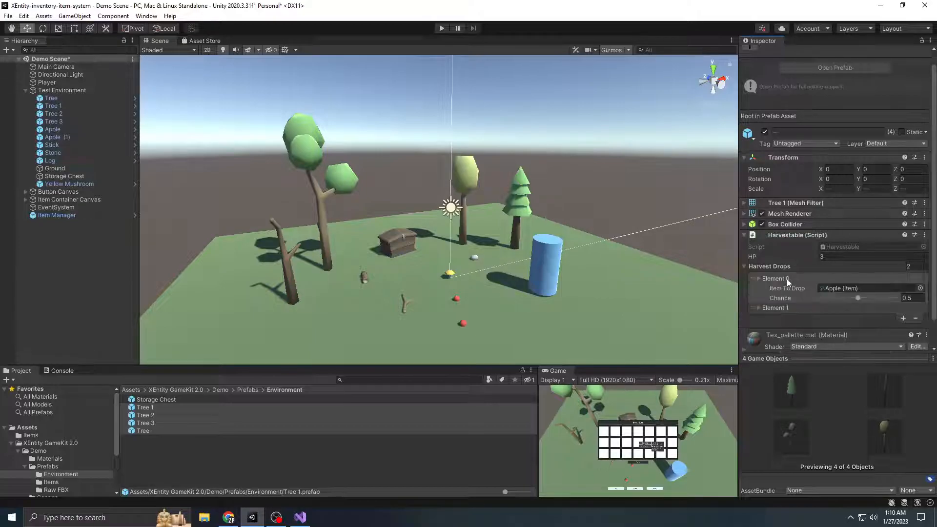
click(778, 278)
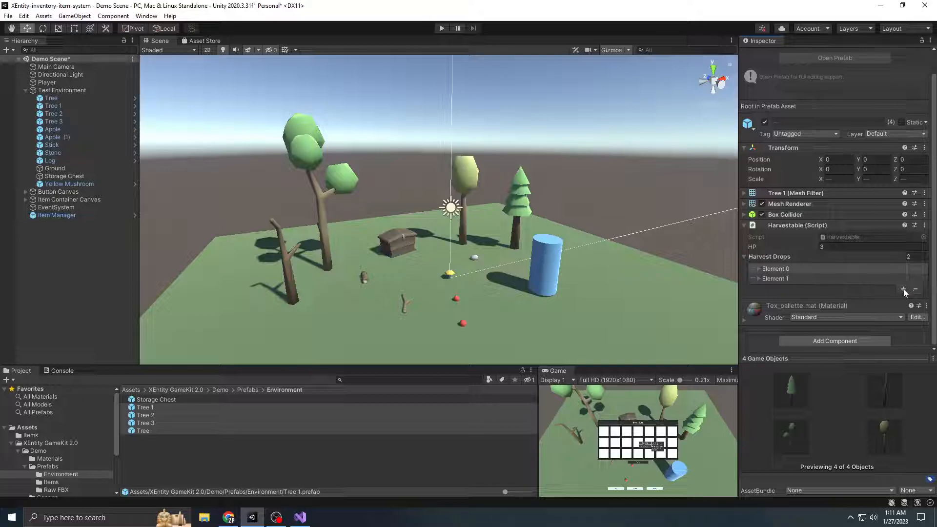
Add two Log harvest drops with a chance of 1 to the four tree prefabs
click(904, 290)
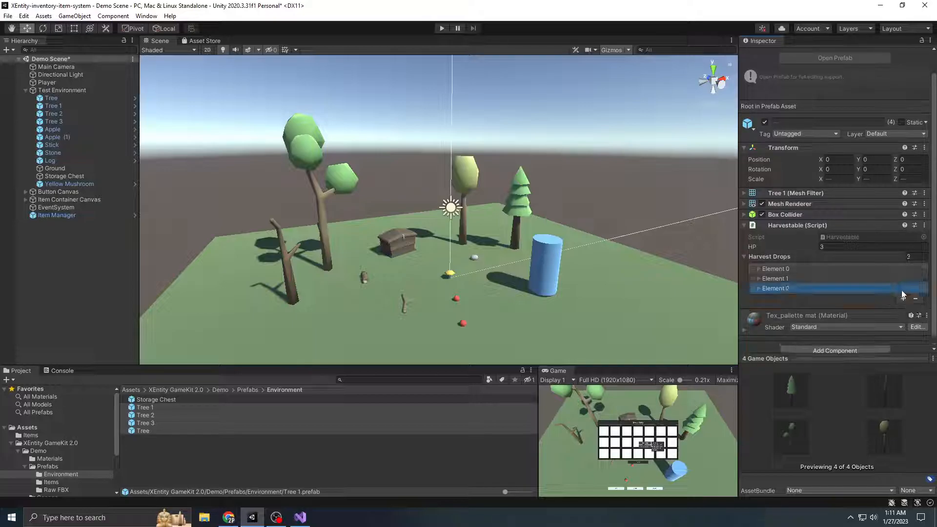
click(819, 289)
click(921, 300)
double_click(669, 342)
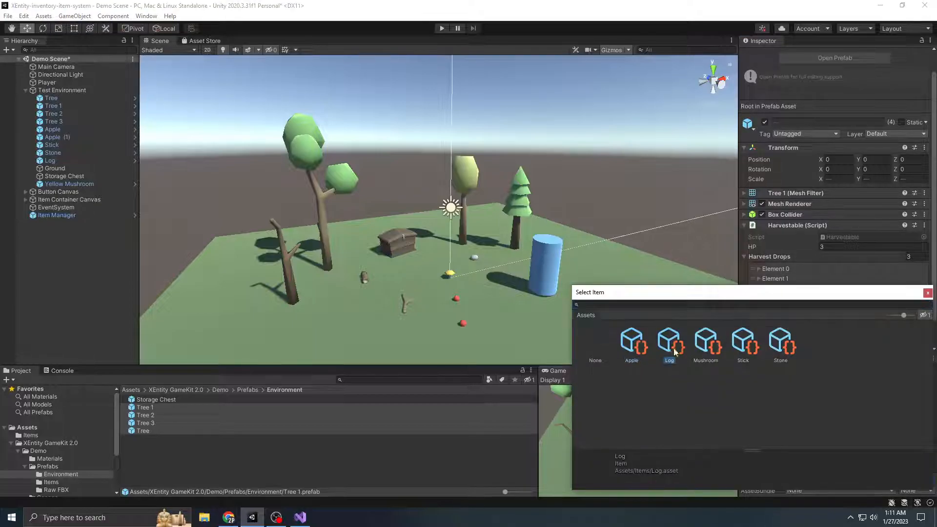
click(904, 319)
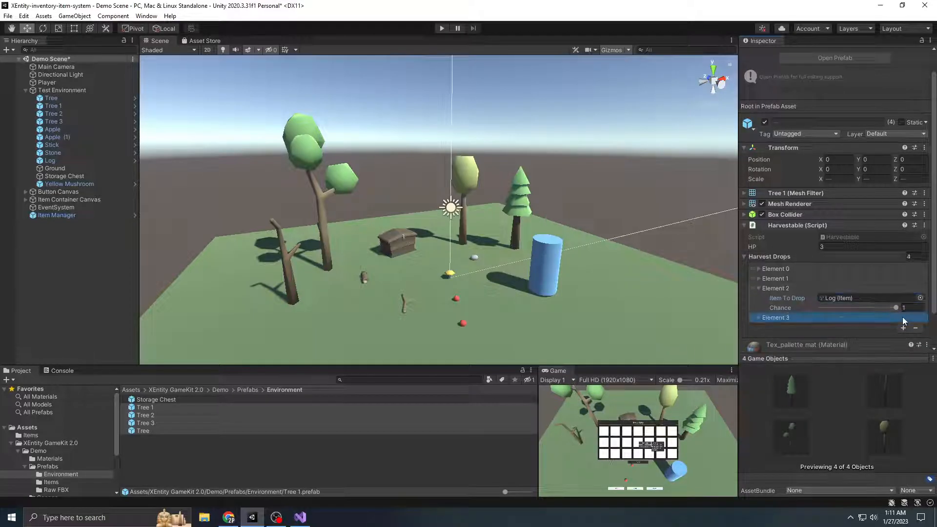
scroll(883, 324, down, 2)
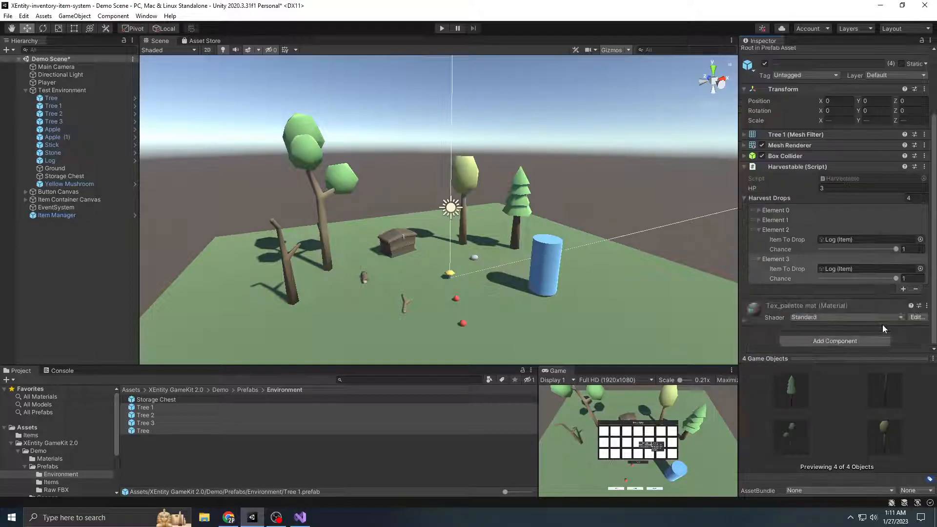
Add a fifth harvest drop to the tree prefabs with Stick as the item and a chance of 0.75, then collapse the entries
click(904, 289)
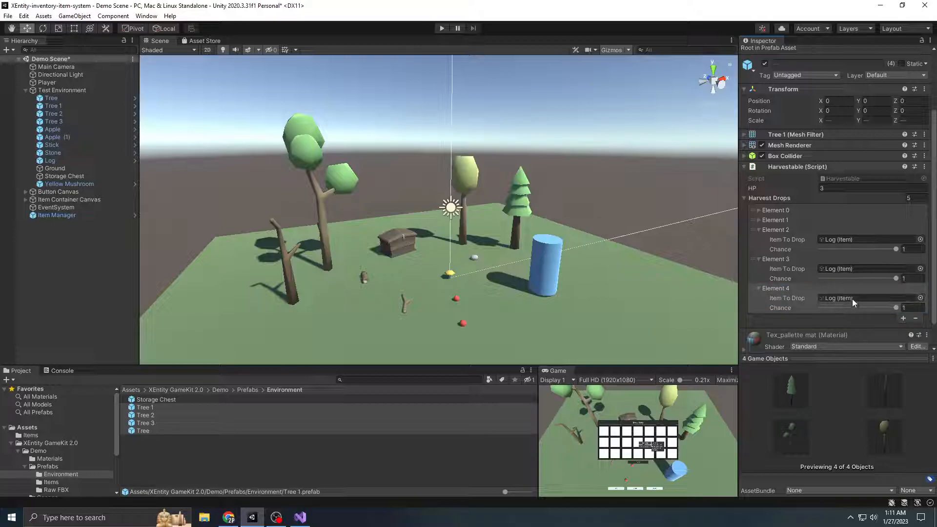
click(921, 298)
double_click(743, 342)
click(914, 307)
text(0.75)
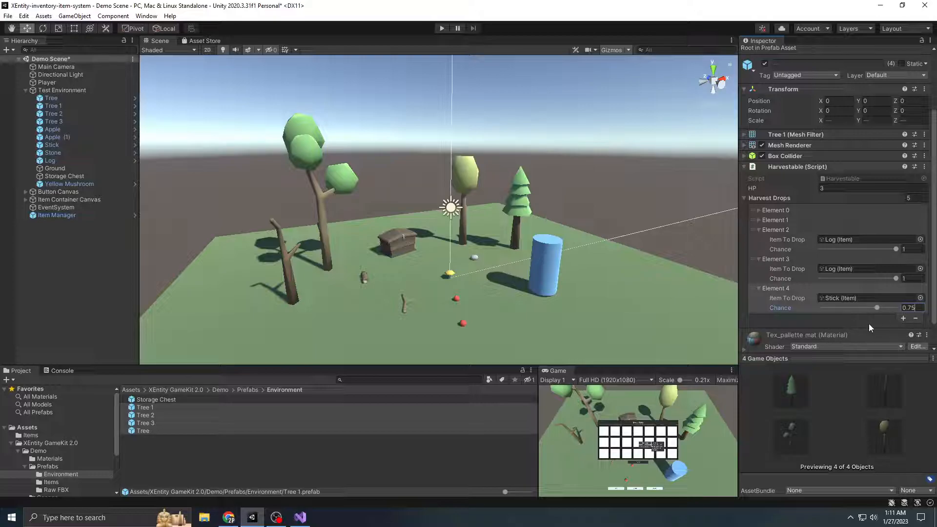
click(776, 288)
click(780, 259)
click(780, 230)
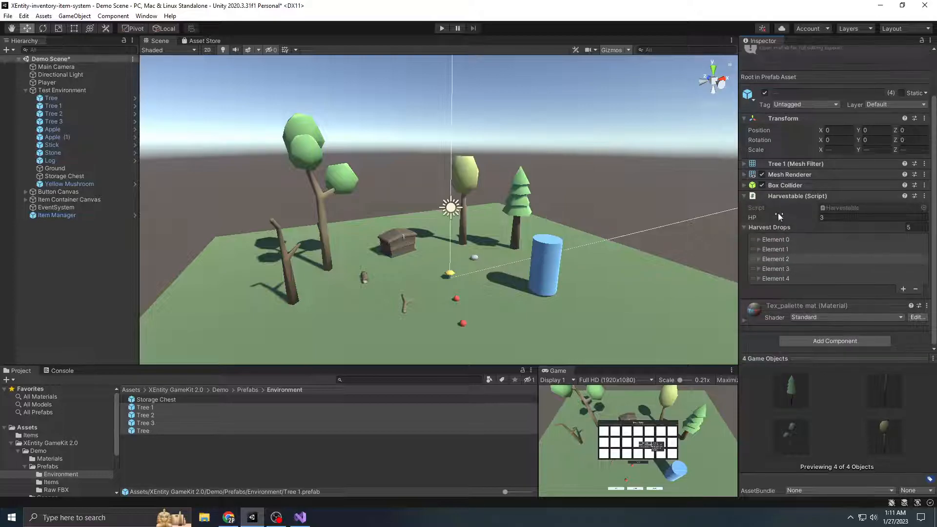
Check the harvest drops on the tree objects in the scene, then collapse the Test Environment group
click(244, 429)
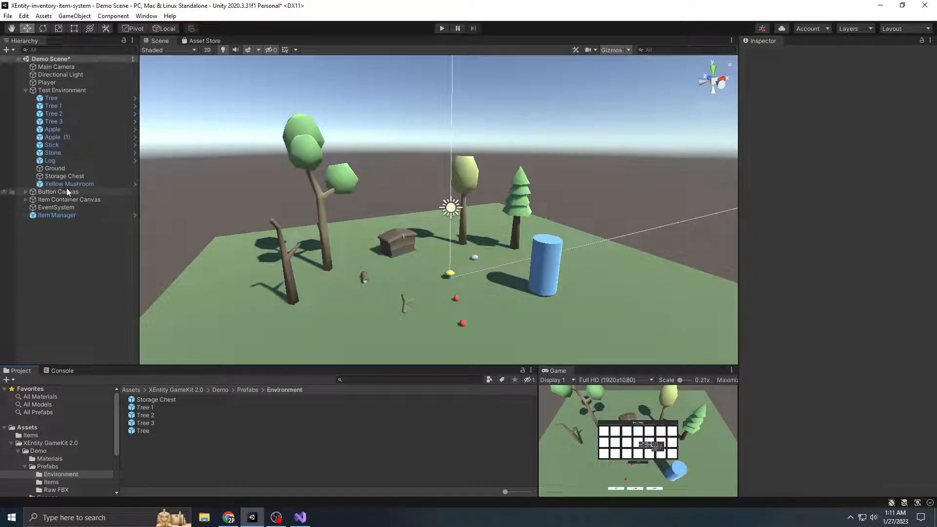
click(55, 99)
key(Down)
key(Down)
key(Down)
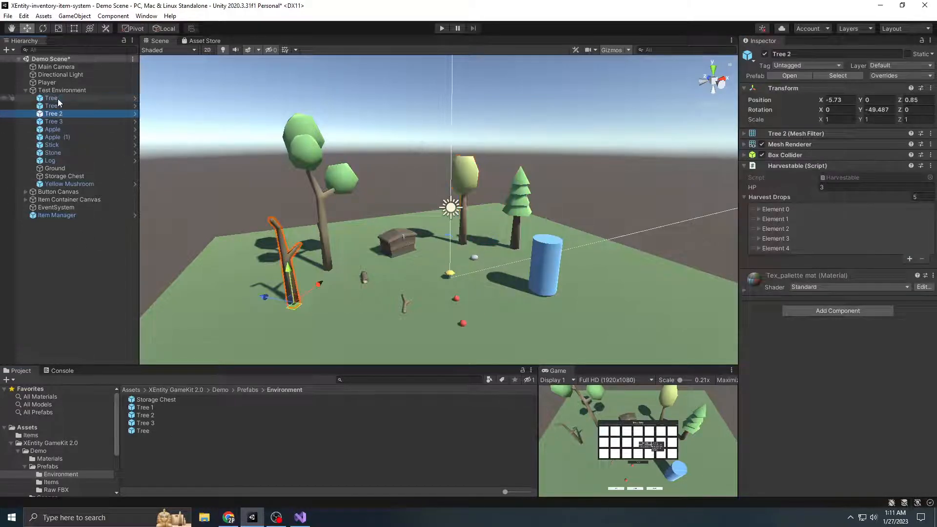
click(36, 275)
click(25, 91)
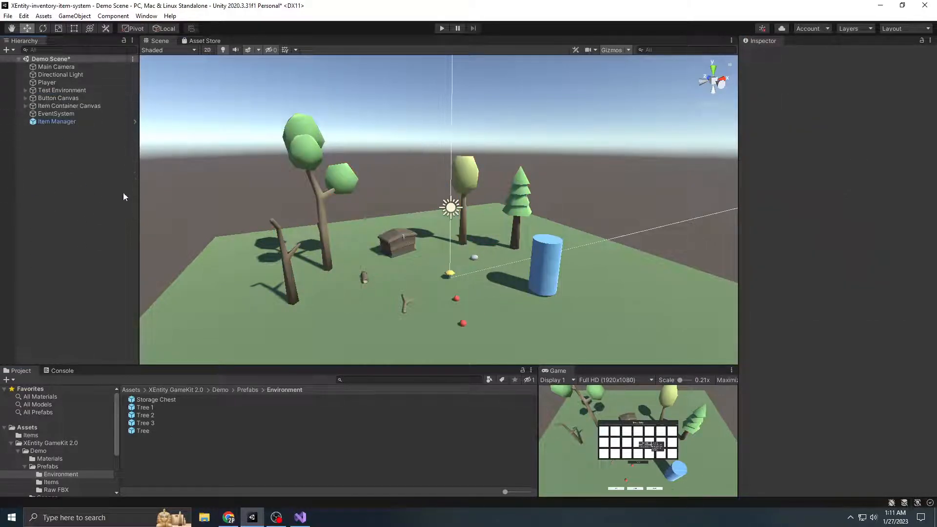
Run the scene in a maximized Game view and walk the player around the ground to test movement
click(443, 28)
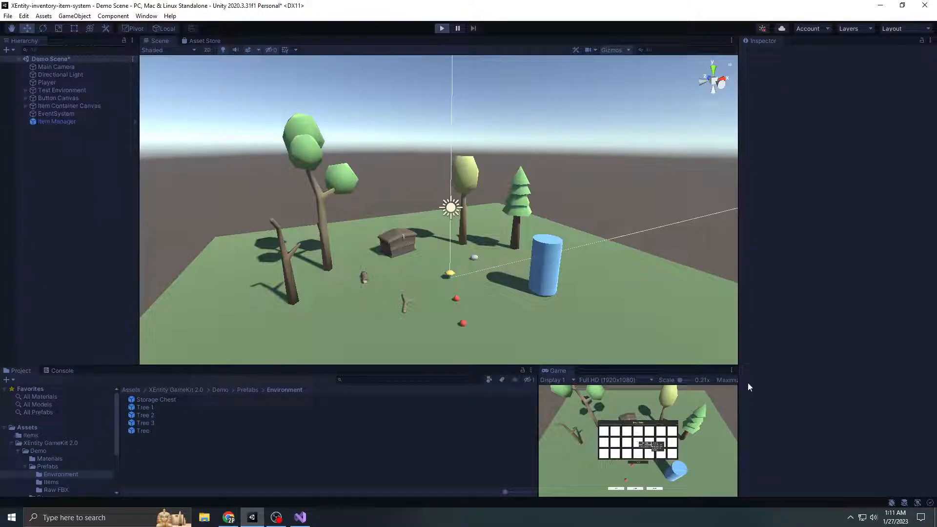
click(732, 370)
click(752, 406)
key(d)
key(w)
key(s)
key(a)
key(w)
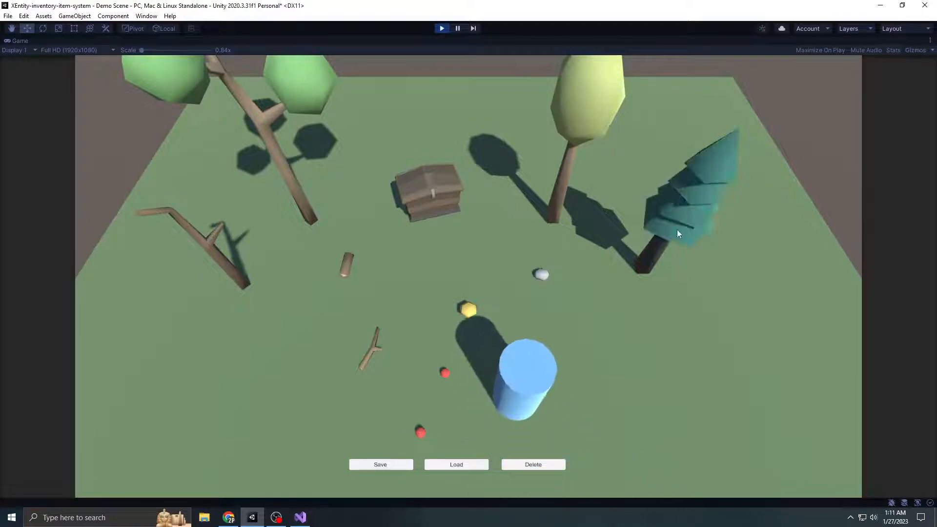
key(w)
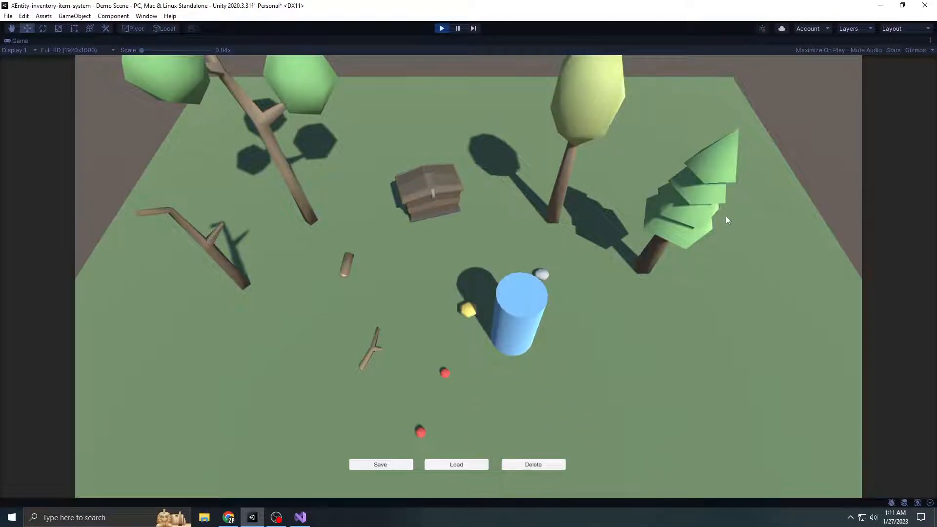
Move the player within reach of the pine tree and harvest it
key(d)
key(s)
key(a)
key(w)
key(d)
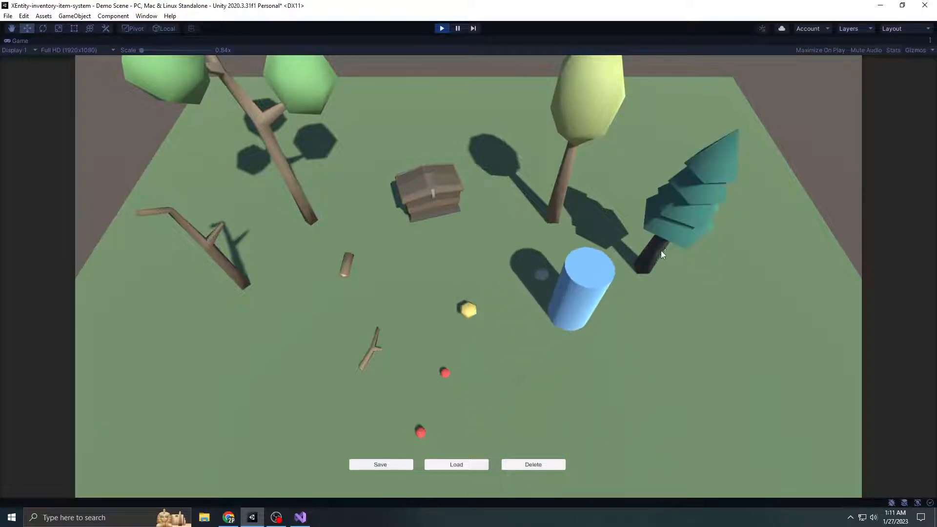
click(655, 256)
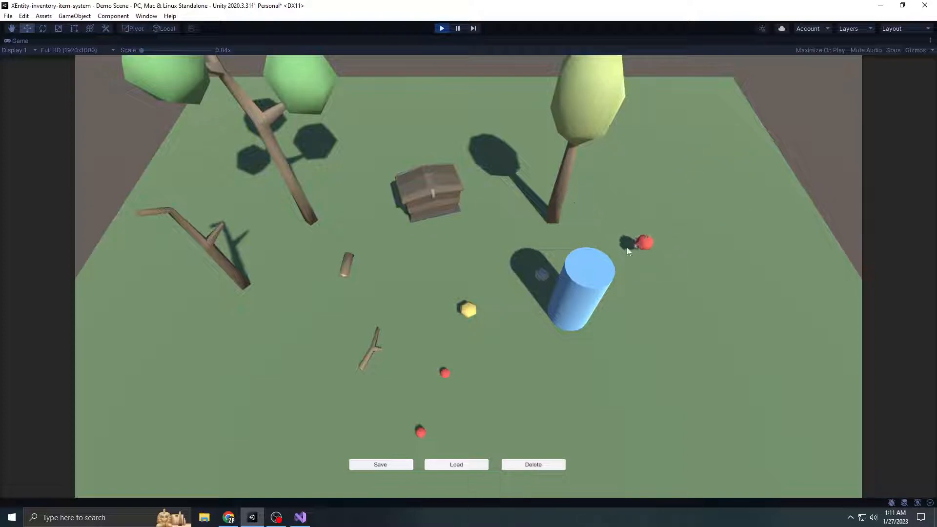
Collect the items dropped by the pine tree and check them in the inventory
key(d)
key(w)
click(660, 249)
key(a)
key(s)
key(d)
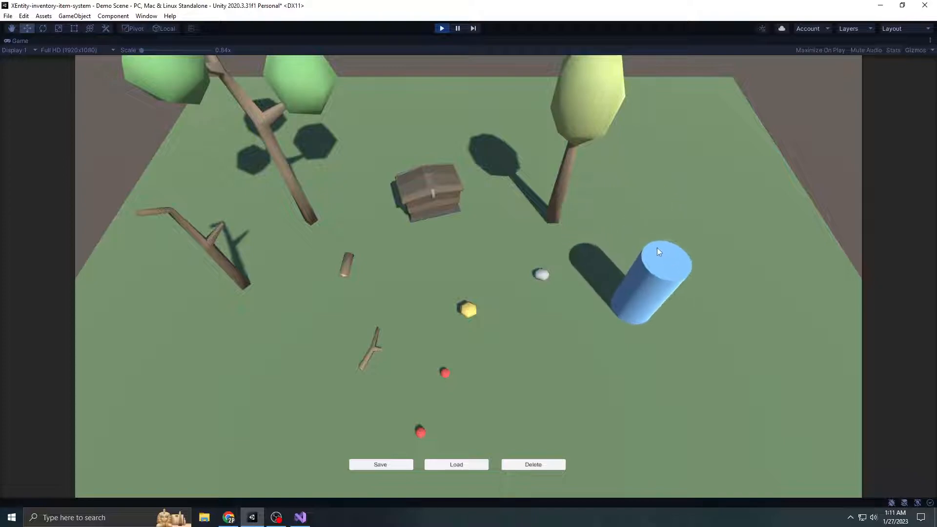
key(i)
key(i)
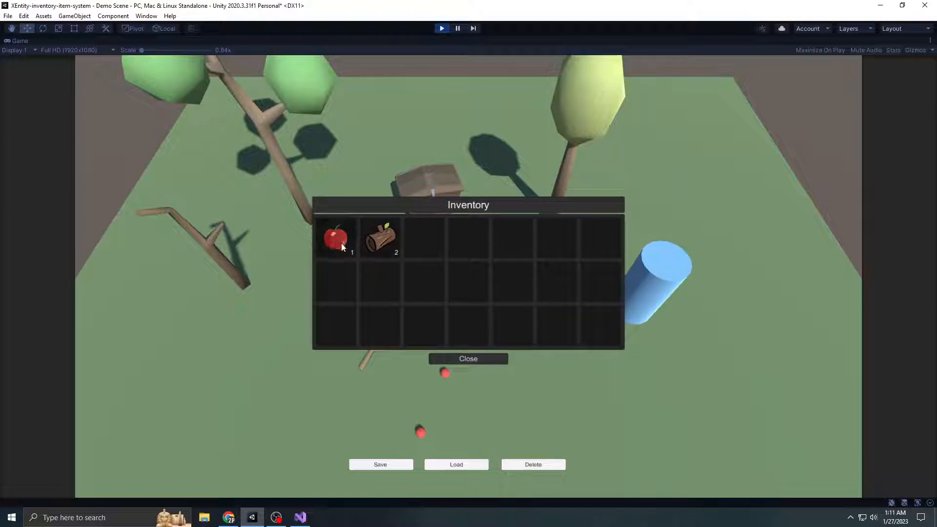
key(i)
Harvest the yellow-green round tree, collect its drops and review the inventory
key(w)
key(a)
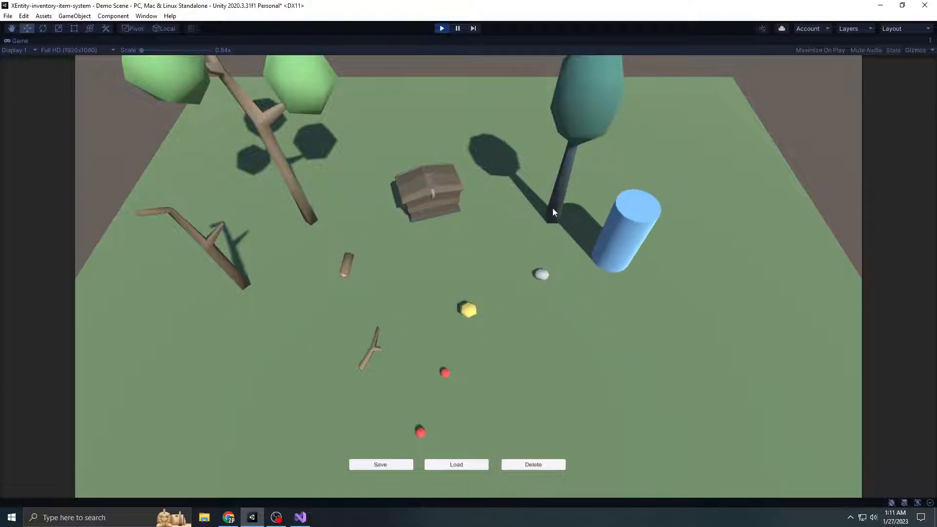
click(552, 208)
key(a)
key(w)
key(i)
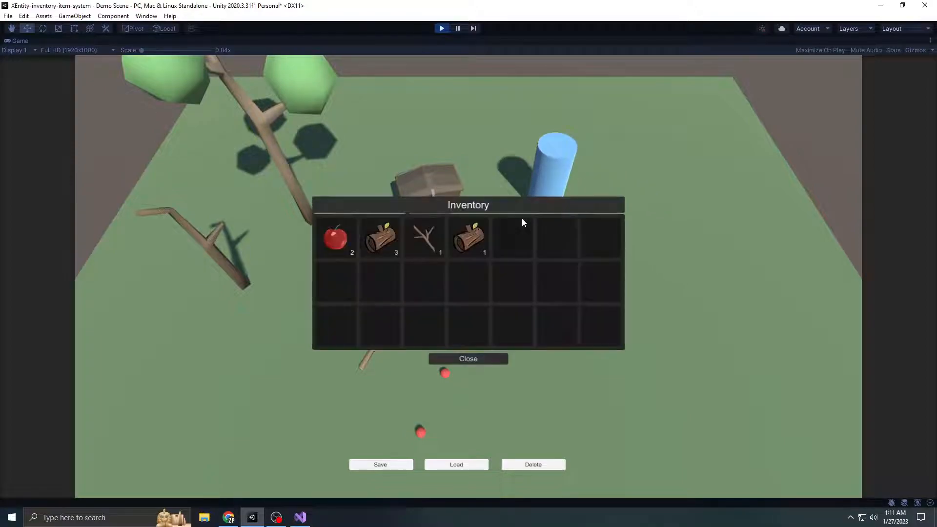
Close the inventory, walk to the tall tree with green crowns and harvest it
key(i)
key(a)
key(w)
key(s)
click(309, 204)
key(a)
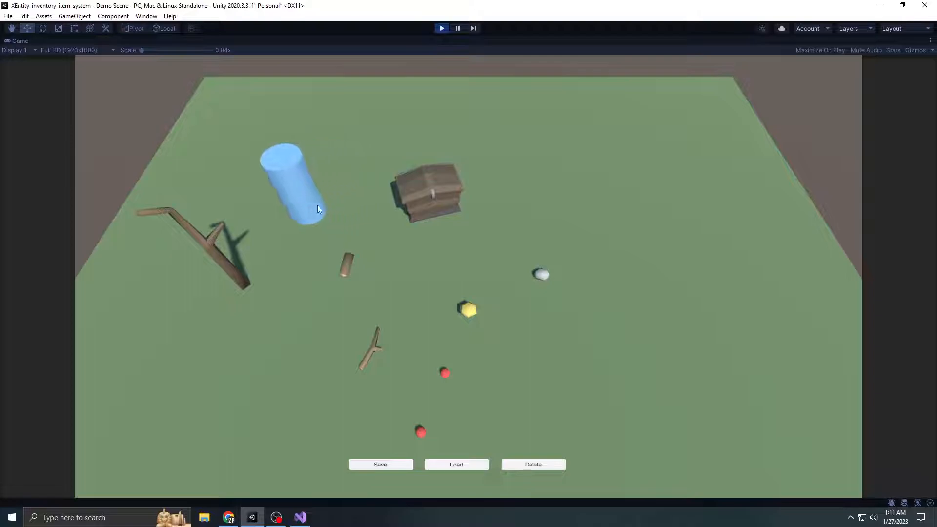
Harvest the leafless tree, collect the remaining drops and check the inventory contents
key(w)
key(s)
click(244, 274)
key(s)
key(d)
key(w)
key(a)
key(s)
key(d)
key(w)
key(i)
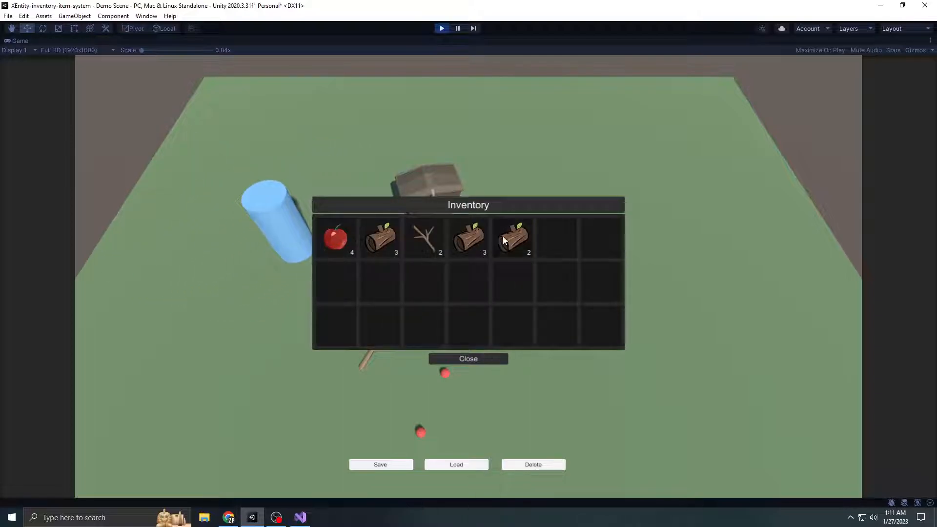
key(d)
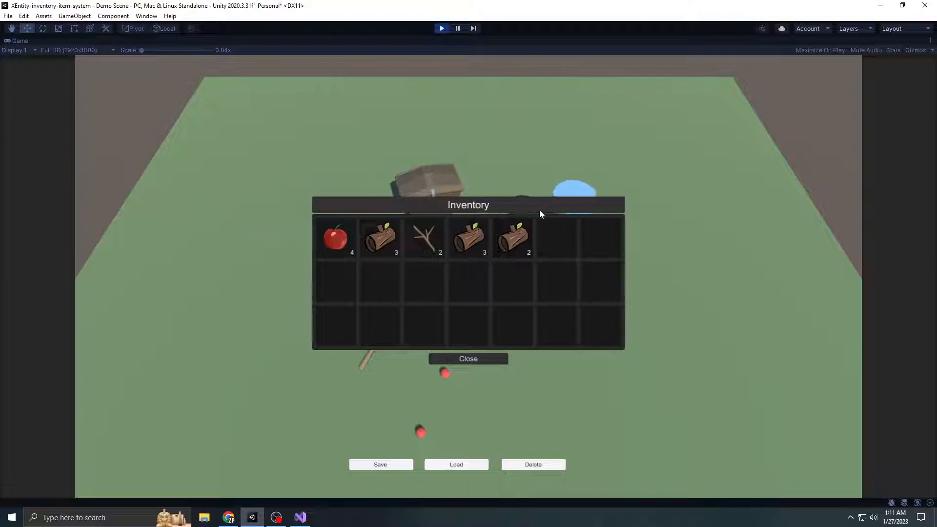
Reposition the inventory window beside the chest and test moving the log stacks between slots
drag(552, 206, 748, 125)
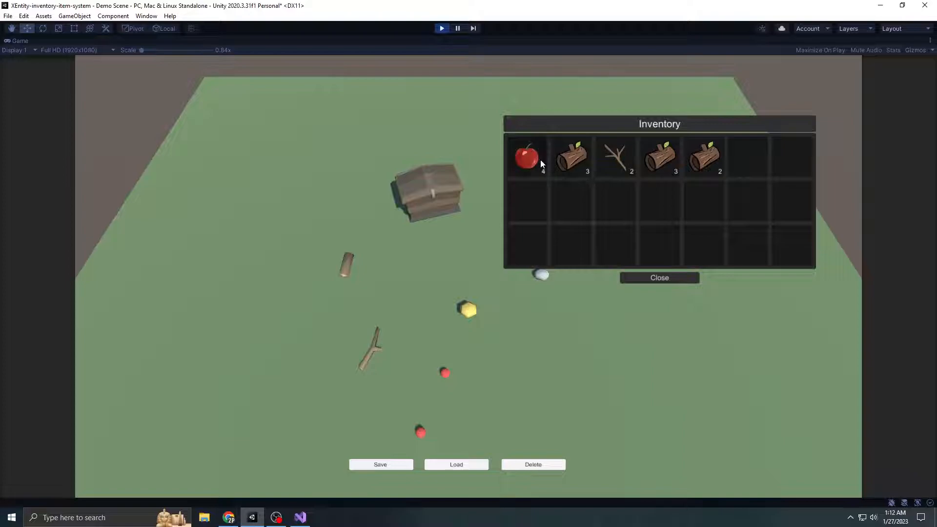
drag(574, 155, 613, 198)
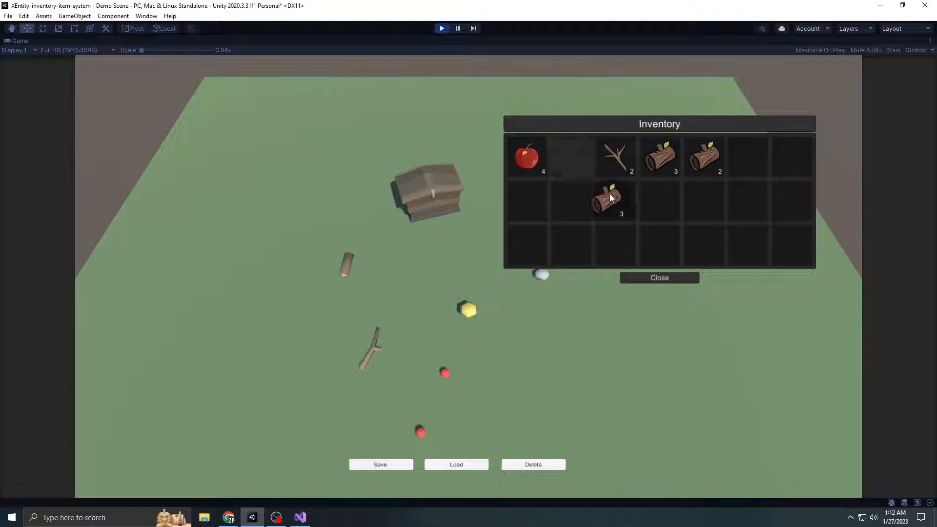
drag(577, 155, 659, 159)
click(710, 205)
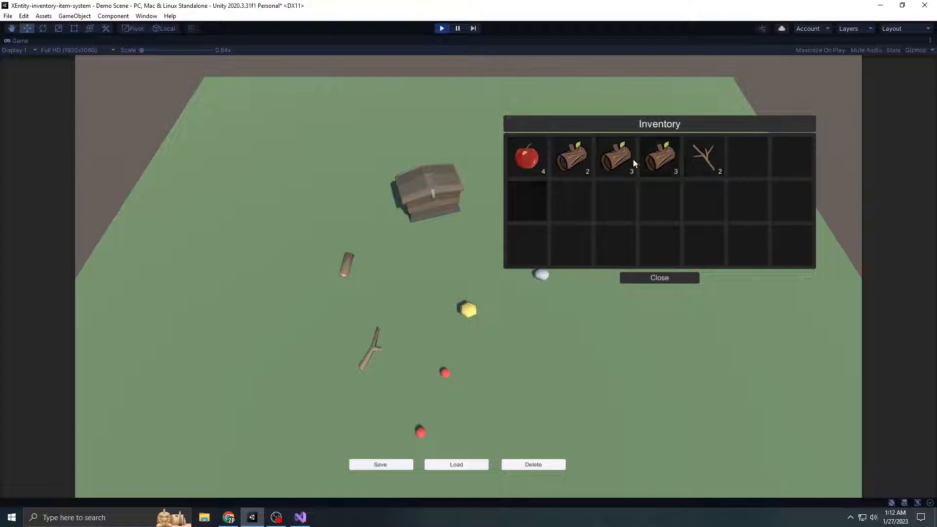
Split the apple stack into two halves and merge them back into the first slot
drag(527, 157, 572, 199)
right_drag(573, 199, 527, 163)
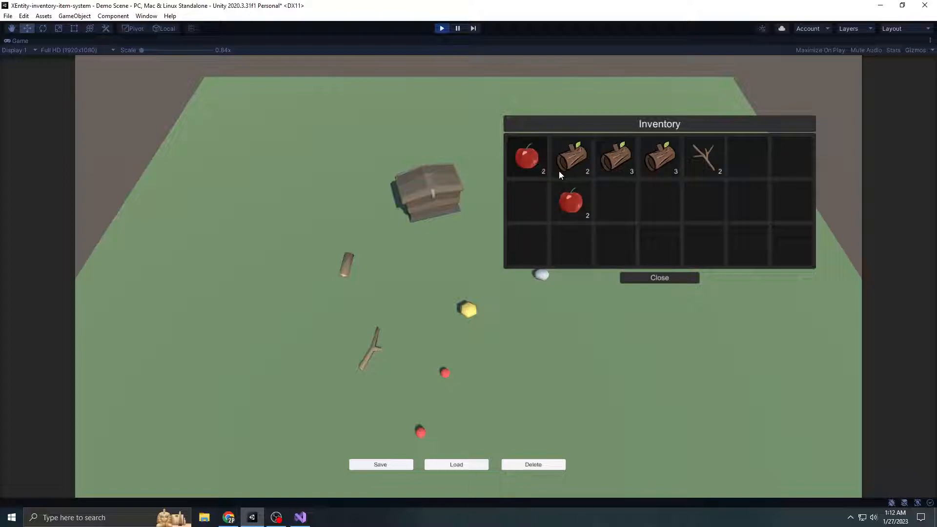
drag(574, 207, 529, 159)
Test distributing the apples one by one into separate slots in the two outermost inventory columns
drag(524, 159, 706, 195)
click(657, 205)
drag(706, 196, 798, 205)
right_click(752, 168)
right_click(750, 199)
right_click(748, 241)
right_click(786, 239)
right_click(787, 161)
Distribute the two sticks into separate slots and move one log stack to the second row
drag(707, 150, 800, 208)
right_click(801, 210)
right_click(712, 162)
drag(676, 160, 711, 196)
right_click(715, 205)
drag(711, 195, 715, 221)
right_click(704, 206)
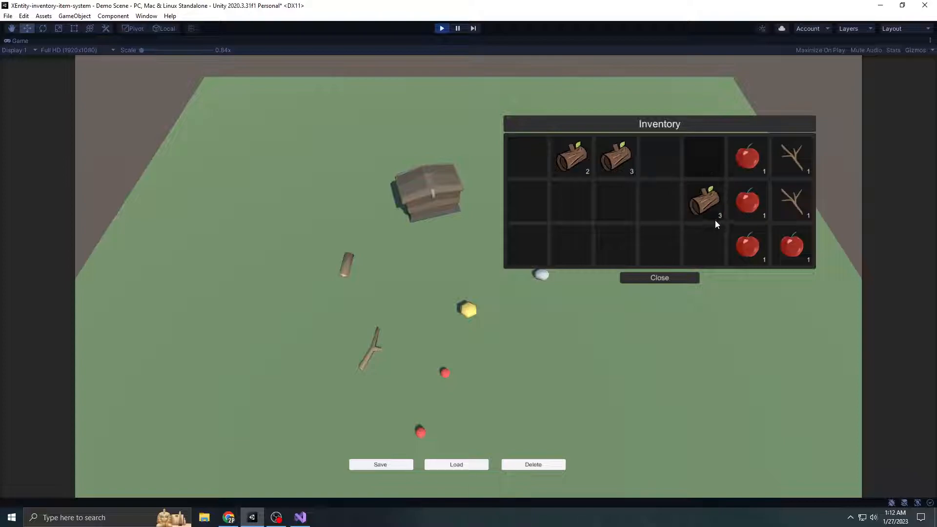
Close the inventory, walk the player near the storage chest, and stop play mode
click(671, 283)
key(a)
key(w)
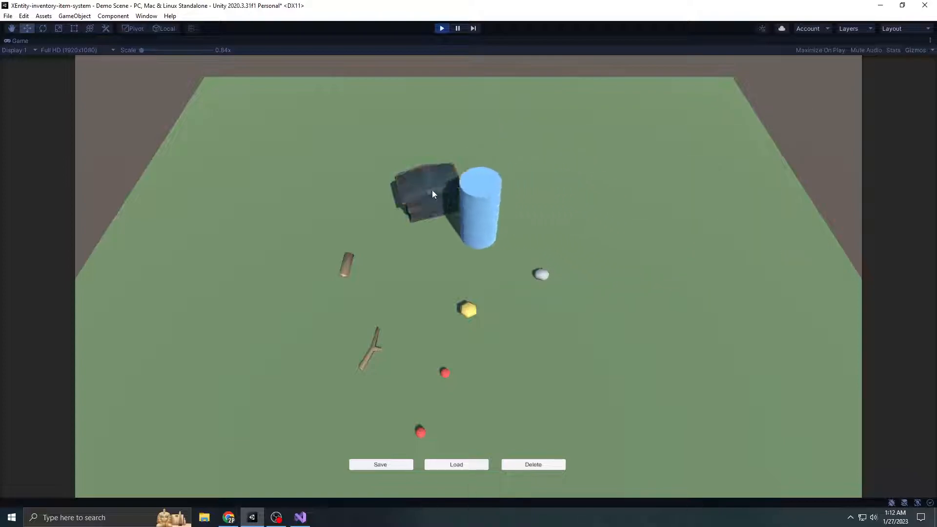
key(s)
key(d)
key(d)
key(w)
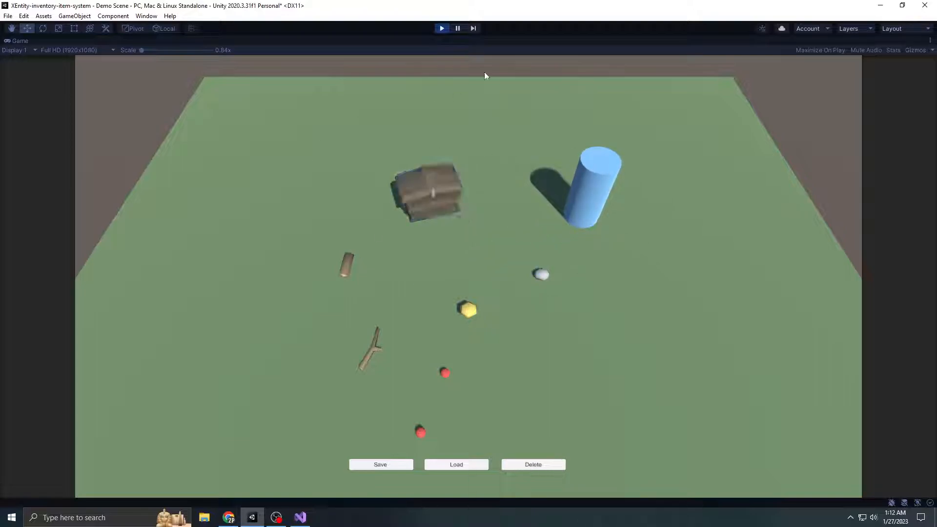
key(a)
click(441, 28)
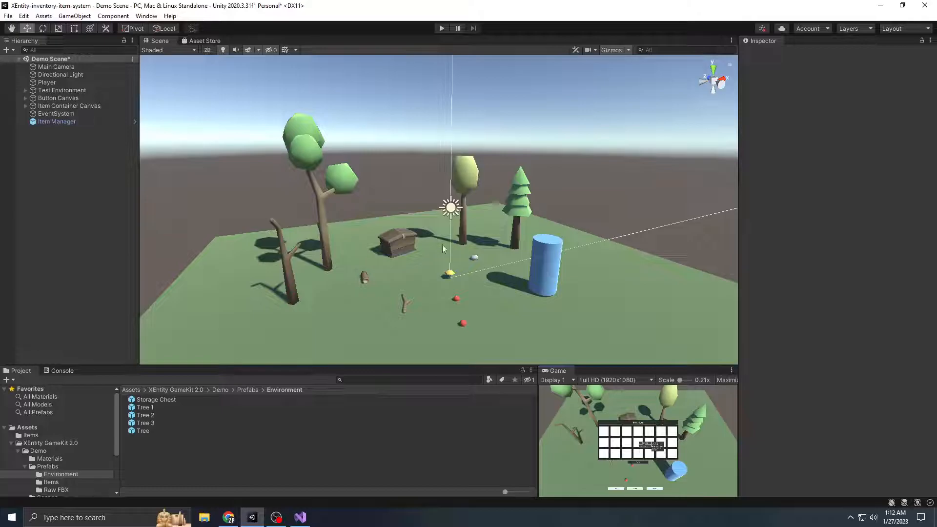
Remove the existing External Item Container component from the Storage Chest in the scene
scroll(444, 242, up, 3)
scroll(428, 243, up, 6)
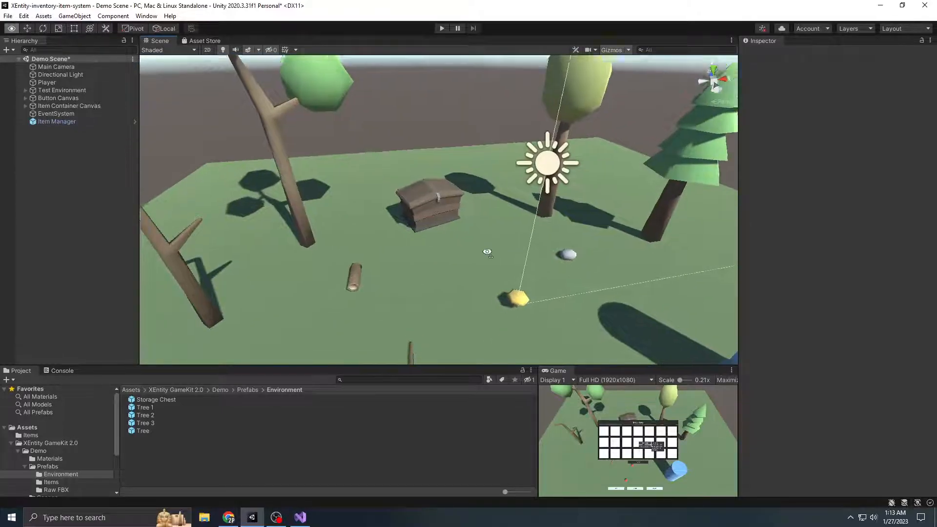
right_drag(478, 204, 524, 162)
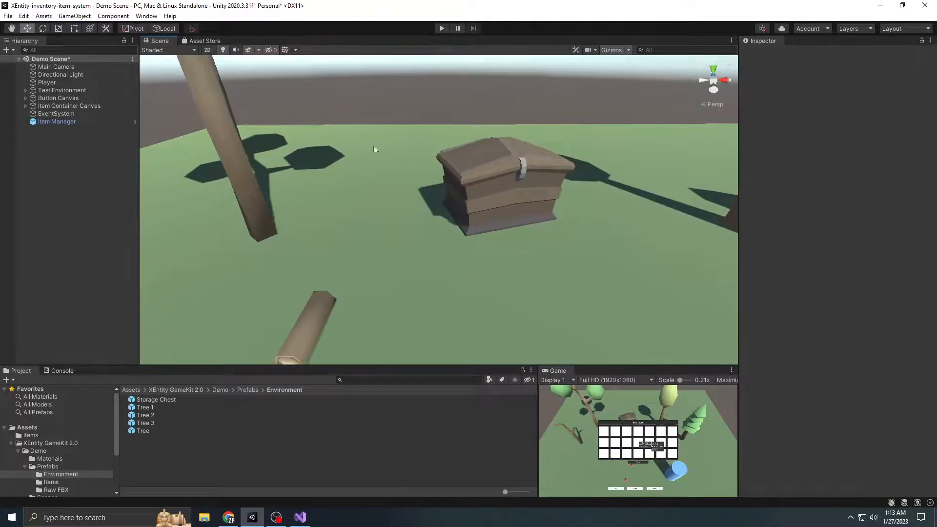
click(26, 91)
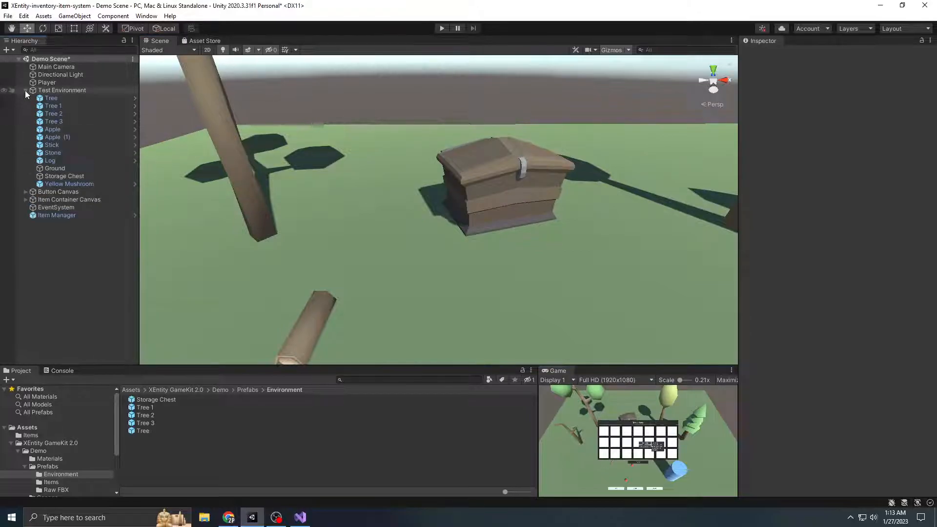
click(92, 177)
right_click(833, 158)
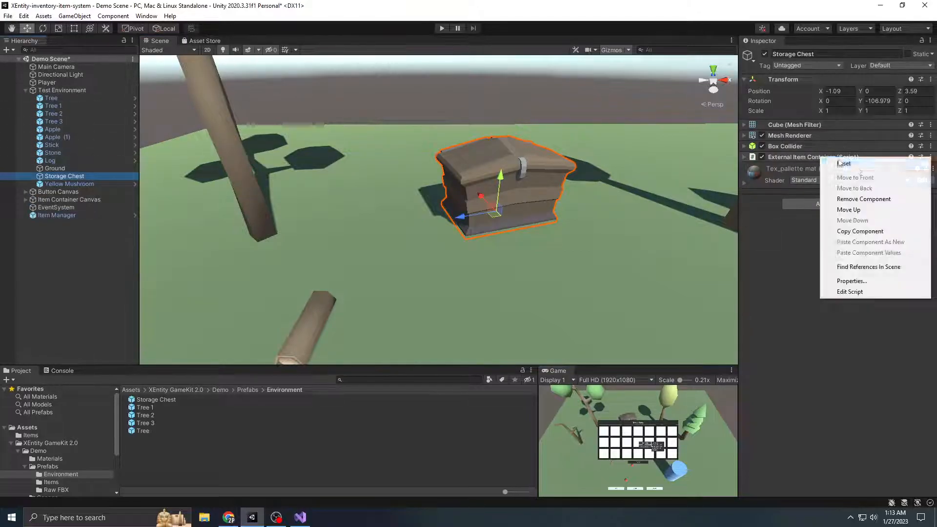
click(863, 199)
Examine the storage chest model in the scene and its Box Collider settings
scroll(524, 198, down, 5)
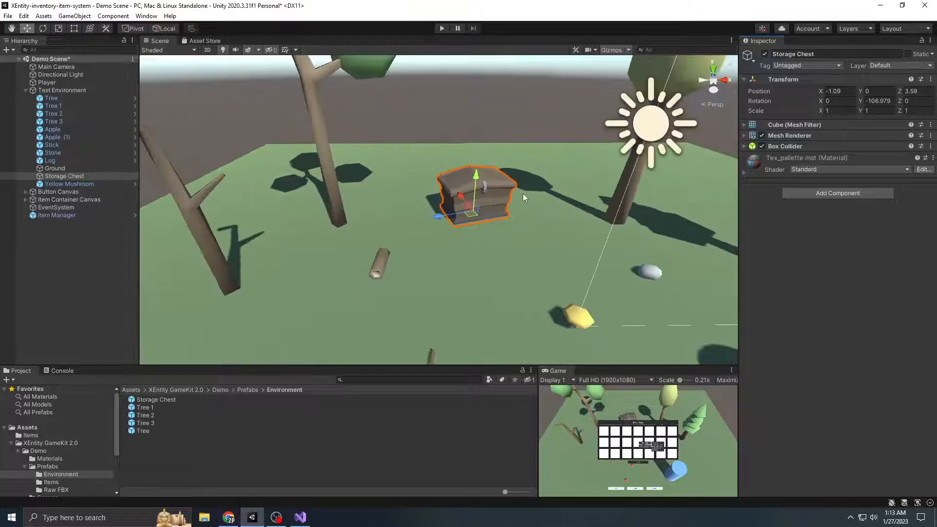
scroll(524, 198, up, 4)
middle_drag(524, 198, 485, 236)
right_drag(488, 237, 542, 199)
middle_drag(542, 199, 515, 227)
scroll(533, 205, up, 3)
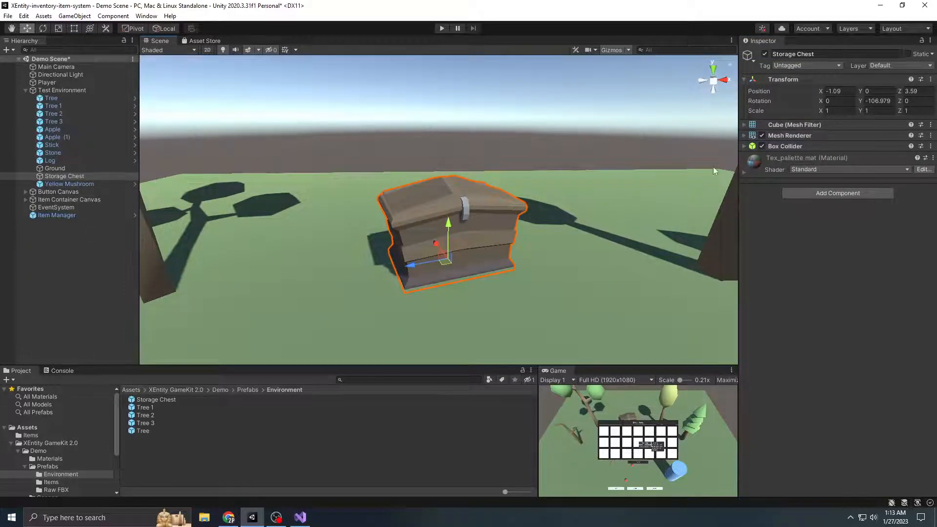
click(805, 146)
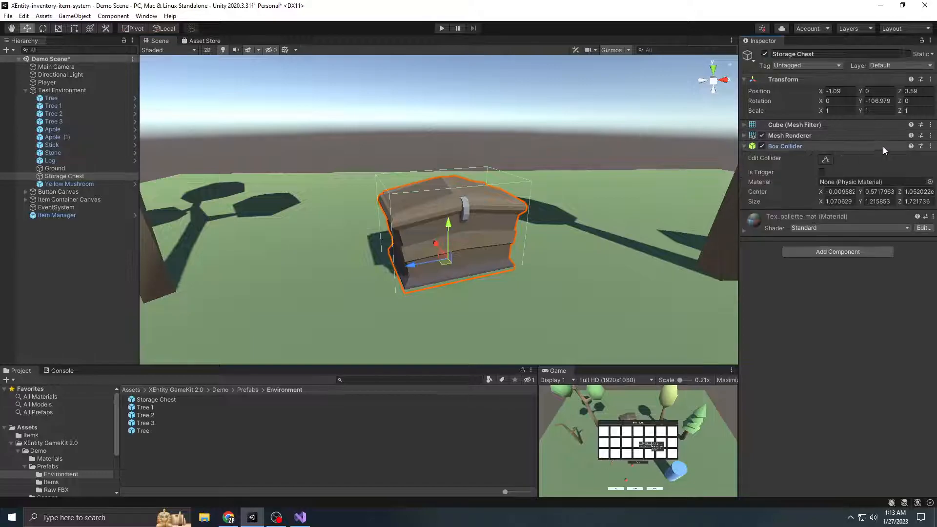
click(813, 146)
scroll(579, 159, down, 2)
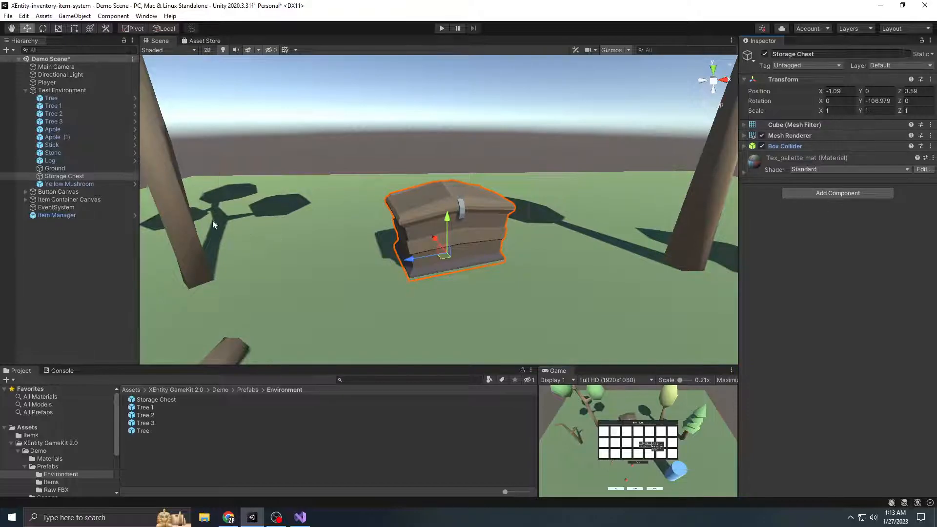
Add an External Item Container component to the Storage Chest
click(837, 194)
text(Exter)
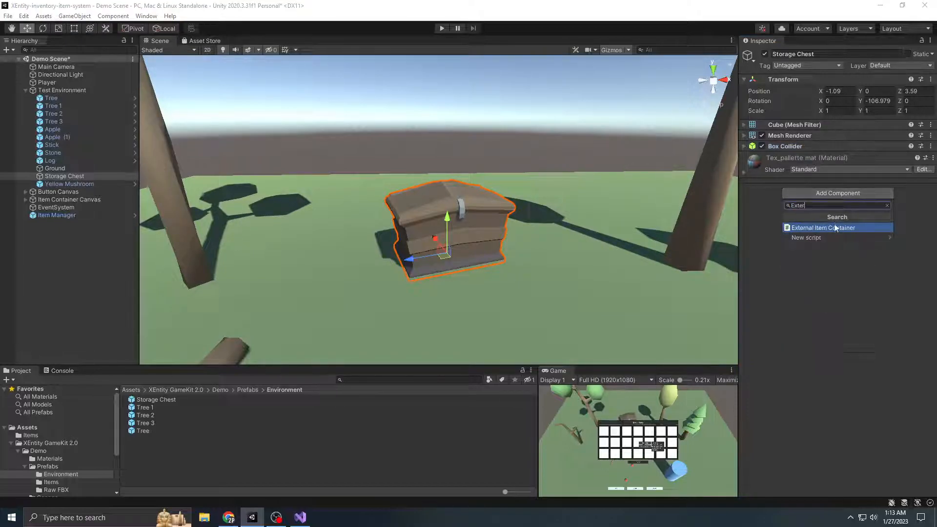
click(836, 230)
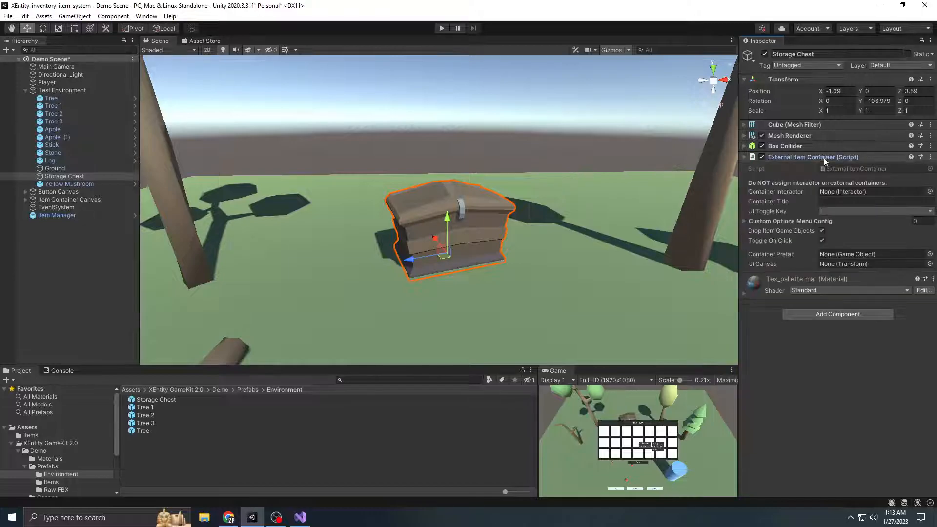
Widen the component settings area and set the External Item Container's Container Title to "Storage Chest"
drag(738, 190, 682, 194)
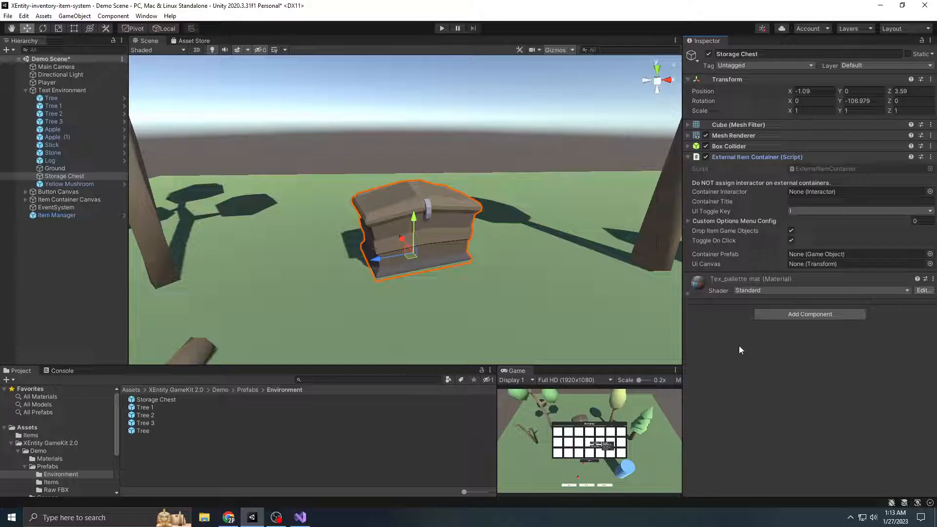
click(832, 203)
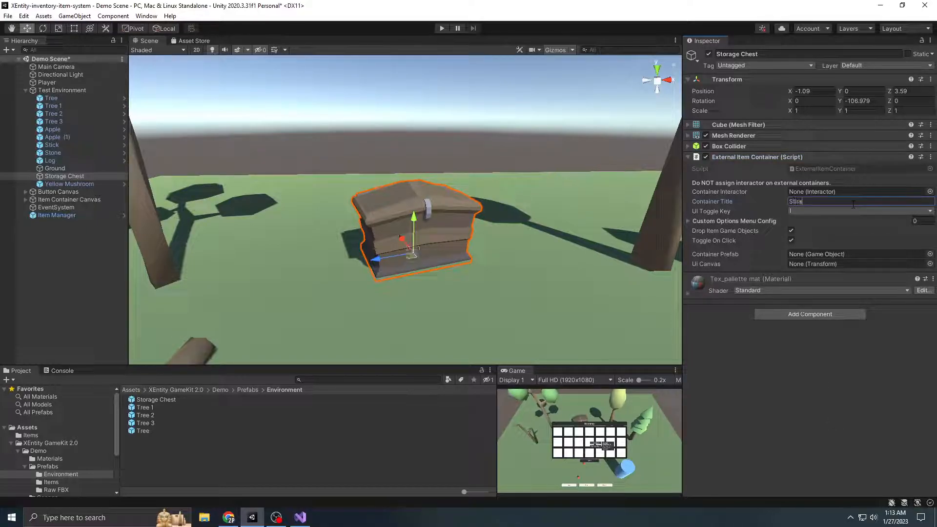
text(Stira)
key(BackSpace)
key(BackSpace)
text(rage Cgest)
key(BackSpace)
key(BackSpace)
key(BackSpace)
key(BackSpace)
text(hest)
click(830, 361)
Set the container's UI Toggle Key to None and check its Custom Options Menu Config list
click(795, 210)
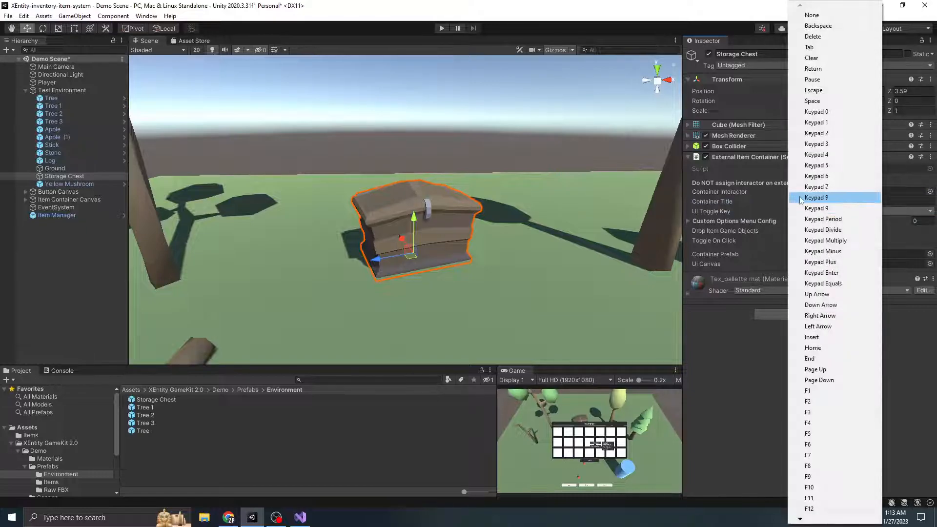
click(822, 16)
scroll(434, 201, down, 5)
scroll(425, 230, up, 4)
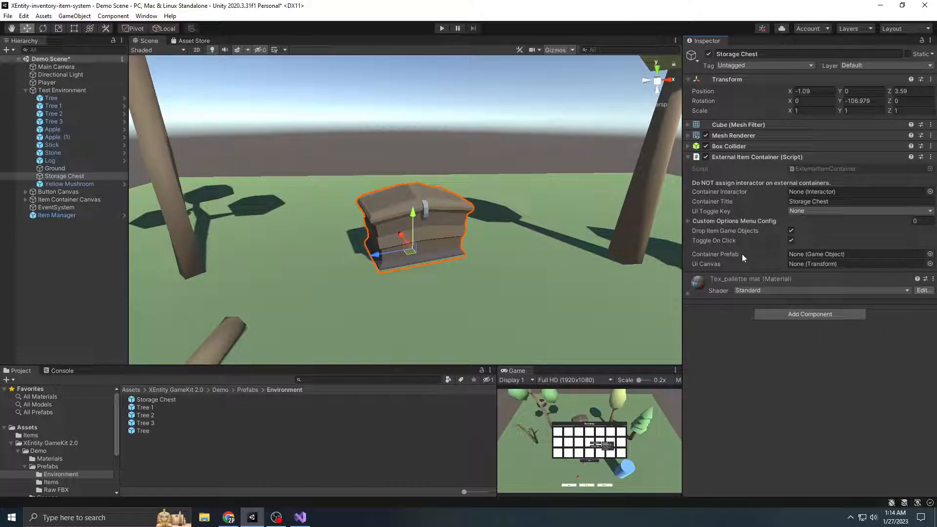
click(713, 221)
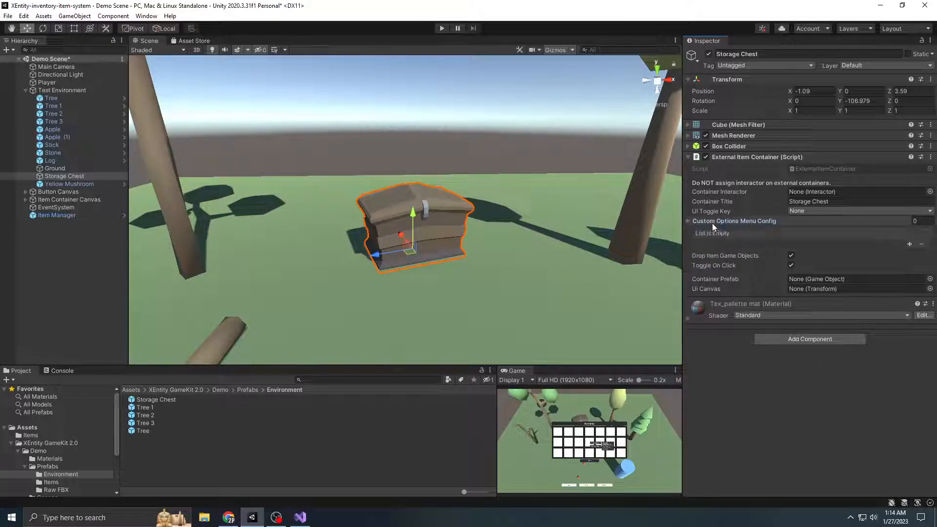
click(754, 223)
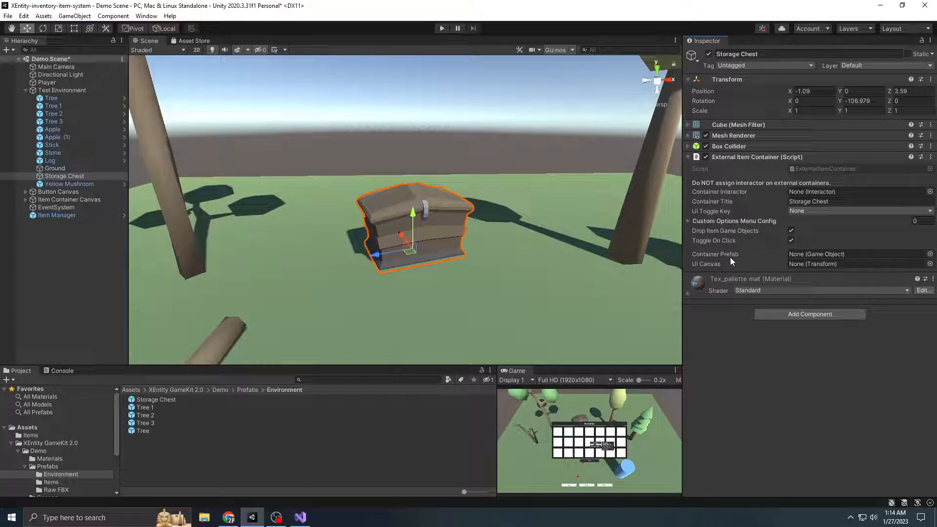
Lock the Storage Chest's settings view and assign Container Prefab from the XEntity GameKit 2.0 Prefabs folder as its Container Prefab
click(18, 451)
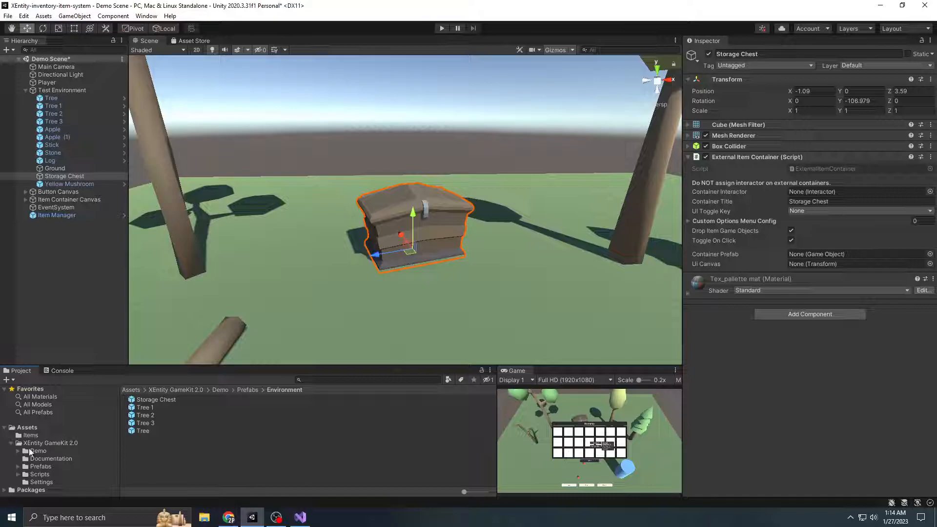
click(922, 40)
click(63, 444)
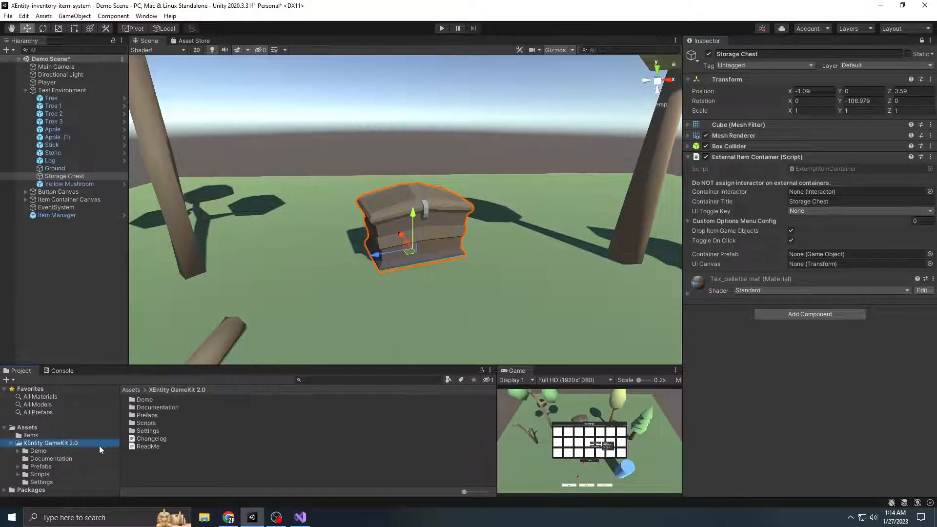
double_click(154, 417)
drag(159, 408, 853, 256)
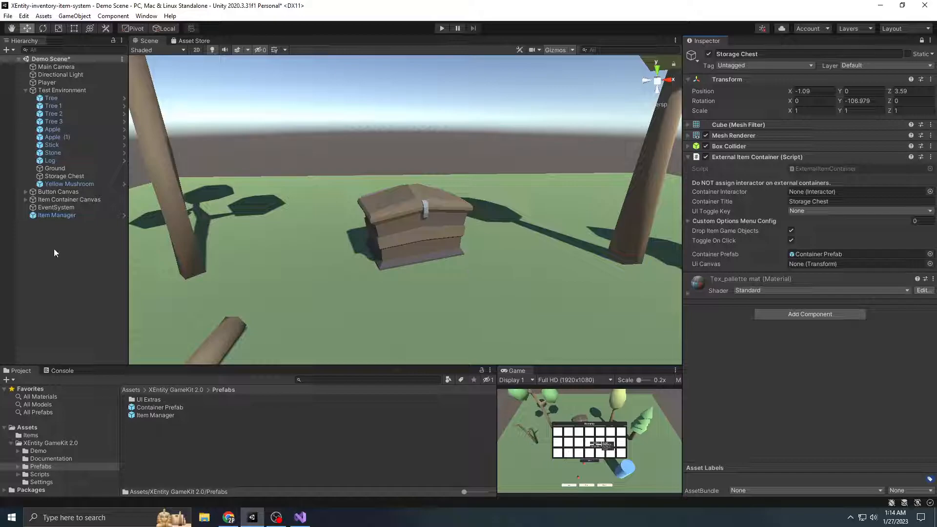
Assign the scene's Item Container Canvas as the Storage Chest container's UI Canvas and collapse the material settings
drag(75, 200, 830, 265)
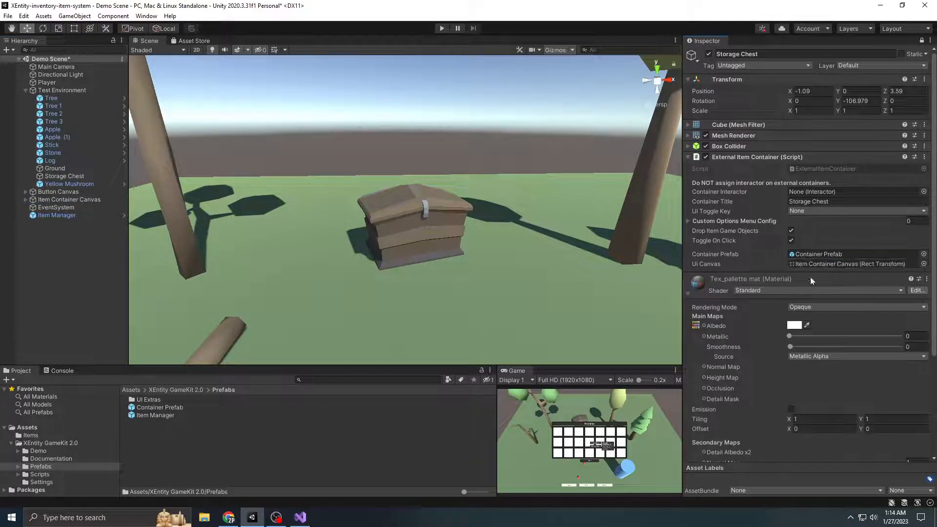
click(731, 294)
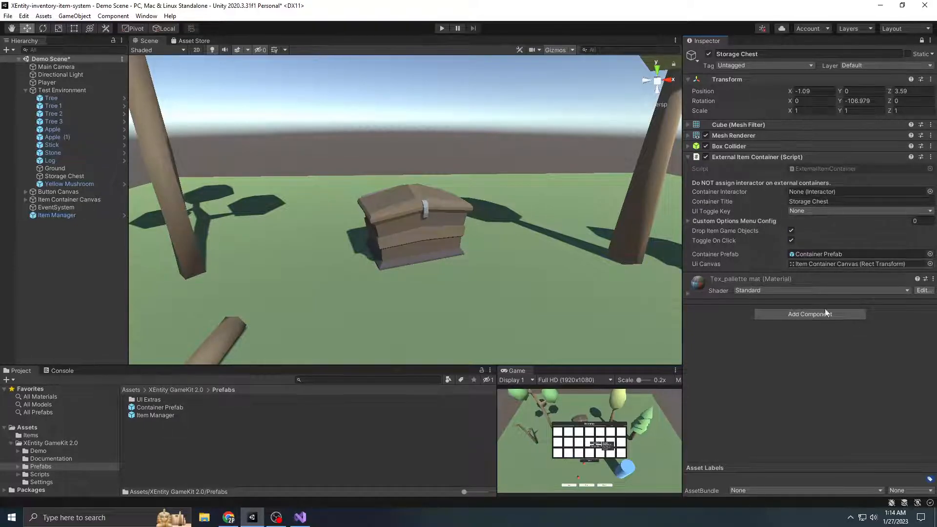
scroll(547, 207, down, 5)
Start play mode and maximize the Game view
click(442, 28)
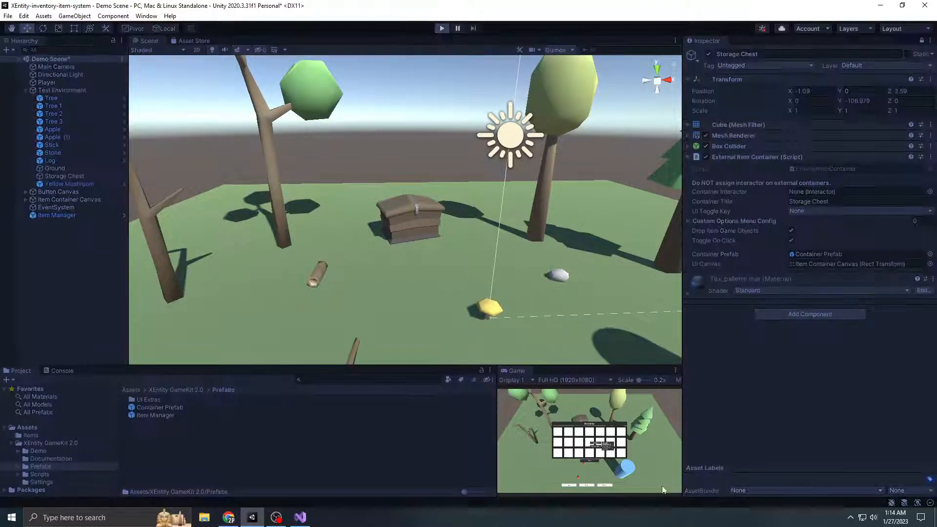
click(675, 369)
click(702, 405)
Walk the player around the scene and collect the apples, yellow mushroom, stone, log and stick
key(w)
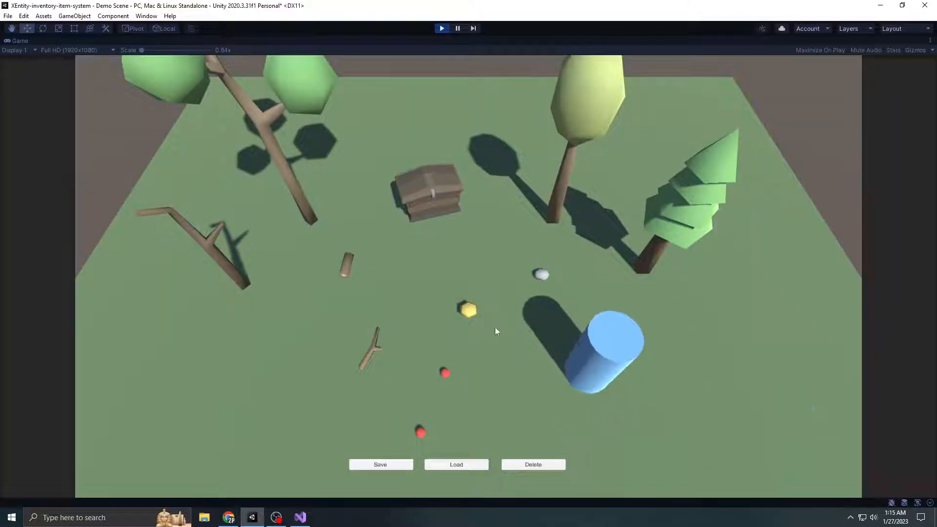
click(420, 432)
key(w)
click(541, 274)
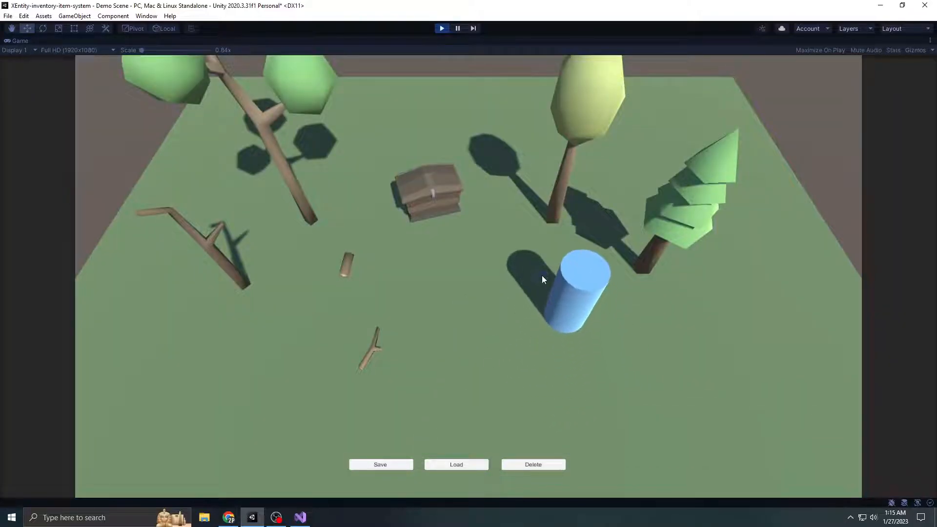
key(a)
click(344, 271)
key(d)
key(a)
key(s)
key(d)
key(w)
key(a)
key(s)
key(w)
key(s)
key(d)
key(a)
key(w)
key(s)
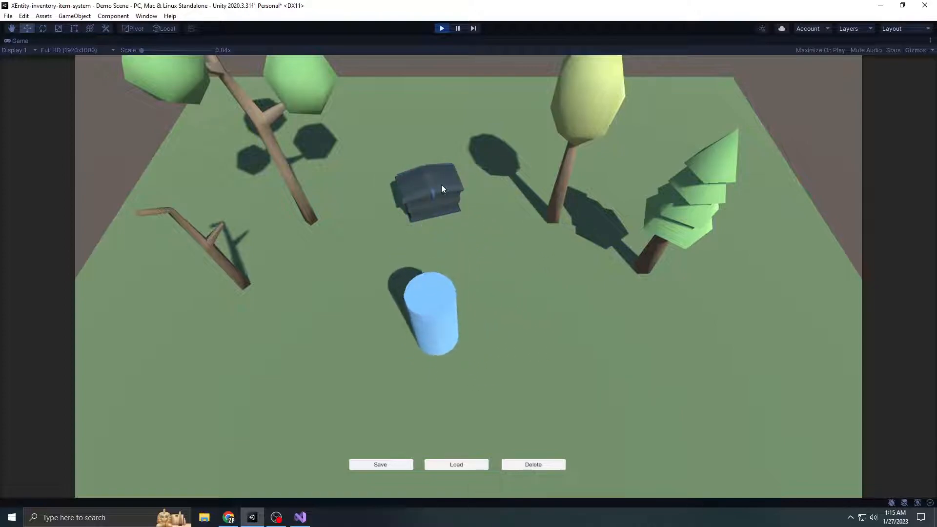
Walk to the storage chest, open it along with the inventory, and arrange the two windows side by side
key(w)
key(w)
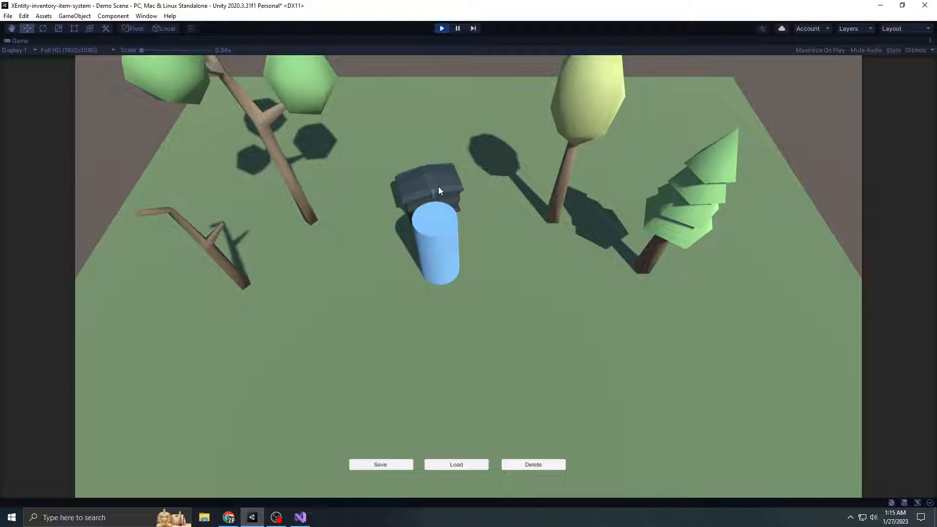
click(439, 189)
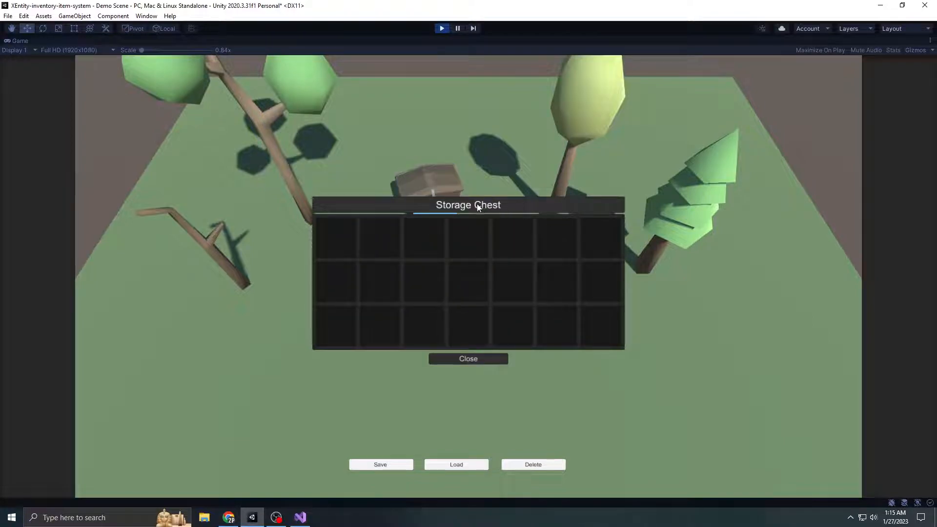
drag(473, 206, 701, 154)
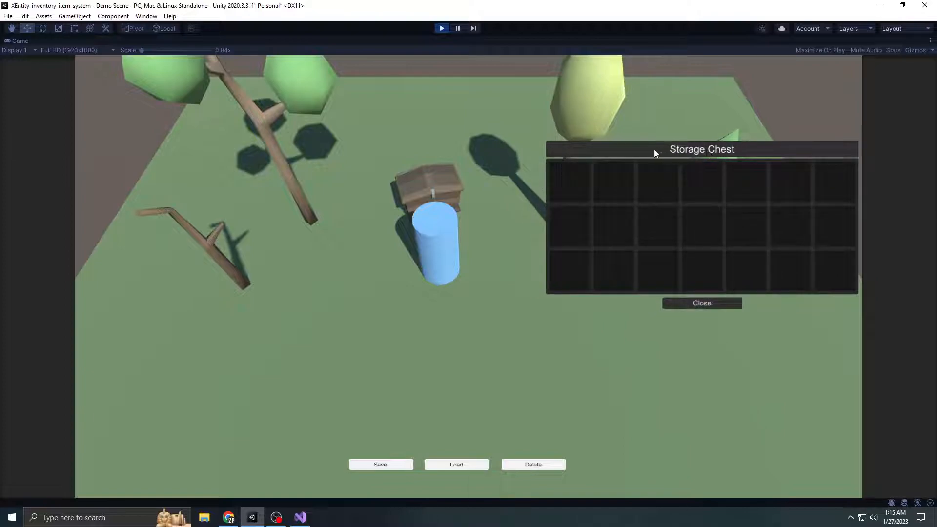
click(432, 225)
drag(487, 209, 333, 202)
Transfer the apples from the inventory to the first storage chest slot and reposition the chest window
drag(336, 235, 564, 190)
drag(603, 156, 350, 235)
drag(213, 239, 548, 210)
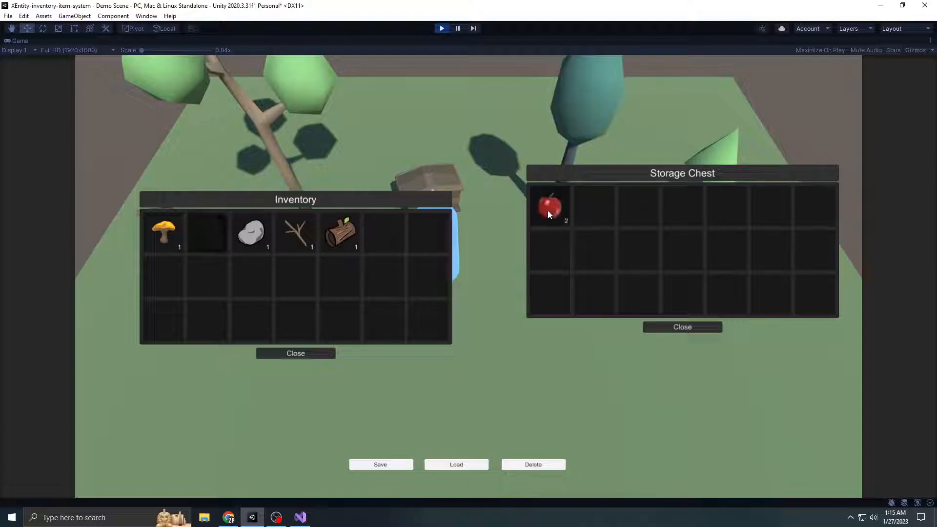
drag(583, 175, 543, 199)
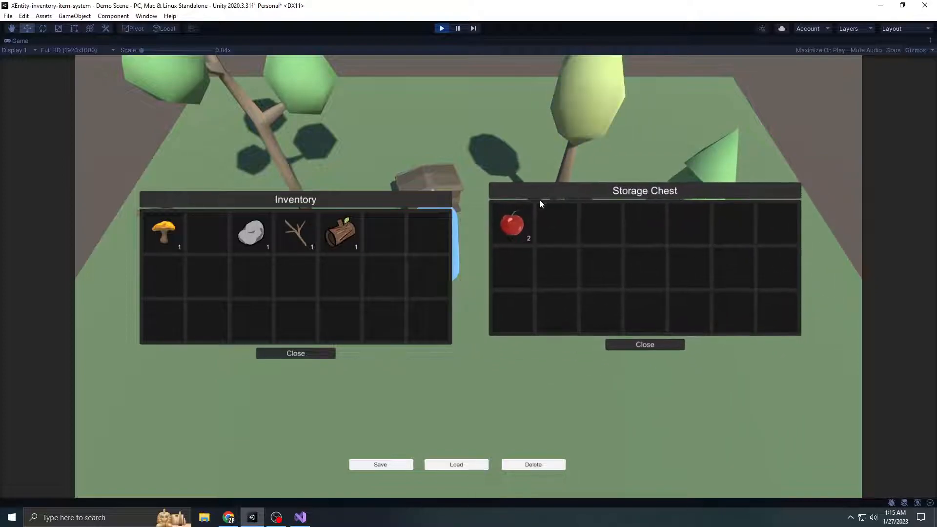
Transfer the log from the inventory to the storage chest and rearrange both container windows
mouse_move(340, 234)
mouse_down()
mouse_move(486, 232)
mouse_move(482, 204)
mouse_move(439, 237)
mouse_move(355, 237)
mouse_move(490, 195)
mouse_move(535, 192)
mouse_move(516, 189)
mouse_move(580, 227)
mouse_move(366, 247)
mouse_move(351, 239)
mouse_up()
drag(382, 202, 400, 194)
drag(358, 226, 518, 227)
mouse_move(589, 191)
mouse_down()
mouse_move(570, 178)
mouse_move(582, 182)
mouse_up()
drag(451, 192, 470, 240)
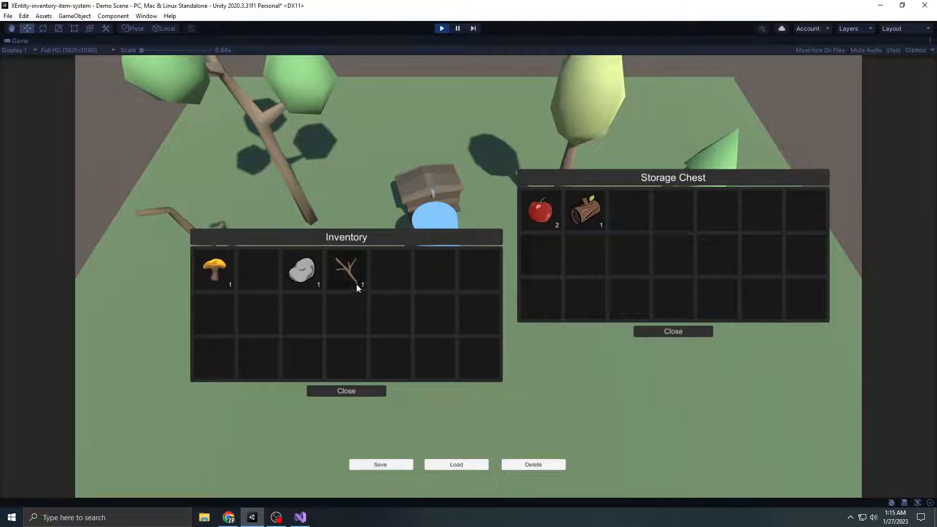
Use the stick from the inventory, and bring up the item options for the apples and the log in the storage chest
right_click(347, 272)
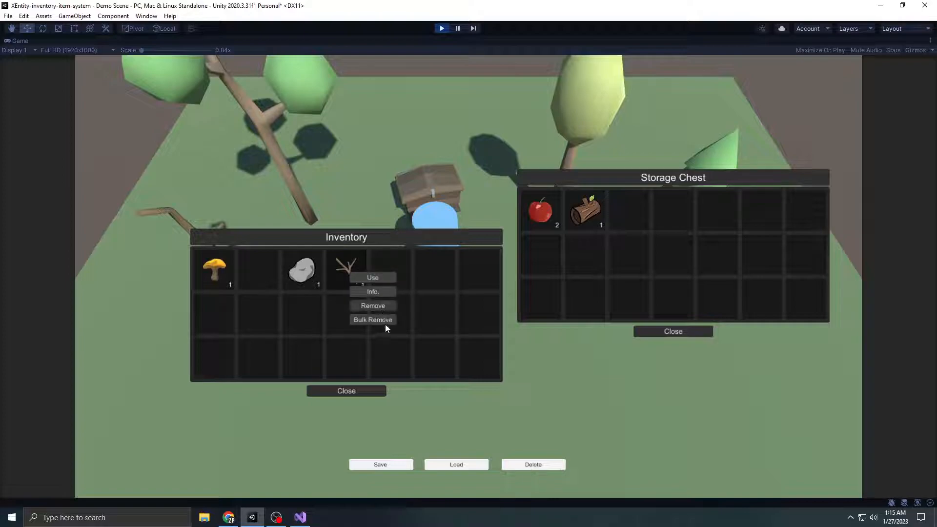
click(384, 279)
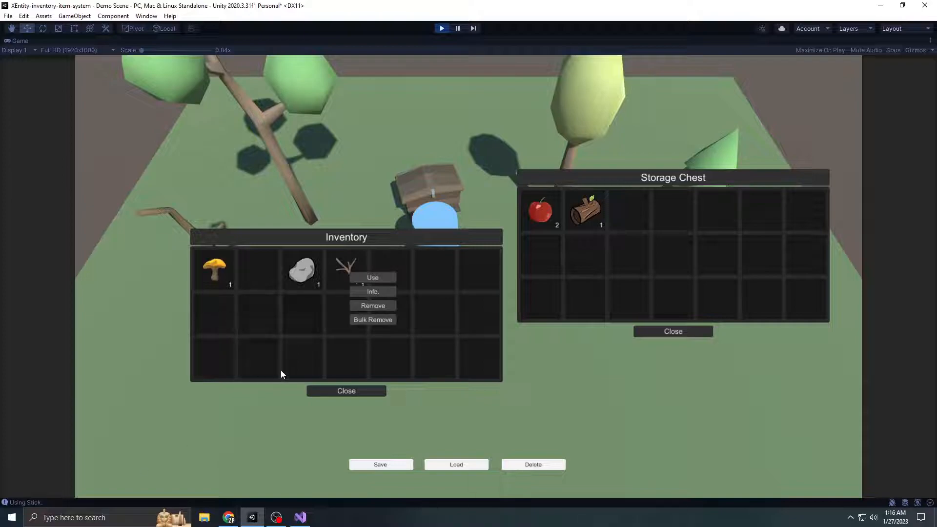
right_click(549, 209)
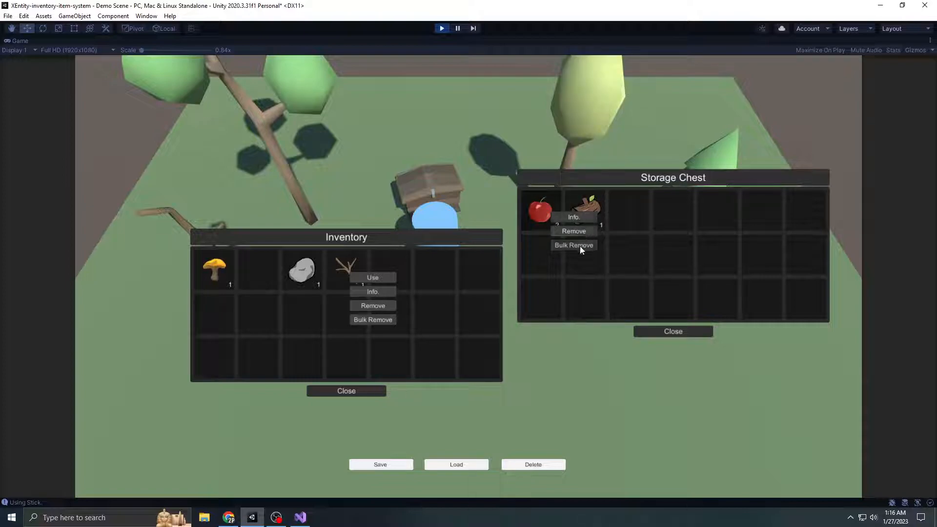
drag(495, 242, 465, 223)
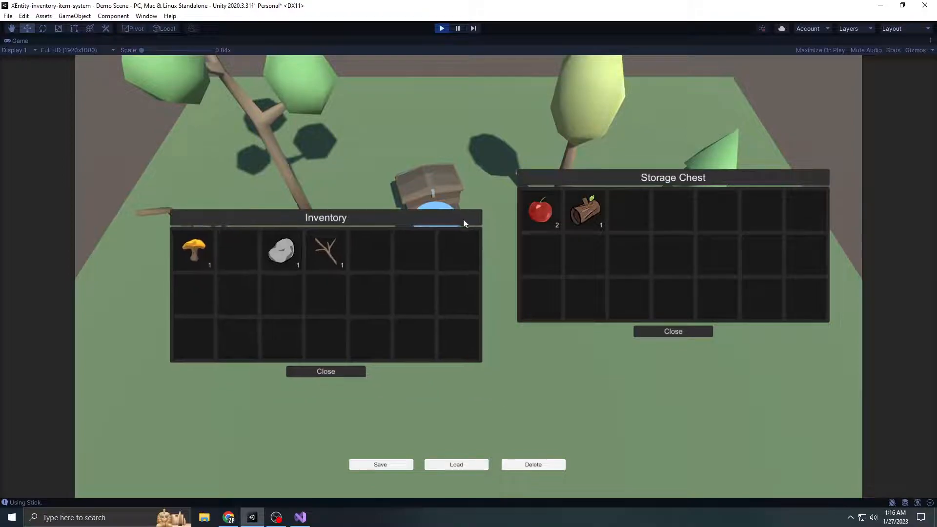
right_click(596, 212)
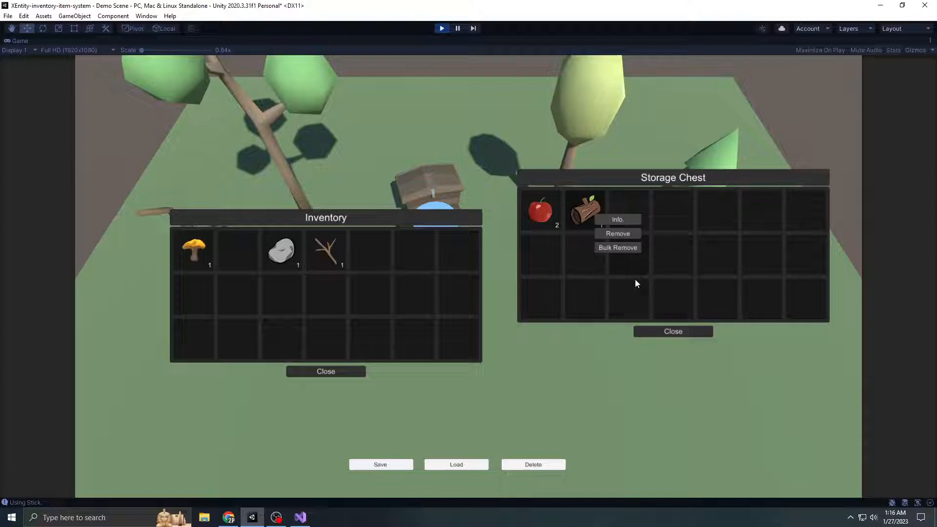
Close the storage chest and inventory windows, and restart play mode with the Game view maximized
click(676, 331)
click(330, 374)
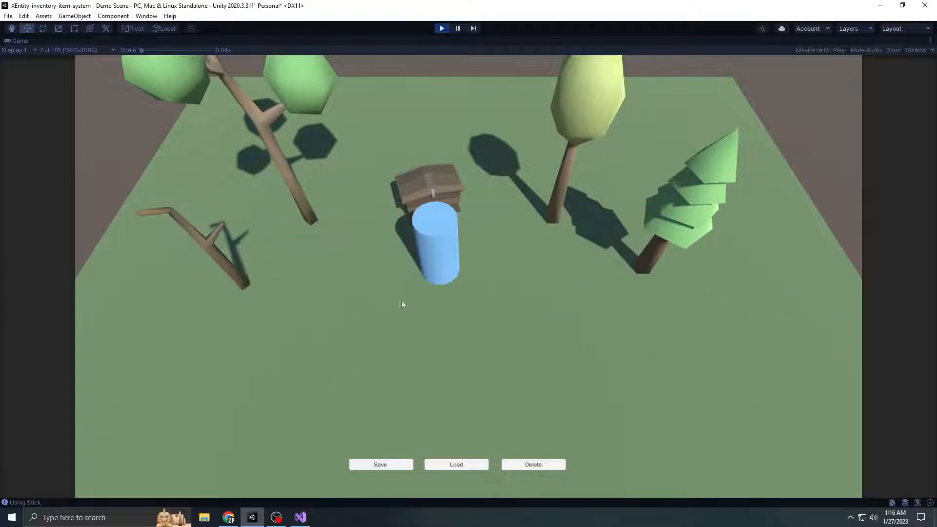
click(441, 29)
click(440, 29)
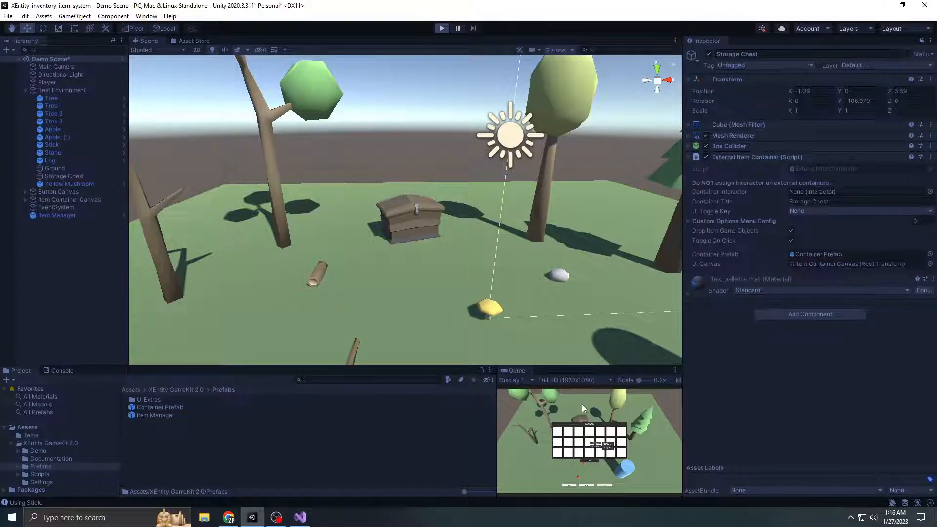
right_click(701, 433)
click(703, 406)
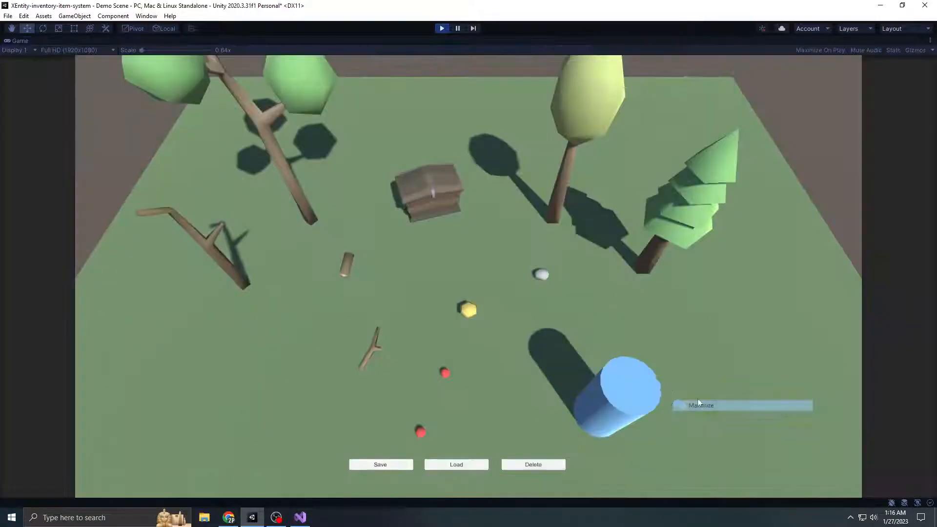
Open the storage chest and inventory side by side, and transfer the apple to the first chest slot
click(450, 204)
drag(493, 207, 678, 168)
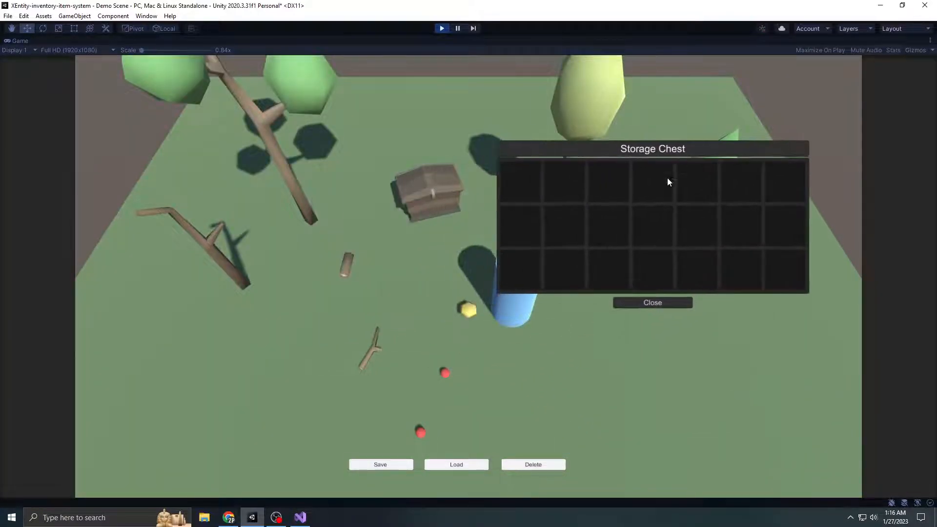
key(i)
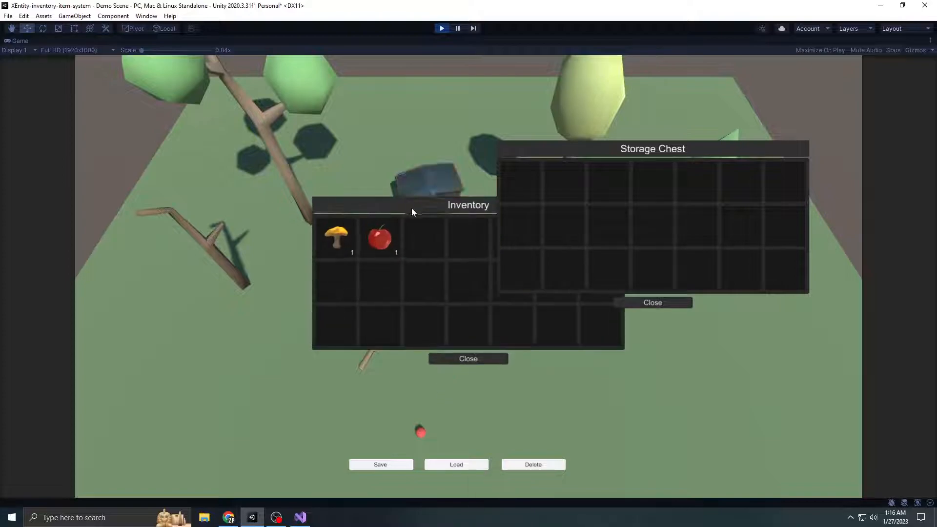
drag(355, 207, 525, 190)
drag(423, 224, 300, 157)
click(497, 224)
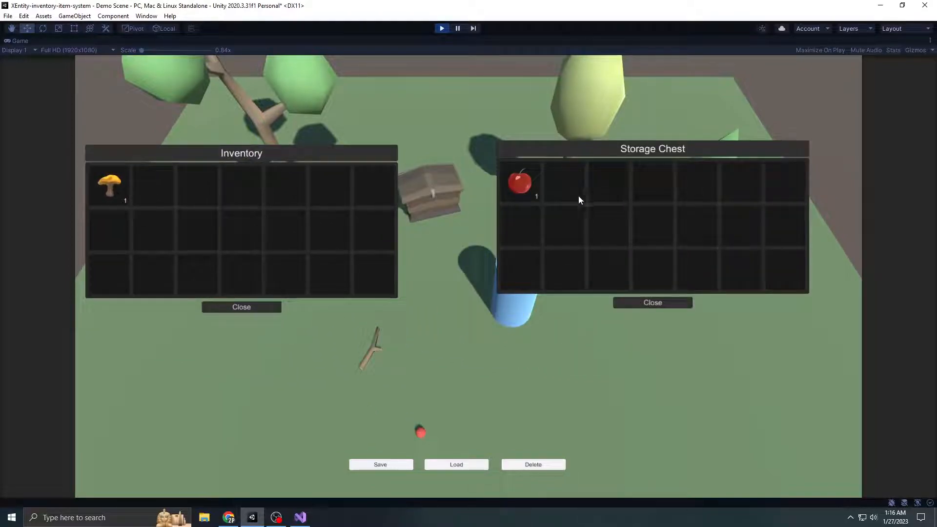
Bring up the item options of the apple in the storage chest, and close both windows before stopping play mode
right_click(527, 185)
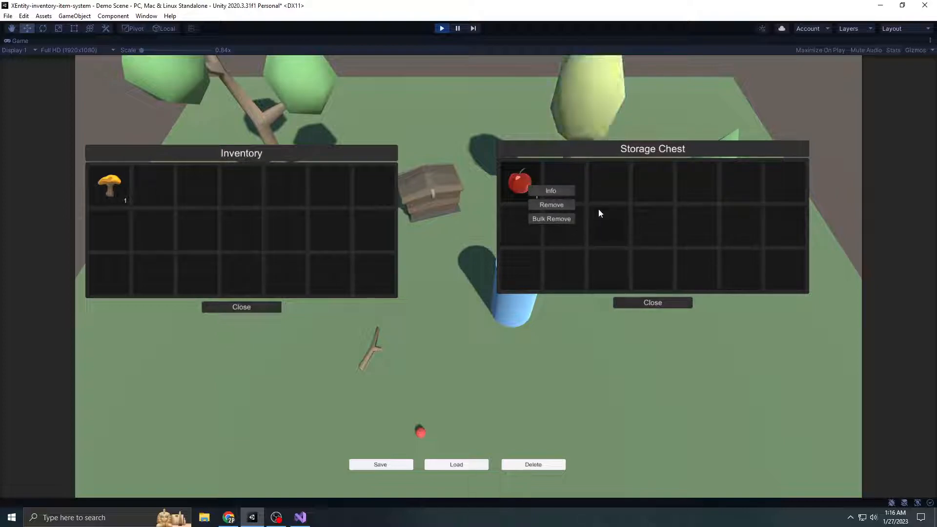
click(652, 303)
click(242, 308)
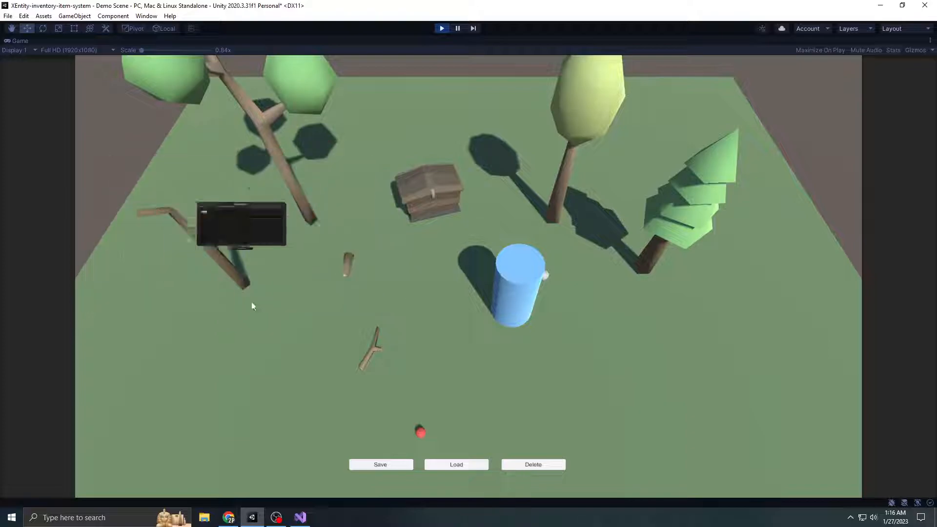
click(441, 29)
Unlock the Inspector to show the Interaction Settings asset from the XEntity GameKit 2.0 Settings folder
mouse_move(259, 368)
mouse_down()
mouse_move(280, 365)
mouse_move(268, 368)
mouse_up()
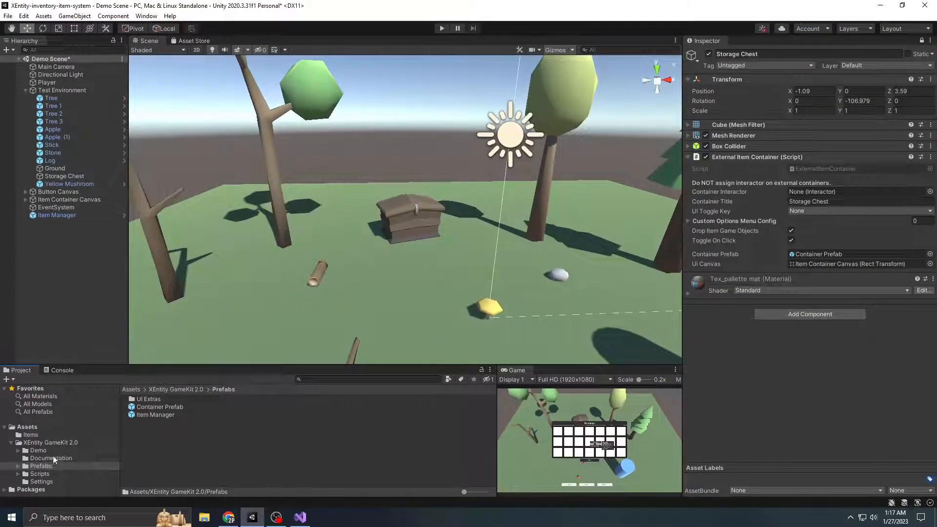
click(44, 444)
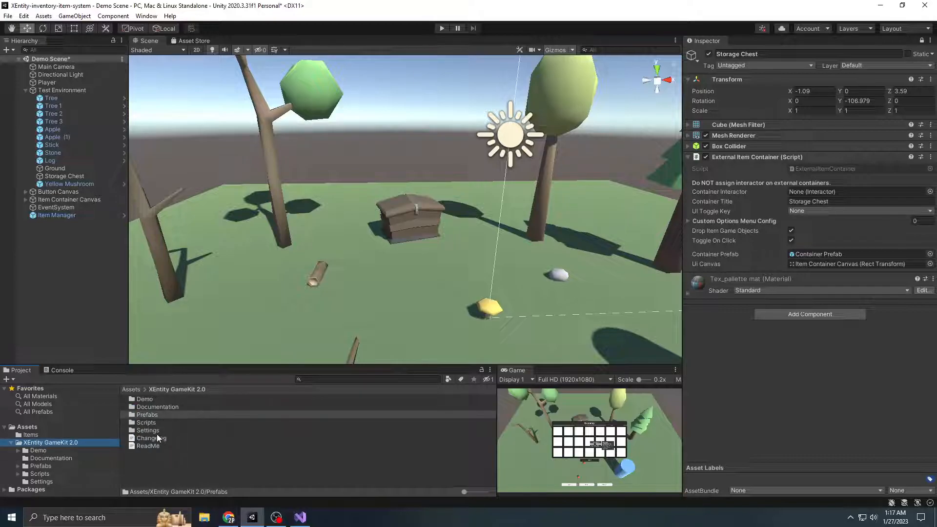
click(160, 431)
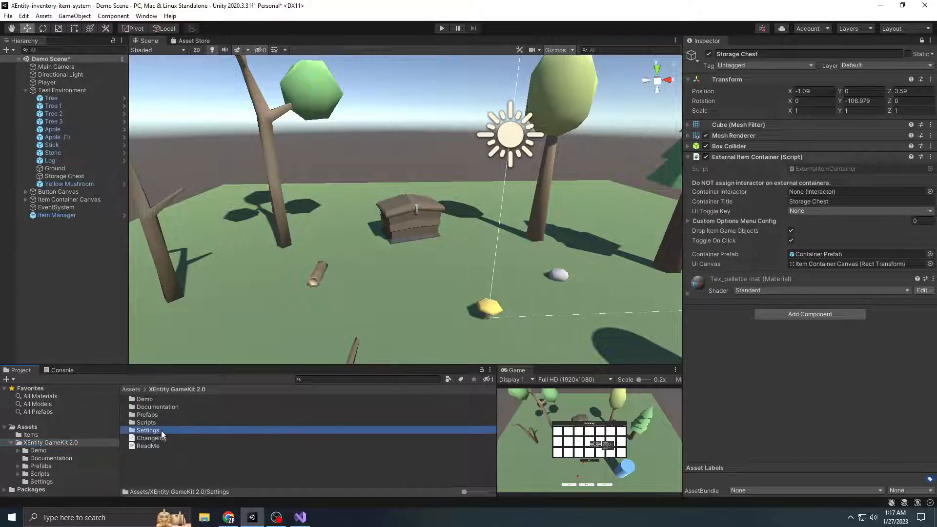
double_click(161, 430)
click(226, 400)
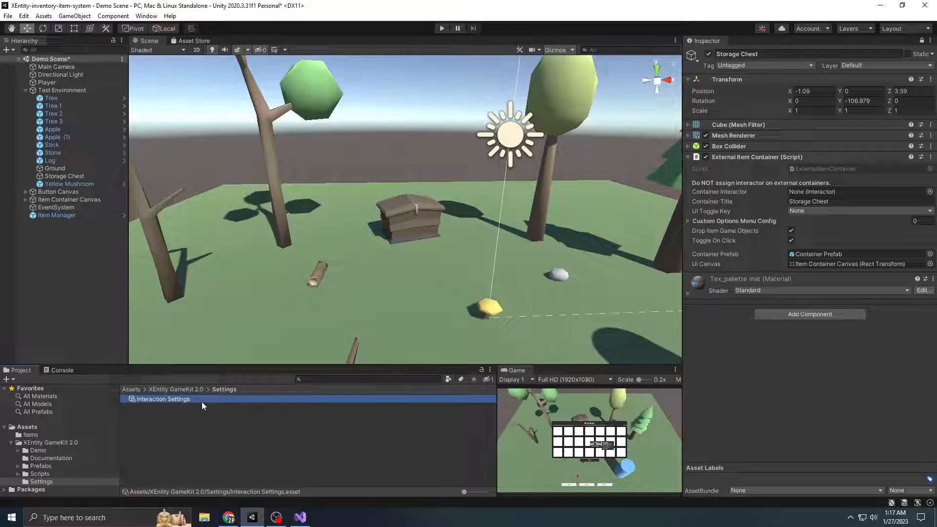
click(796, 362)
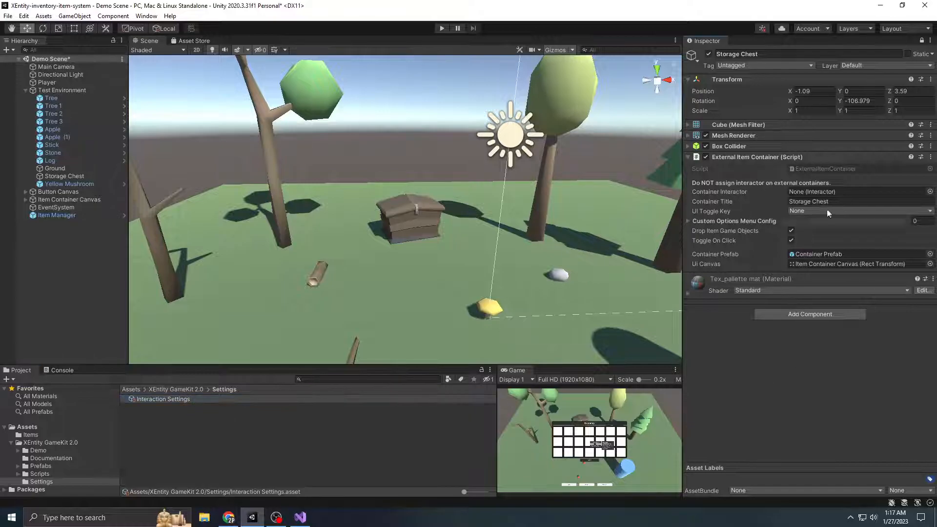
click(763, 159)
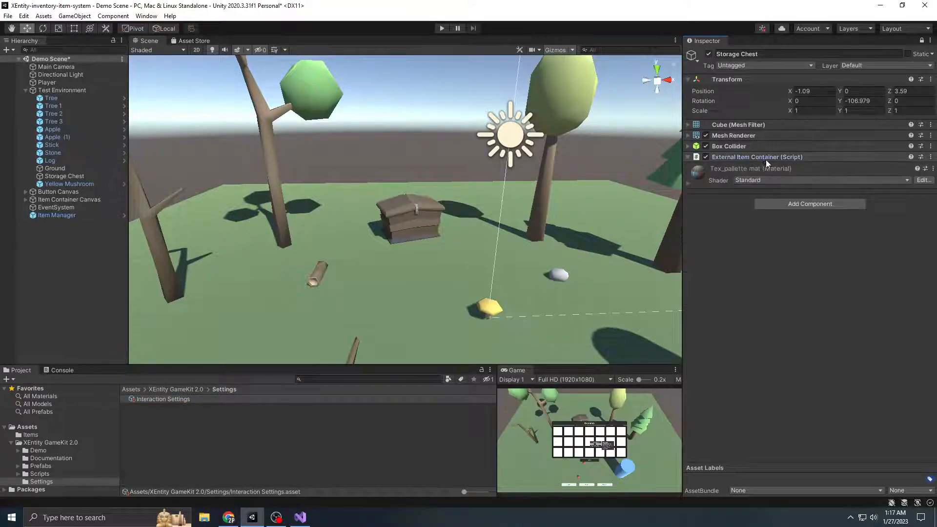
click(922, 41)
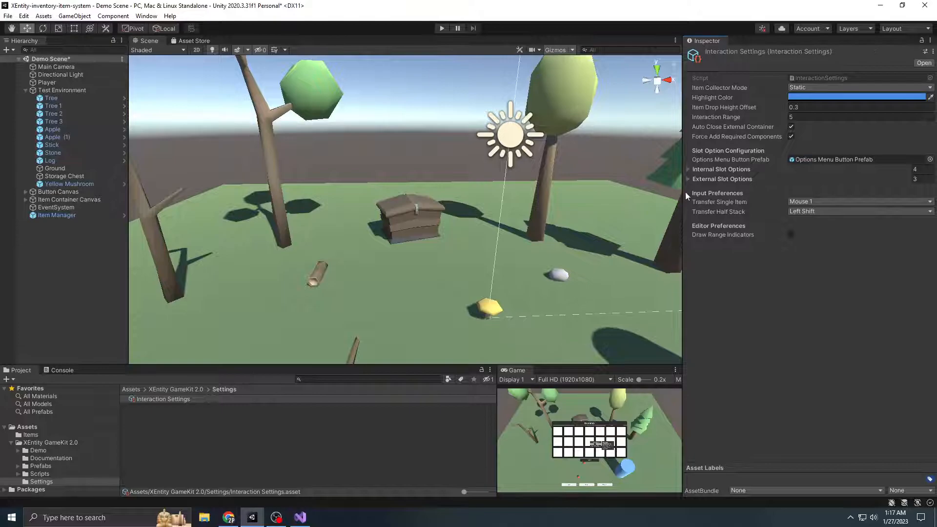
Widen the Inspector and examine the Internal Slot Options and External Slot Options lists of Interaction Settings
drag(684, 193, 662, 192)
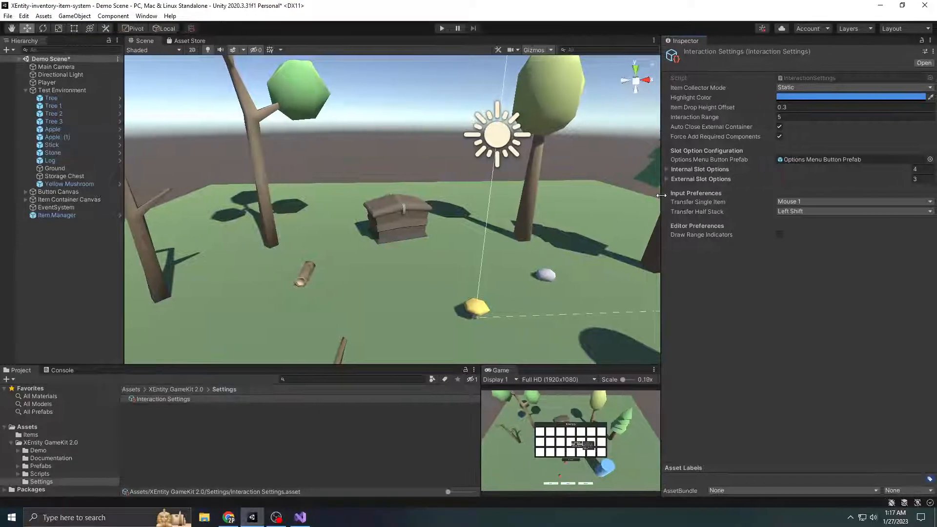
click(711, 170)
click(727, 231)
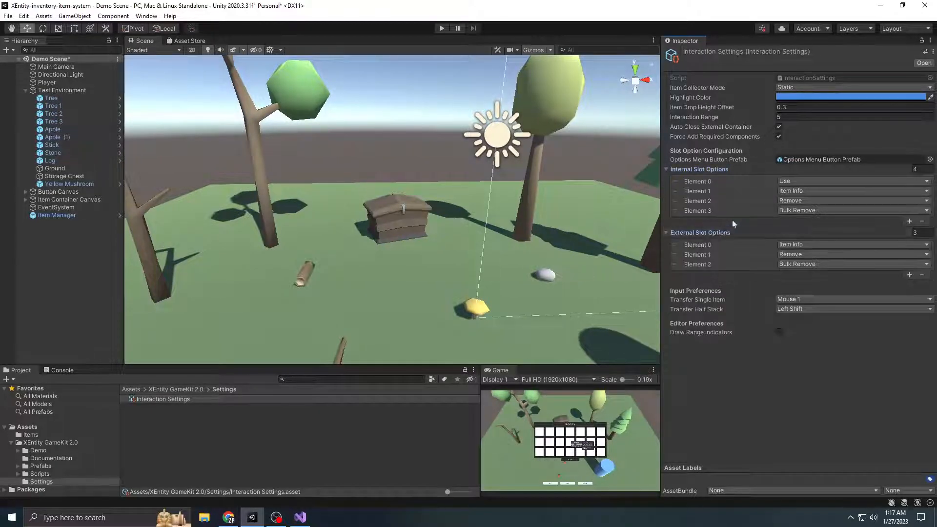
click(723, 230)
click(722, 169)
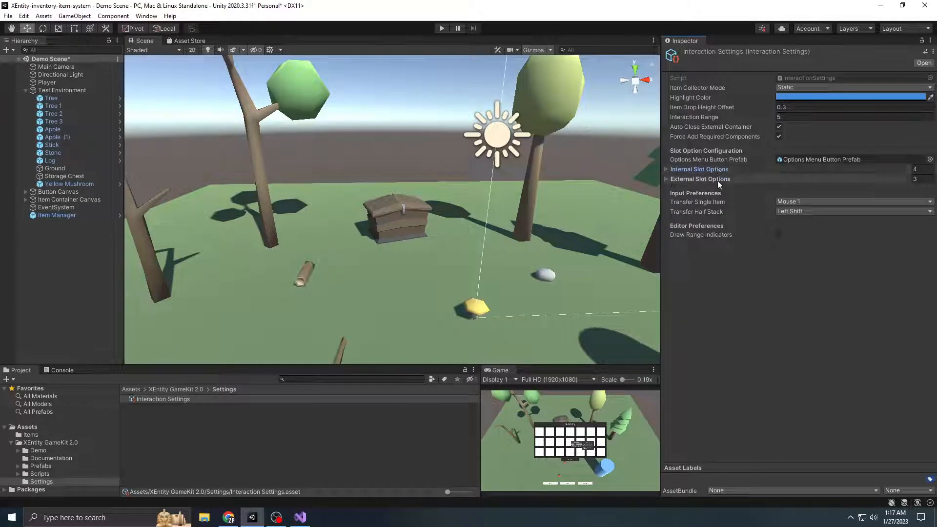
click(714, 180)
click(718, 170)
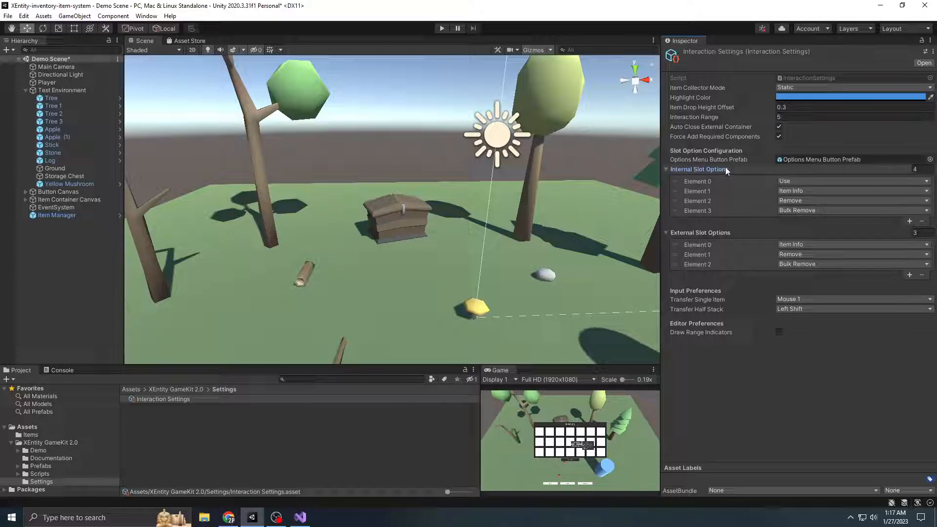
mouse_move(726, 171)
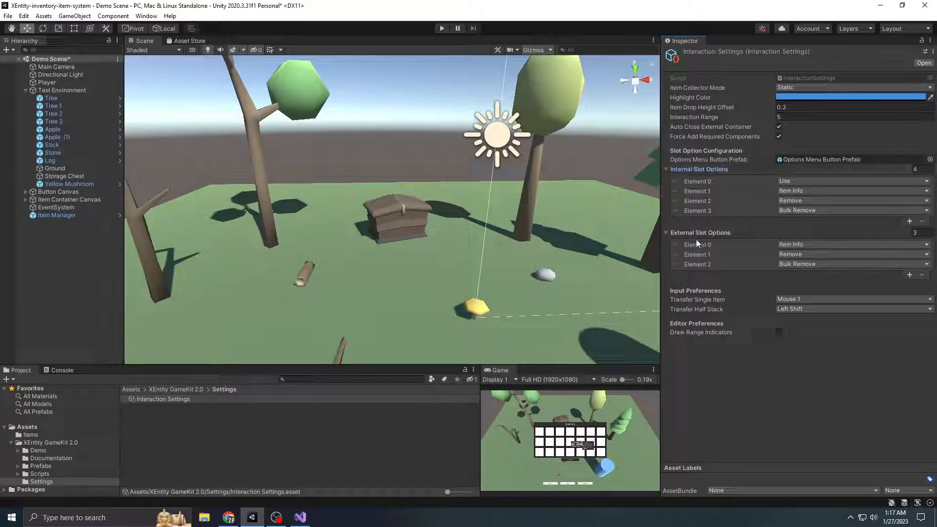
mouse_move(720, 262)
click(703, 231)
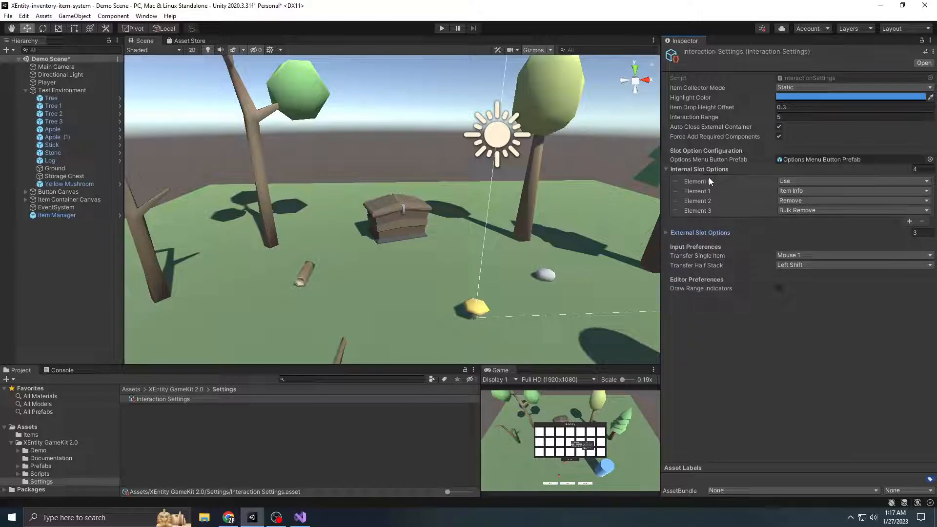
Move Bulk Remove directly below Use in Internal Slot Options, and start play mode with the Game view maximized
drag(675, 212, 676, 192)
click(442, 29)
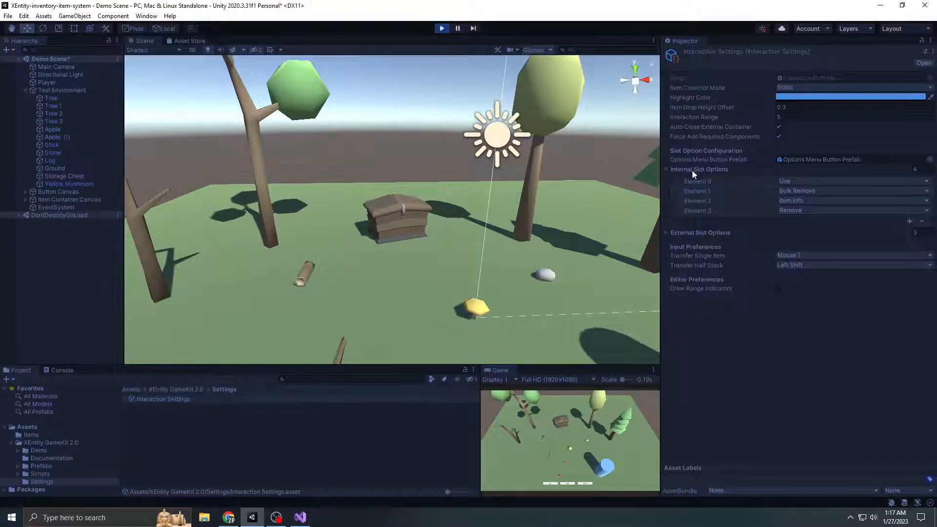
click(654, 370)
click(668, 405)
Collect an apple with the inventory open, check the order of its item options, and stop play mode
key(i)
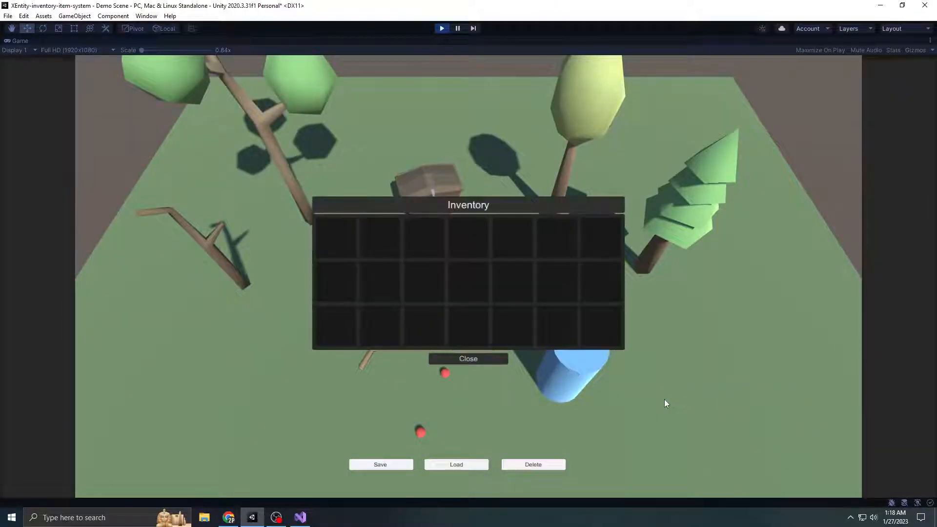
click(418, 432)
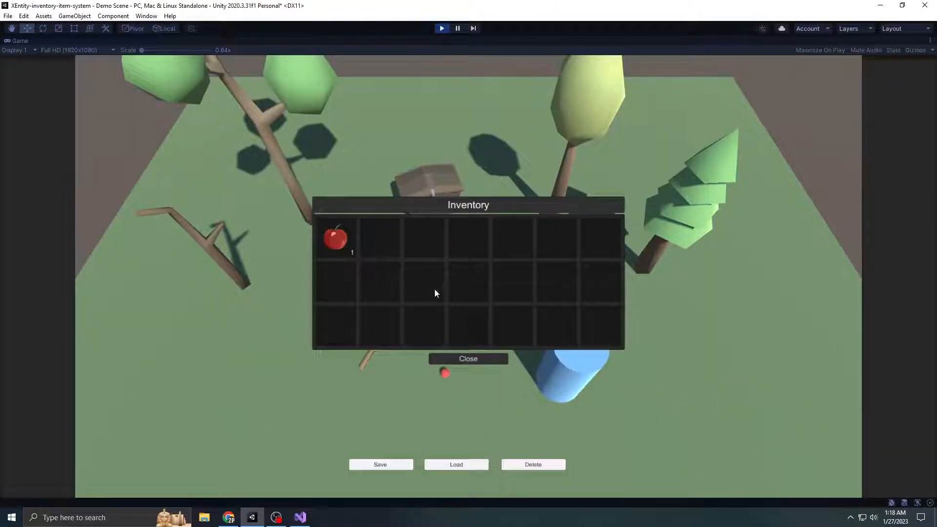
right_click(341, 238)
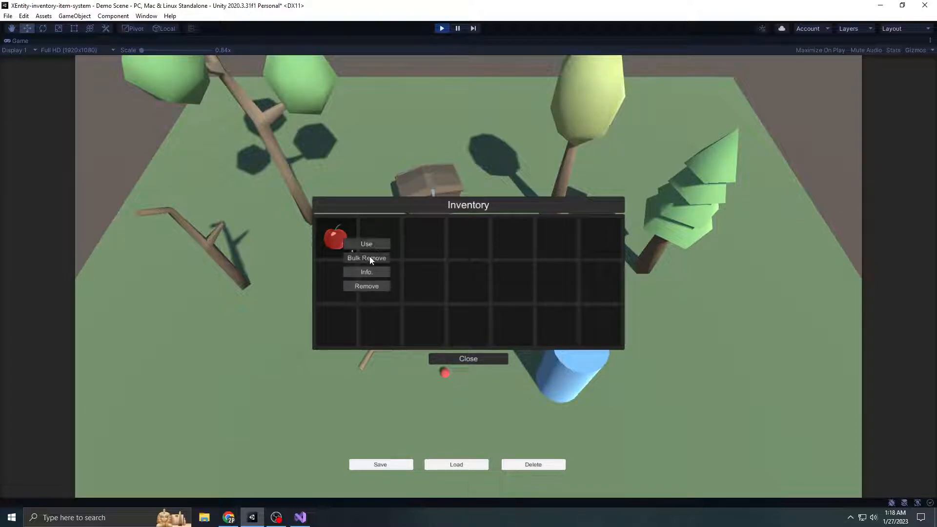
click(442, 29)
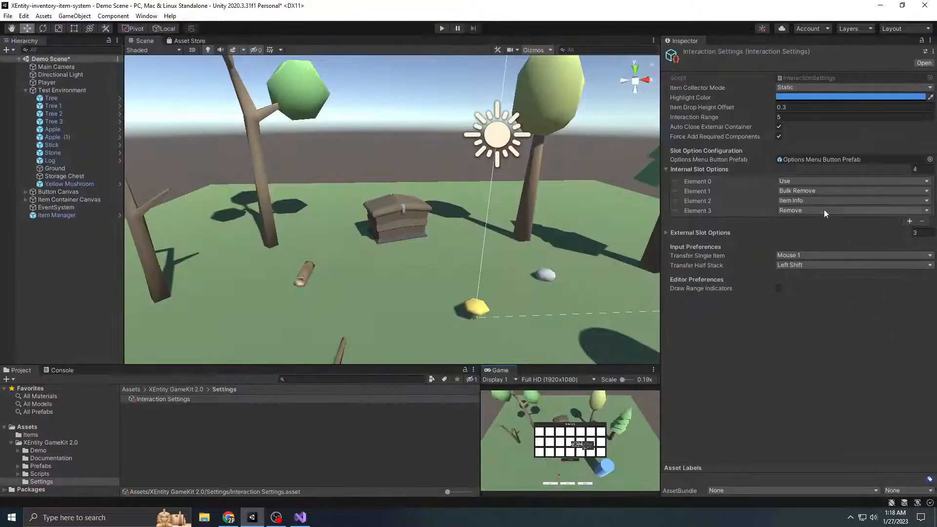
Move Bulk Remove back to the end of Internal Slot Options, and expand External Slot Options instead
drag(675, 192, 679, 212)
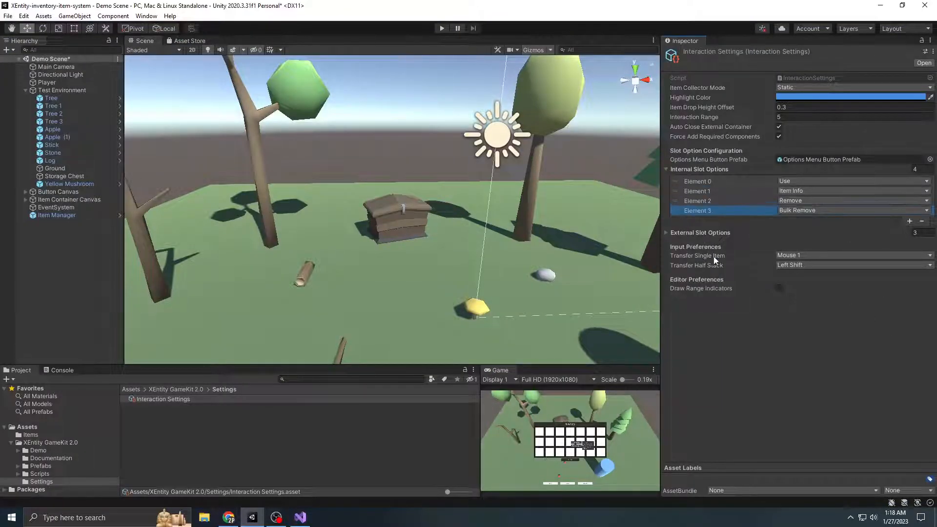
click(693, 169)
click(699, 179)
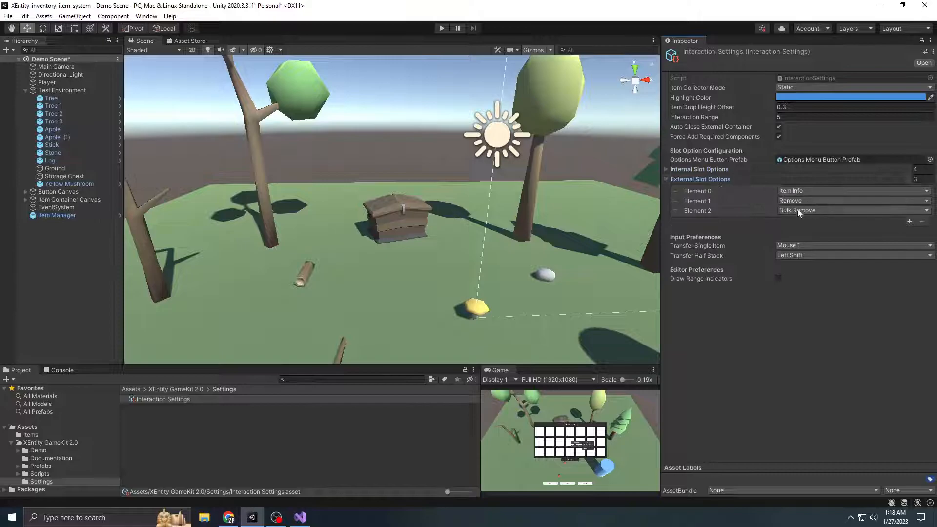
Add a fourth entry to External Slot Options, check its available option types, and remove the entry
click(910, 221)
click(827, 220)
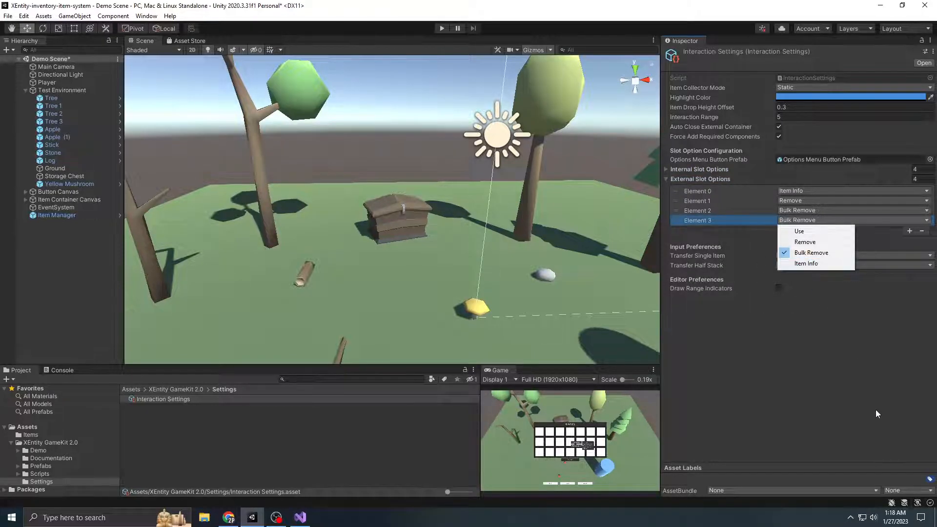
click(731, 232)
click(922, 221)
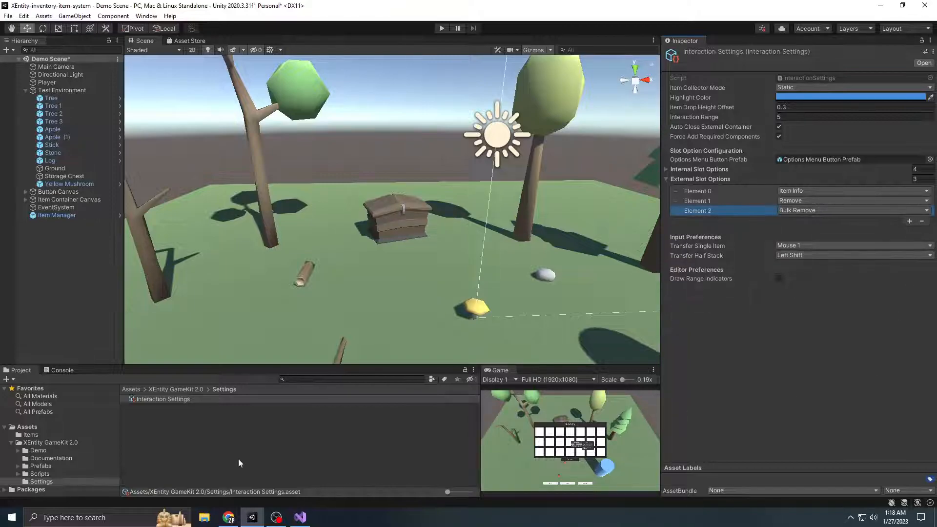
Open the SlotOptions script from the Inventory and Item System scripts folder in Visual Studio
click(51, 474)
click(160, 408)
double_click(160, 409)
scroll(211, 463, down, 5)
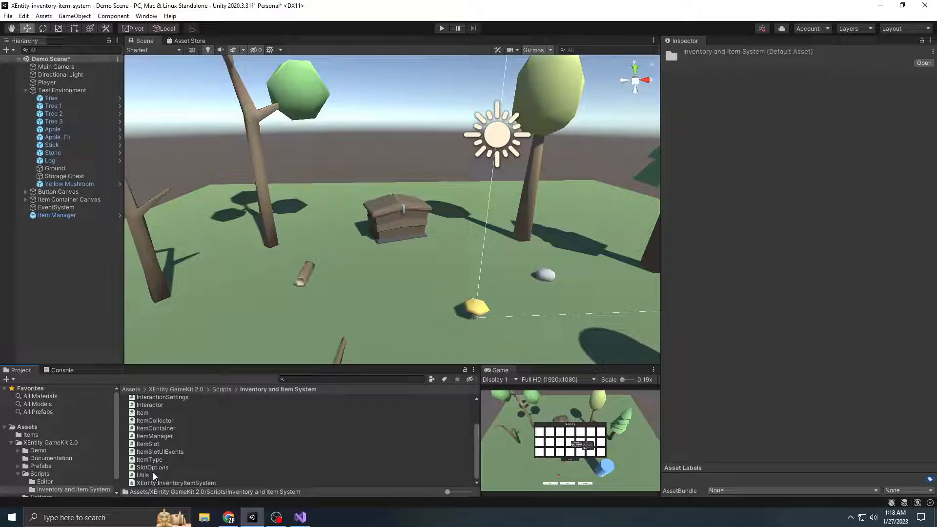
double_click(167, 470)
Add TransferToInventory after ItemInfo in the SlotOptions enum, save the script, and return to Unity
click(199, 170)
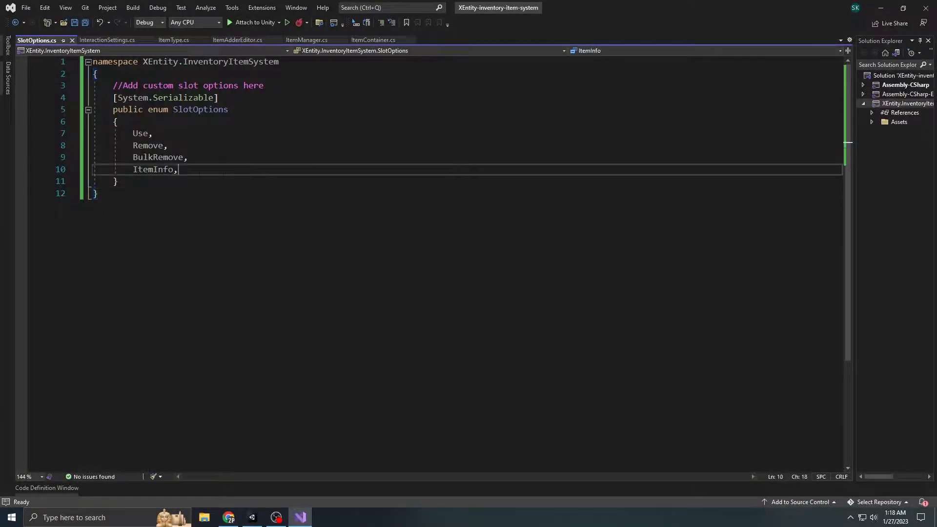
key(Return)
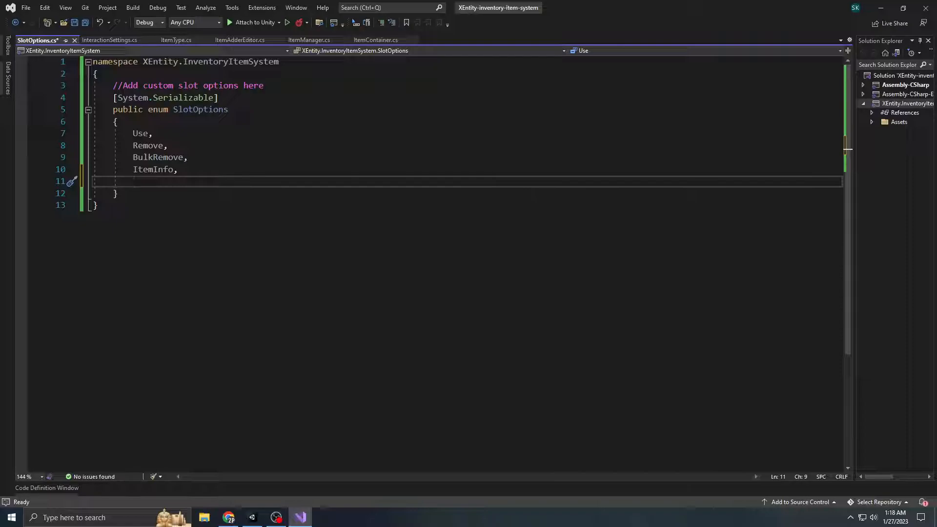
text(TransferToInventory)
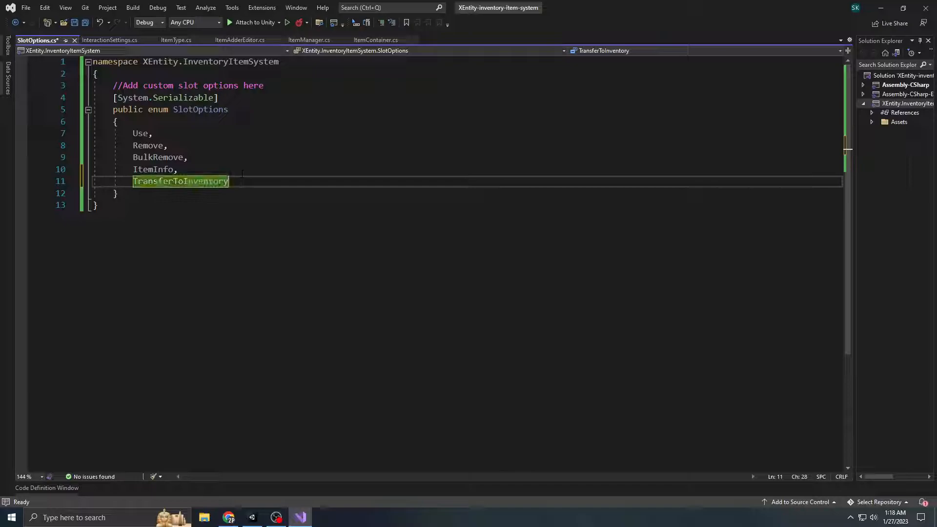
key(ctrl+s)
key(ctrl+End)
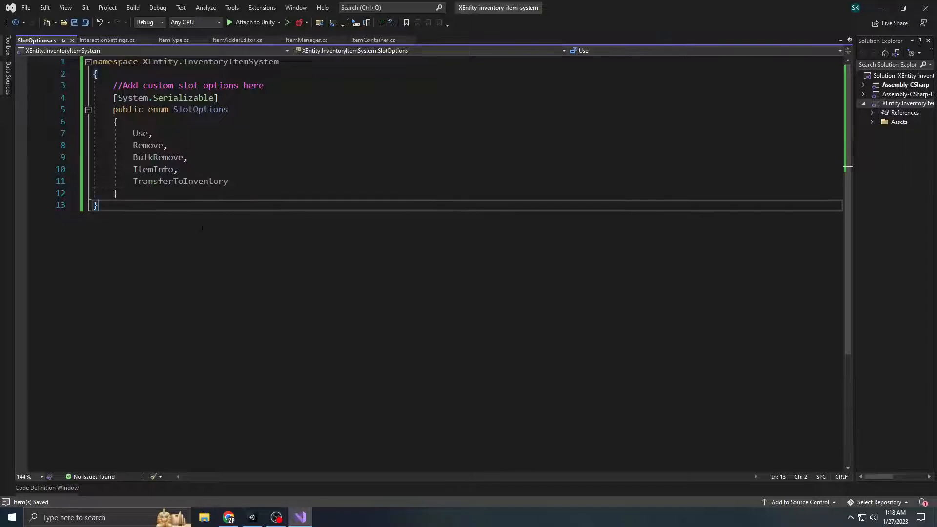
click(881, 7)
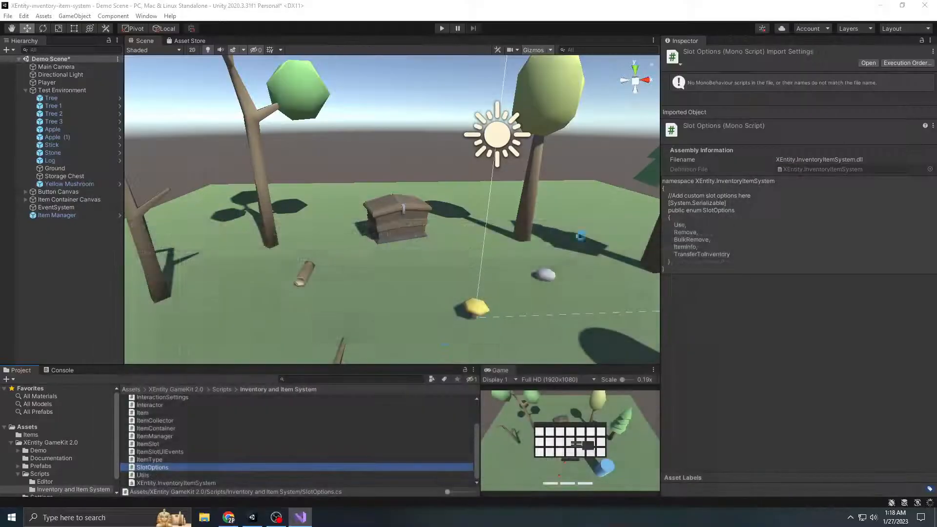
Add a Transfer To Inventory entry to External Slot Options in the Interaction Settings asset and place it directly after Item Info
scroll(64, 477, down, 2)
click(62, 483)
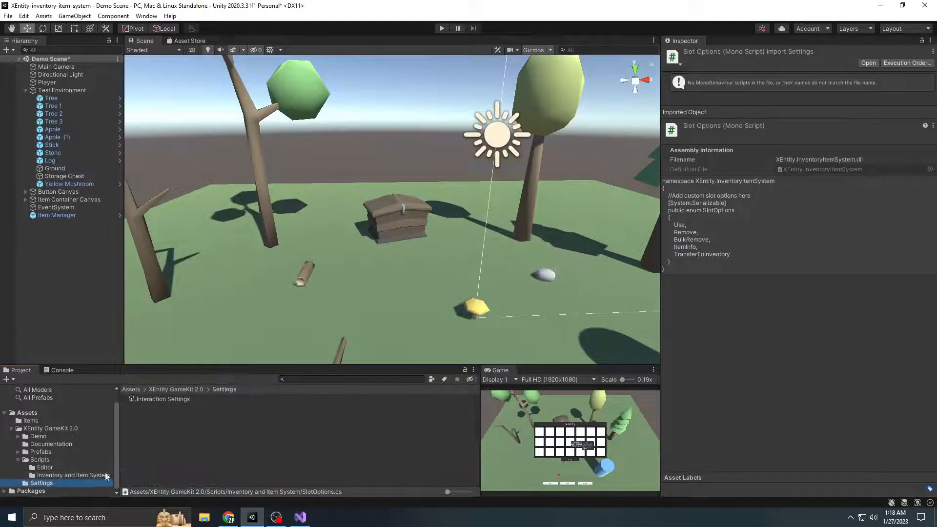
click(168, 400)
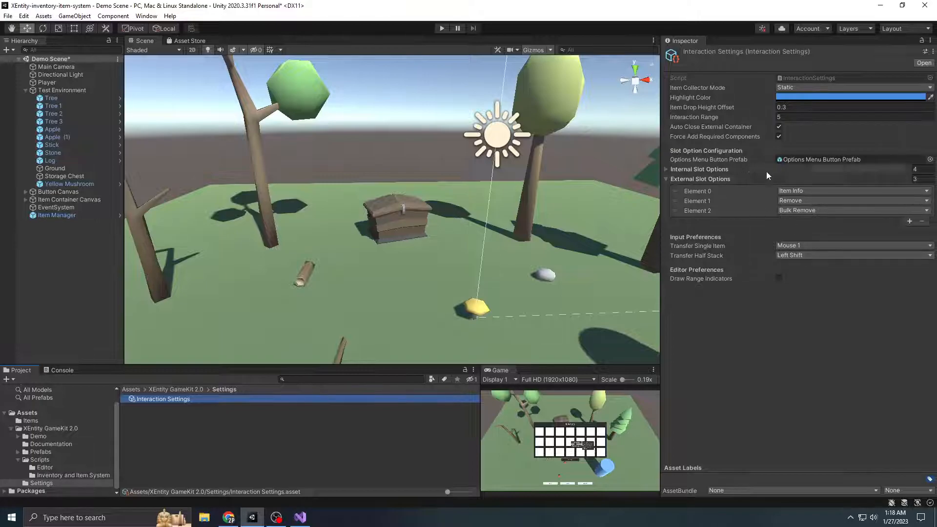
click(699, 180)
click(725, 179)
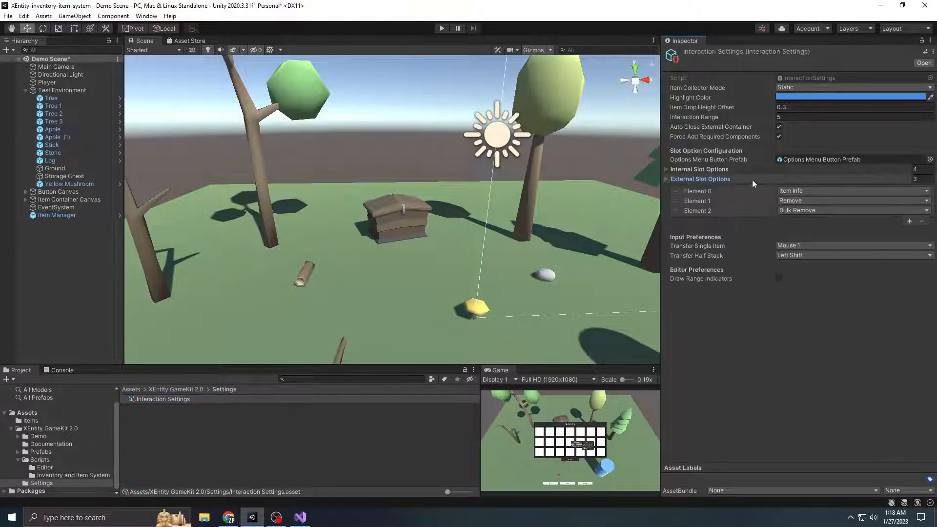
click(910, 231)
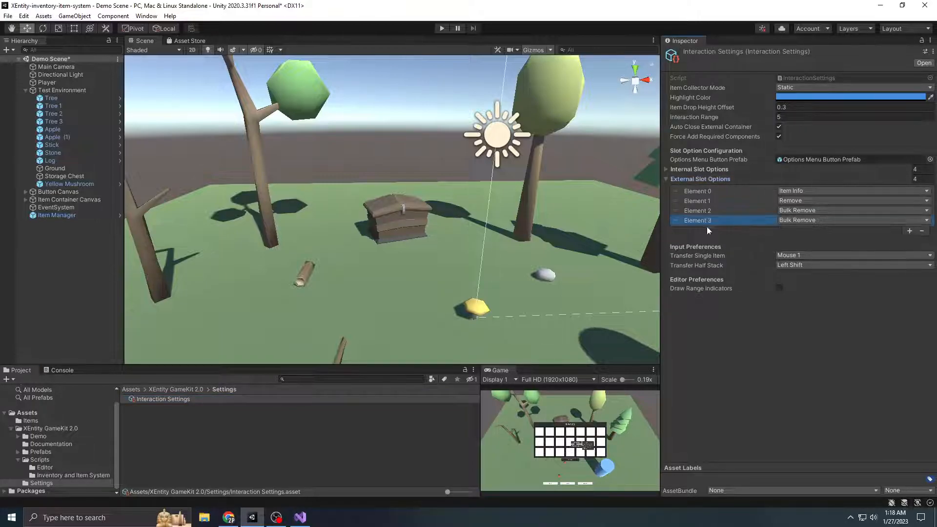
click(819, 220)
click(832, 275)
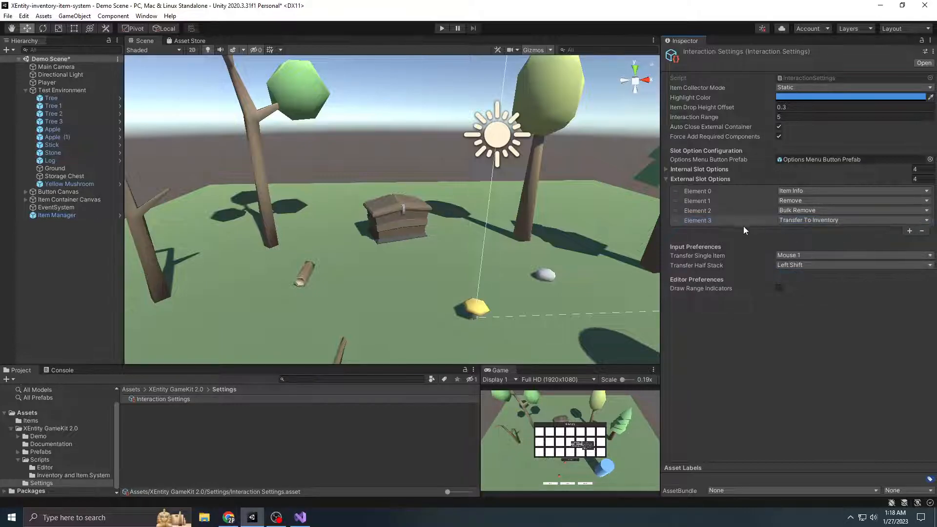
drag(685, 224, 694, 203)
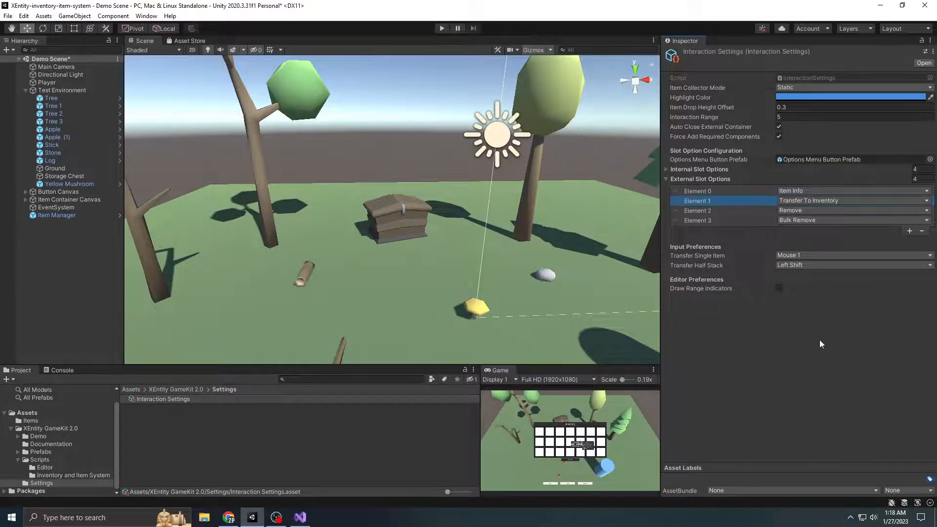
Run the demo scene with the Game view maximized and open the storage chest
click(442, 28)
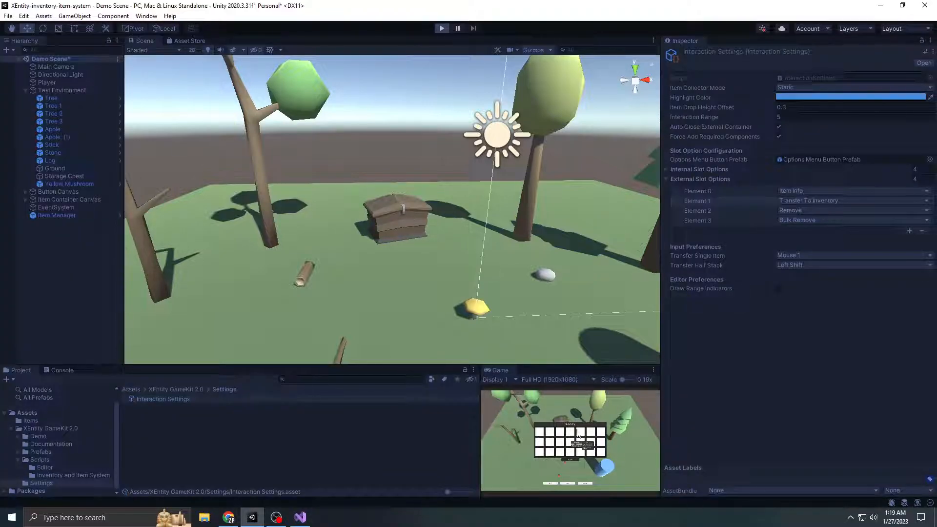
click(654, 370)
click(678, 405)
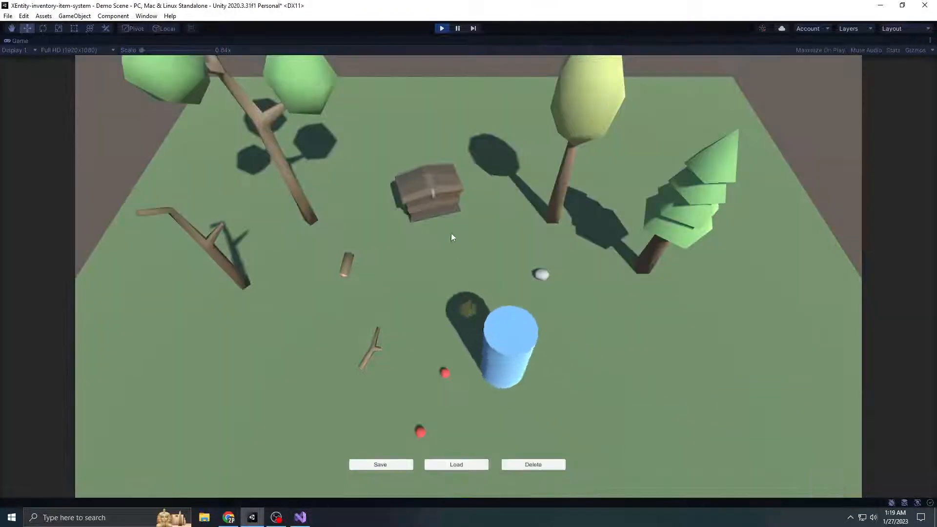
click(436, 198)
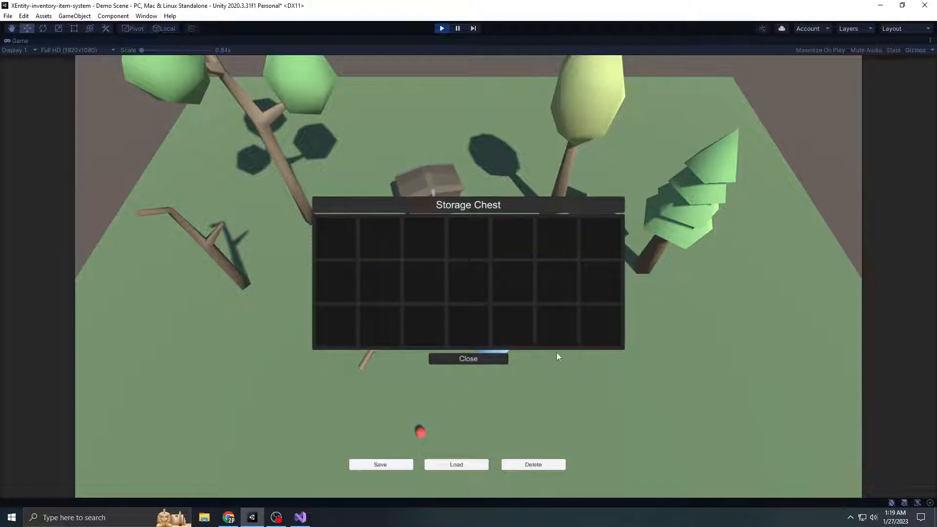
Arrange the Storage Chest and Inventory windows side by side, and move the apple from the inventory into the chest
drag(527, 209, 705, 214)
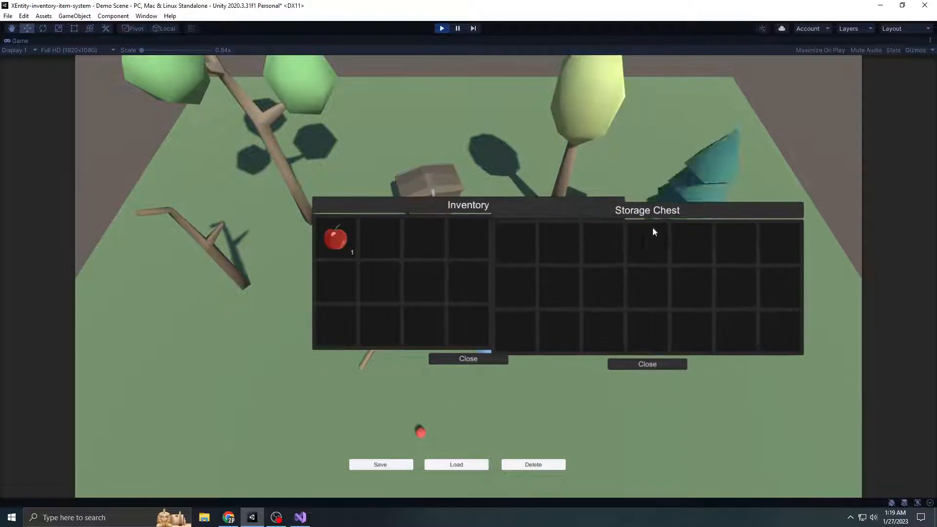
drag(338, 208, 194, 261)
drag(180, 293, 502, 247)
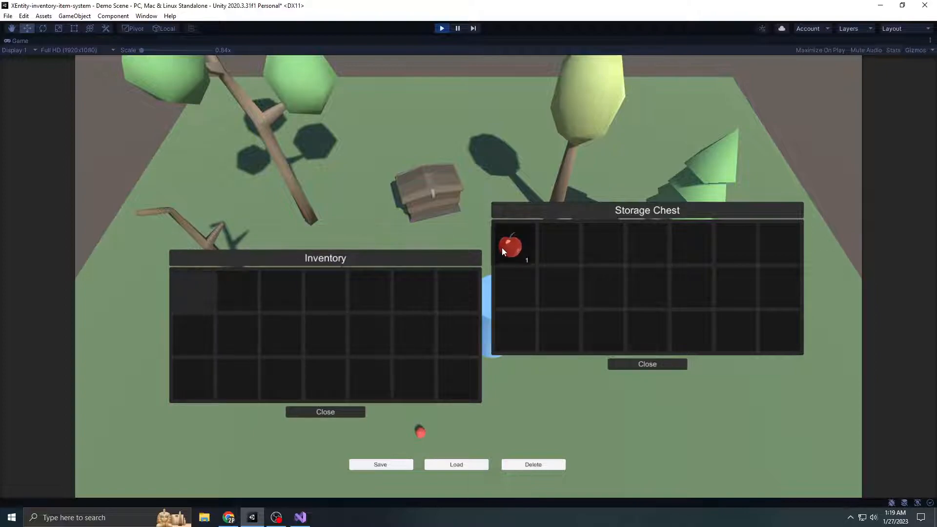
drag(402, 260, 377, 243)
click(316, 394)
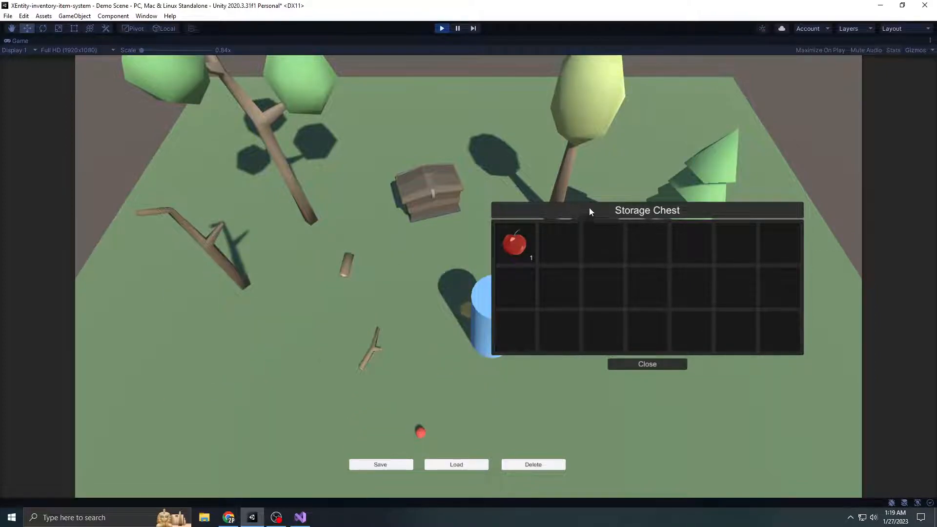
Check the slot options offered for the apple in the storage chest, and stop the running scene
drag(587, 211, 598, 165)
right_click(532, 206)
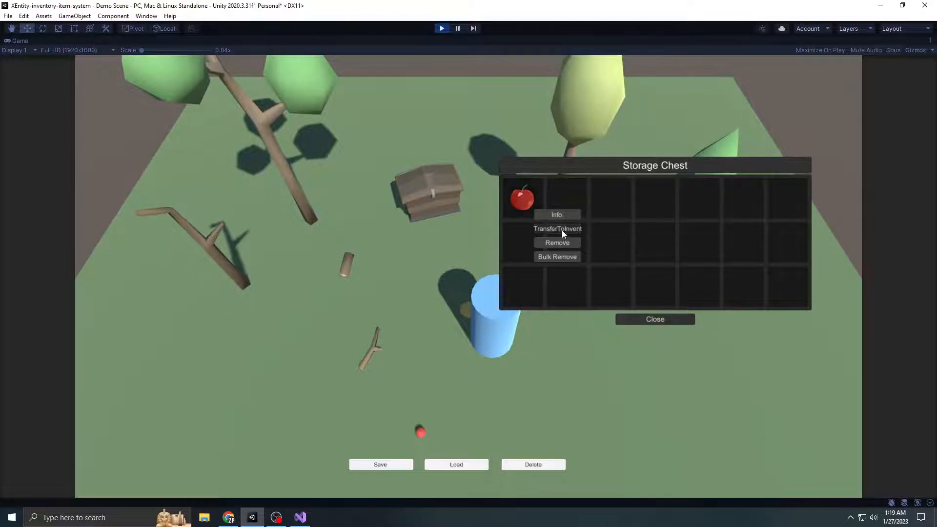
click(684, 322)
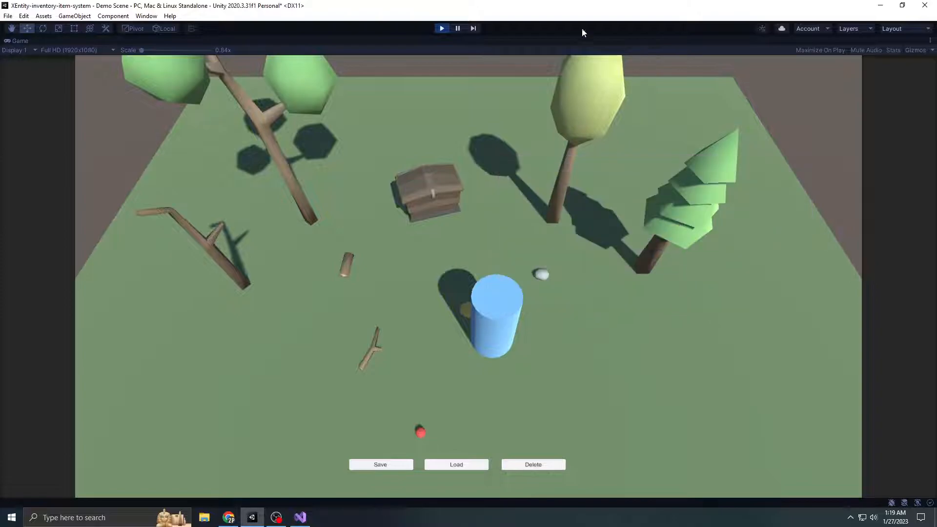
click(443, 28)
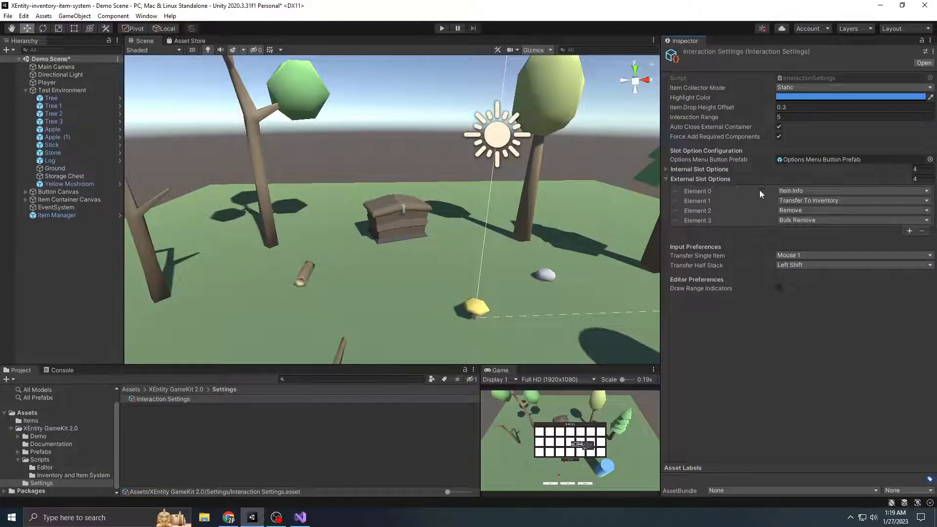
Collapse External Slot Options and open the ItemContainer script from the Inventory and Item System scripts folder
click(706, 180)
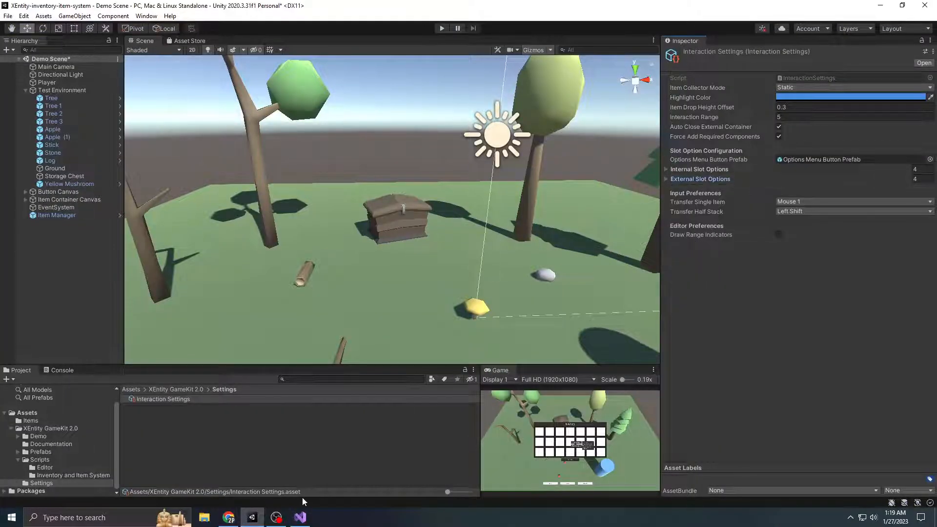
click(219, 467)
click(41, 460)
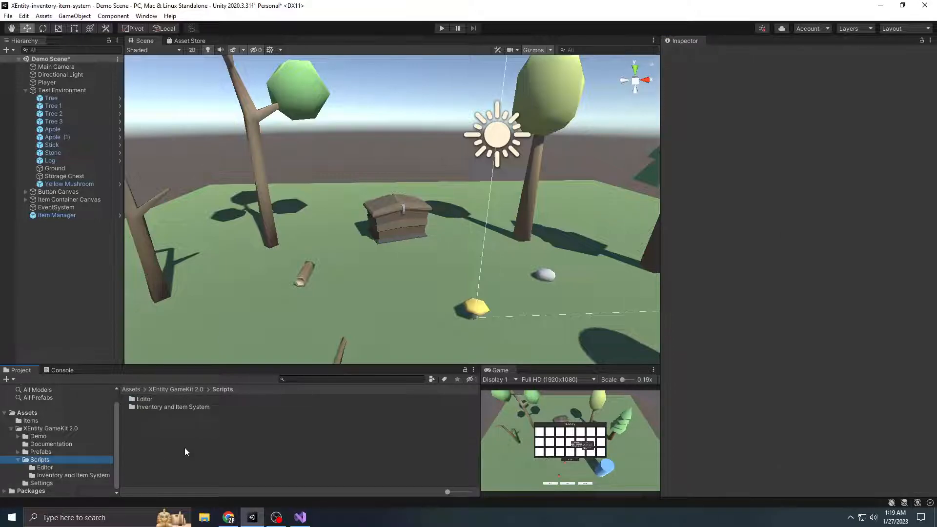
double_click(164, 407)
scroll(205, 445, down, 3)
scroll(194, 466, down, 1)
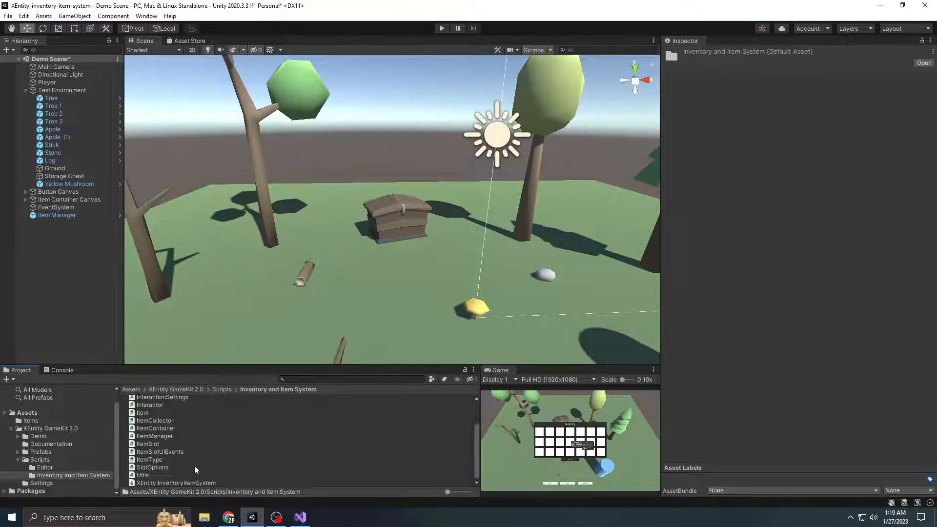
double_click(171, 429)
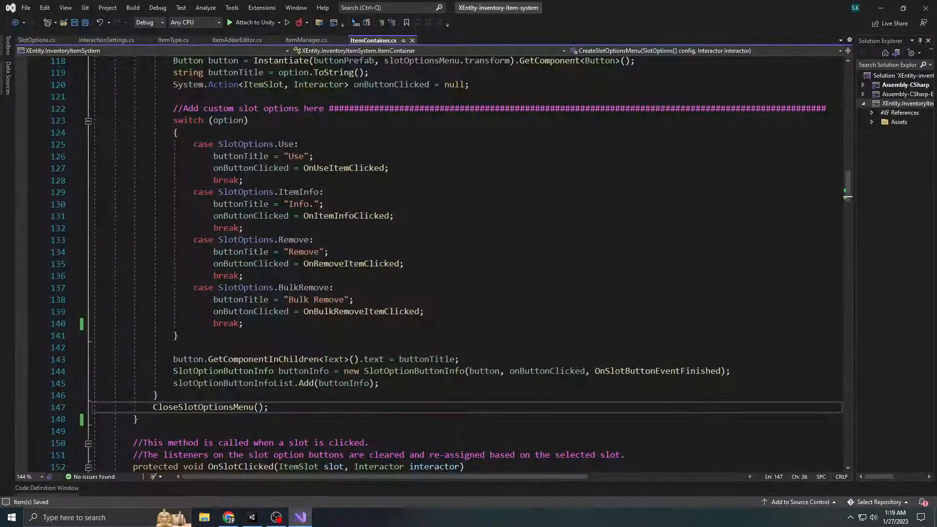
Examine the CreateSlotOptionsMenu method and its switch statement marked for custom slot options
scroll(343, 364, up, 10)
drag(848, 169, 823, 179)
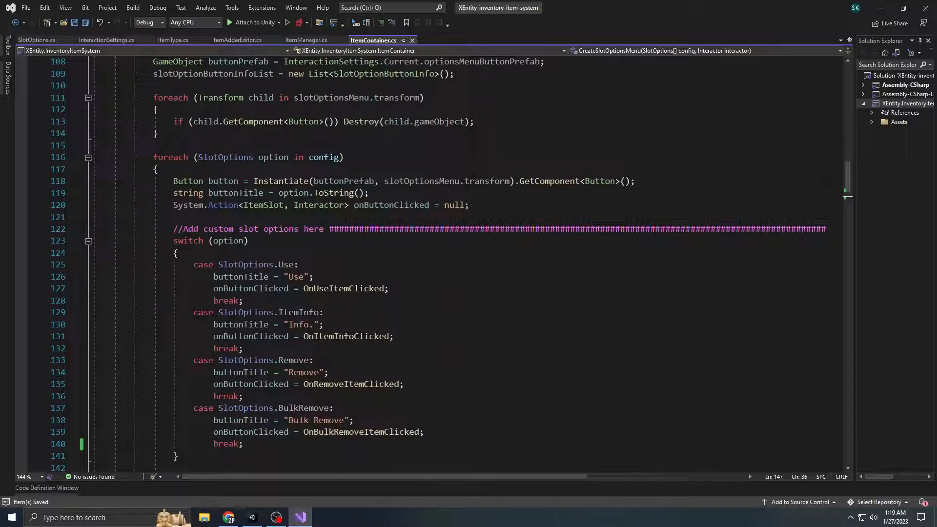
double_click(315, 230)
scroll(320, 233, up, 3)
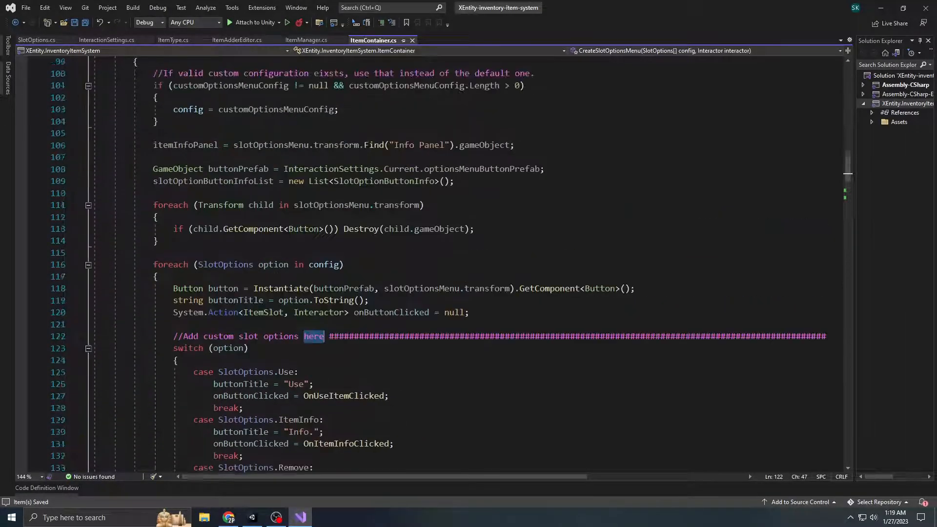
scroll(320, 233, up, 1)
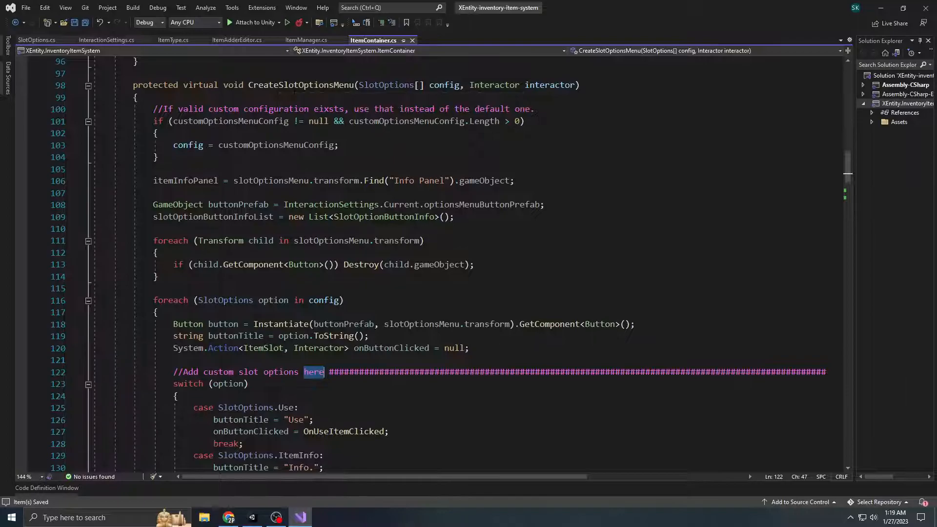
scroll(452, 264, down, 11)
scroll(452, 264, up, 5)
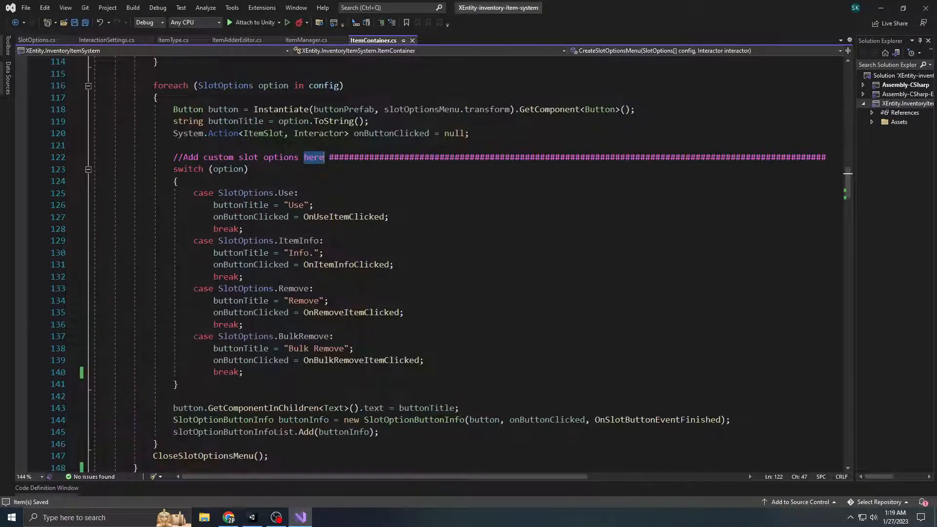
drag(173, 169, 244, 372)
Add a case for SlotOptions.TransferToInventory with a break statement after the BulkRemove case, and save the script
click(258, 374)
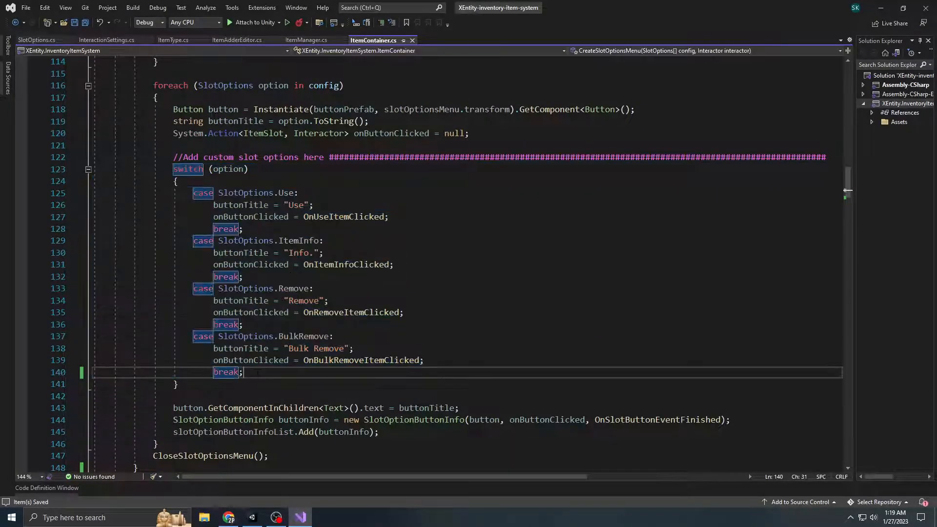
key(Return)
text(ca)
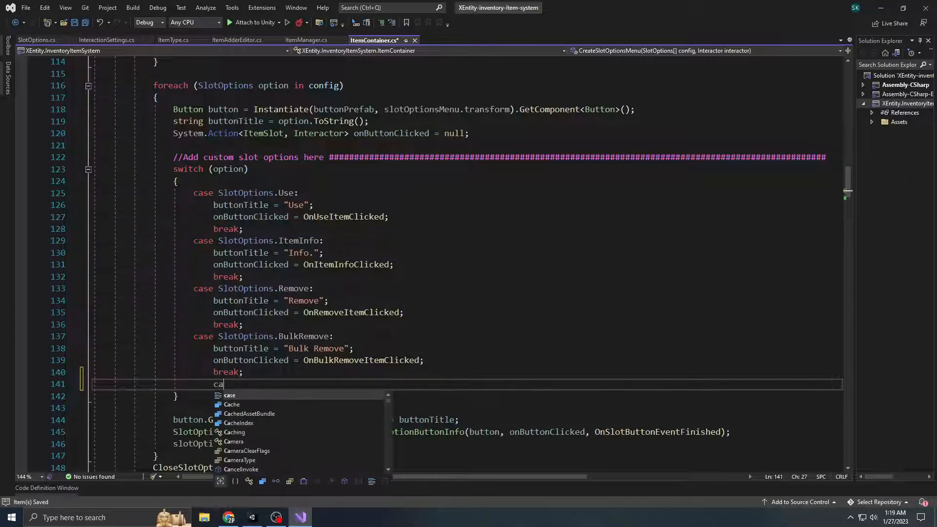
text(se SlotOptions)
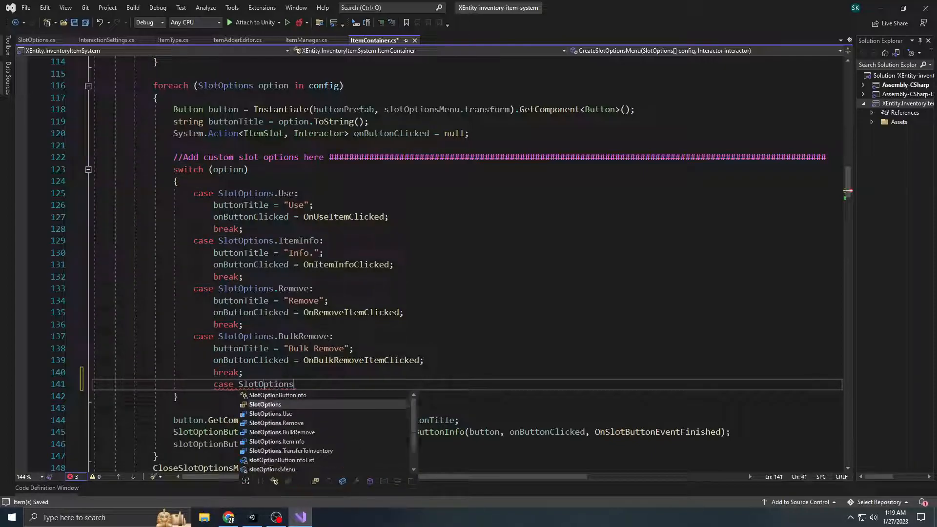
text(.Trans)
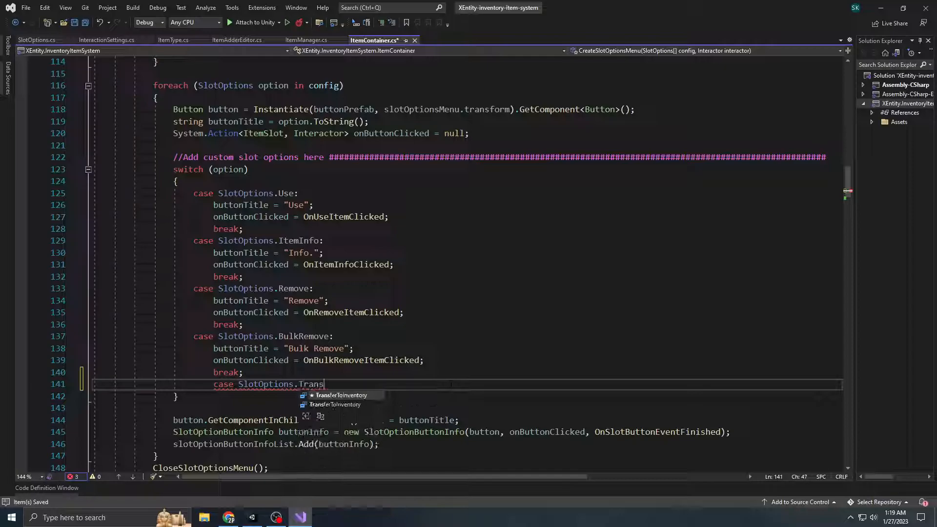
text(ferToInventory:)
key(Return)
text(break;)
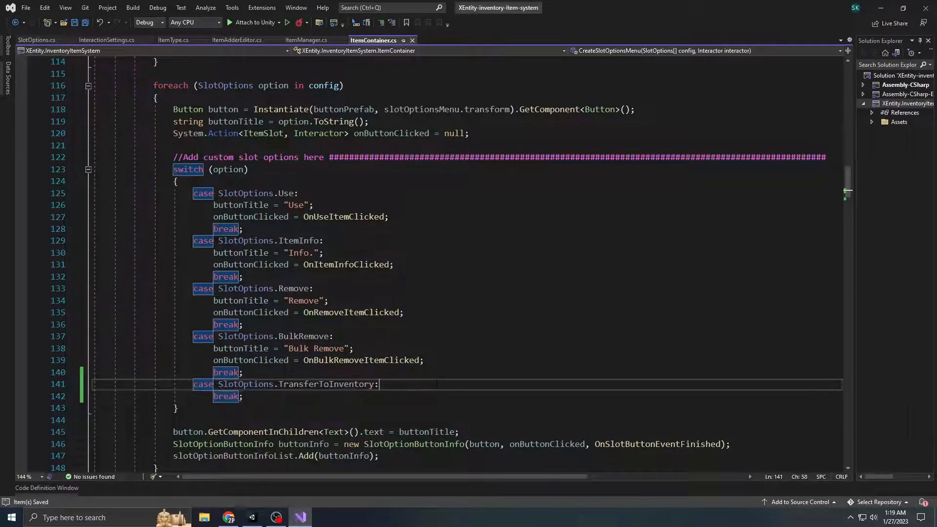
Set buttonTitle to "Transfer" inside the TransferToInventory case and save the script
key(ctrl+Return)
scroll(437, 383, down, 2)
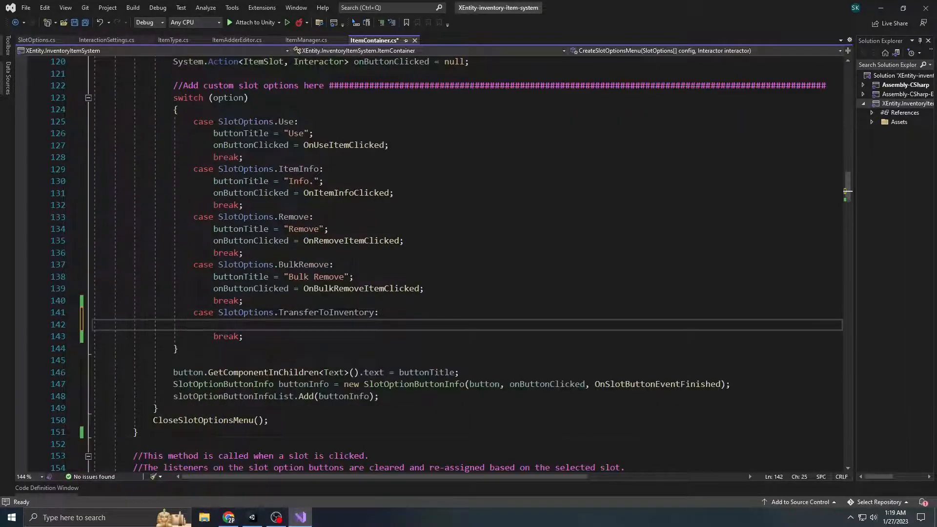
scroll(248, 270, down, 1)
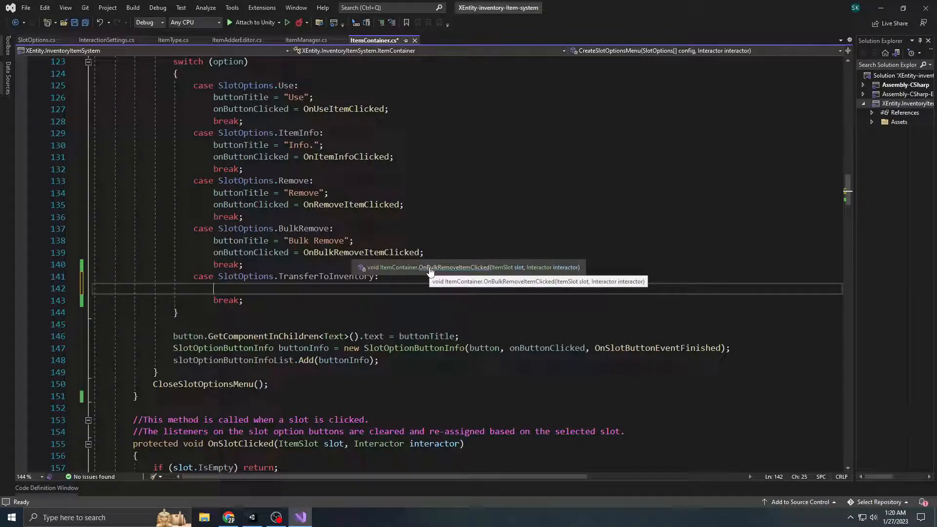
text(buttonTitle = "")
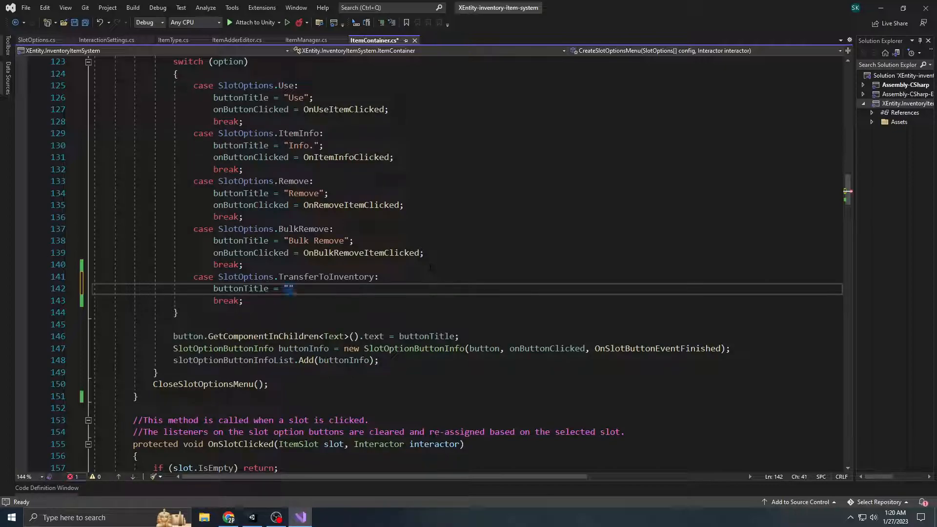
key(Left)
text(Transfer)
key(Right)
text(;)
key(ctrl+s)
Begin an onButtonClicked assignment on a new line below the "Transfer" button title
scroll(449, 263, down, 1)
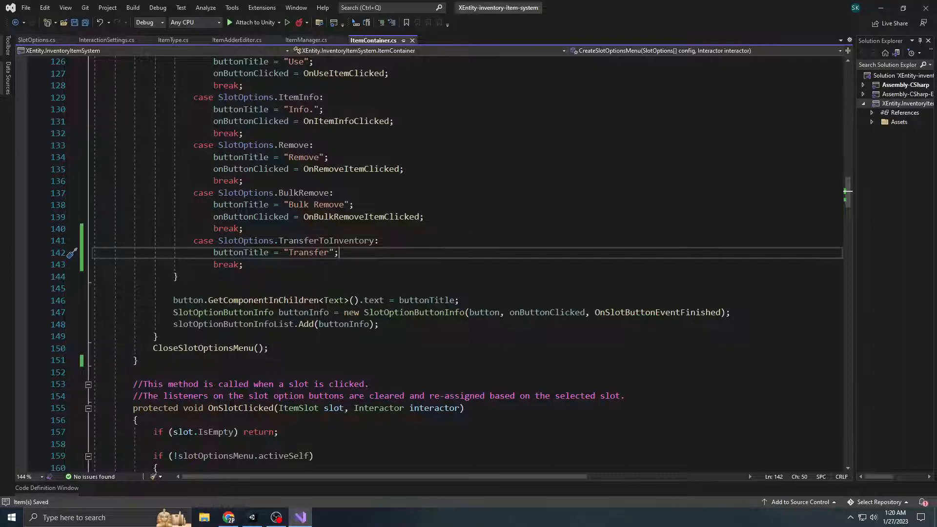
key(Return)
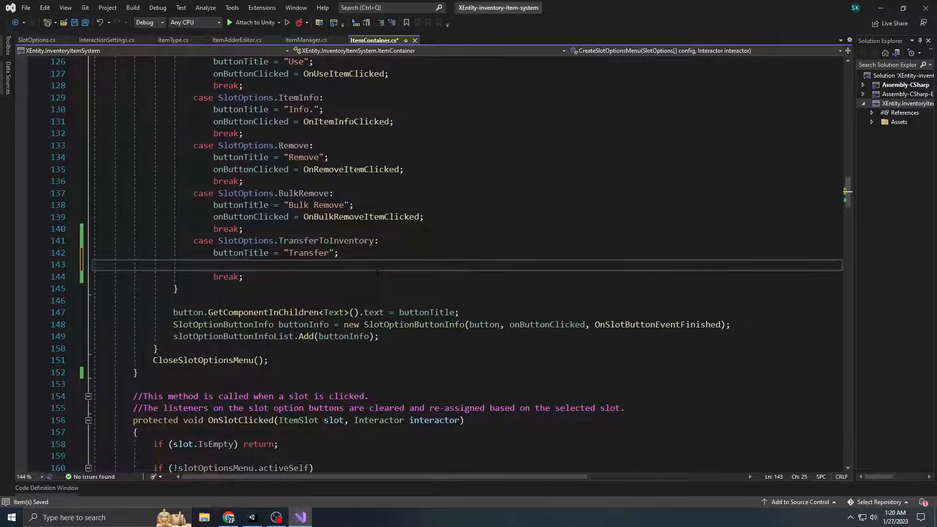
text(onButtonClicked)
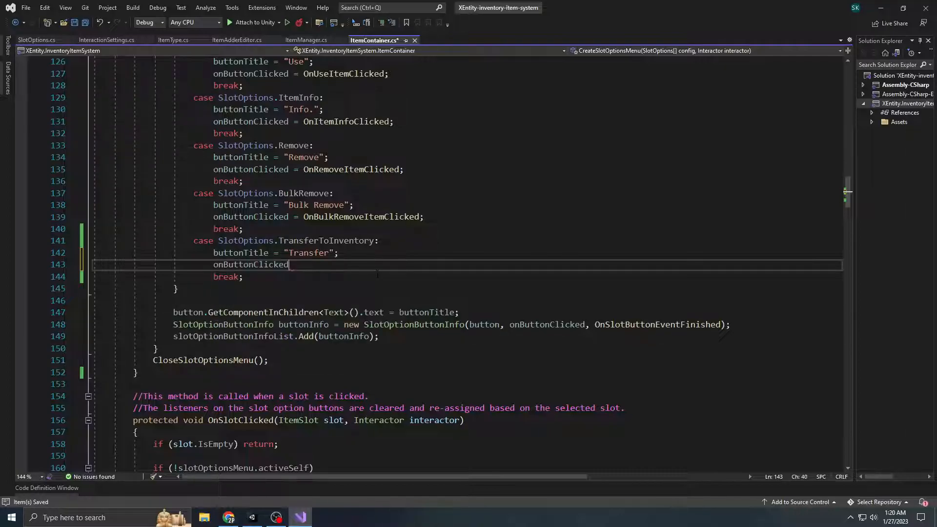
text( =)
text(() => { })
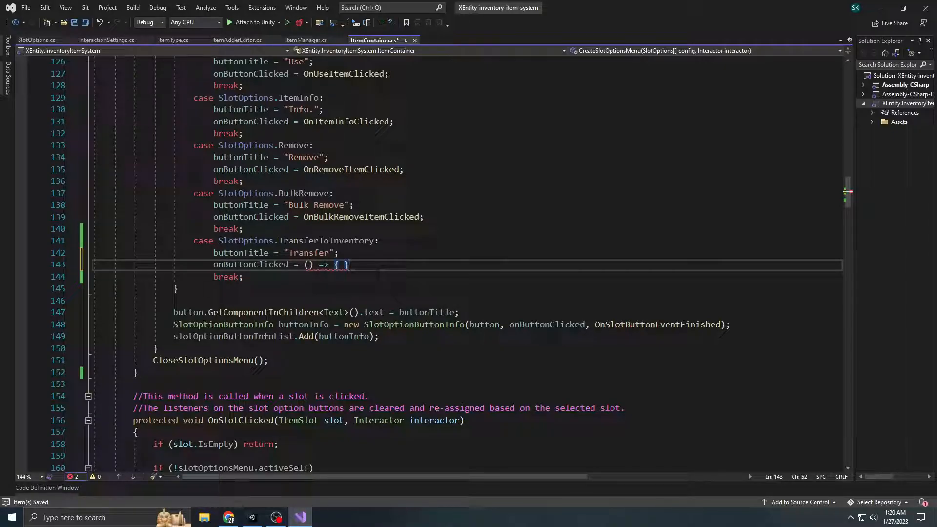
key(BackSpace)
key(BackSpace)
key(BackSpace)
key(BackSpace)
key(BackSpace)
key(BackSpace)
key(BackSpace)
key(BackSpace)
key(BackSpace)
scroll(376, 273, down, 1)
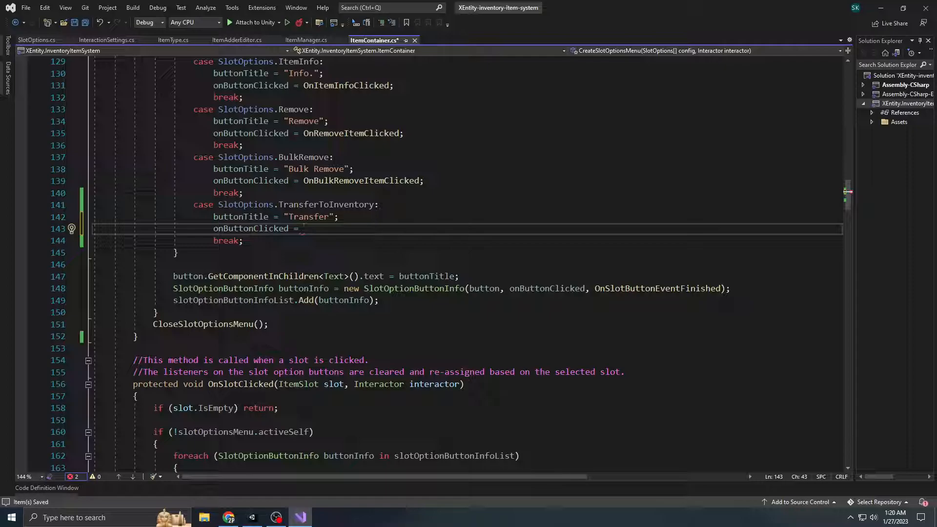
Assign onButtonClicked an inline delegate with parameters ItemSlot slot and Interactor interactor and an empty body
text(delega)
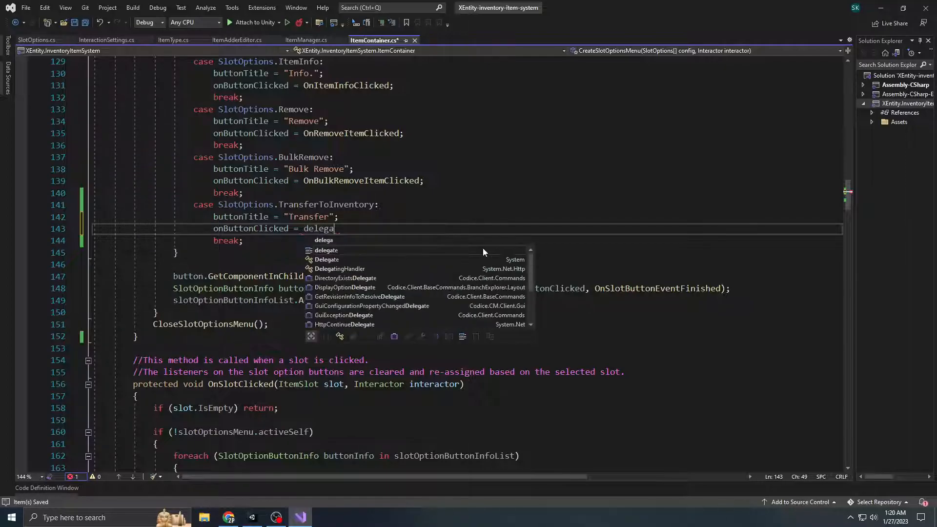
text(te (ItemSlot)
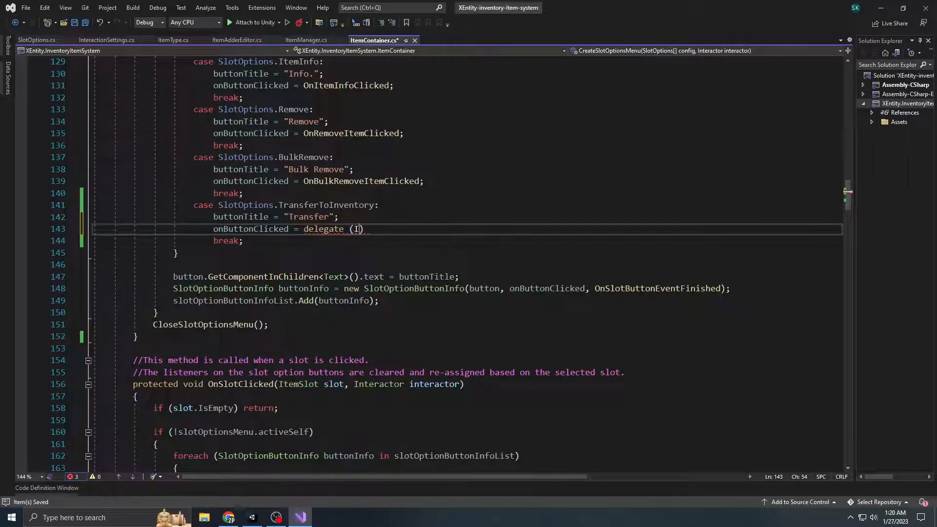
text( slot, Intera)
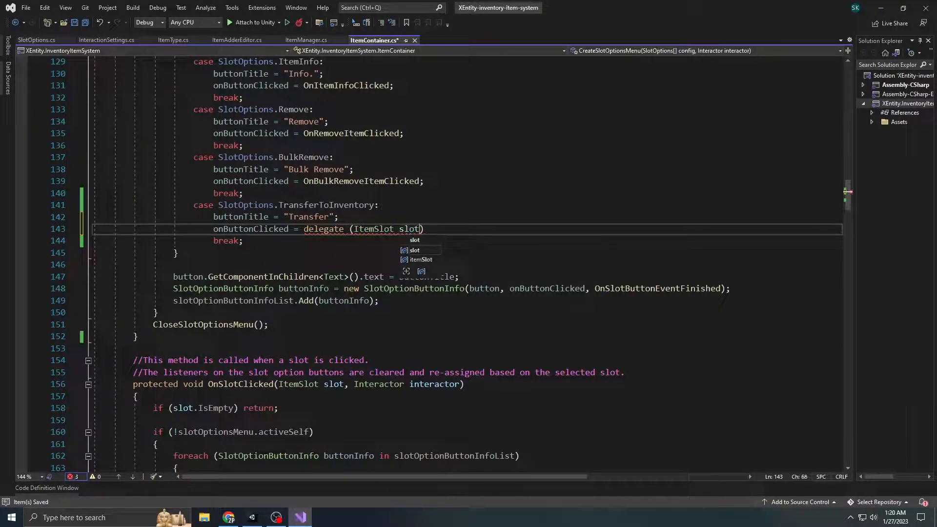
text(ctor )
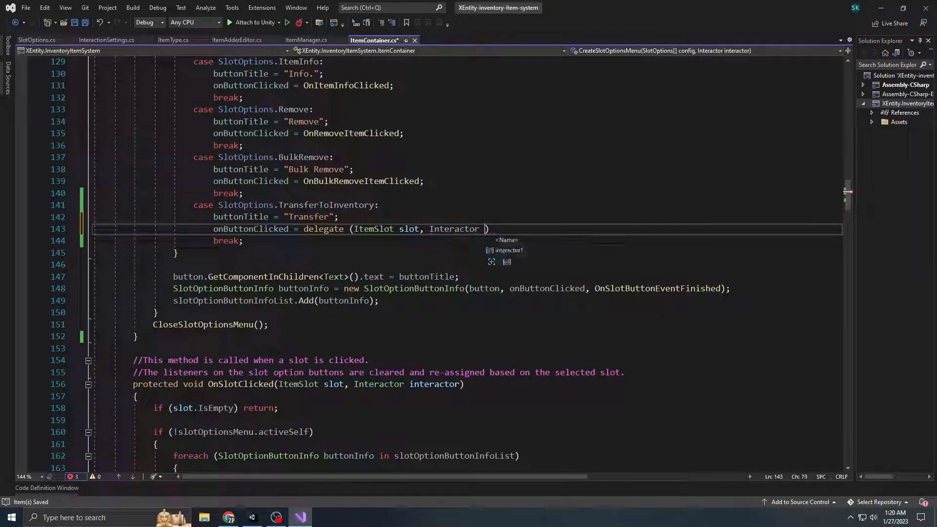
text(interactor))
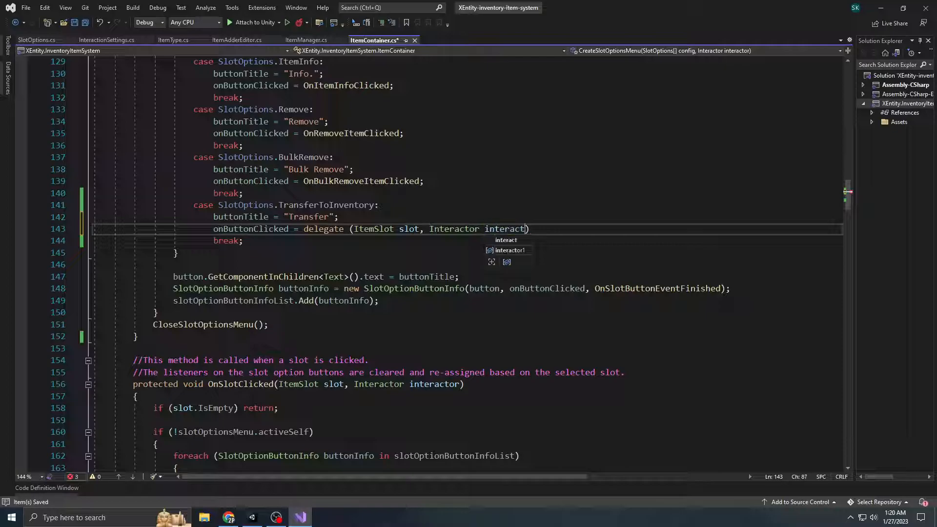
text( { };)
key(Left)
key(Left)
key(Left)
key(Return)
key(ctrl+z)
key(Return)
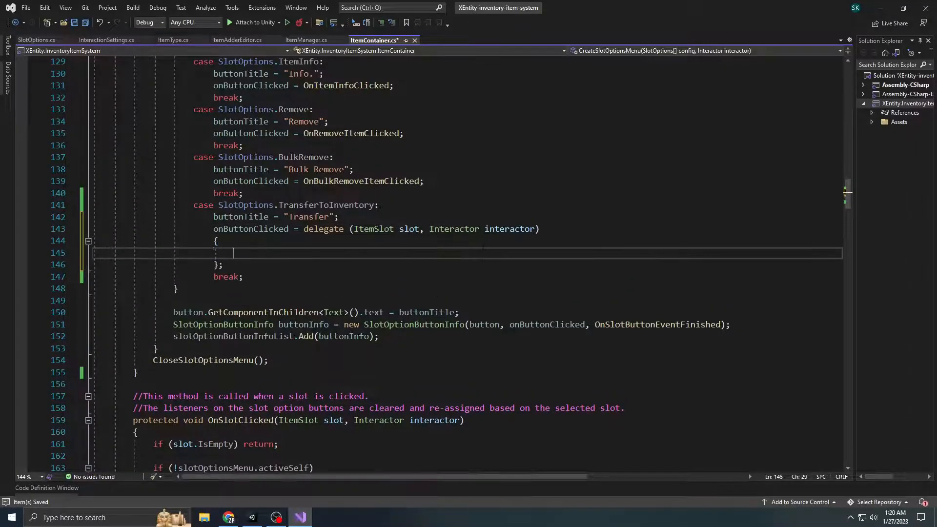
Remove the inline delegate from the onButtonClicked assignment, leaving its right-hand side blank
key(Down)
key(ctrl+BackSpace)
key(ctrl+BackSpace)
key(ctrl+BackSpace)
key(ctrl+BackSpace)
key(ctrl+BackSpace)
key(ctrl+BackSpace)
key(ctrl+BackSpace)
key(ctrl+BackSpace)
key(ctrl+BackSpace)
key(ctrl+BackSpace)
key(ctrl+BackSpace)
key(ctrl+BackSpace)
key(ctrl+BackSpace)
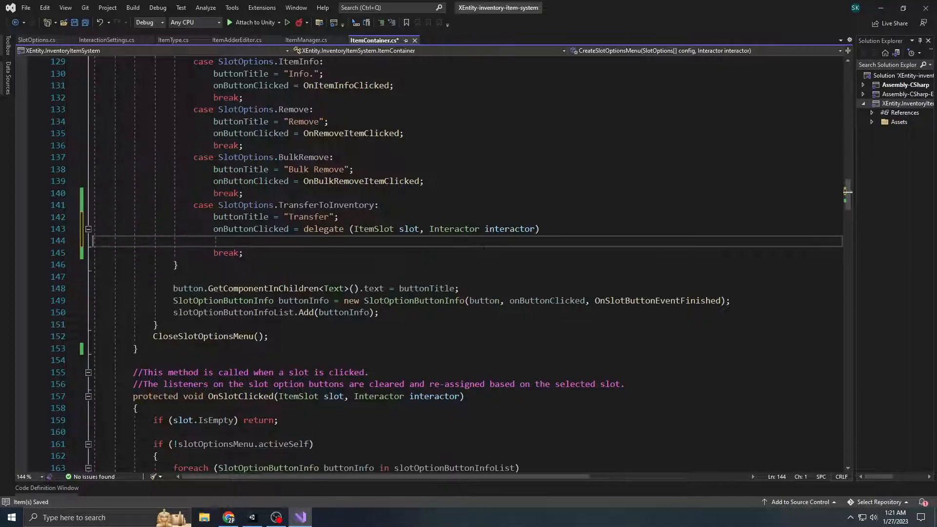
key(ctrl+BackSpace)
key(ctrl+BackSpace)
key(ctrl+BackSpace)
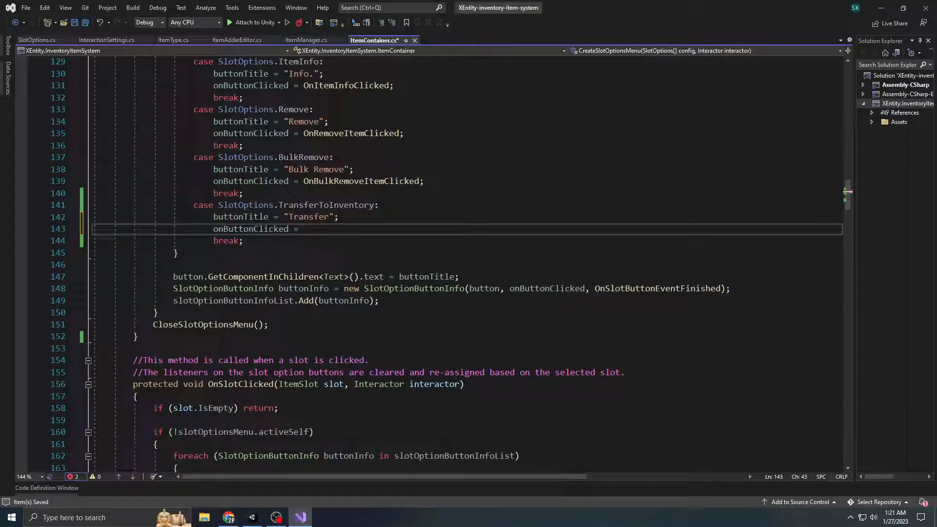
Add an empty private void method OnTransferToInventoryClicked() below CreateSlotOptionsMenu
click(207, 350)
key(Return)
key(Return)
key(Up)
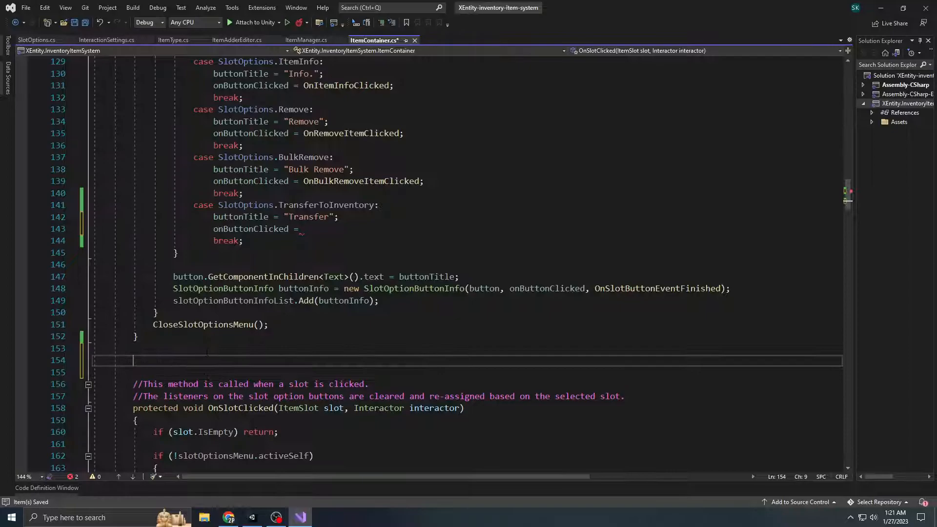
text(private void)
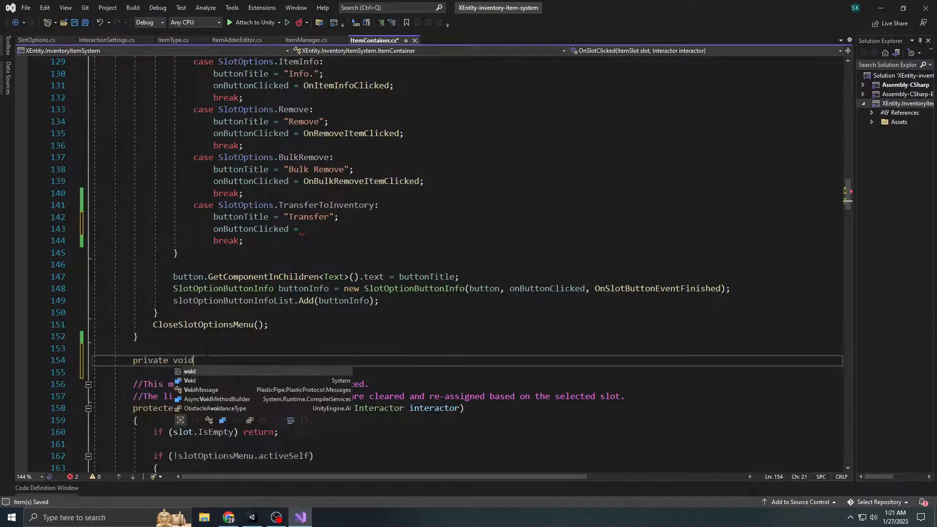
text( OnTransferToInventoryClicked() {)
key(Left)
key(Left)
key(Return)
key(Return)
key(ctrl+z)
key(Right)
key(Return)
key(Return)
key(BackSpace)
key(BackSpace)
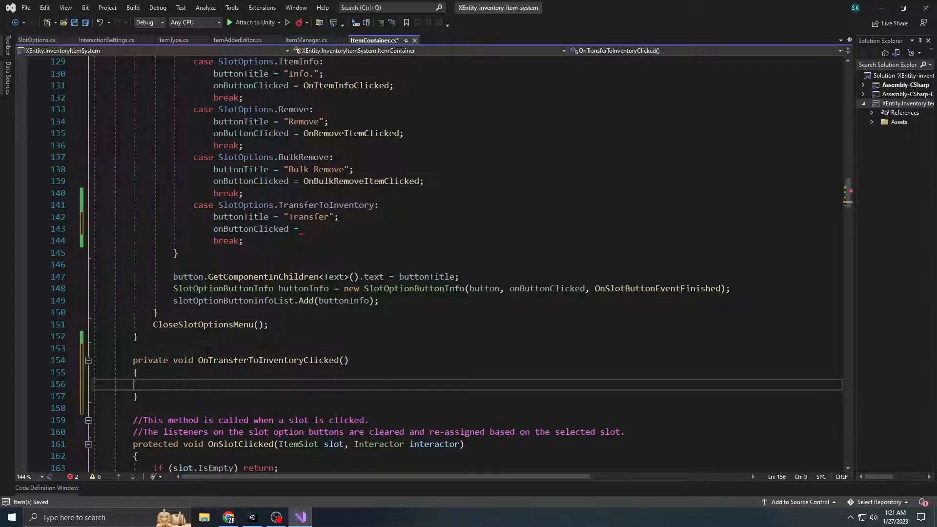
Give OnTransferToInventoryClicked the parameters ItemSlot slot and Interactor interactor, and save the script
click(350, 360)
key(Left)
text(ItemSlo)
text(t slot, Interacgt)
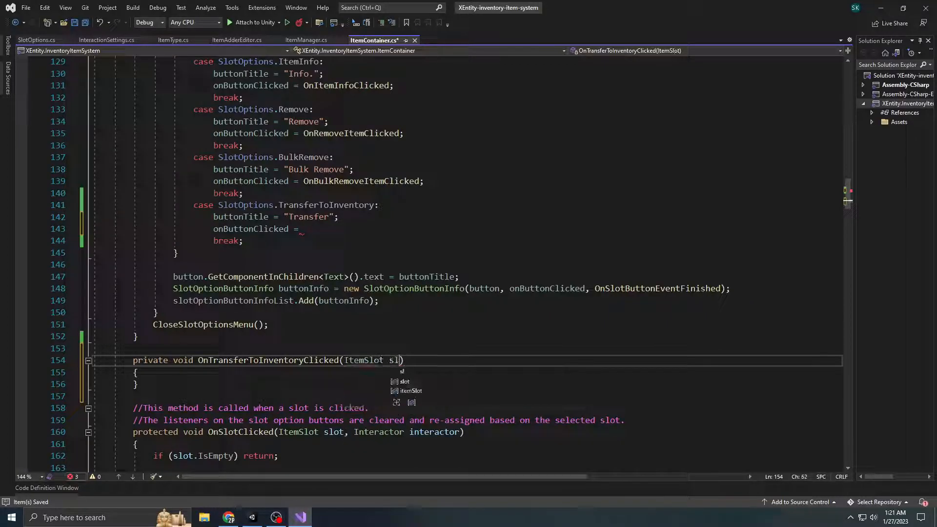
text(or)
key(Return)
key(ctrl+BackSpace)
key(ctrl+BackSpace)
key(ctrl+BackSpace)
text(Interactor interactor)
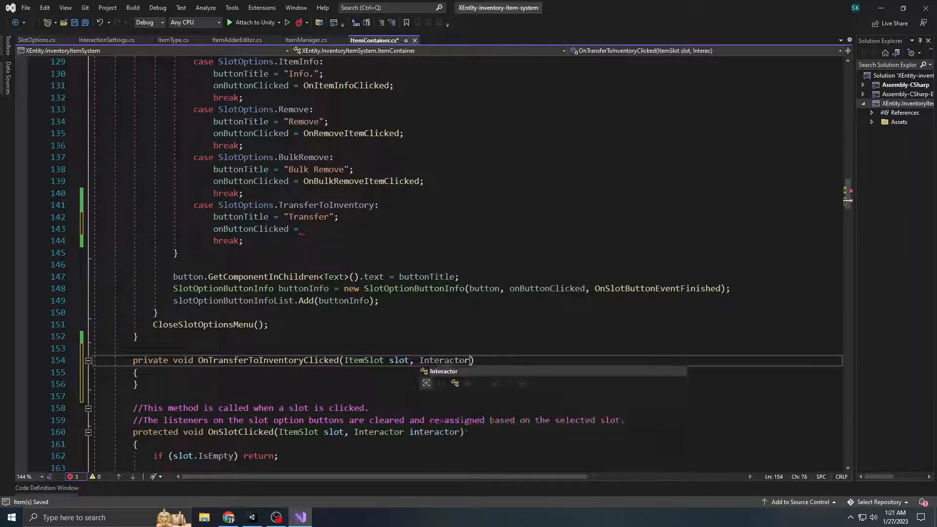
key(ctrl+s)
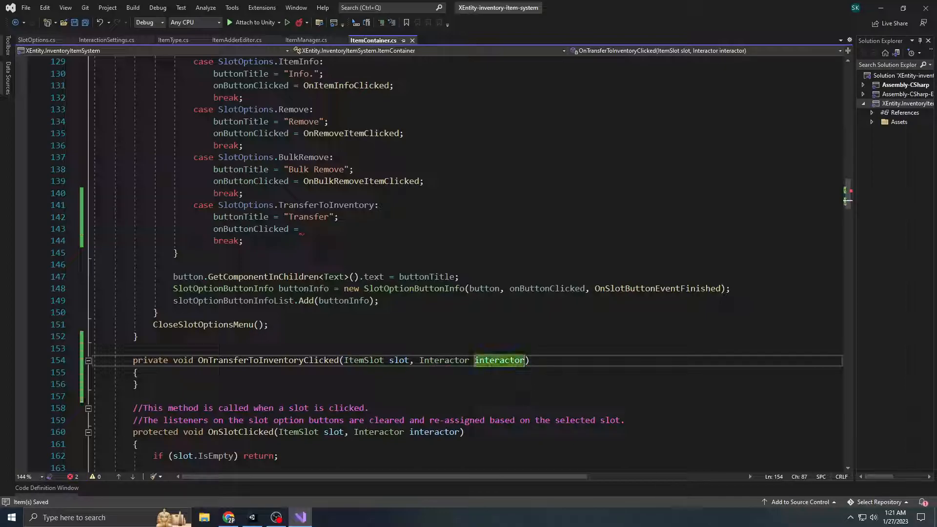
Open a blank line in the OnTransferToInventoryClicked body, assign OnTransferToInventoryClicked to onButtonClicked in the "Transfer" case, and save
scroll(302, 343, down, 1)
click(301, 348)
key(Return)
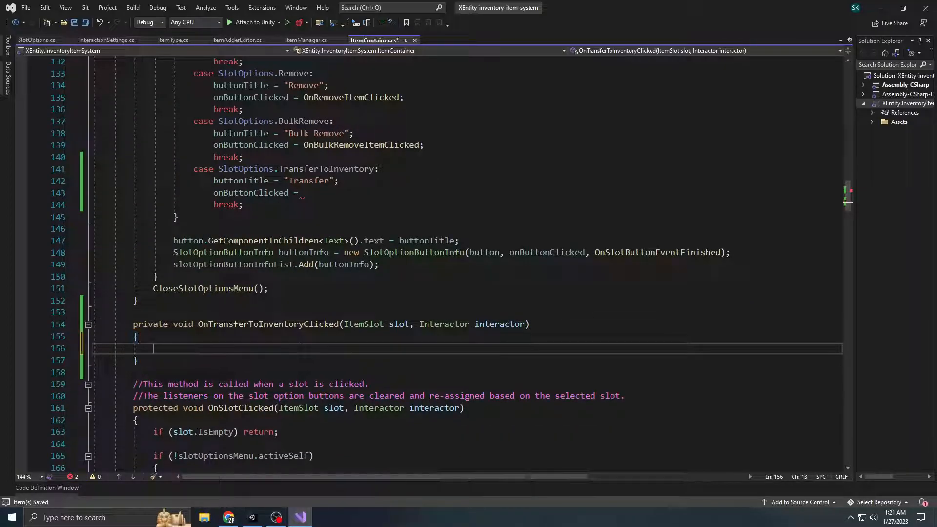
click(304, 192)
text(On)
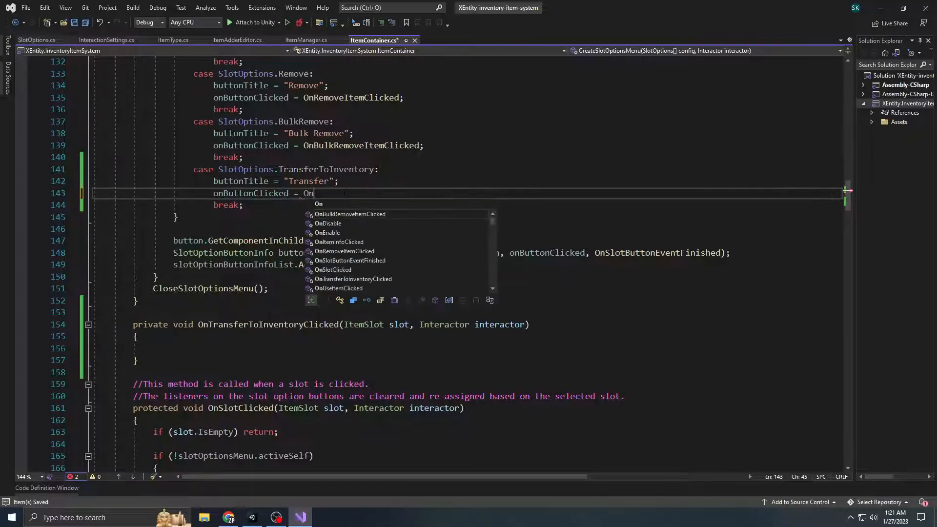
text(TransferToInventoryClicked;)
key(ctrl+s)
Start a Utils.TransferItemQuantity call in the OnTransferToInventoryClicked body with slot as its first argument
click(190, 347)
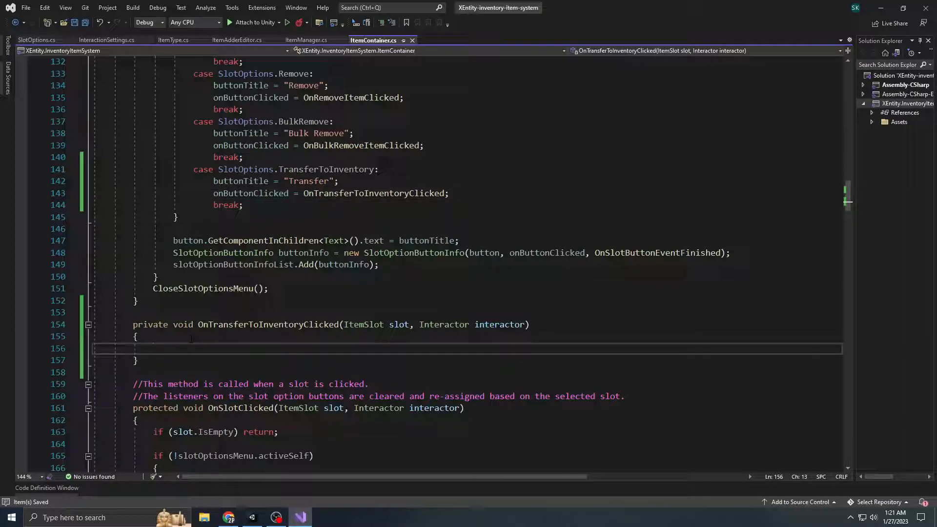
scroll(228, 351, up, 1)
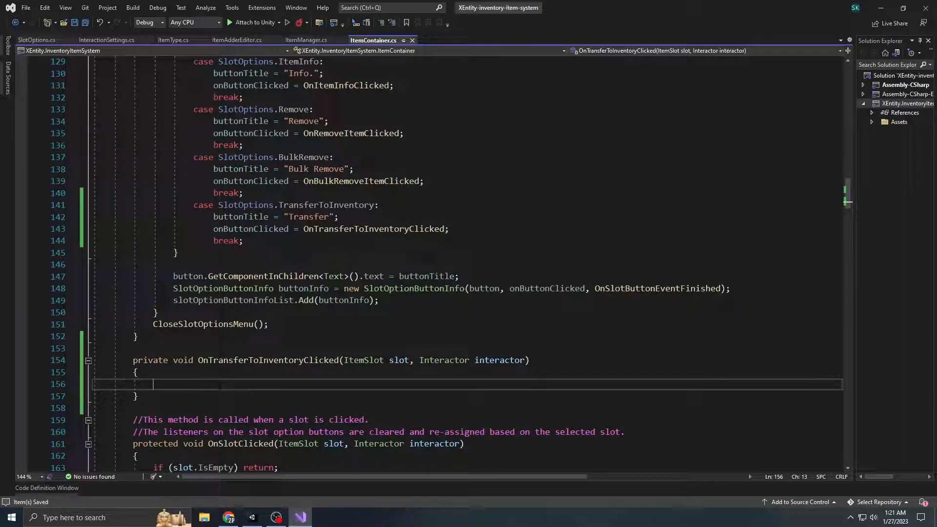
drag(412, 360, 344, 360)
click(271, 382)
text(Utils.TransferItemQuantity();)
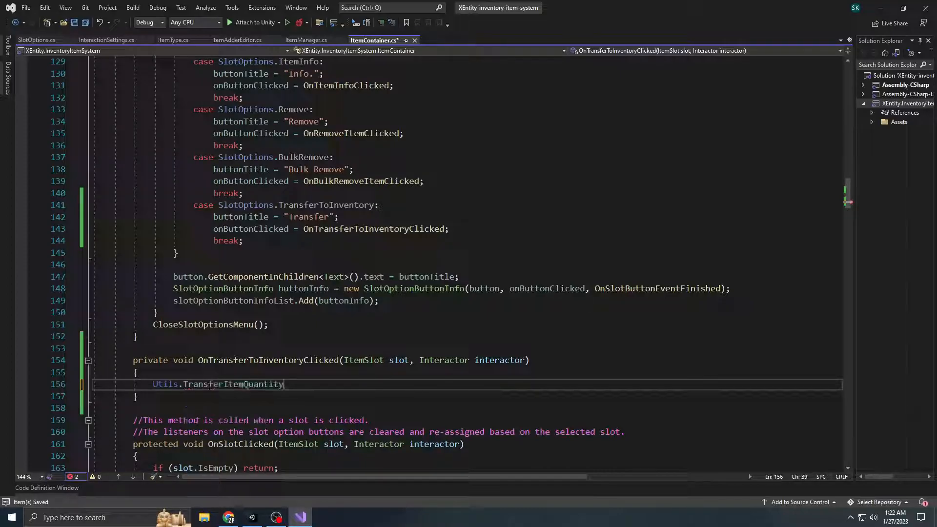
key(Left)
key(Left)
text(slot.sl)
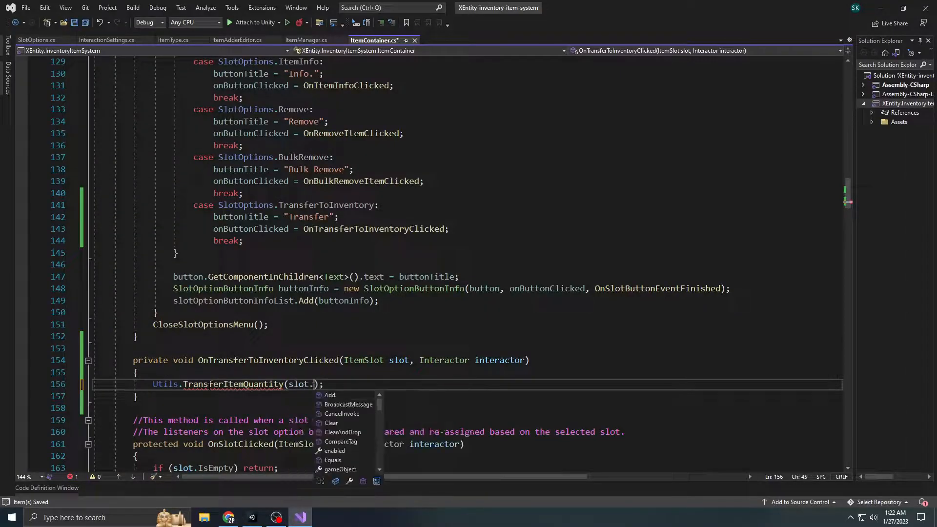
key(Tab)
key(ctrl+BackSpace)
key(BackSpace)
text(,)
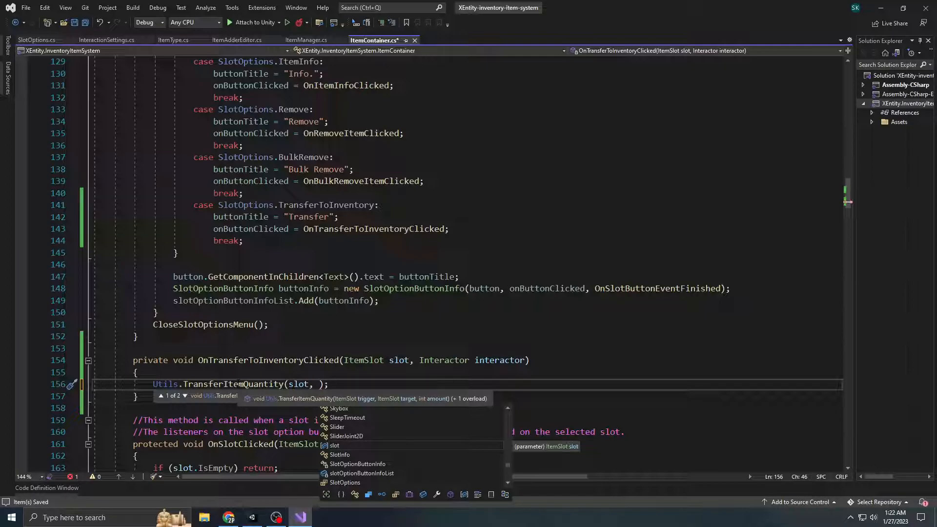
Complete the TransferItemQuantity call with the arguments interactor.inventory and slot.itemCount, and save the script
text(interactor.i)
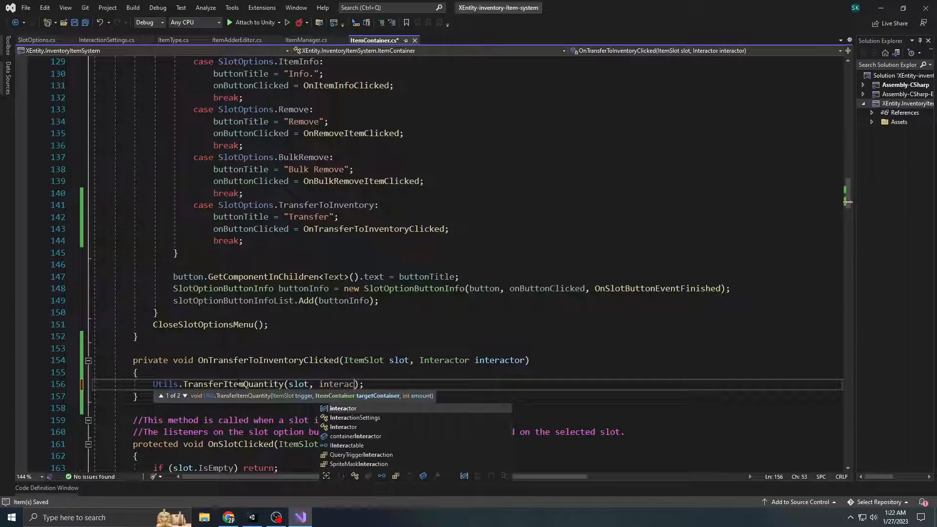
text(nventory,)
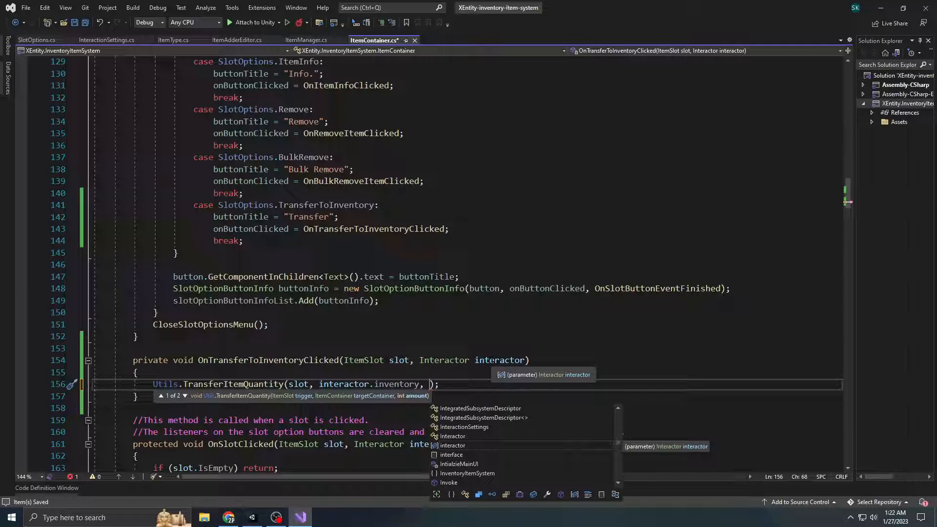
text(slot.ite)
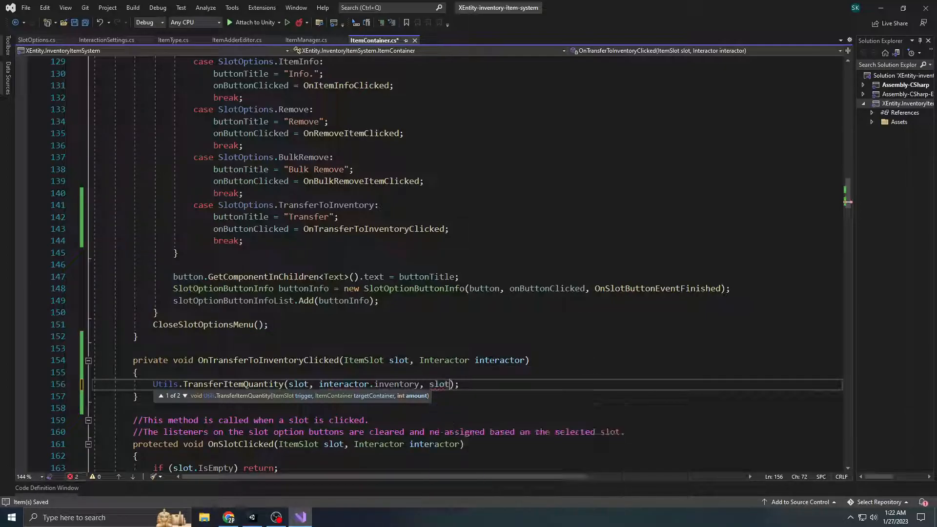
text(mCount)
key(Tab)
key(ctrl+s)
click(492, 409)
scroll(492, 408, down, 1)
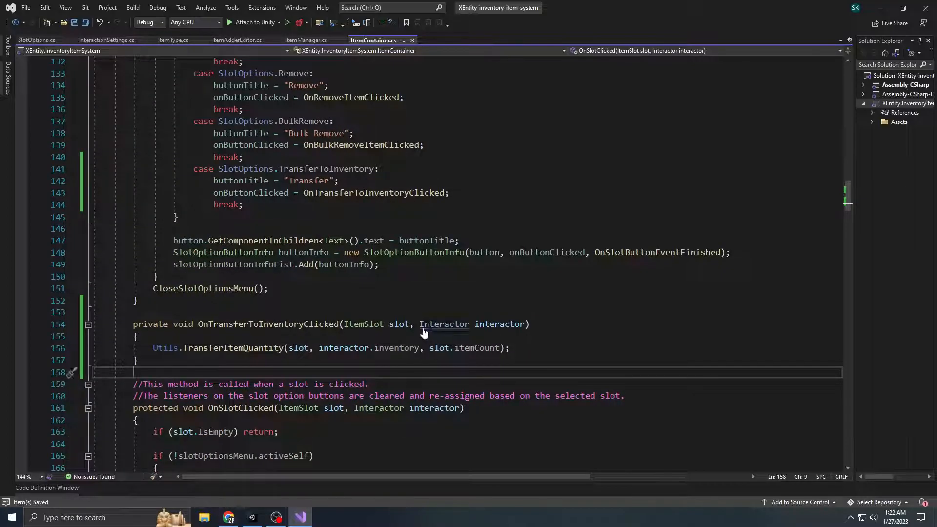
Switch to Unity, run the Demo Scene in Play mode, and maximize the Game view
click(253, 517)
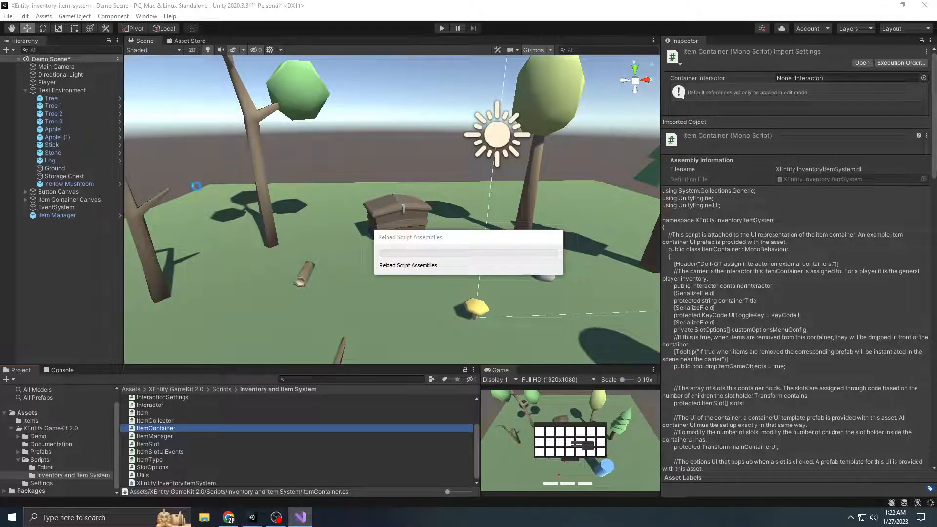
click(442, 28)
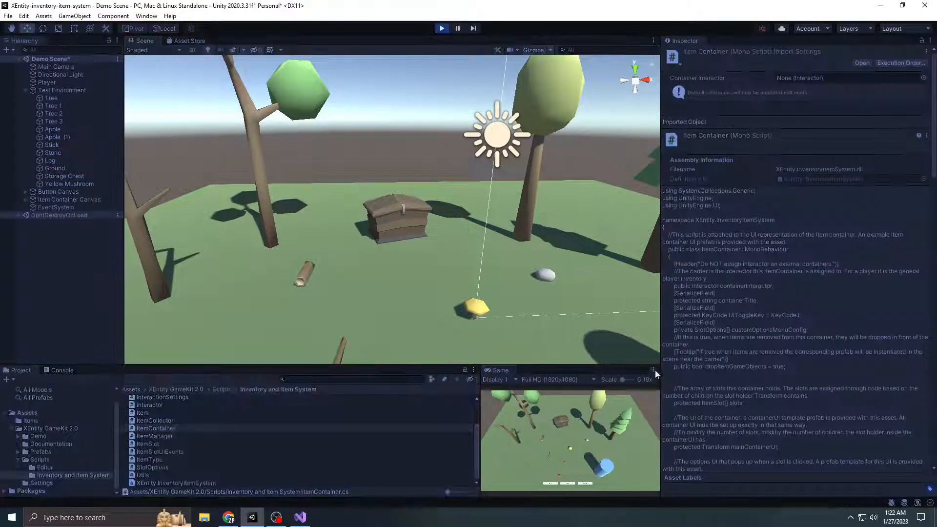
click(654, 370)
click(679, 403)
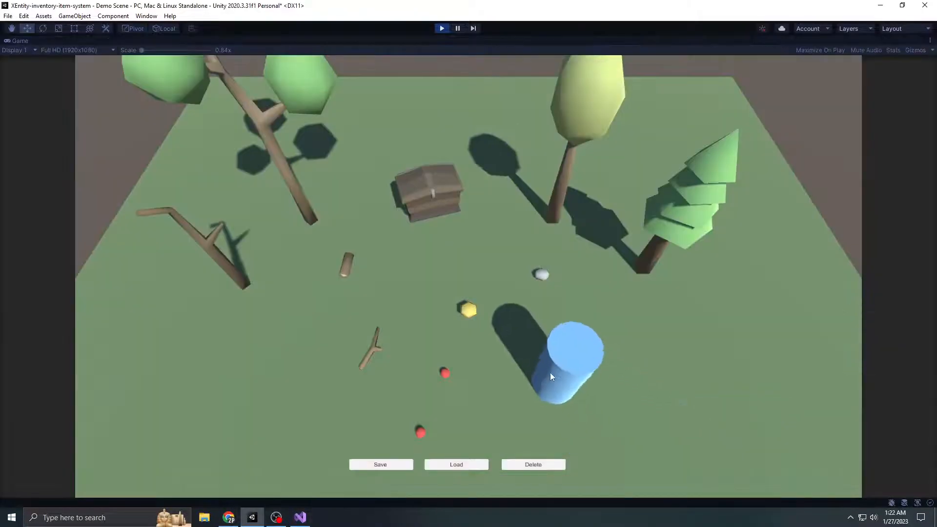
Collect the two apples, the stone and the yellow mushroom, and open both the inventory and the storage chest
click(443, 374)
click(420, 427)
key(a)
key(w)
click(540, 272)
click(444, 207)
click(496, 359)
key(d)
key(i)
click(424, 181)
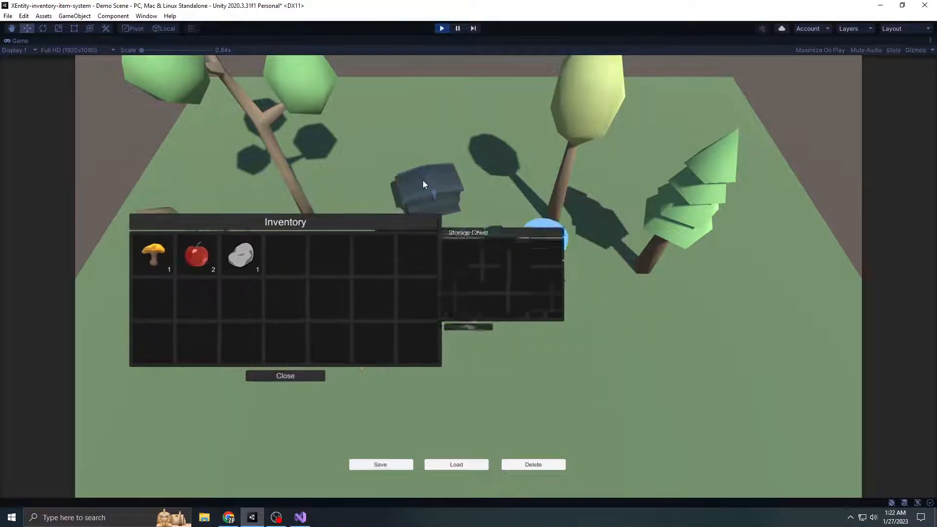
Move the two apples into the storage chest and return them to the inventory with the Transfer slot option
drag(199, 259, 552, 252)
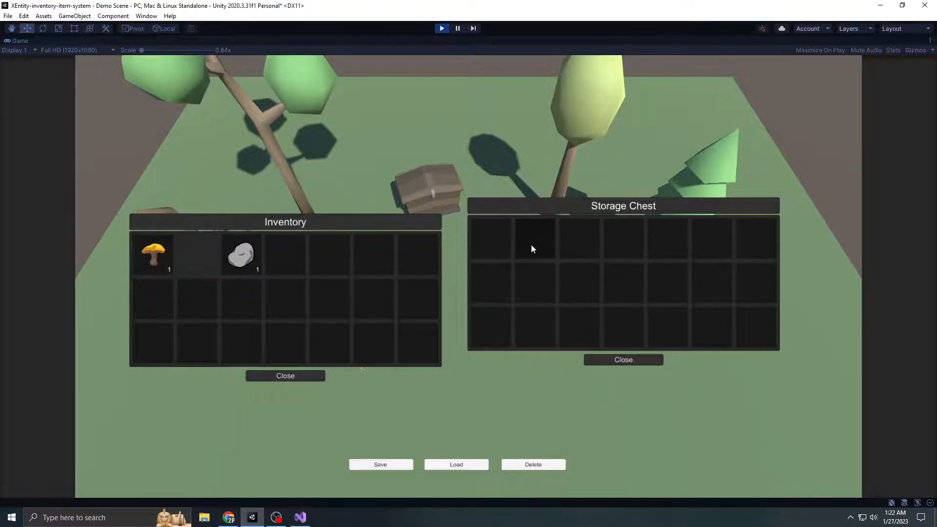
drag(590, 207, 642, 205)
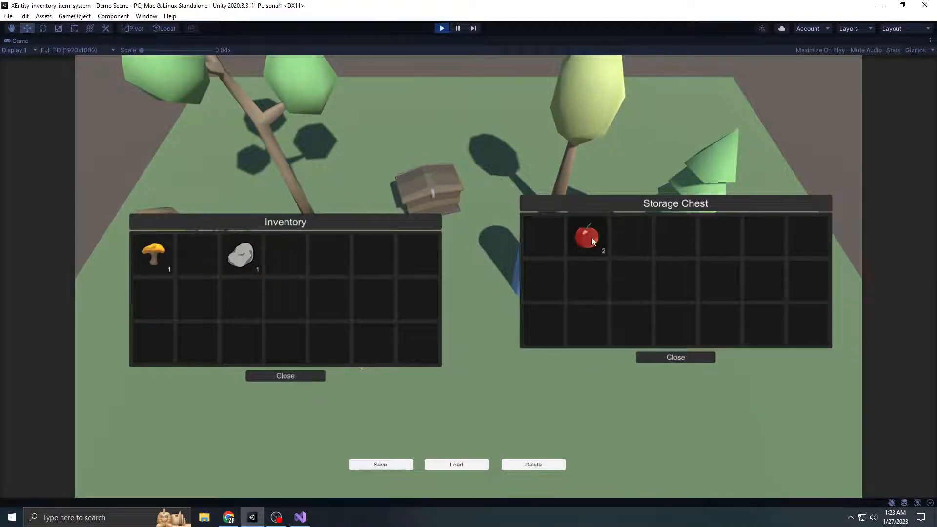
right_click(592, 238)
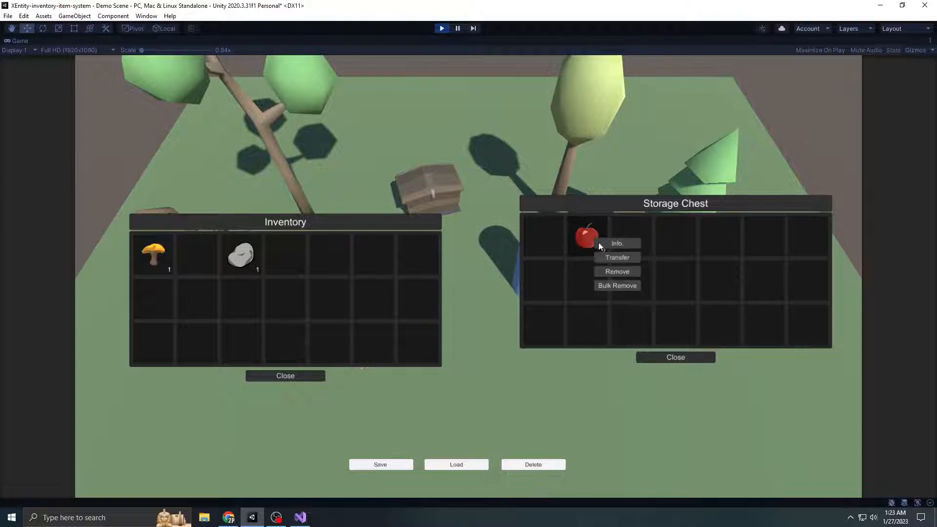
click(627, 258)
Store the stone in the chest and return it with the Transfer option, and move the apples to the inventory's second row
drag(288, 232, 344, 238)
drag(297, 259, 585, 250)
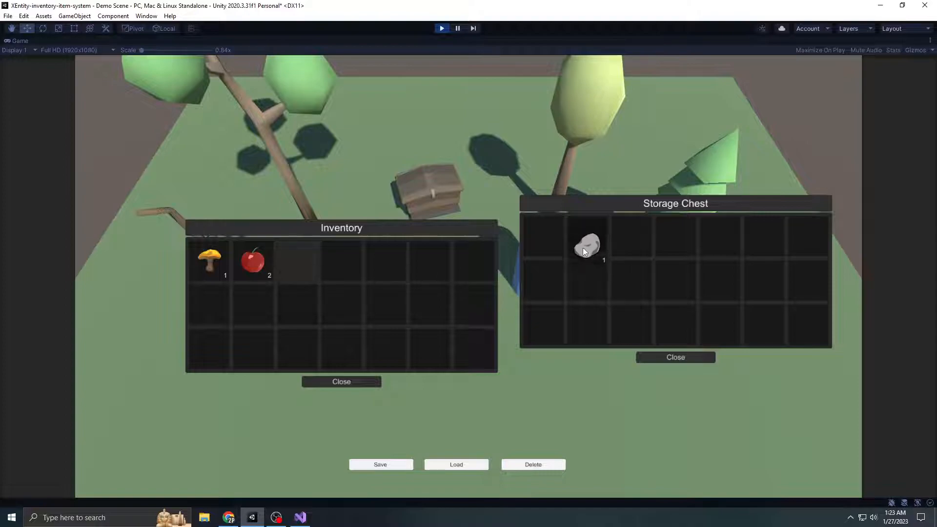
right_click(614, 252)
click(629, 266)
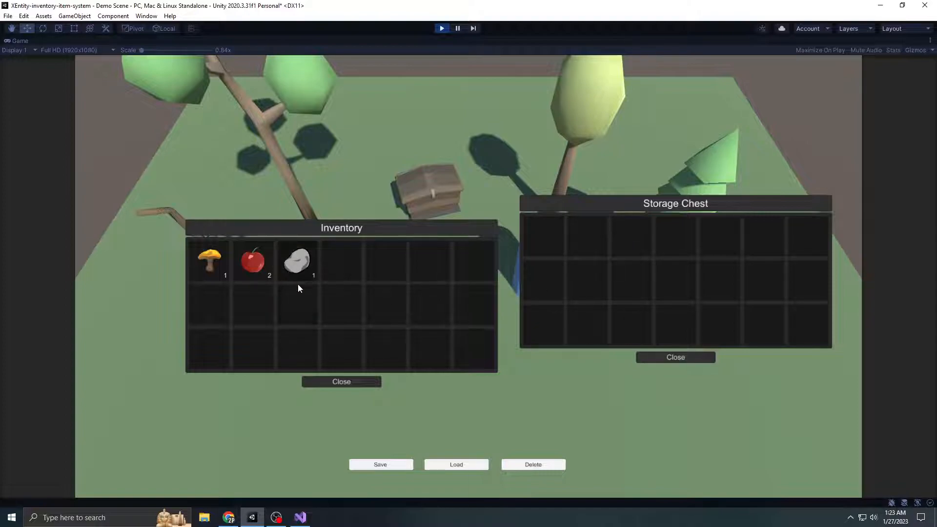
drag(248, 271, 255, 303)
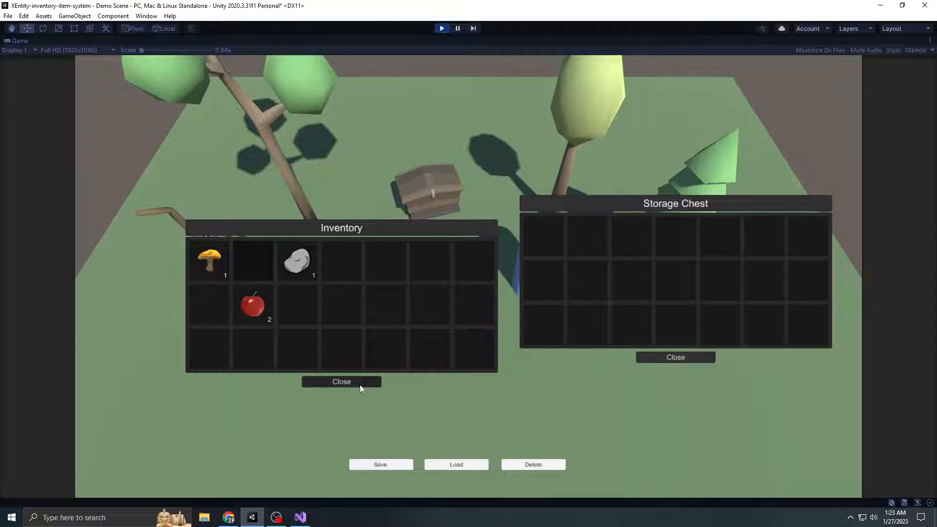
Close the inventory and the storage chest, and stop Play mode
click(359, 385)
click(670, 362)
click(442, 28)
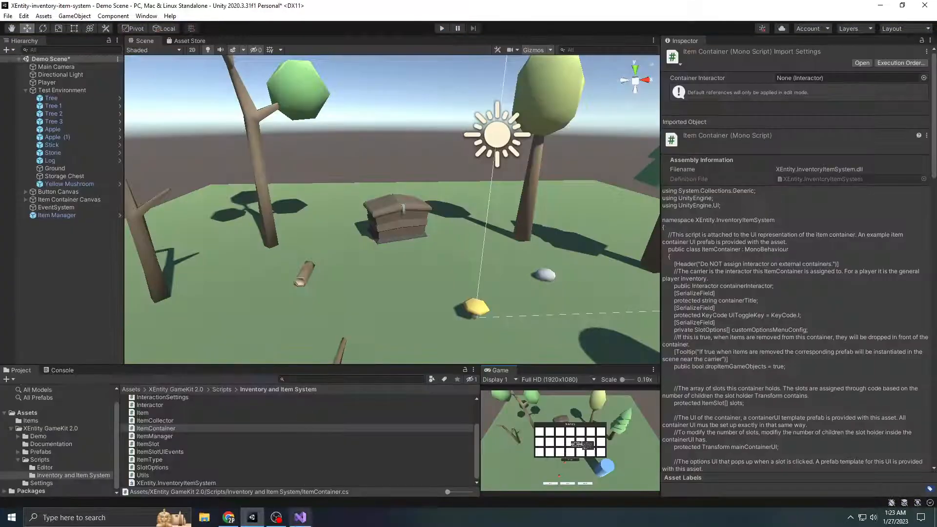
Switch to Visual Studio and review the TransferToInventory case and its OnTransferToInventoryClicked method in ItemContainer.cs
click(300, 517)
click(411, 278)
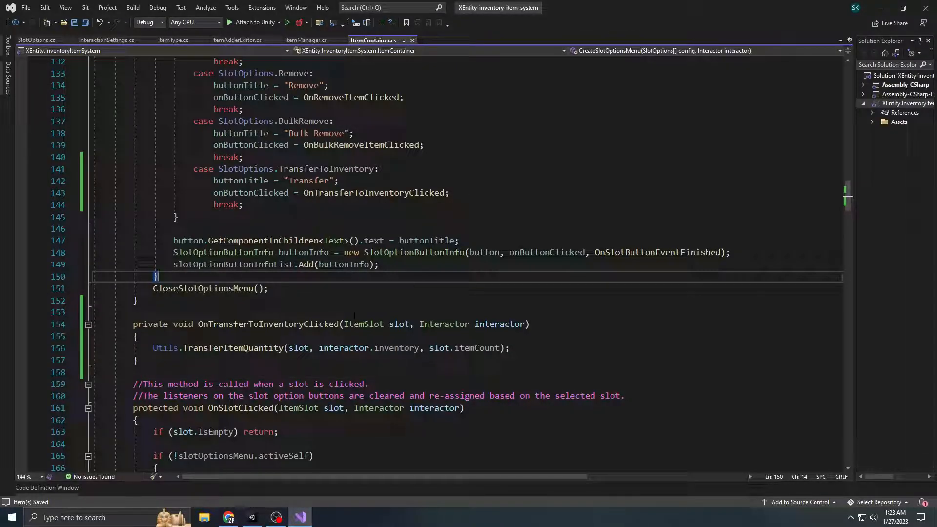
click(368, 226)
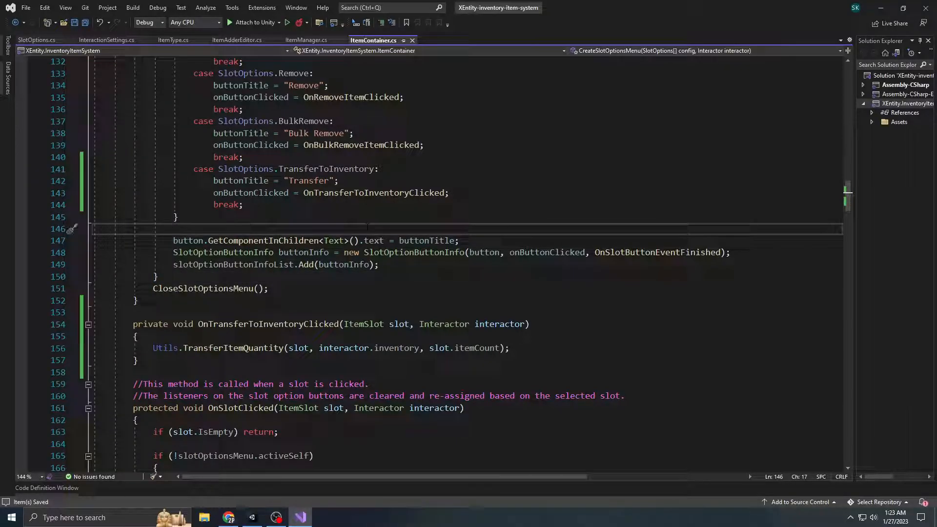
click(336, 296)
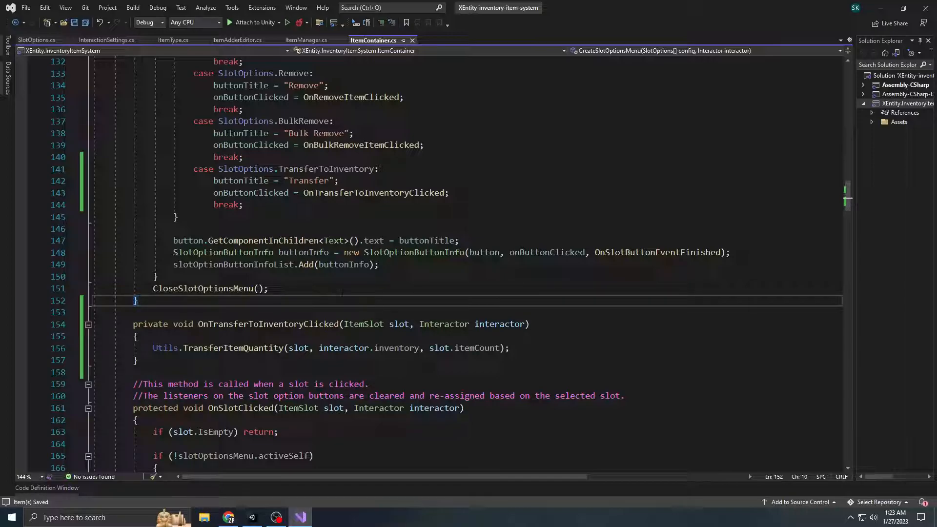
click(348, 292)
key(Down)
key(Down)
scroll(439, 264, up, 6)
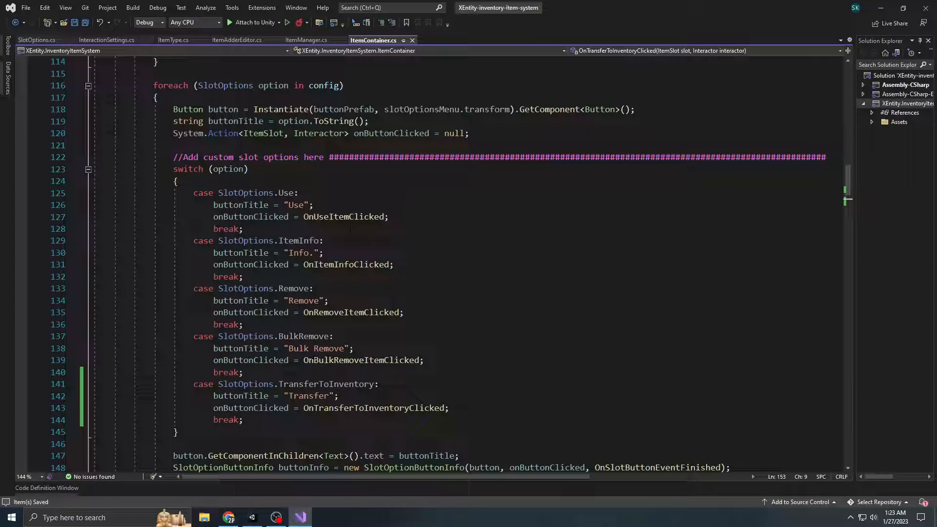
Switch to Unity and check the Apple and Mushroom assets in the Items folder and the item types available for Apple
click(252, 517)
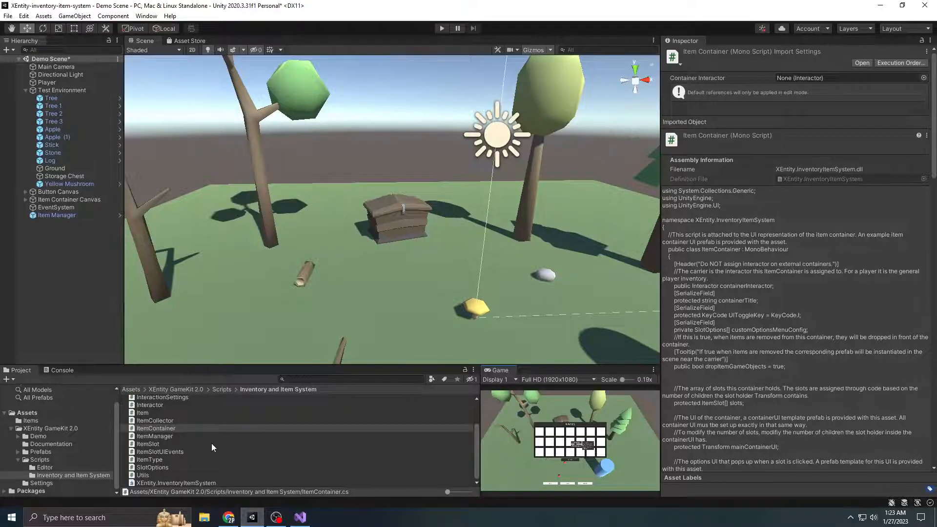
drag(216, 367, 216, 347)
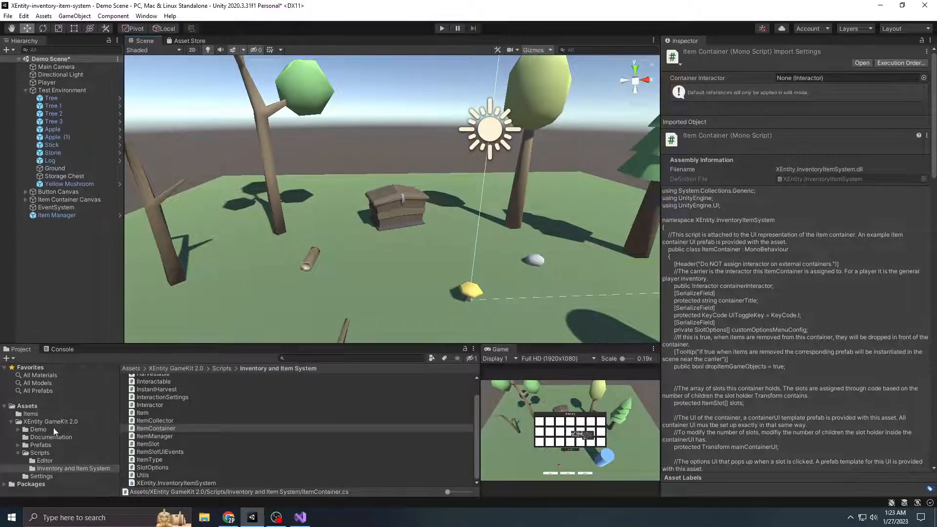
click(28, 414)
click(155, 379)
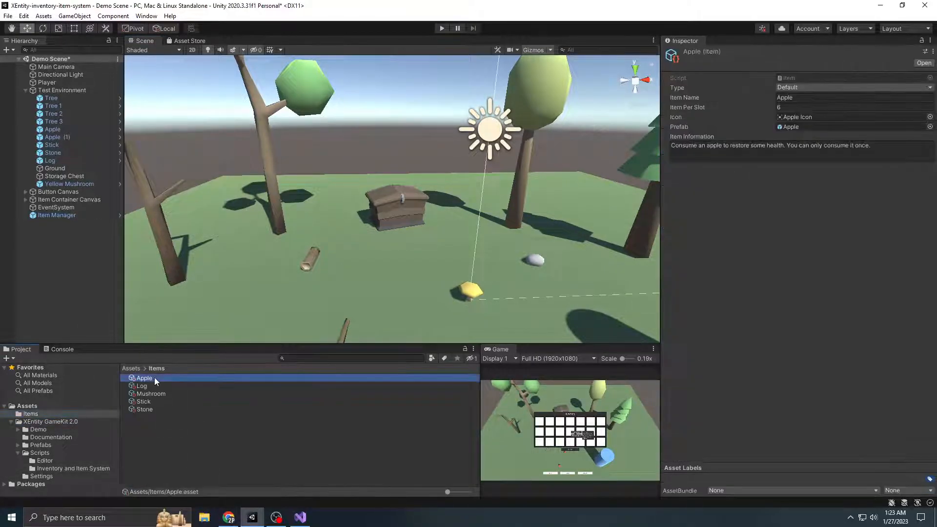
click(156, 394)
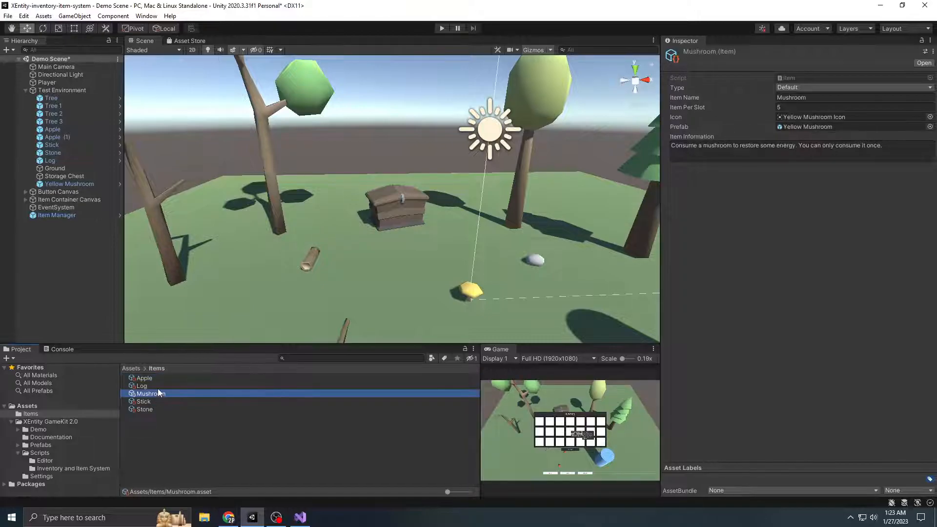
click(147, 378)
click(796, 86)
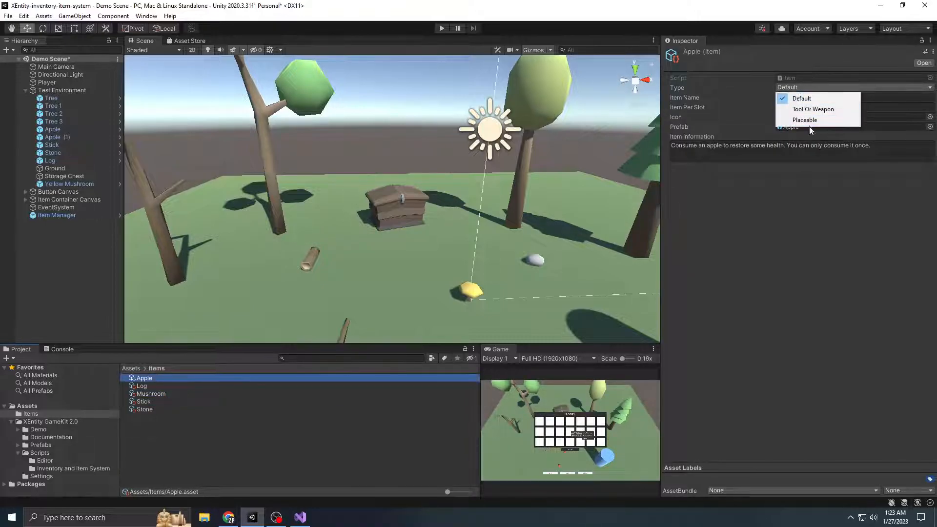
click(824, 230)
Open the ItemType script from the Inventory and Item System folder, add Consumeable to the enum after Placeable, and save
click(57, 422)
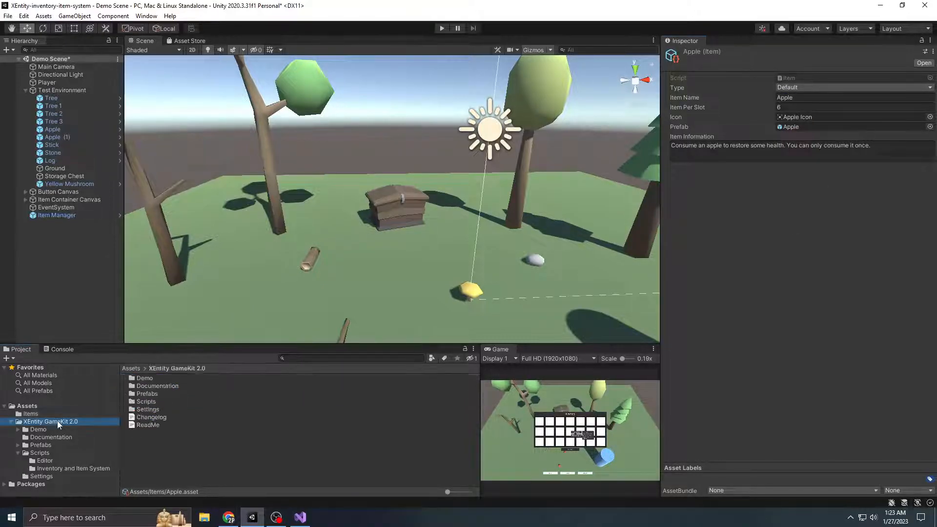
double_click(146, 402)
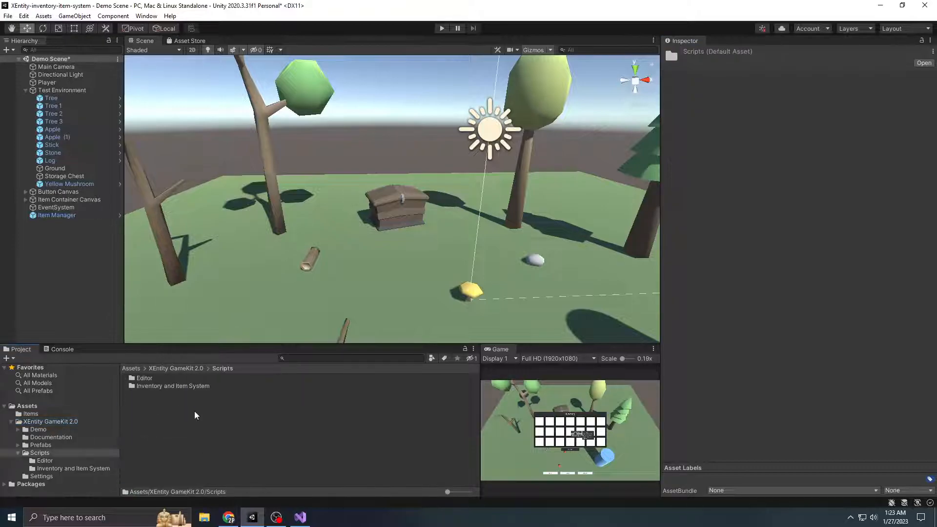
double_click(167, 386)
scroll(206, 423, down, 3)
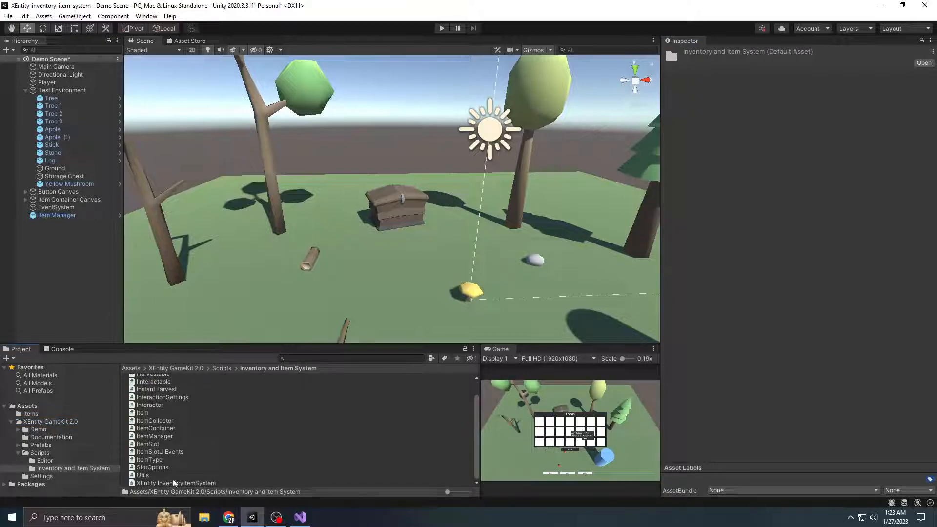
click(153, 462)
double_click(153, 462)
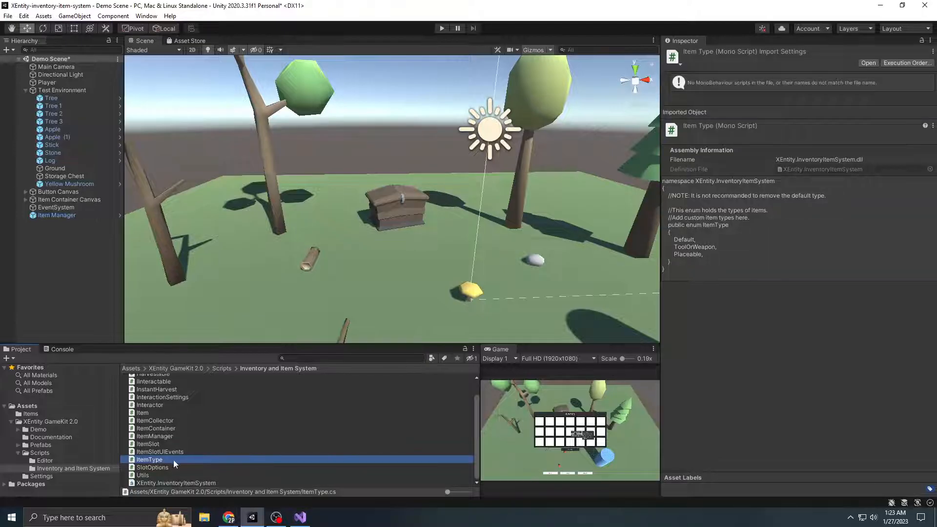
key(Return)
text(Consumeable)
key(ctrl+s)
click(293, 235)
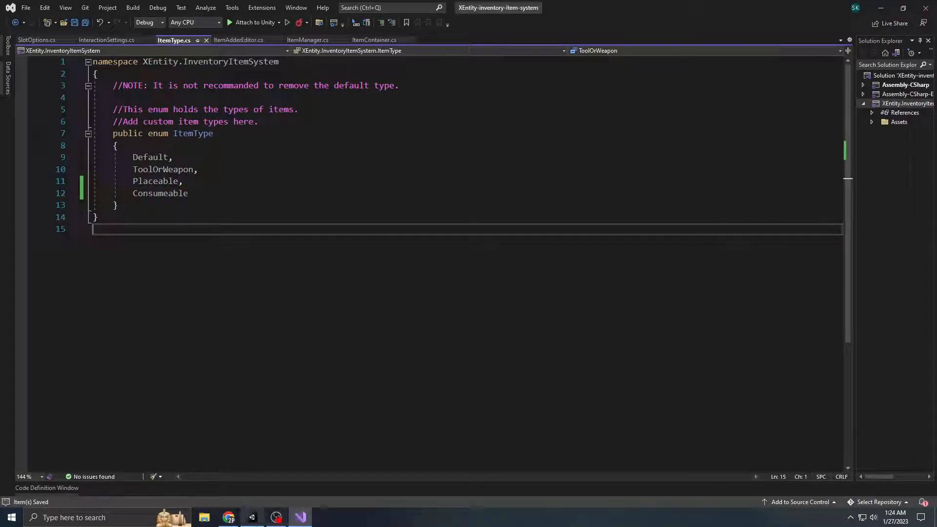
Return to Unity and set the type of both the Apple and Mushroom items to Consumeable
click(253, 518)
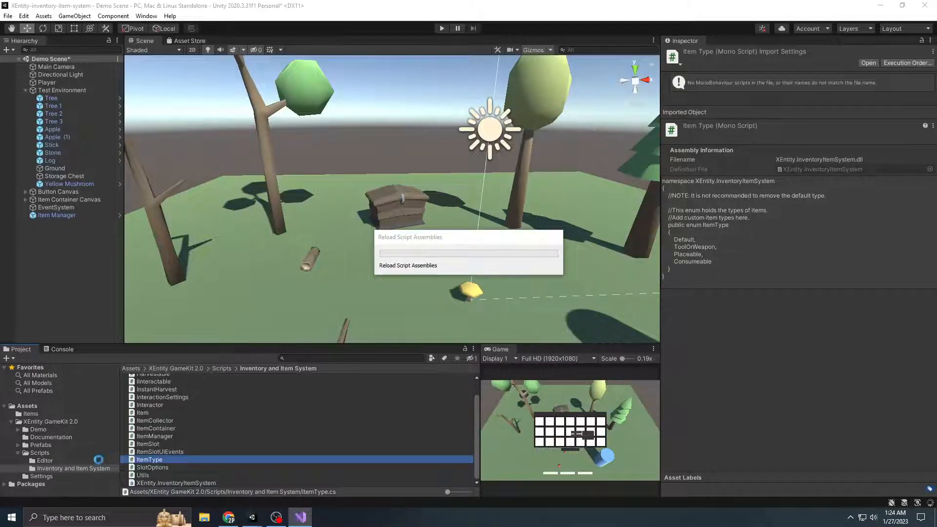
click(43, 415)
click(157, 377)
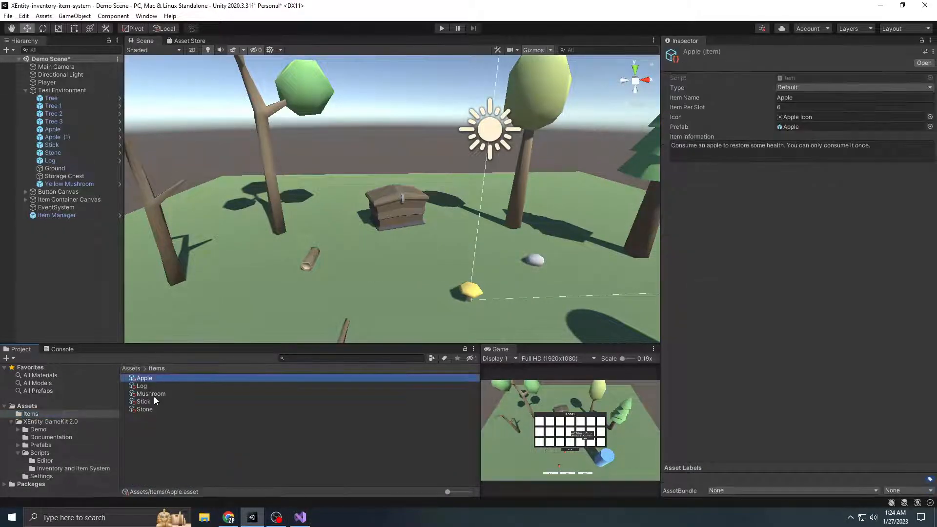
ctrl+click(153, 394)
click(836, 87)
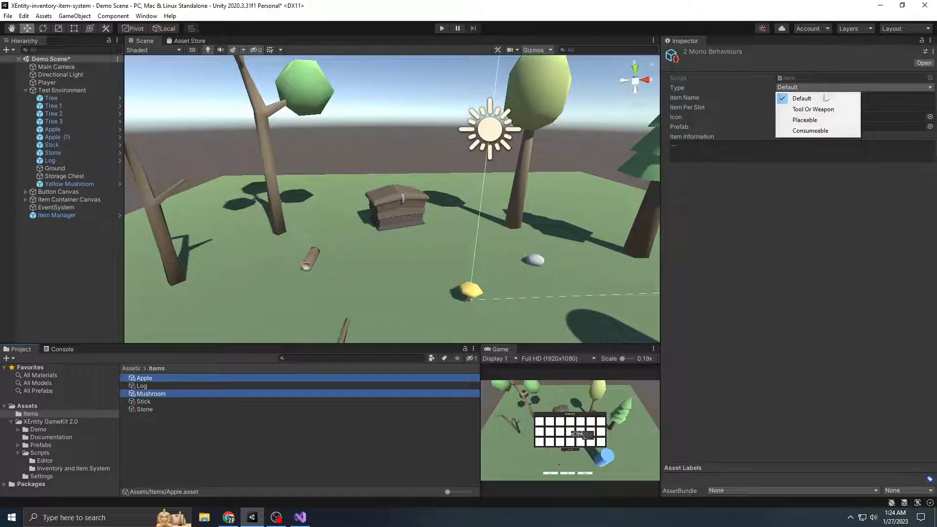
click(811, 130)
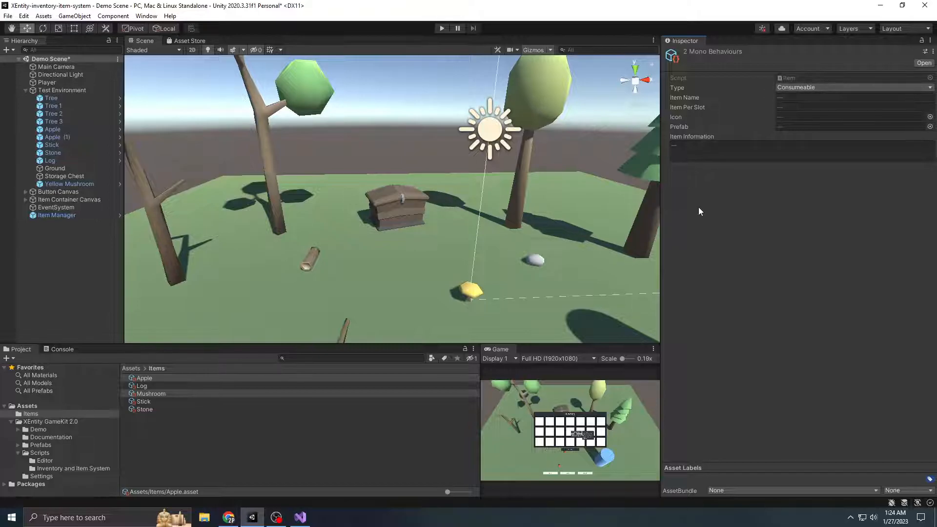
Open the ItemManager script from the XEntity GameKit 2.0 Inventory and Item System scripts folder
click(65, 422)
double_click(156, 402)
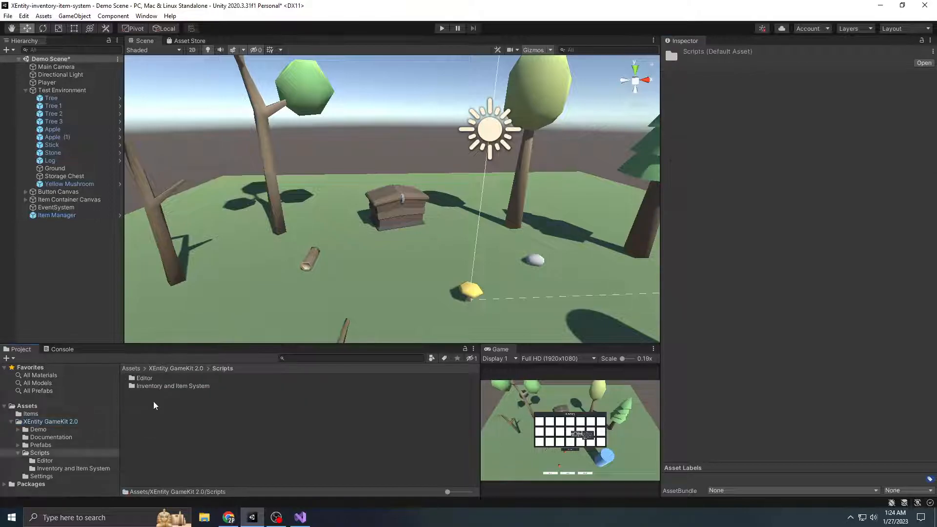
double_click(176, 386)
click(165, 451)
double_click(166, 459)
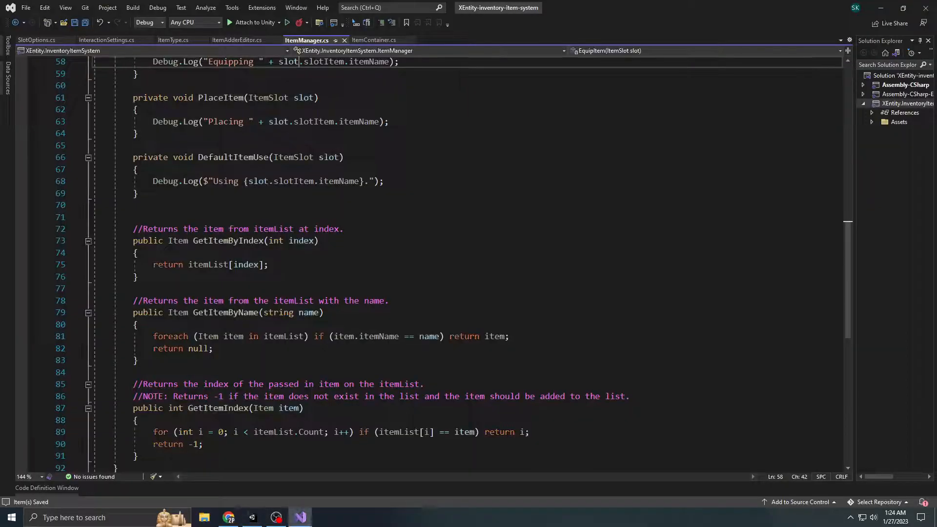
Insert an empty line after the ItemType.Placeable case in the UseItem switch
scroll(169, 457, up, 19)
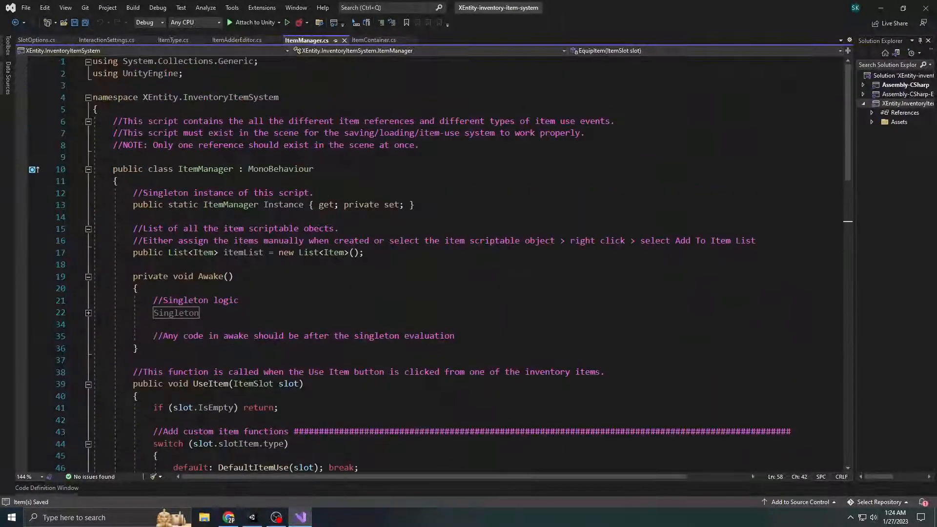
scroll(434, 264, down, 4)
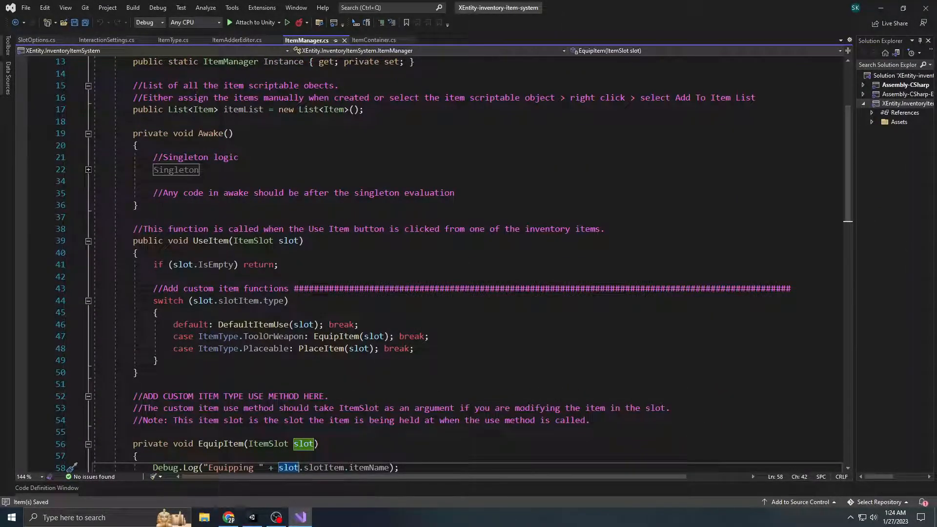
scroll(215, 272, down, 1)
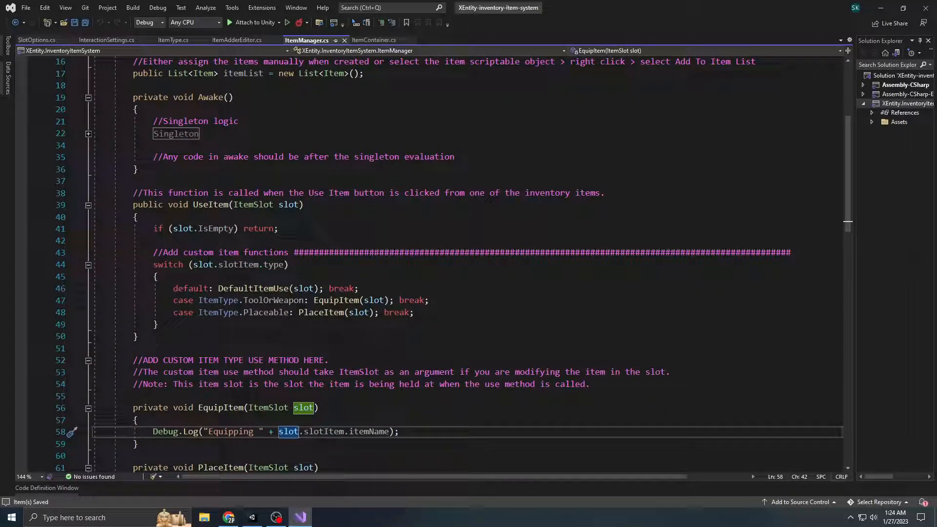
scroll(488, 220, down, 1)
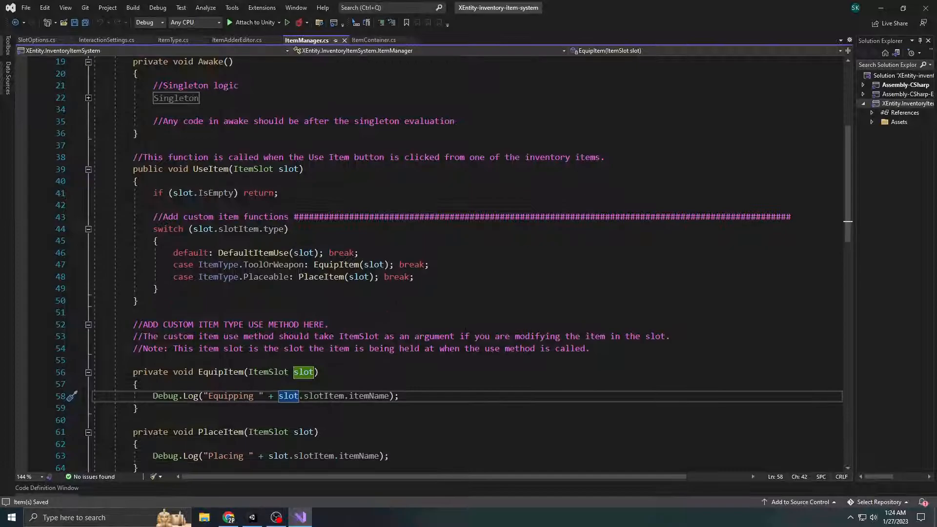
click(434, 277)
key(Return)
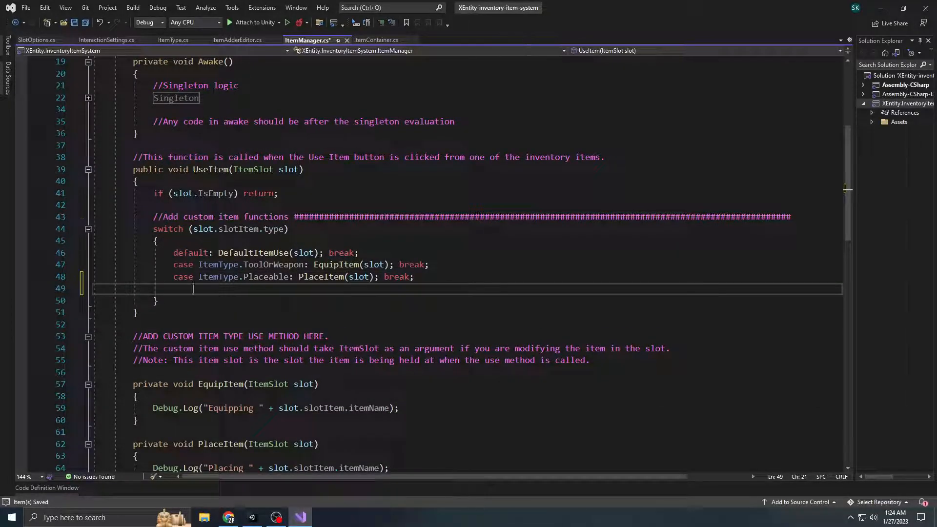
key(BackSpace)
Add an empty private void ConsumeItem(ItemSlot slot) method above EquipItem and save the script
scroll(847, 189, down, 1)
click(133, 336)
key(Return)
key(Return)
key(Up)
text(private void Consu)
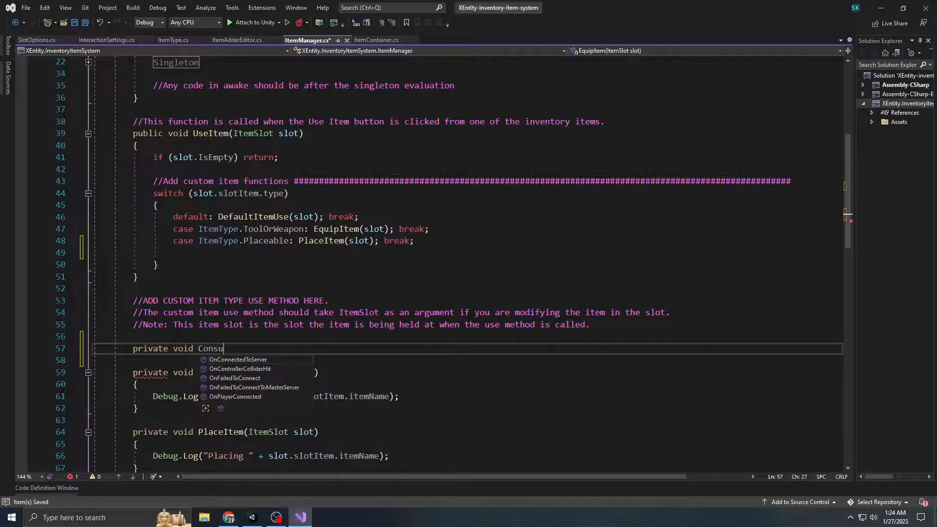
text(meItem(ItemSlot slot) {)
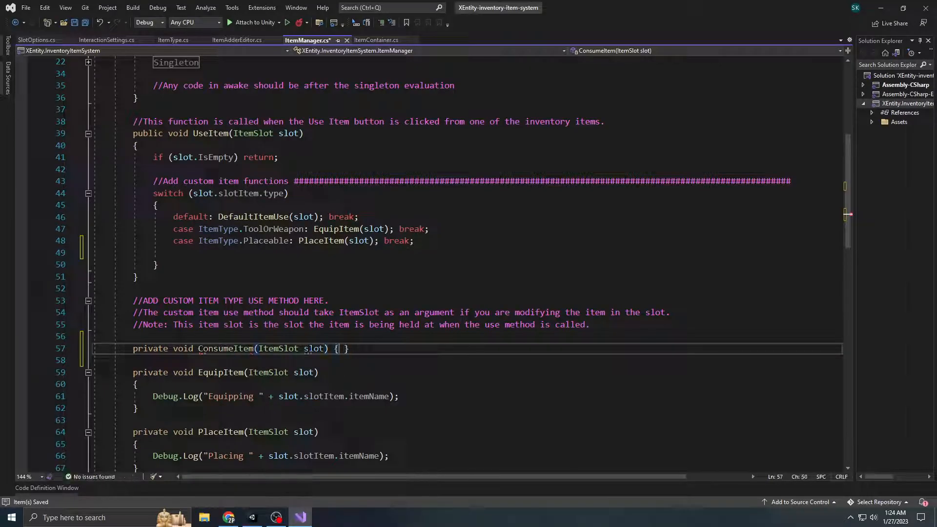
key(Return)
key(Return)
key(ctrl+s)
In ConsumeItem, add a Debug.Log of "You have consumed " plus slot.slotItem.itemName and save the script
scroll(318, 306, down, 1)
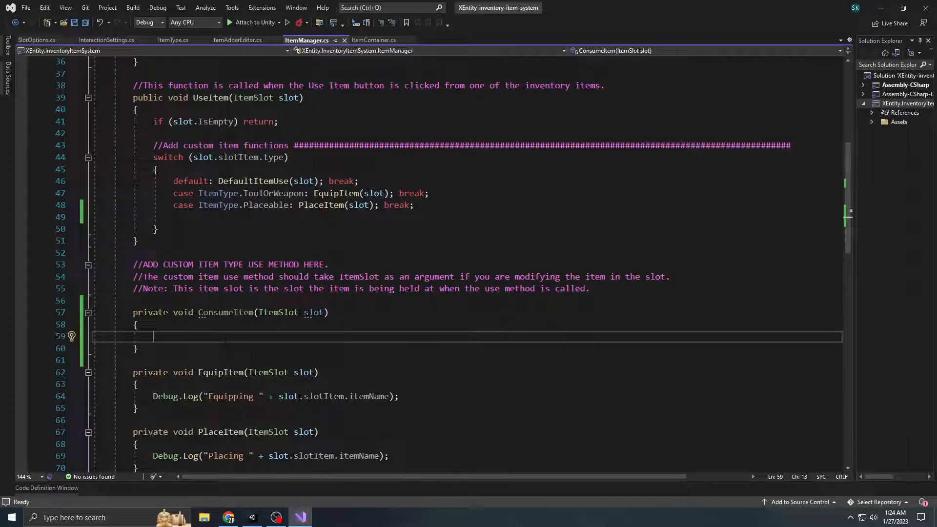
text(De)
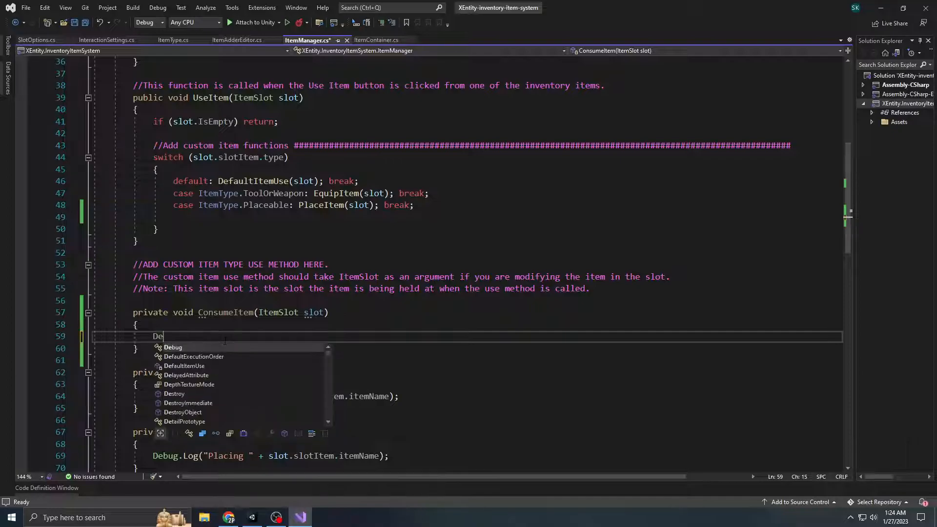
text(bug.)
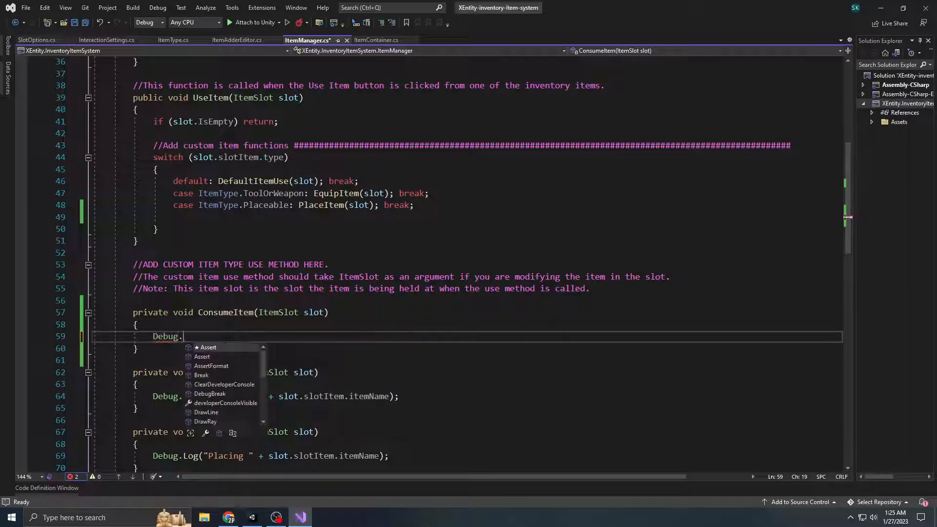
text(Log("You have consum)
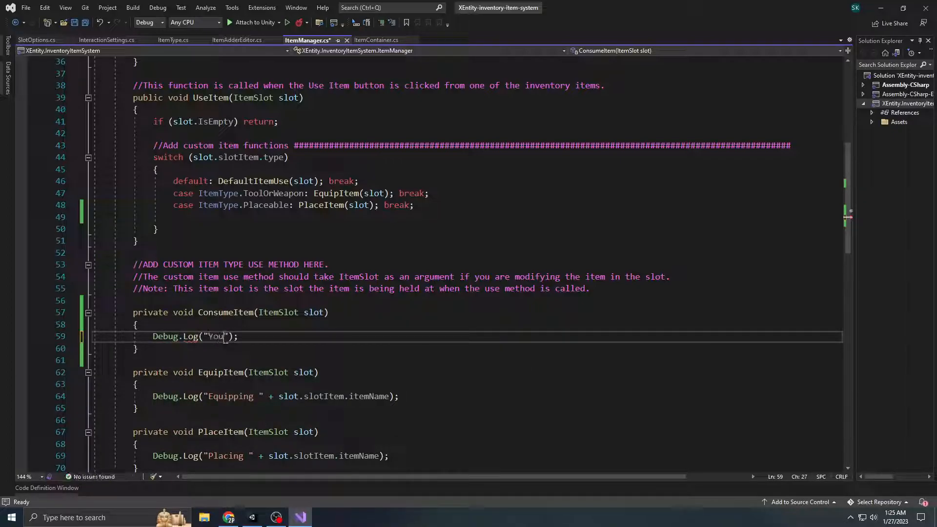
text(ed )
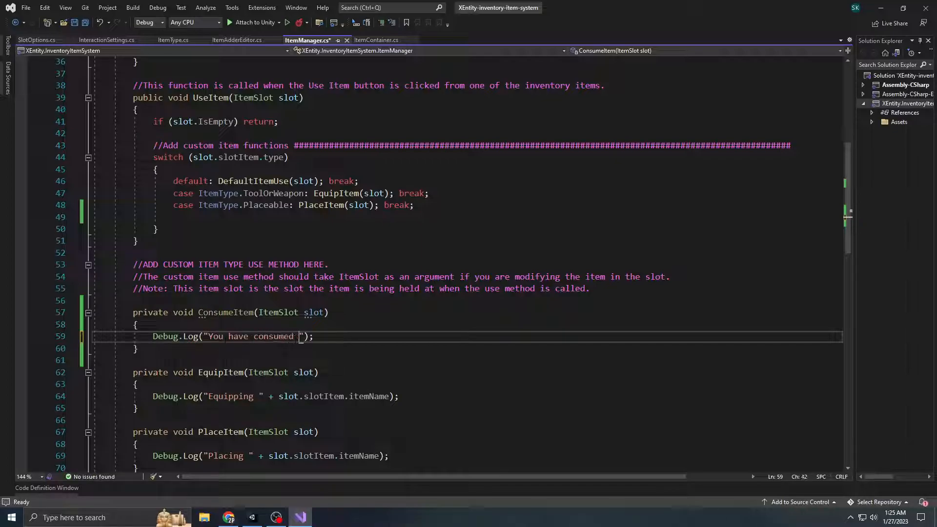
text(" + slot.slot)
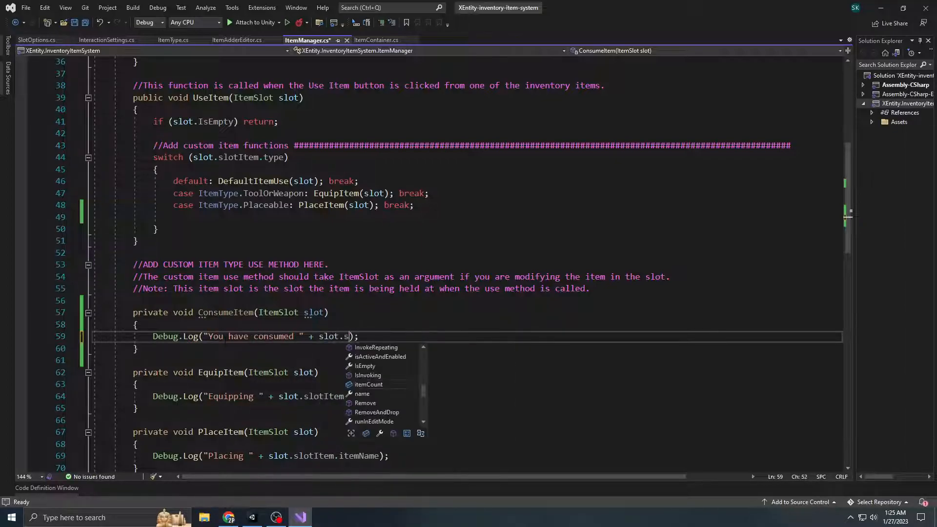
text(Item.iteman)
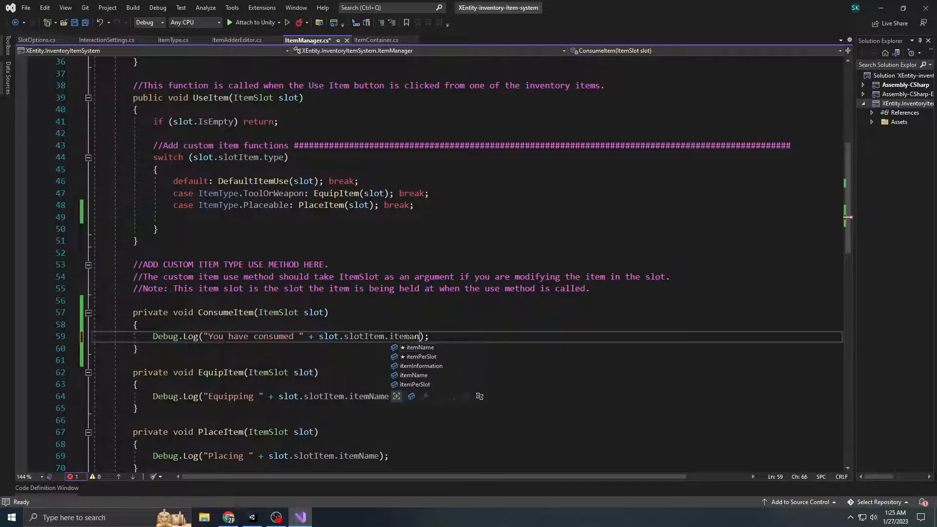
key(Tab)
key(ctrl+s)
Add slot.Remove(1); below the log statement in ConsumeItem and save the script
key(End)
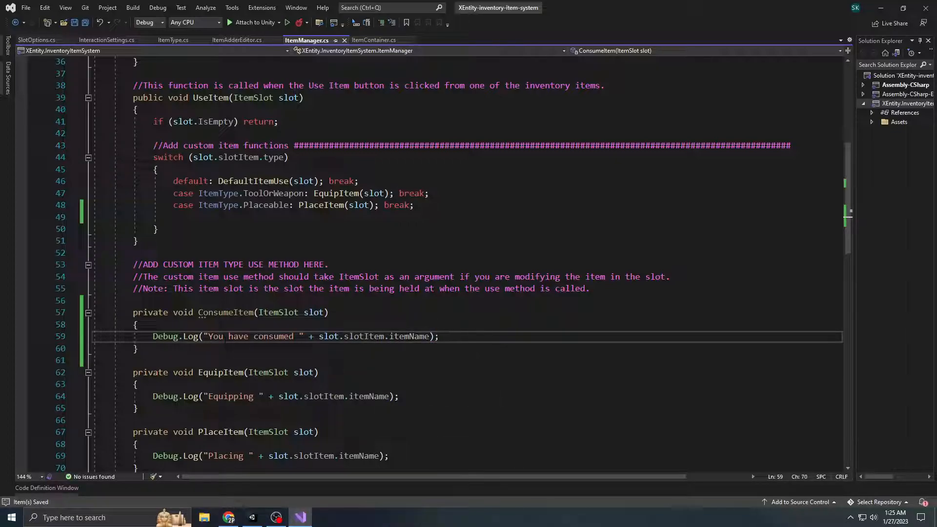
key(Return)
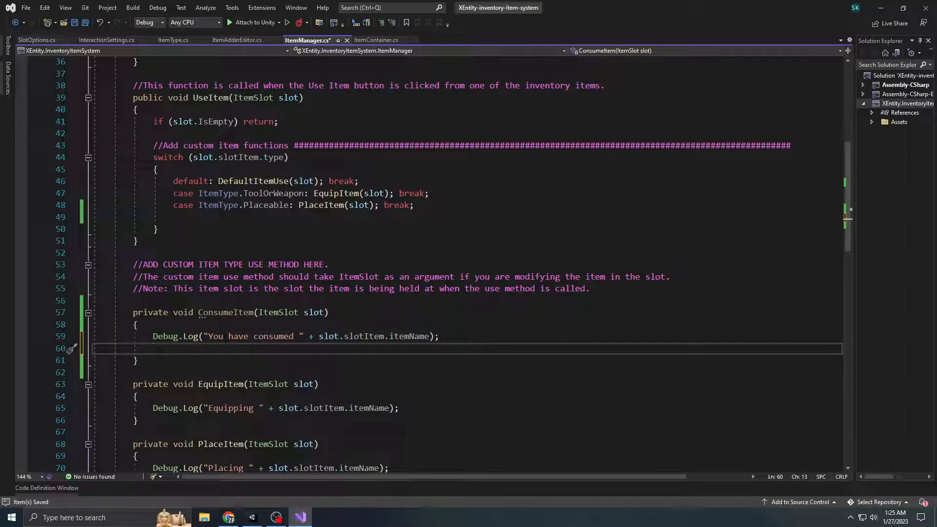
text(slot.Remove()
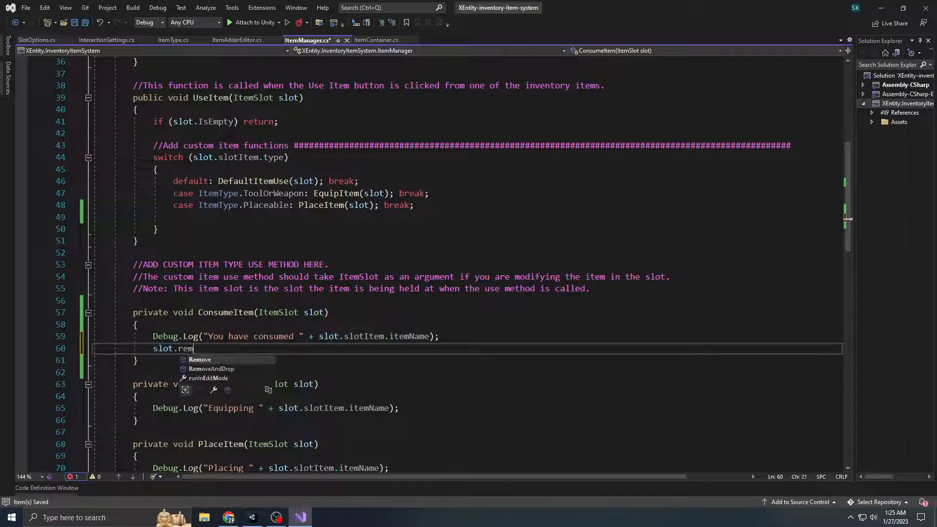
text(1)
key(ctrl+s)
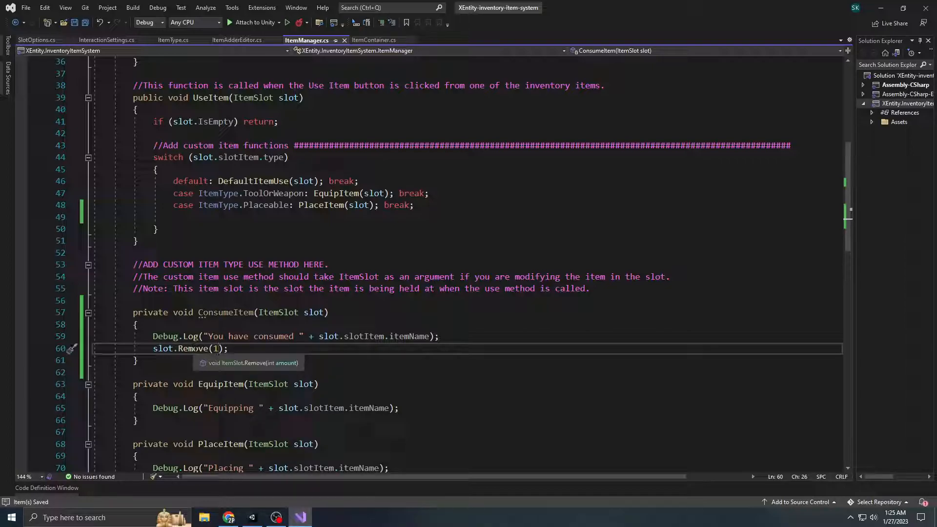
scroll(238, 297, down, 1)
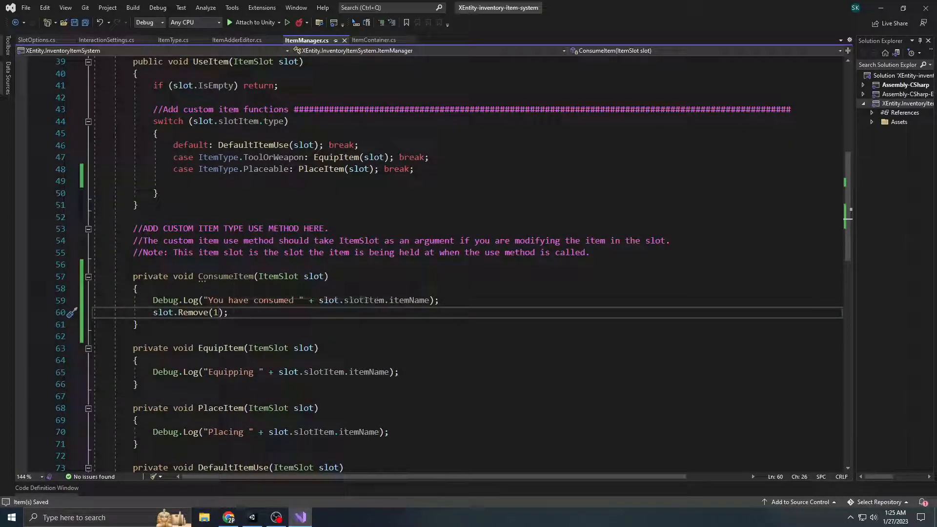
key(Return)
text(slot)
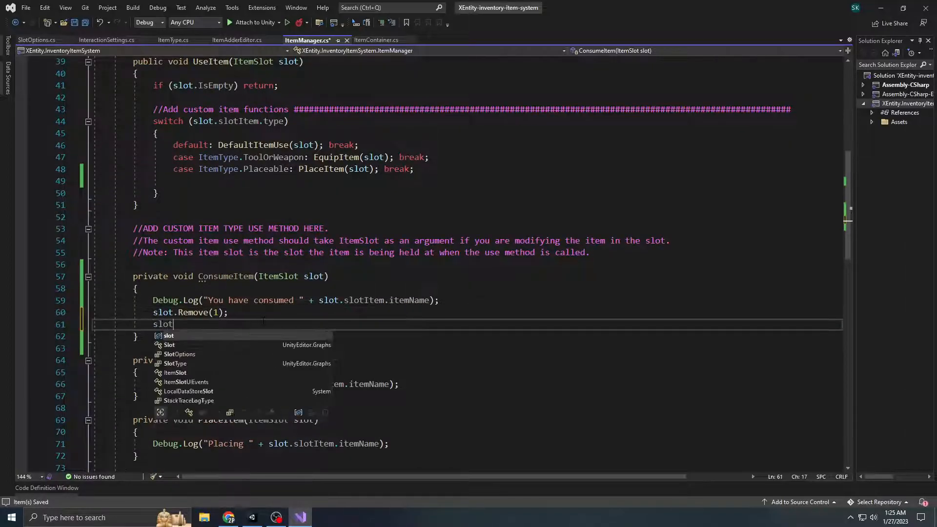
text(.Remove)
key(Down)
key(Down)
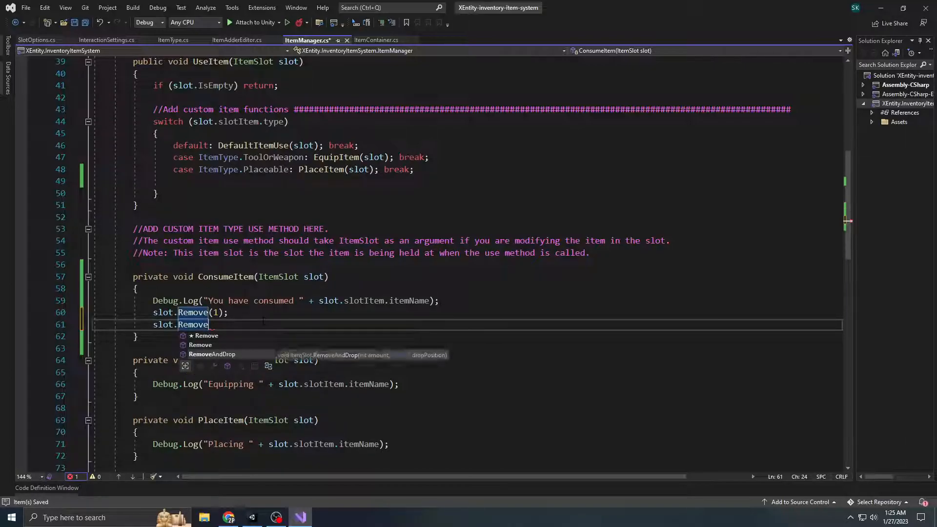
key(ctrl+BackSpace)
key(ctrl+BackSpace)
key(ctrl+BackSpace)
key(ctrl+BackSpace)
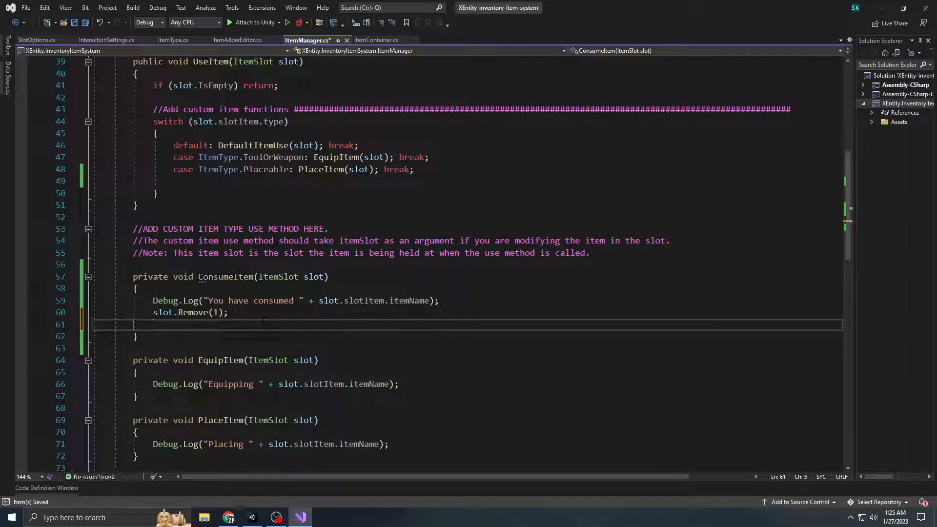
key(BackSpace)
key(ctrl+s)
click(424, 373)
Add "case ItemType.Consumeable: ConsumeItem(slot); break;" after the Placeable case in the UseItem switch and save the script
scroll(424, 352, up, 1)
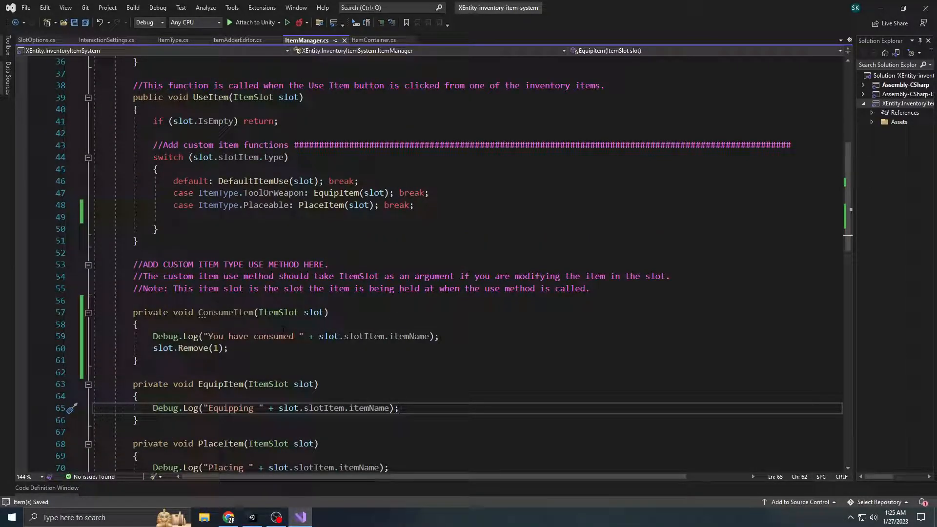
click(428, 205)
key(Return)
text(case ItemT)
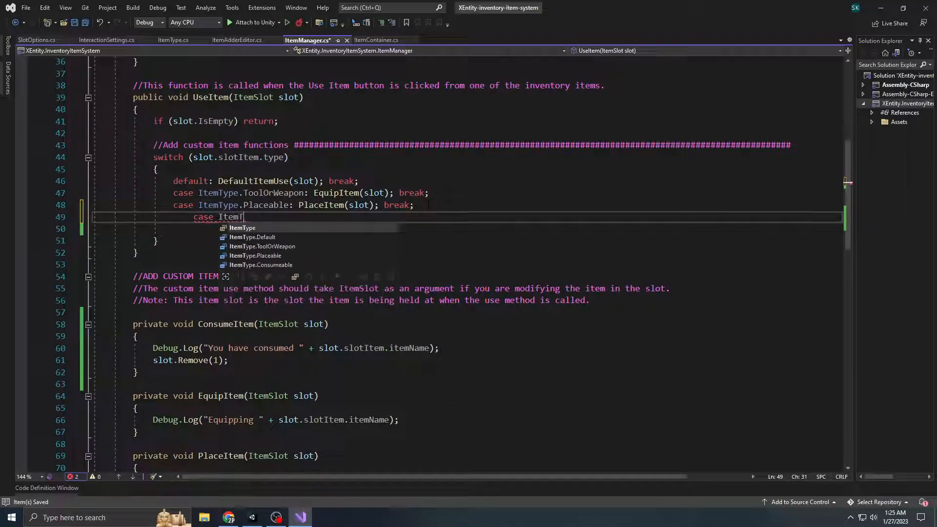
key(Tab)
text(.)
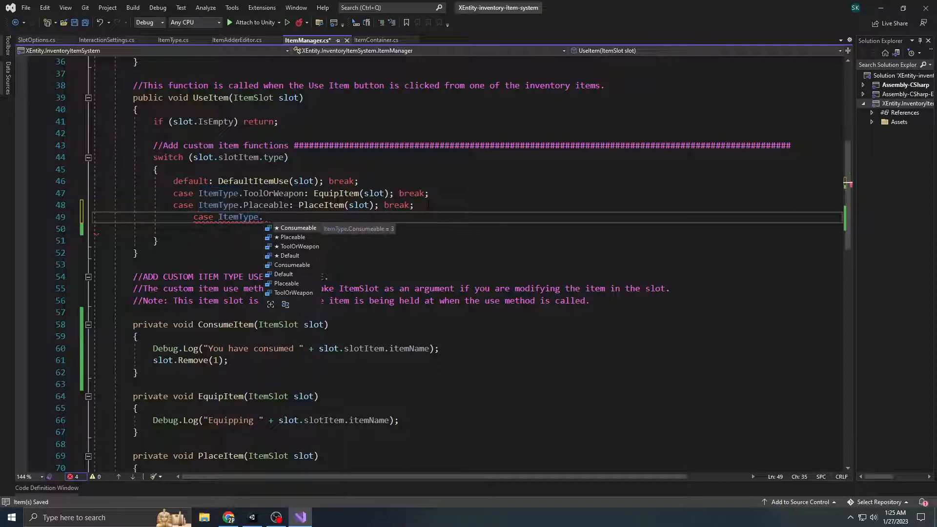
key(Tab)
text(: ConsumeI)
key(Tab)
text((slo)
key(Tab)
text(); bre)
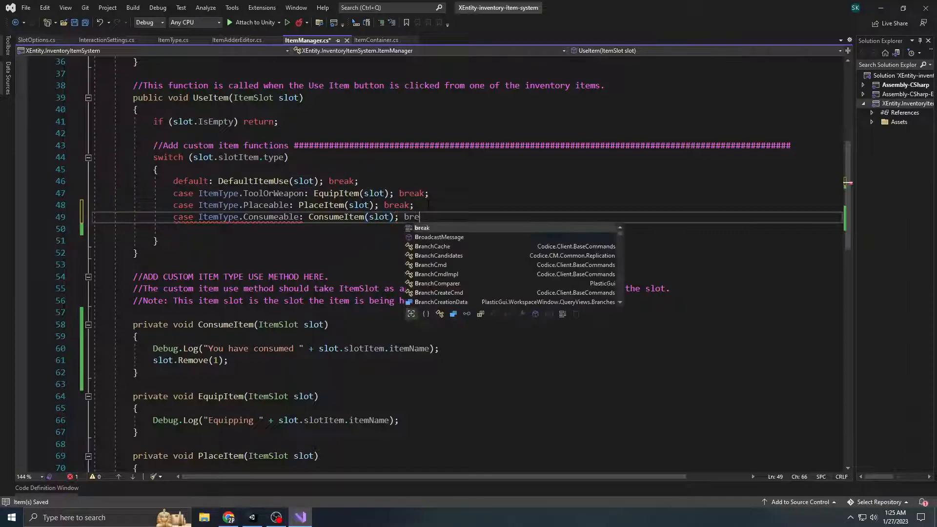
text(ak;)
key(ctrl+s)
click(420, 253)
scroll(420, 253, up, 2)
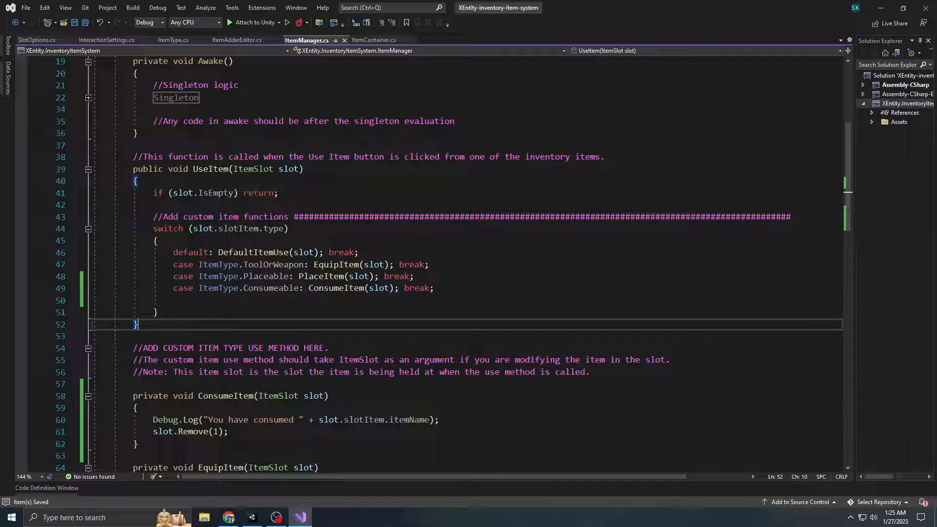
scroll(280, 169, down, 2)
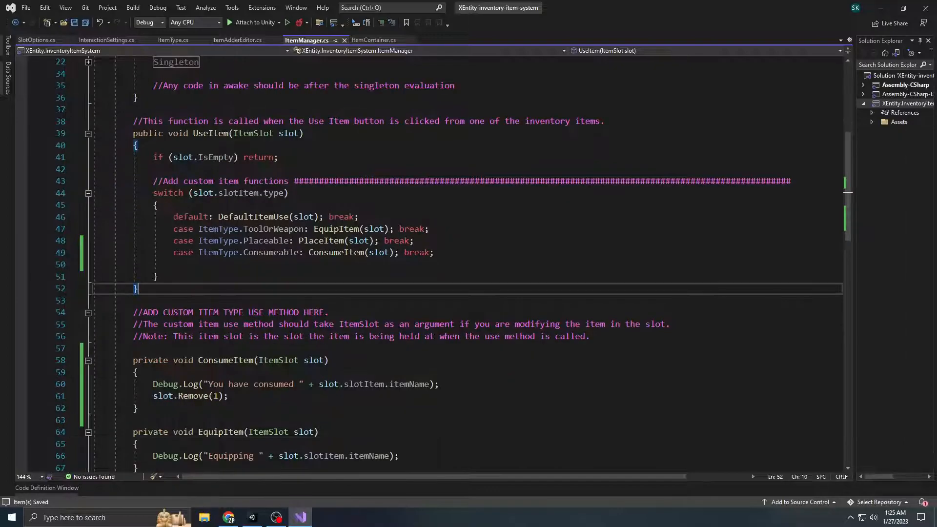
scroll(405, 334, up, 1)
click(133, 420)
Switch back to Unity and select the Apple and Mushroom assets in the Items folder to check their type
click(255, 518)
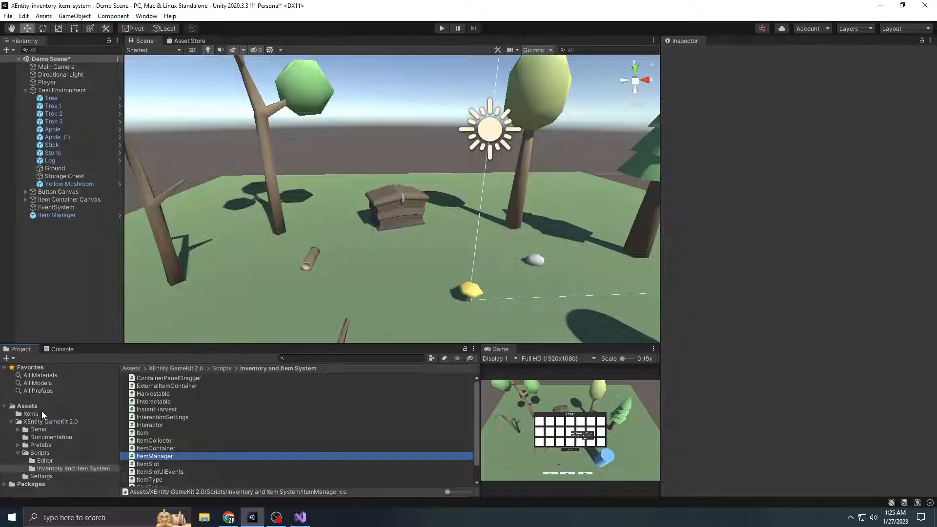
click(30, 414)
click(149, 377)
ctrl+click(149, 393)
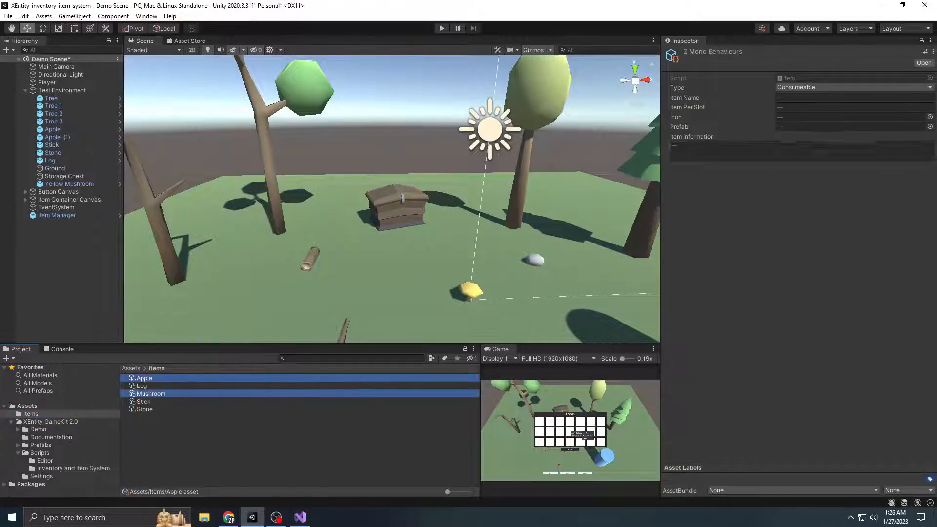
click(787, 250)
Start play mode and maximize the Game view
click(439, 28)
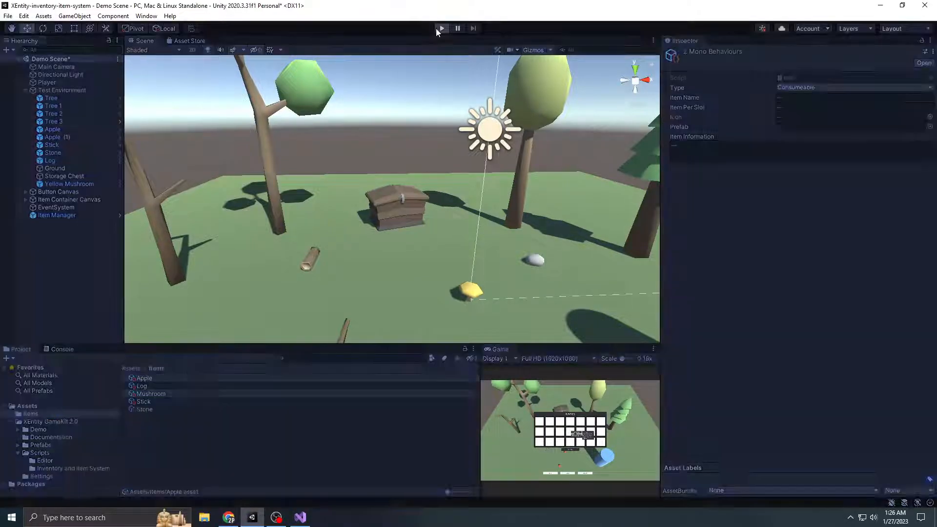
click(653, 349)
click(683, 384)
Walk the player around the scene and collect the mushroom, both apples, the stick, the log and the stone
click(471, 313)
click(446, 373)
click(420, 432)
click(374, 347)
click(348, 260)
key(w)
key(a)
click(550, 275)
key(w)
click(434, 215)
click(487, 356)
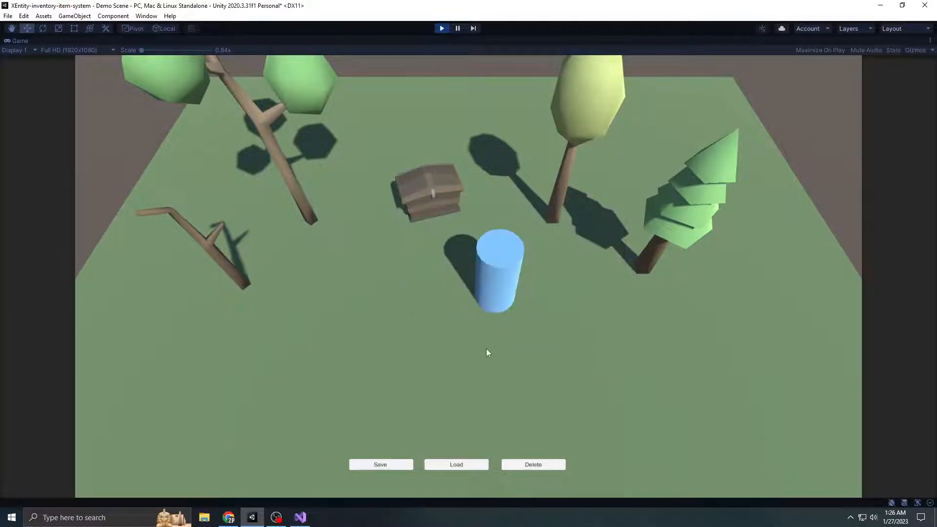
Test the consume method by using one apple and the mushroom from the inventory, and close the inventory
key(i)
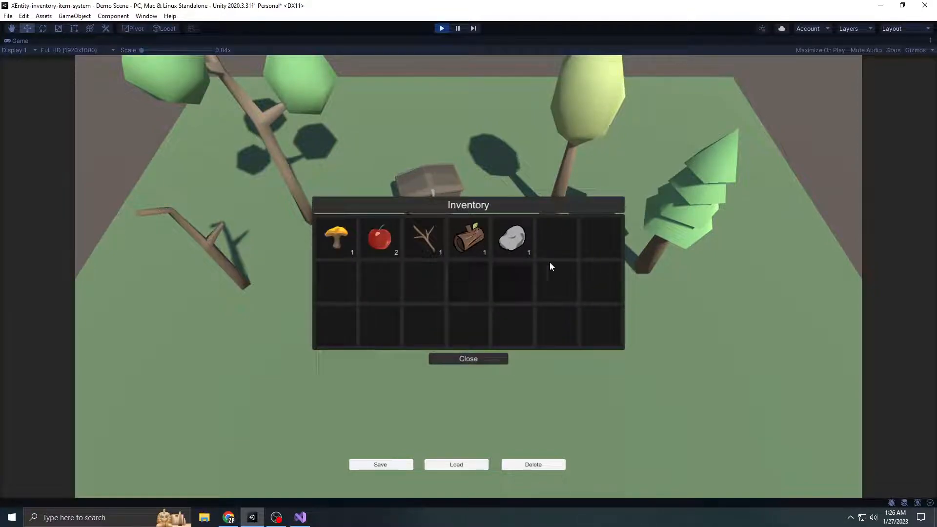
right_click(393, 245)
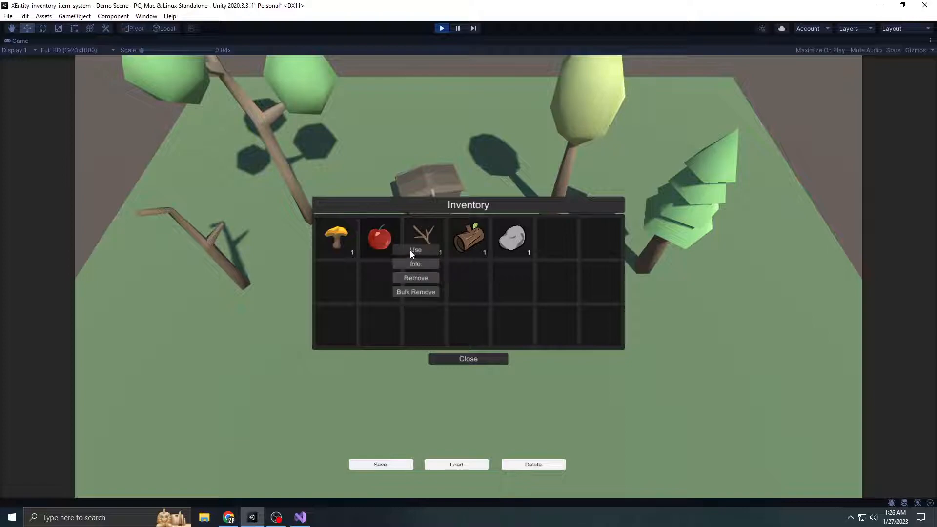
click(415, 250)
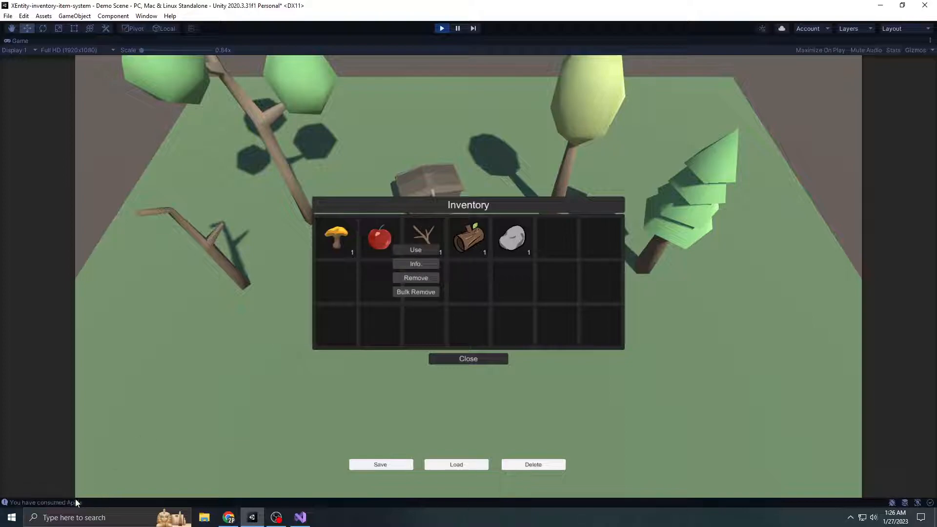
click(343, 242)
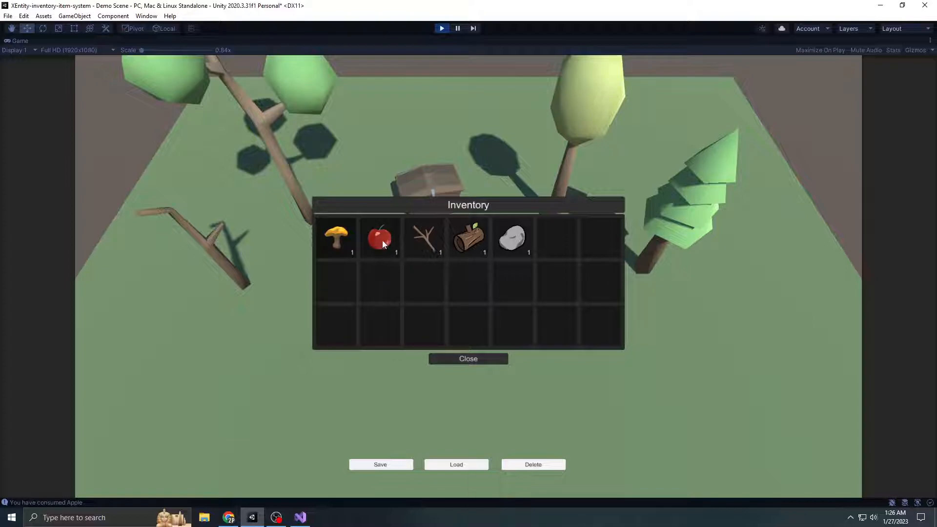
right_click(338, 239)
click(350, 245)
click(468, 359)
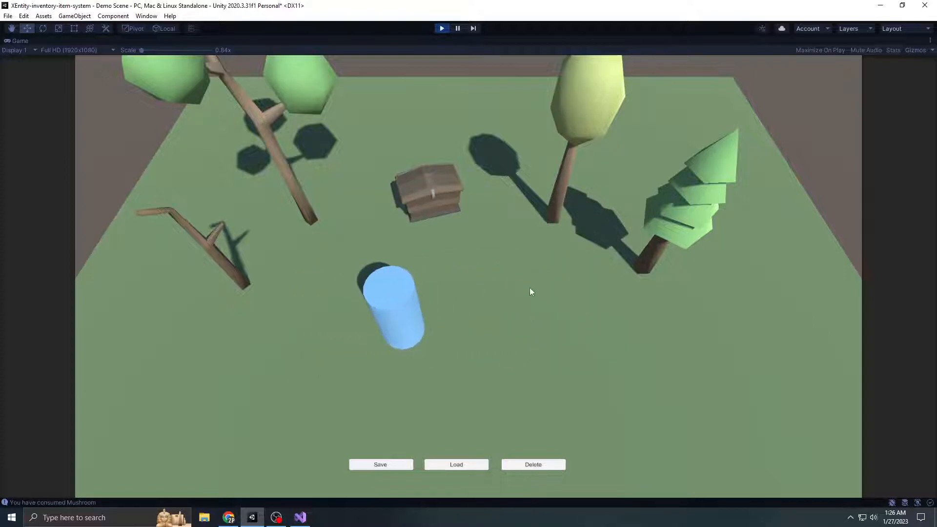
Stop play mode and open the Interaction Settings asset in the XEntity GameKit 2.0 Settings folder
click(442, 28)
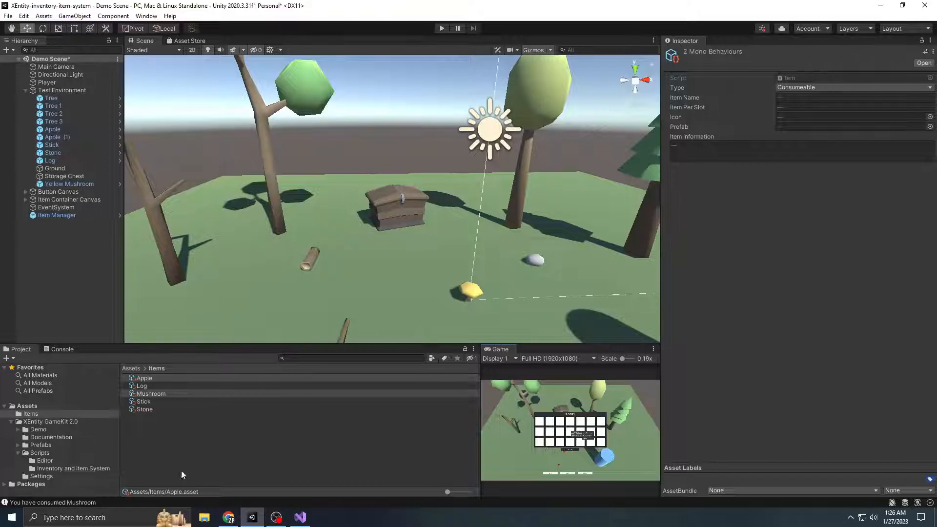
click(18, 454)
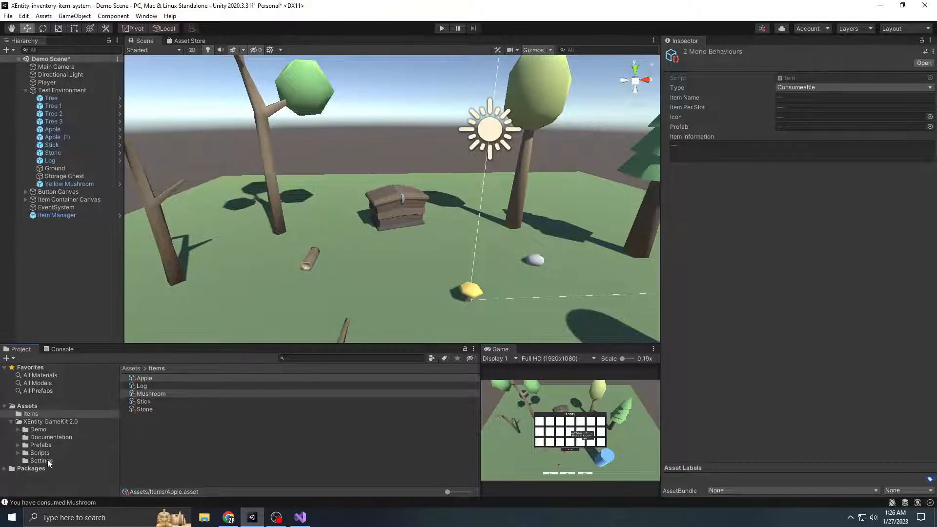
click(41, 461)
click(163, 379)
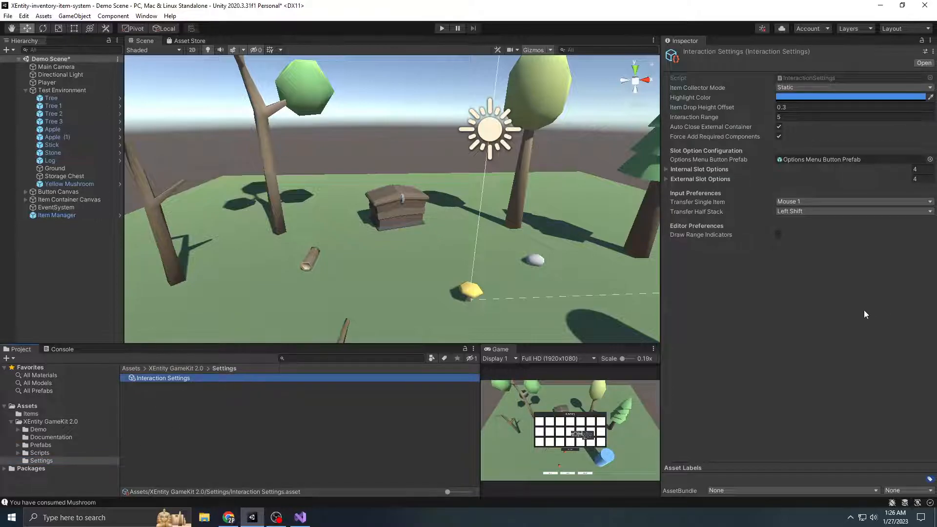
Set the Item Collector Mode to Physics Body and start play mode
click(797, 87)
click(825, 318)
click(800, 86)
click(828, 109)
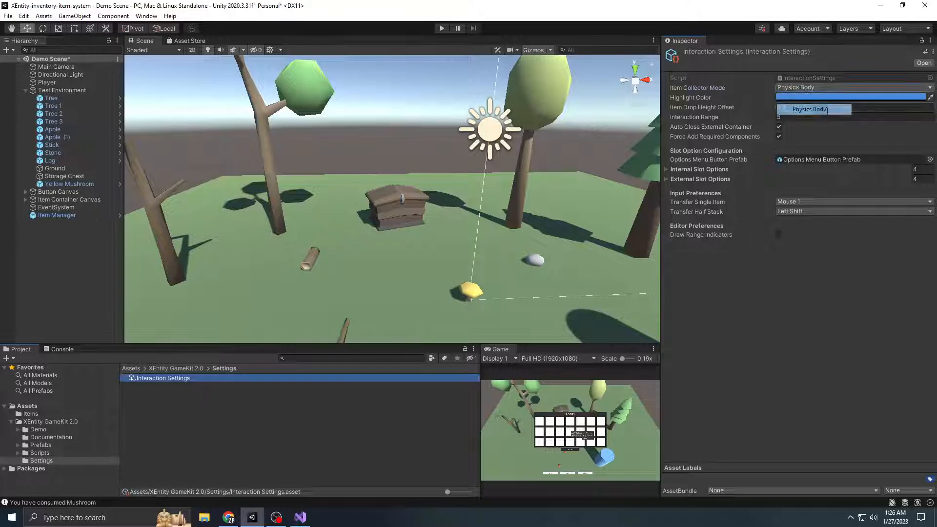
click(442, 31)
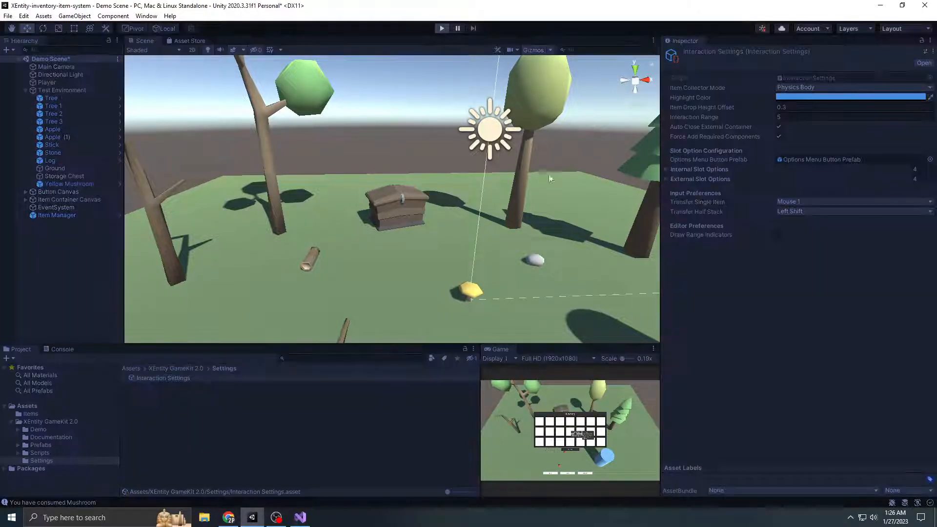
In the maximized Game view, collect the stick and drop it again from the inventory with the Remove option
click(654, 349)
click(677, 383)
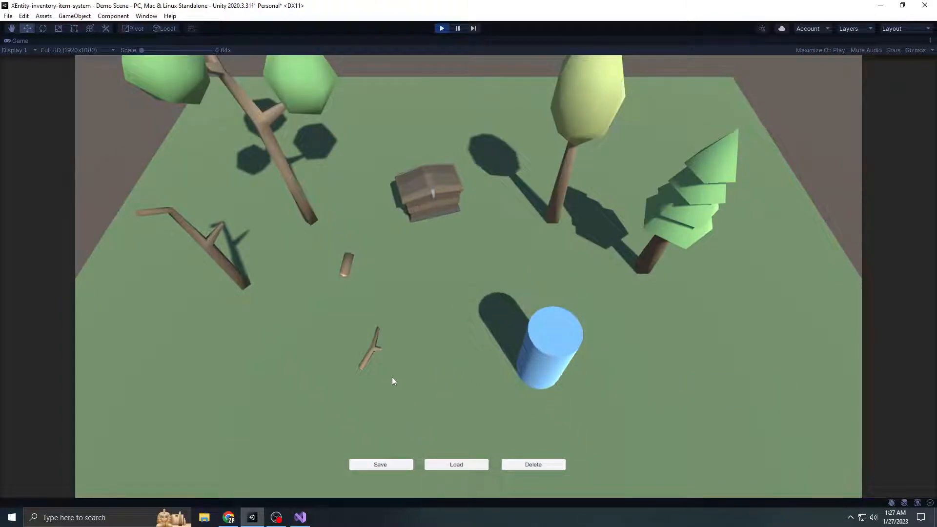
key(w)
key(i)
right_click(470, 242)
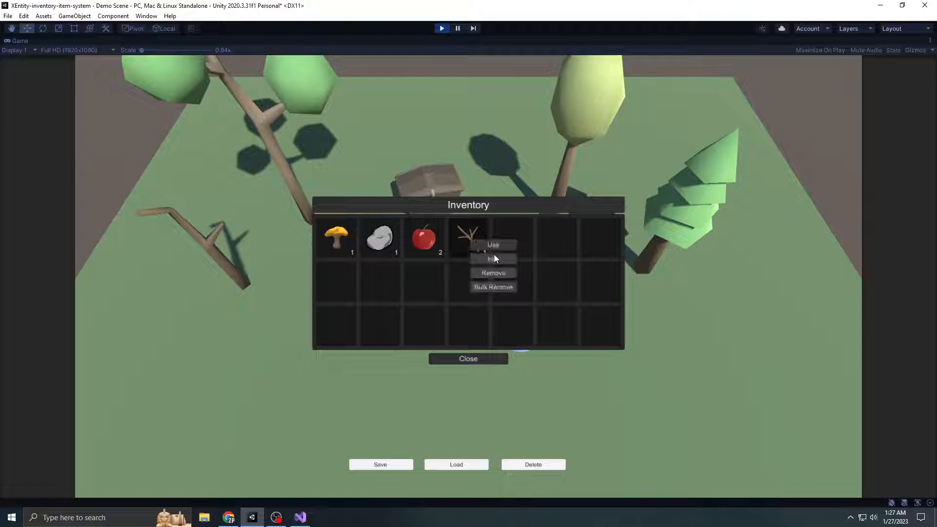
click(506, 277)
click(493, 357)
Walk the player into the dropped stick from several sides to test its physics body, and collect it
key(s)
key(a)
key(w)
key(d)
key(d)
key(s)
key(a)
key(w)
key(s)
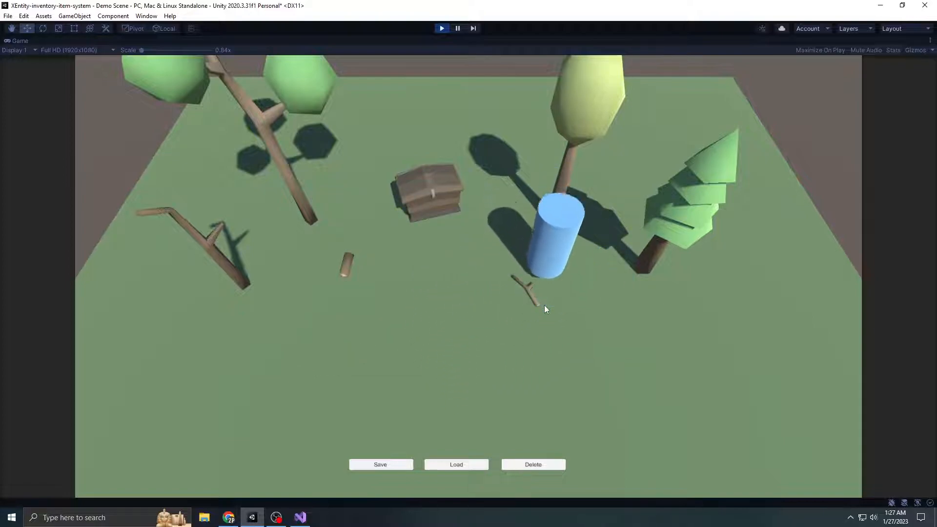
key(w)
key(a)
key(d)
key(a)
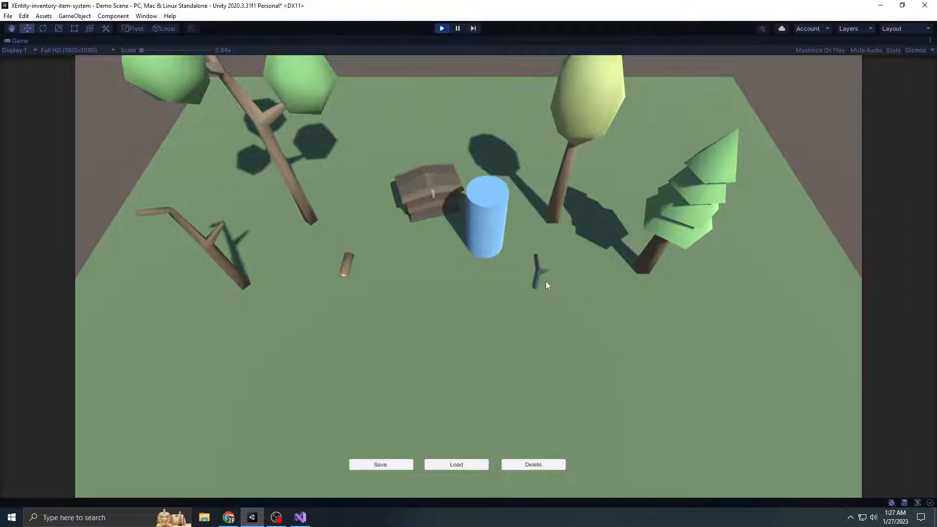
key(s)
key(d)
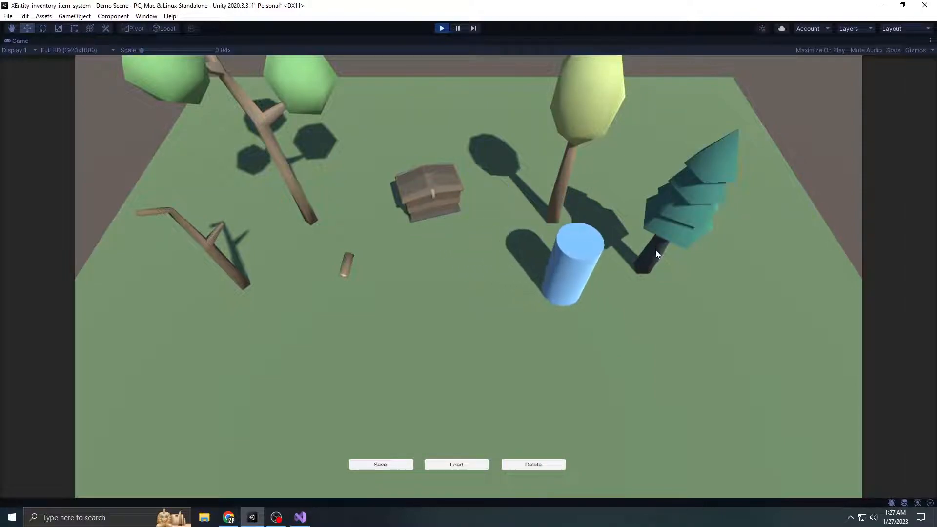
Harvest the pine tree and collect the logs and other items it drops
click(660, 254)
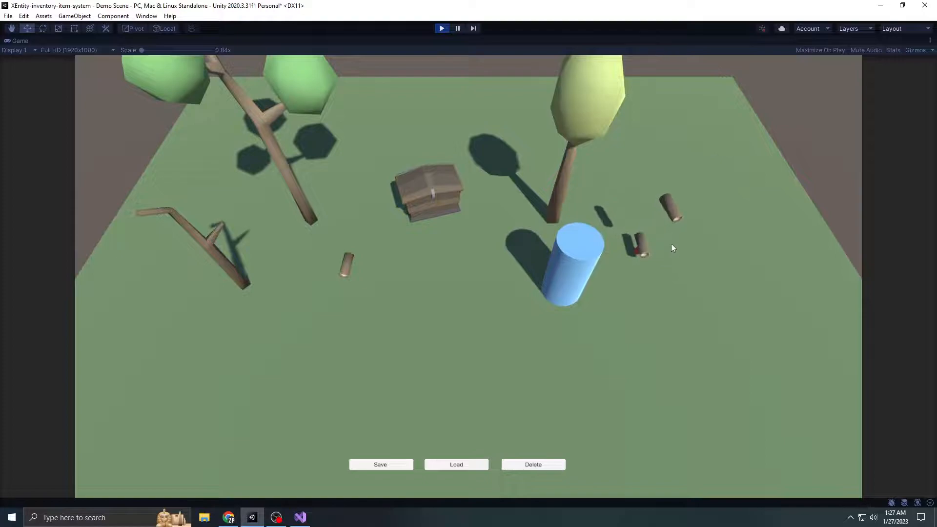
click(654, 254)
click(649, 250)
key(d)
key(a)
key(w)
click(641, 251)
key(a)
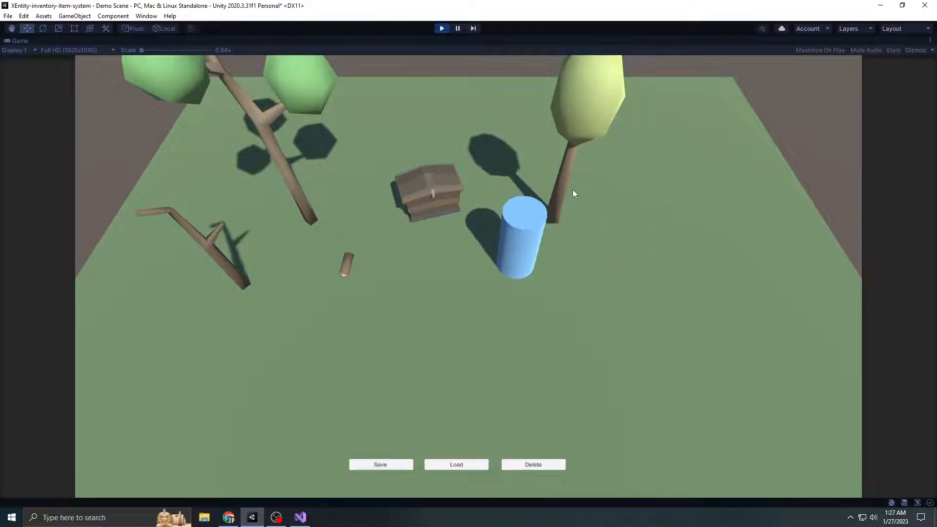
Harvest the yellow-green round tree, and collect its dropped items and the loose log
click(568, 195)
key(a)
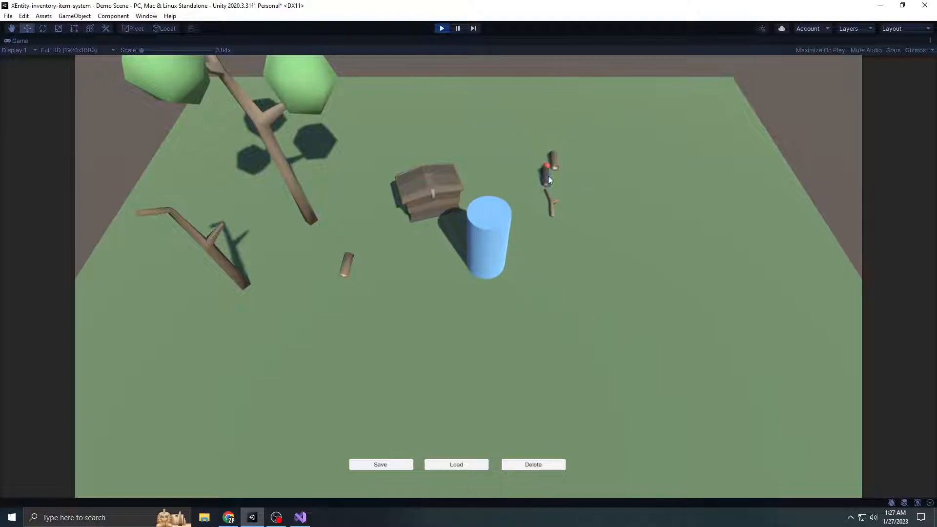
click(547, 177)
key(w)
click(553, 191)
key(a)
key(s)
click(350, 266)
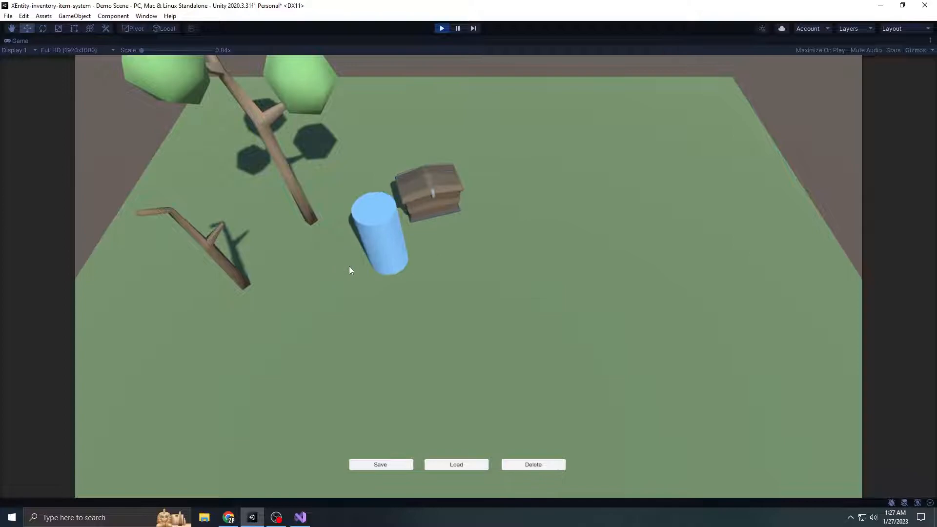
Harvest the tall tree with two green crowns and collect the items it drops
key(w)
click(303, 207)
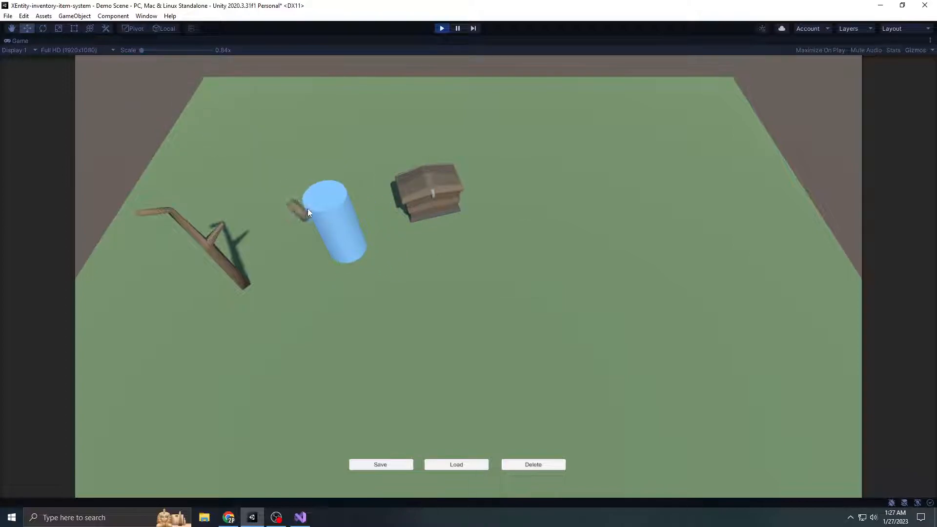
click(303, 212)
Harvest the bare leaning tree and walk around to collect all of its dropped items
click(236, 272)
key(a)
click(227, 277)
click(221, 266)
click(213, 269)
key(a)
key(w)
key(a)
key(s)
key(d)
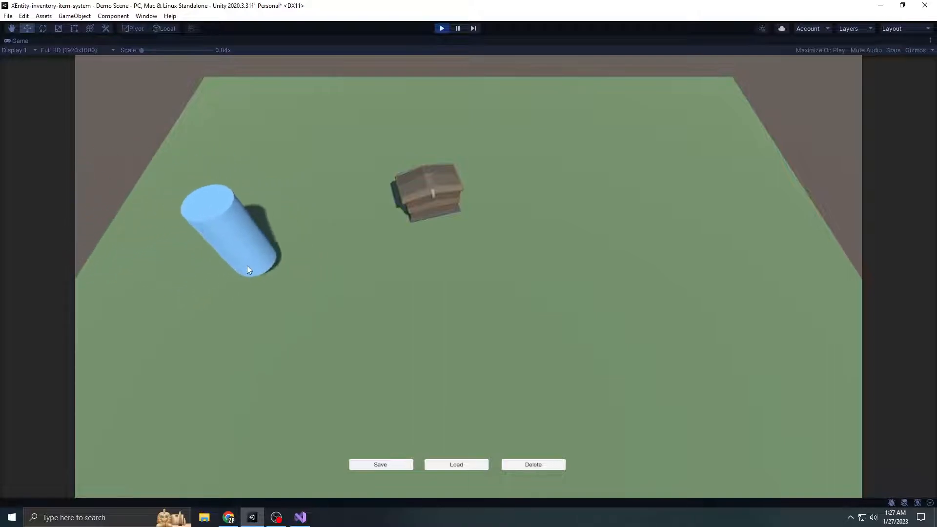
key(a)
key(s)
click(283, 252)
Walk the player back toward the storage chest and try to open it
key(d)
key(w)
click(442, 200)
click(442, 200)
Open the inventory, split a single log off the first log stack into the empty slot below, and merge it back
key(i)
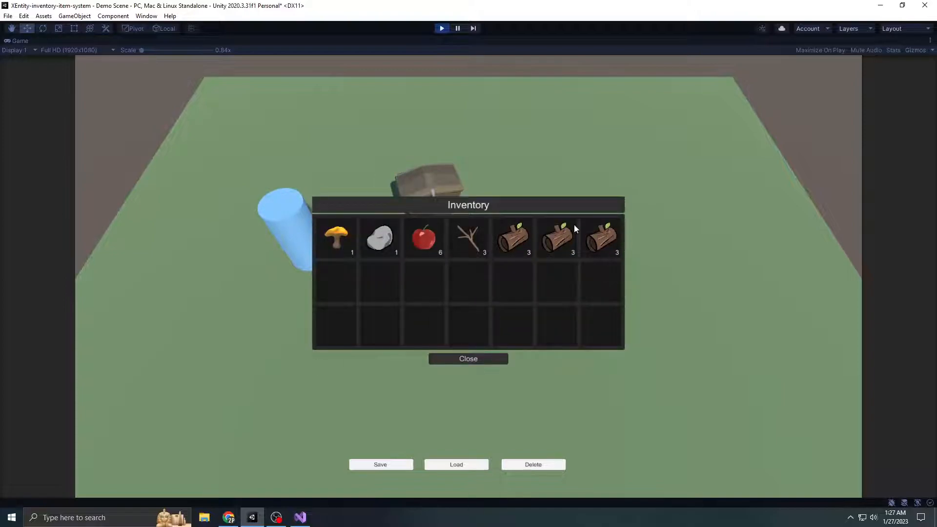
drag(514, 266, 514, 237)
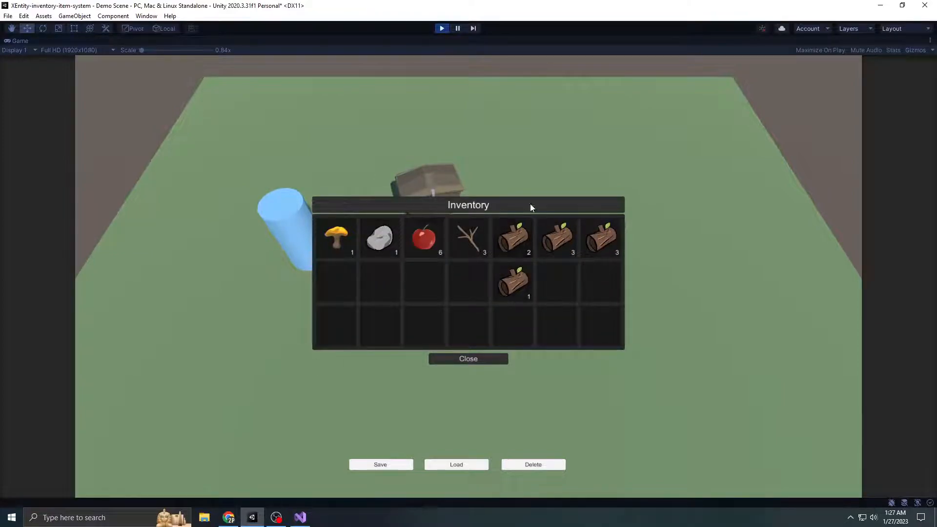
right_click(514, 225)
drag(512, 283, 510, 235)
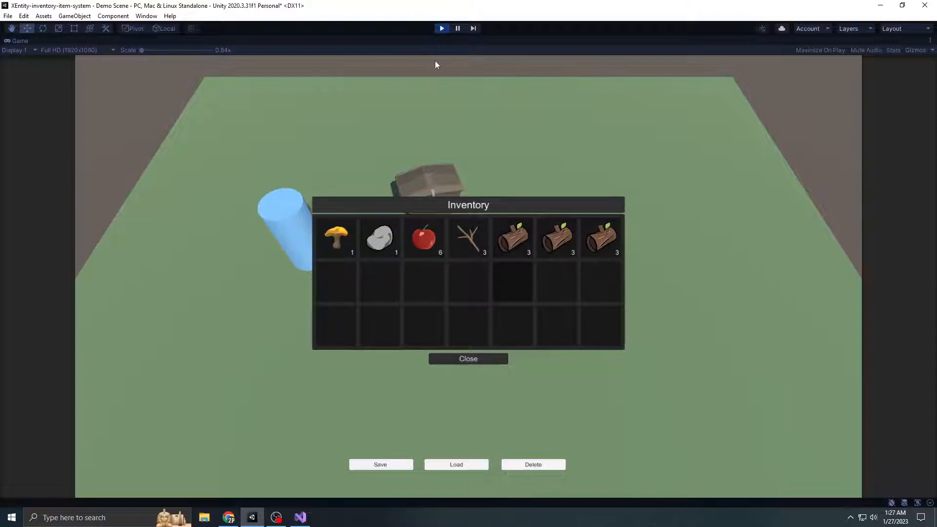
Bulk remove the first log stack and close the inventory
right_click(500, 225)
click(544, 276)
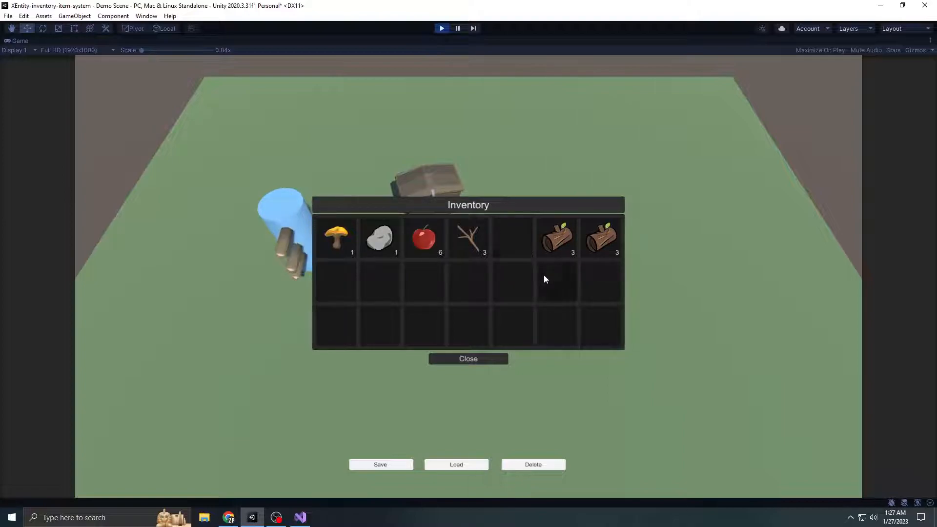
key(i)
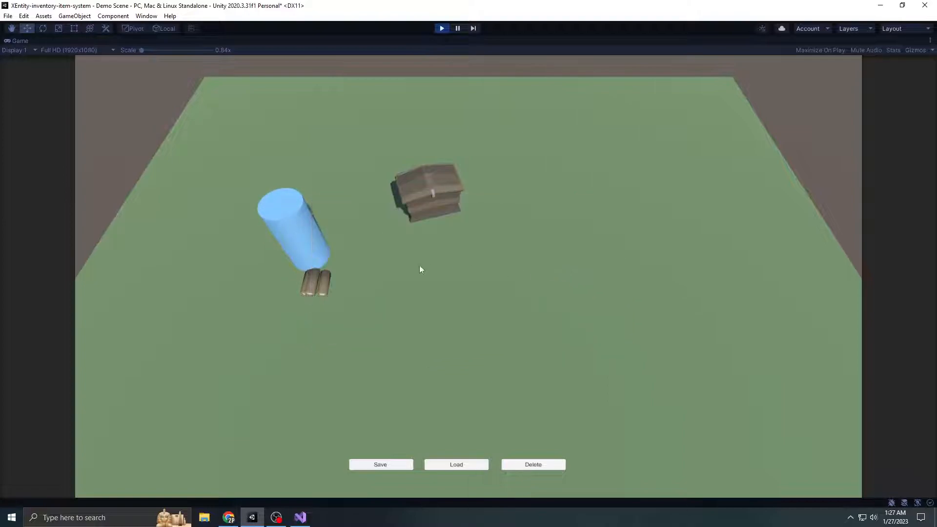
Collect the dropped logs with the player and stop play mode
key(a)
key(d)
key(s)
key(a)
key(w)
key(s)
click(281, 289)
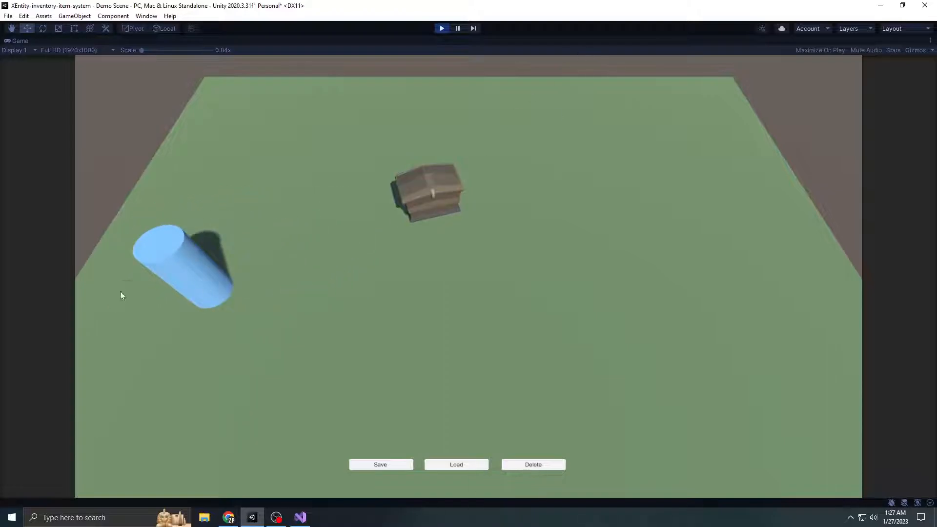
key(d)
click(442, 28)
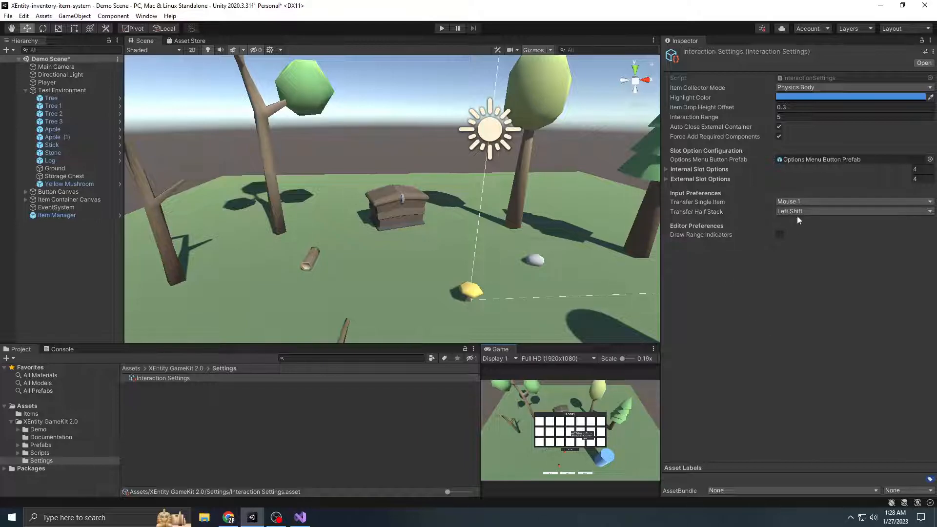
Examine the Internal Slot Options and External Slot Options lists of the Interaction Settings asset
click(713, 179)
click(708, 170)
click(711, 169)
click(721, 179)
mouse_move(722, 179)
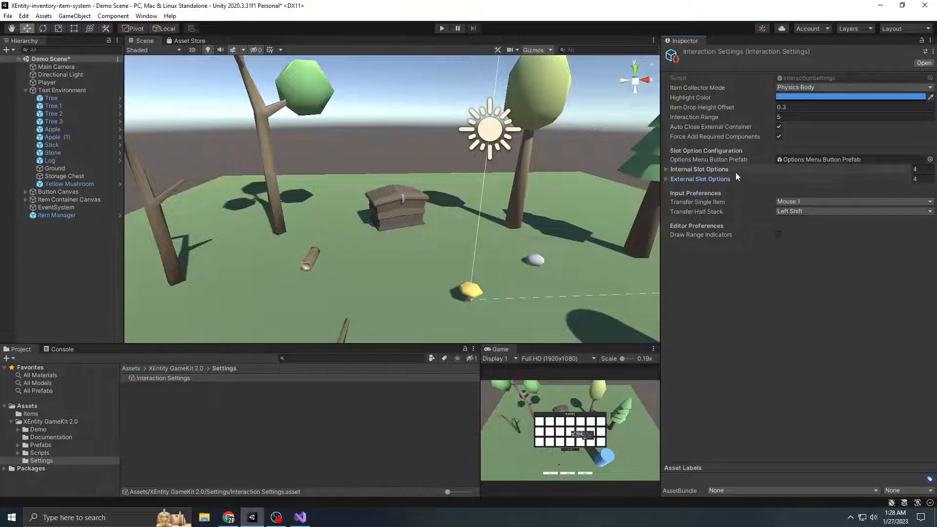
Add three Use entries to the Custom Options Menu Config of the Storage Chest's External Item Container
click(27, 89)
click(25, 89)
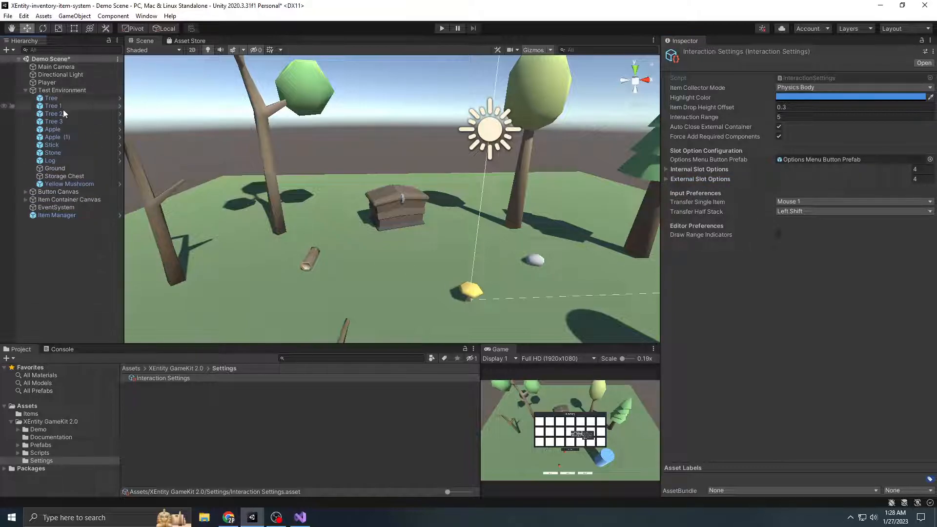
click(68, 177)
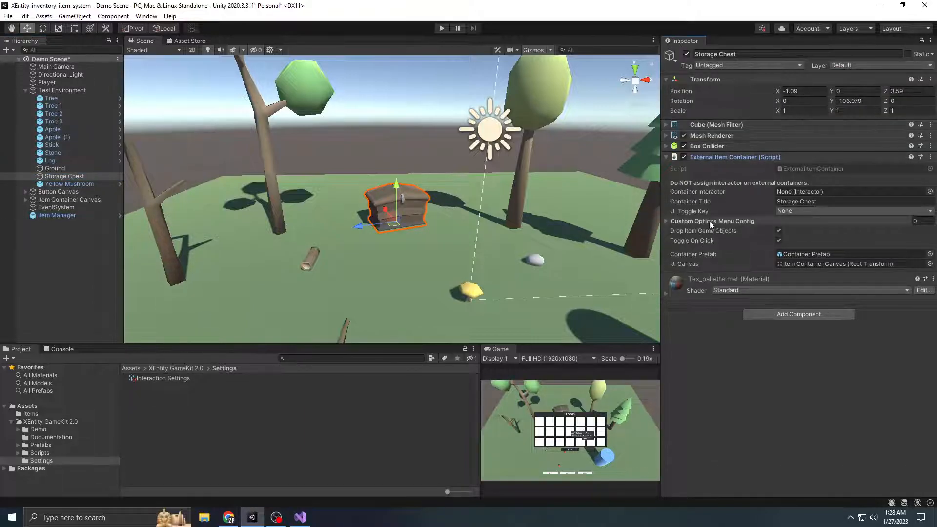
click(672, 221)
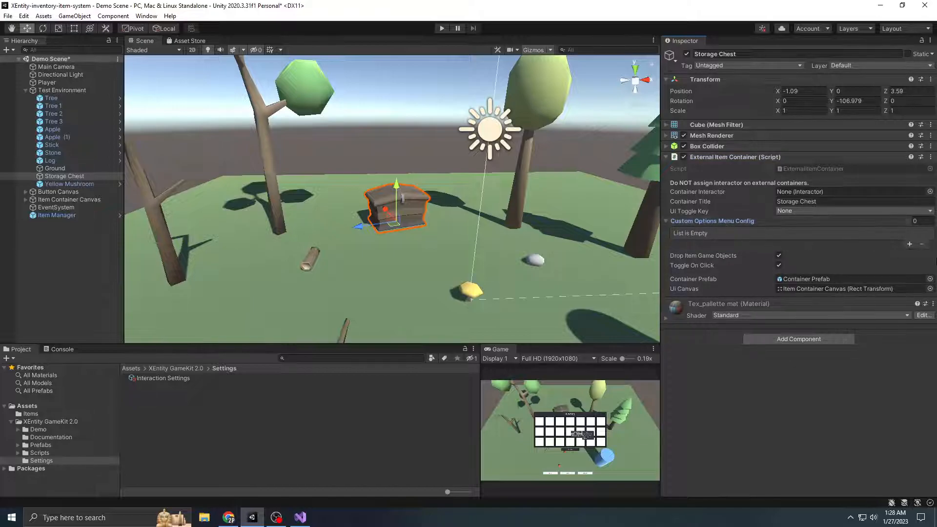
click(910, 244)
click(909, 244)
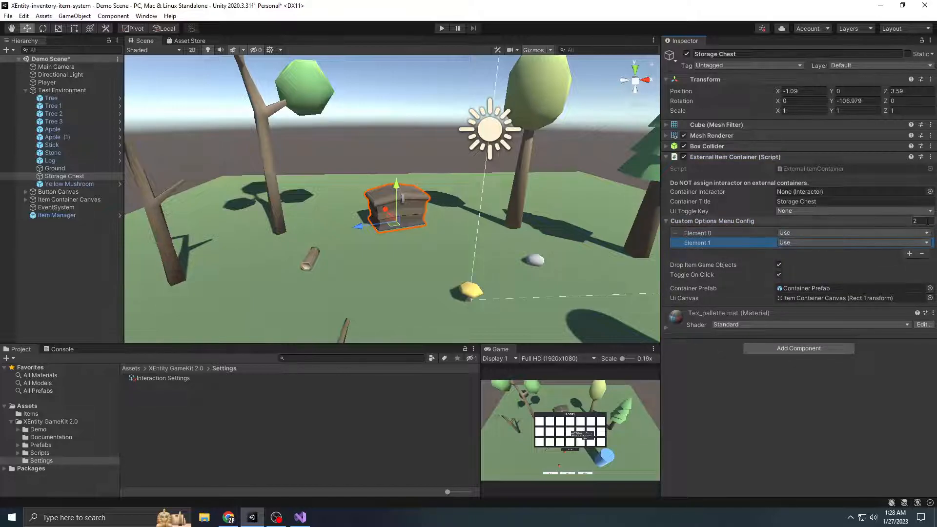
click(922, 253)
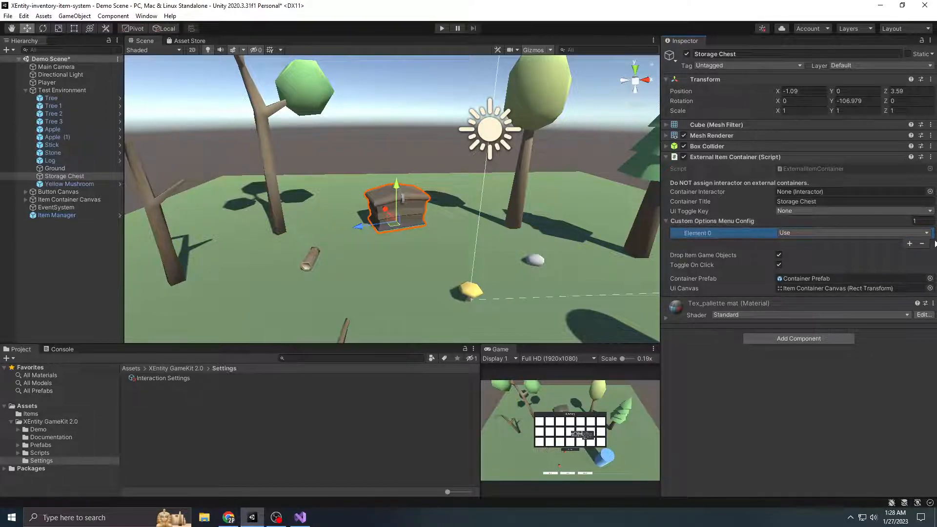
click(910, 244)
click(911, 254)
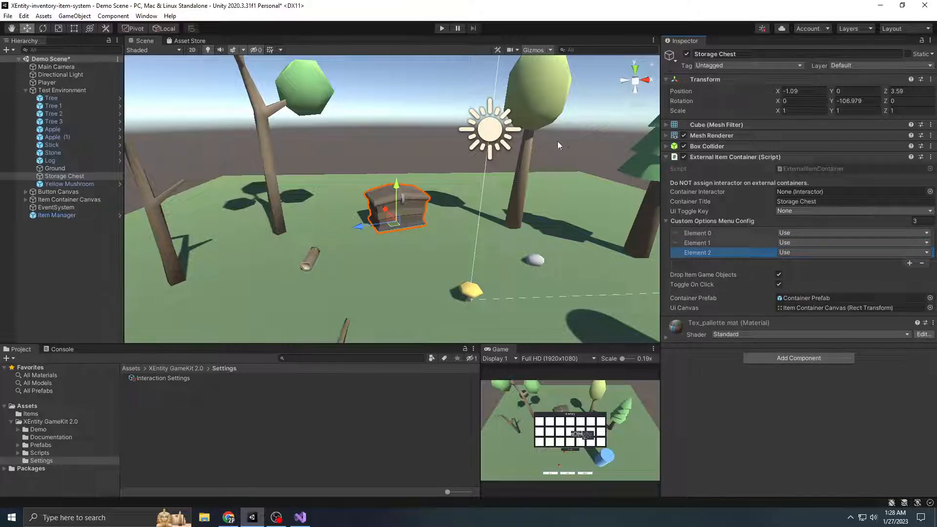
Start play mode with a maximized Game view, and collect an apple and the mushroom
click(441, 28)
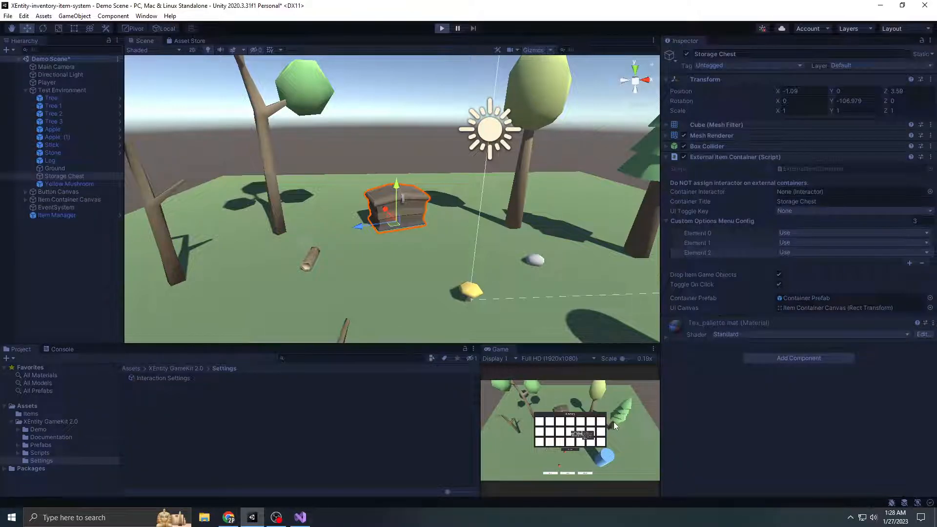
click(653, 349)
click(675, 383)
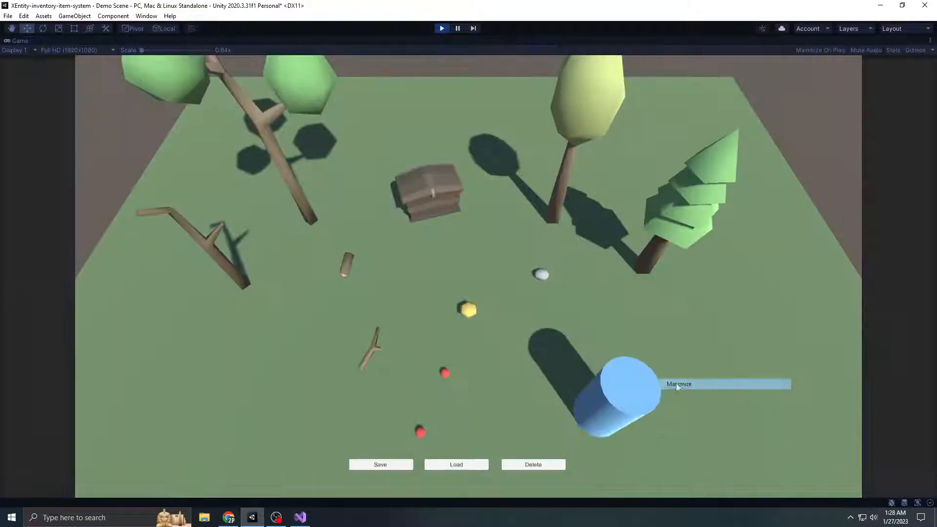
key(w)
key(a)
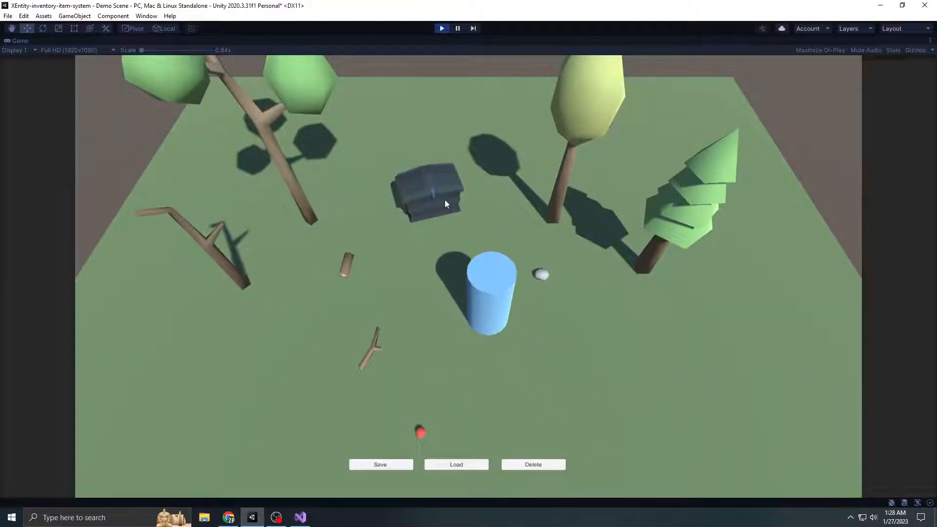
Open the inventory and the storage chest, arrange their windows side by side, and move the apple into the chest
key(i)
drag(399, 215, 376, 275)
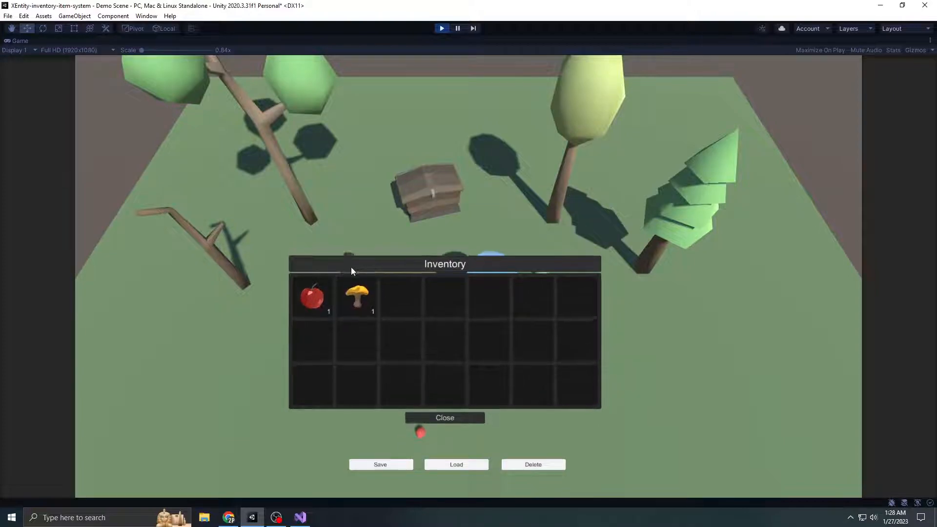
click(438, 189)
drag(543, 207, 746, 183)
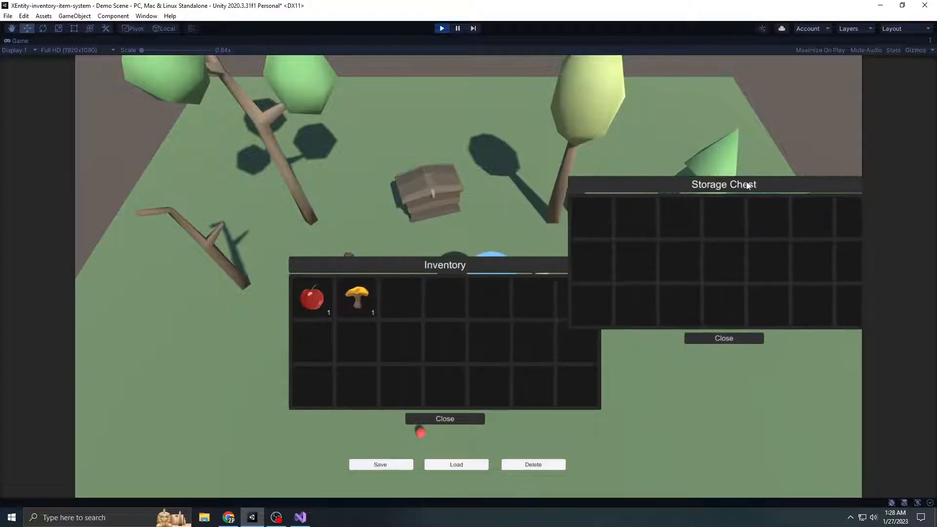
drag(322, 308, 614, 237)
drag(487, 268, 313, 224)
drag(670, 195, 632, 204)
Check the apple's options menu in the storage chest, close the chest and stop play mode
right_click(554, 227)
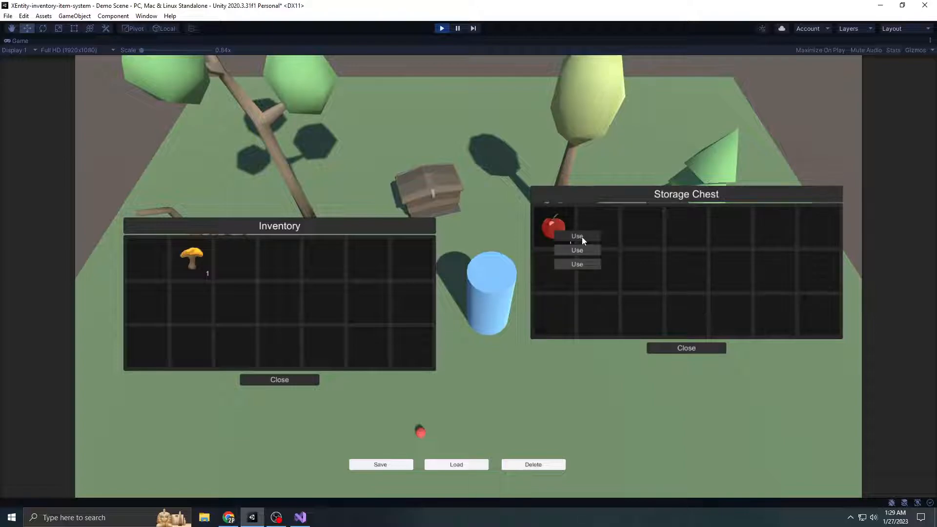
click(696, 347)
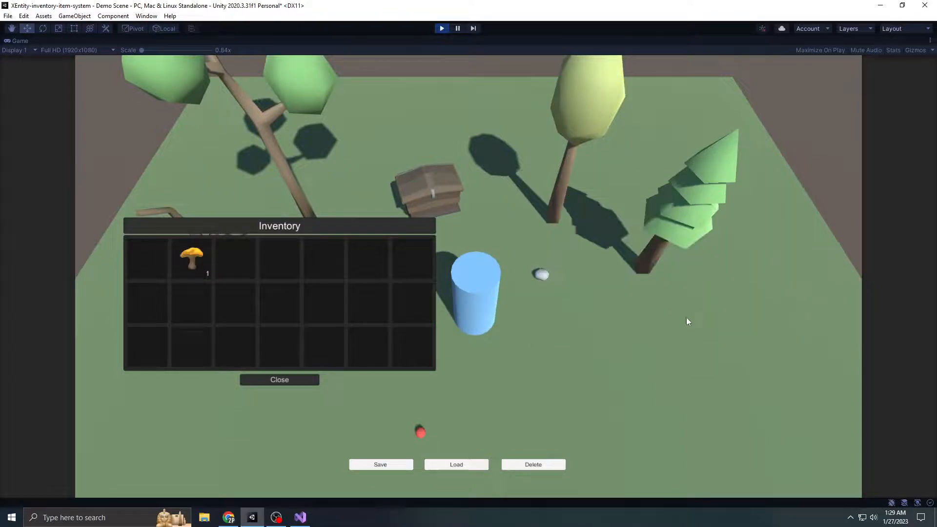
click(442, 28)
Set the Storage Chest's Custom Options Menu Config size to 0 and reopen the Interaction Settings asset
click(916, 220)
text(0)
key(Return)
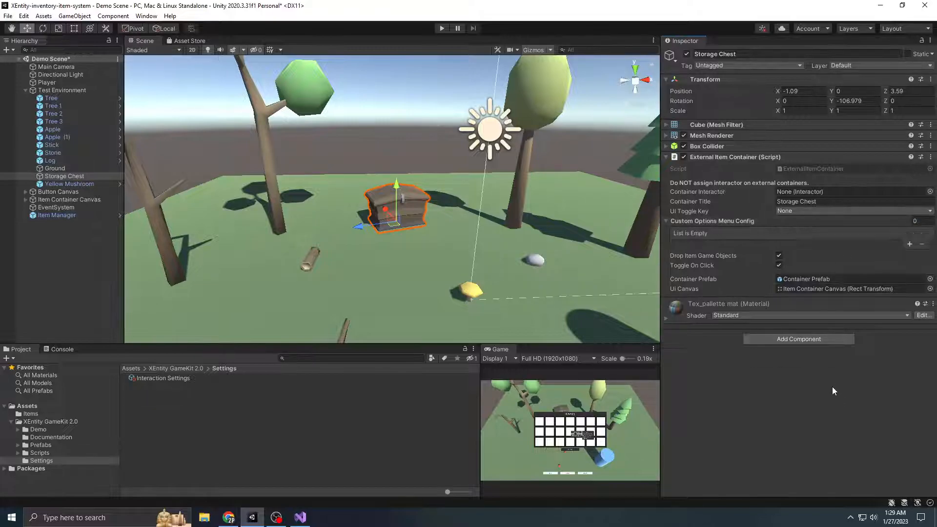
click(703, 221)
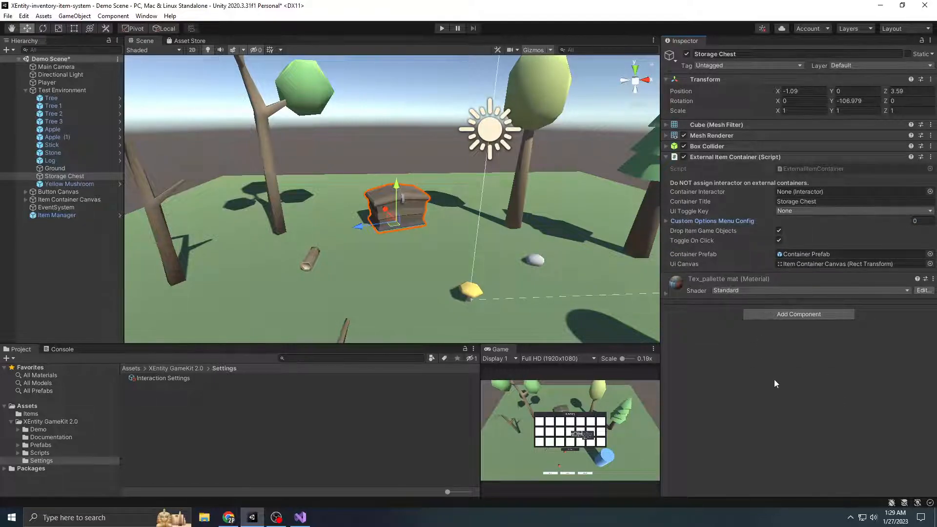
click(158, 380)
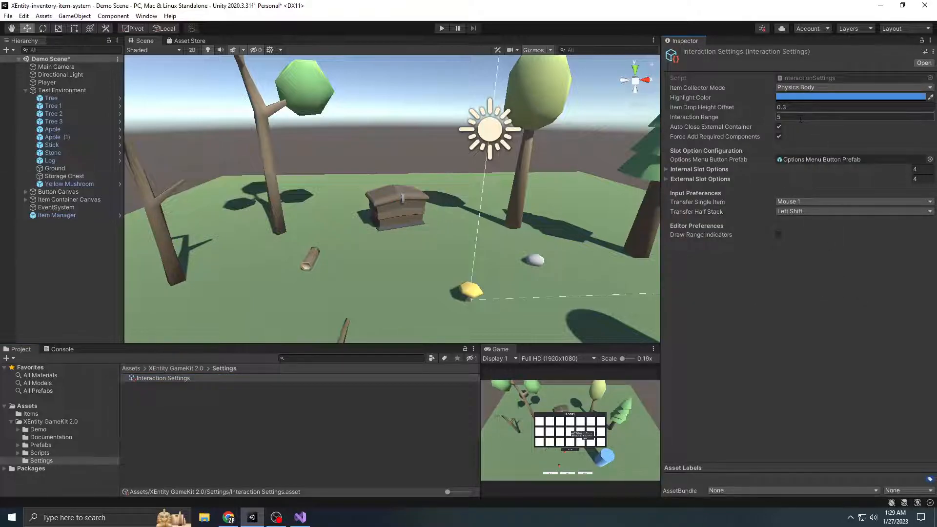
click(778, 117)
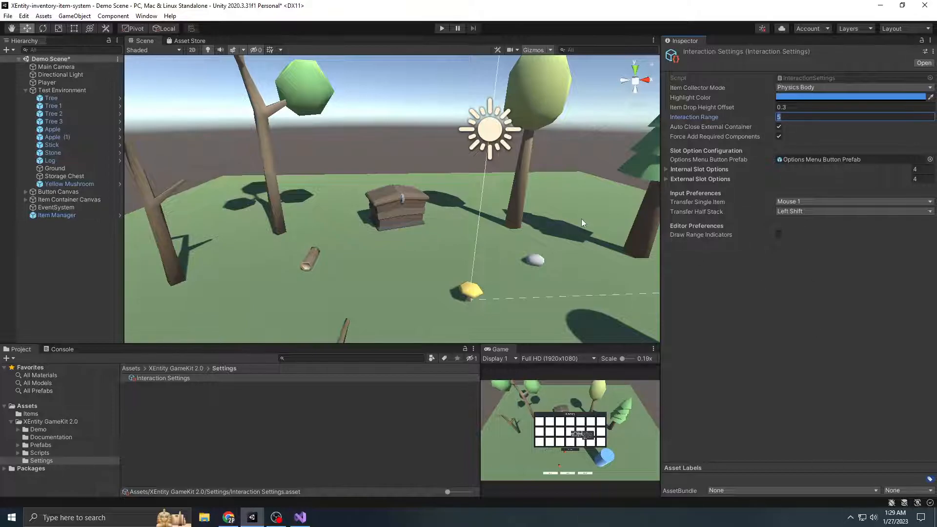
click(847, 175)
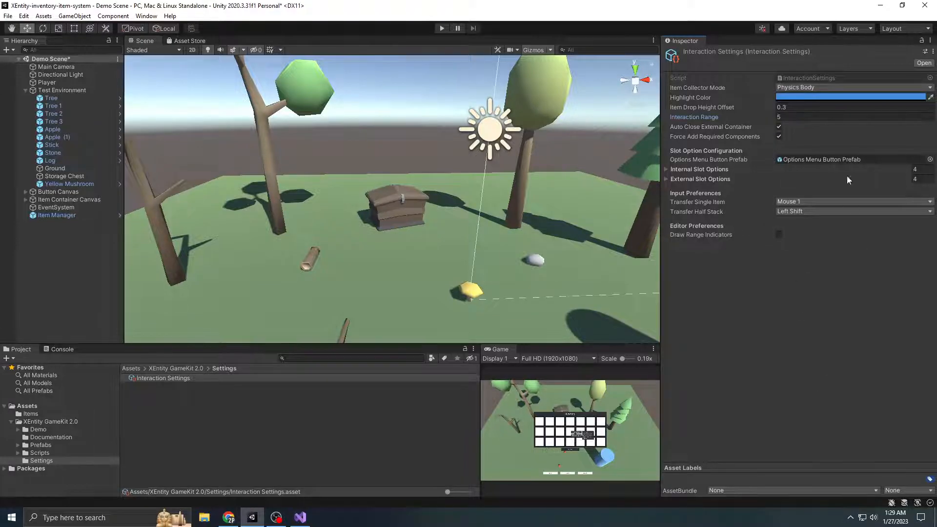
click(778, 135)
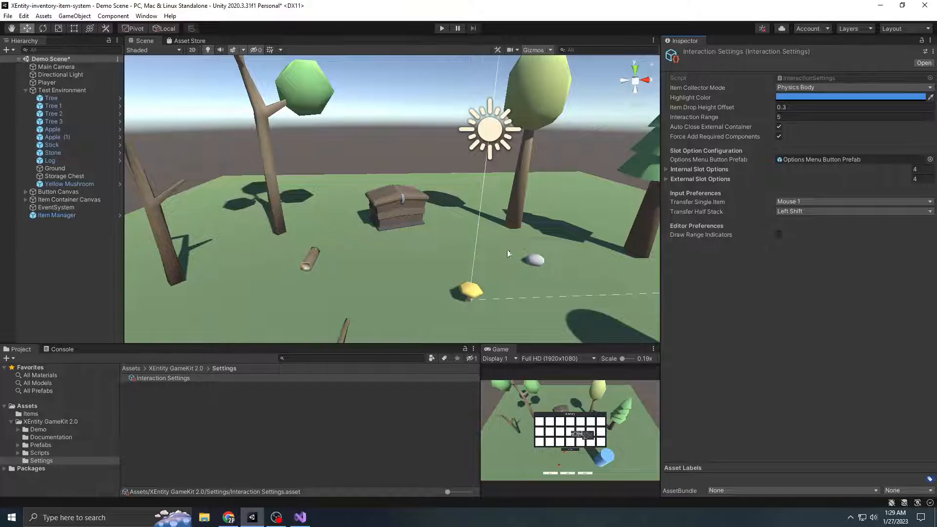
Enable Draw Range Indicators in the Interaction Settings and examine the interaction ranges around the storage chest and the player
scroll(508, 251, down, 4)
scroll(572, 274, down, 3)
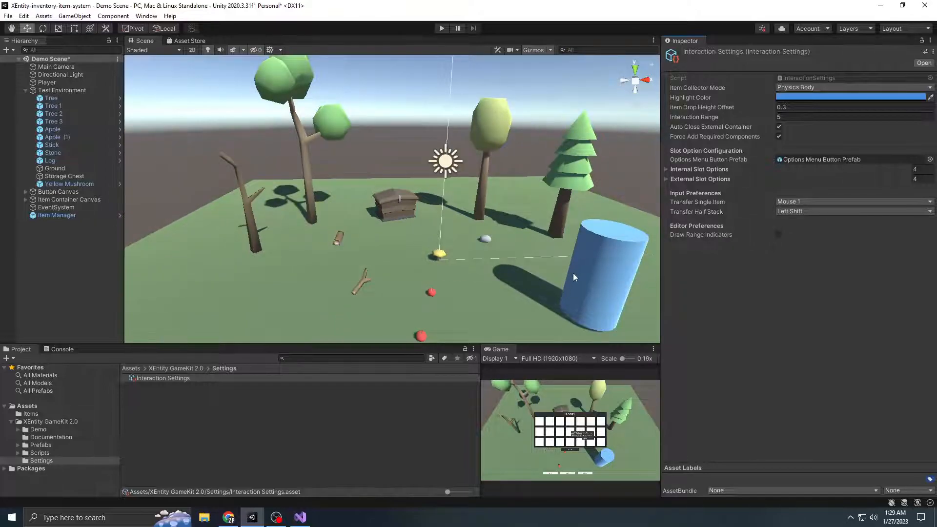
scroll(573, 276, down, 2)
scroll(574, 277, down, 2)
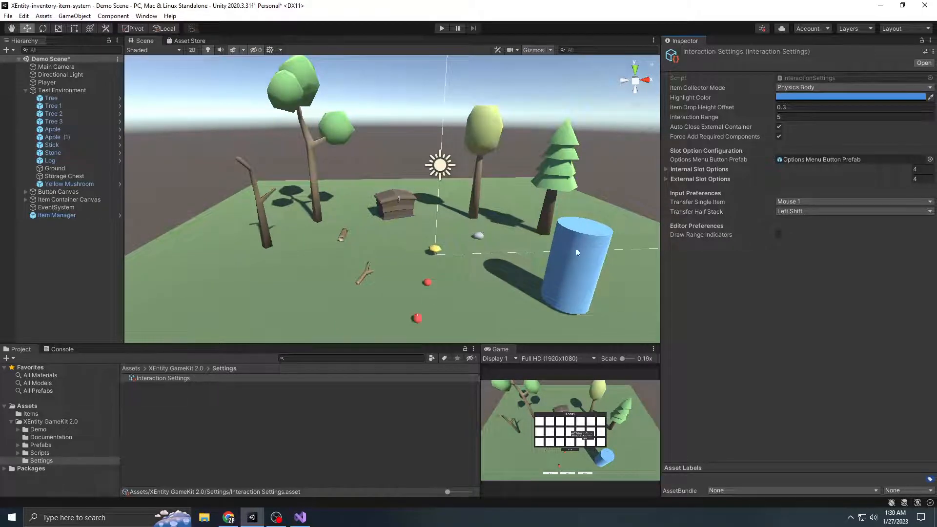
click(780, 234)
mouse_move(561, 273)
alt+mouse_down()
mouse_move(478, 250)
mouse_move(398, 207)
alt+mouse_up()
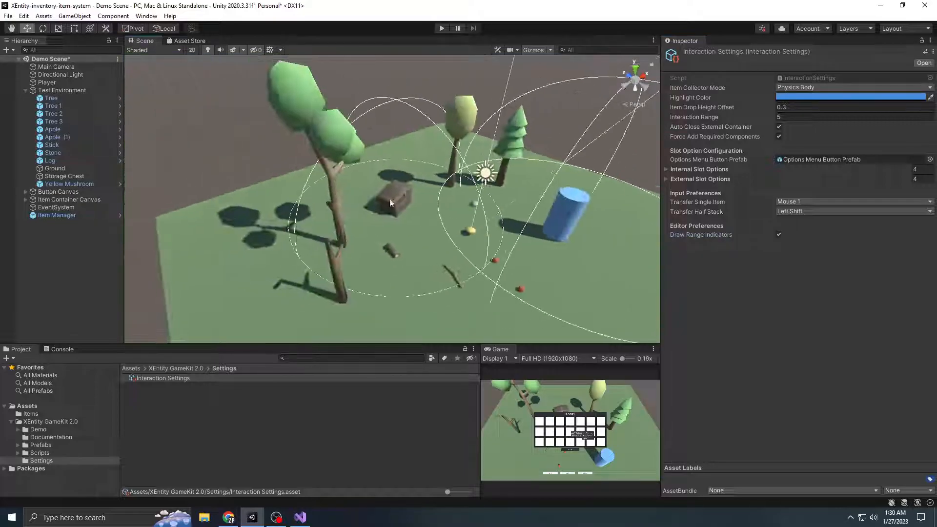
middle_drag(581, 211, 493, 194)
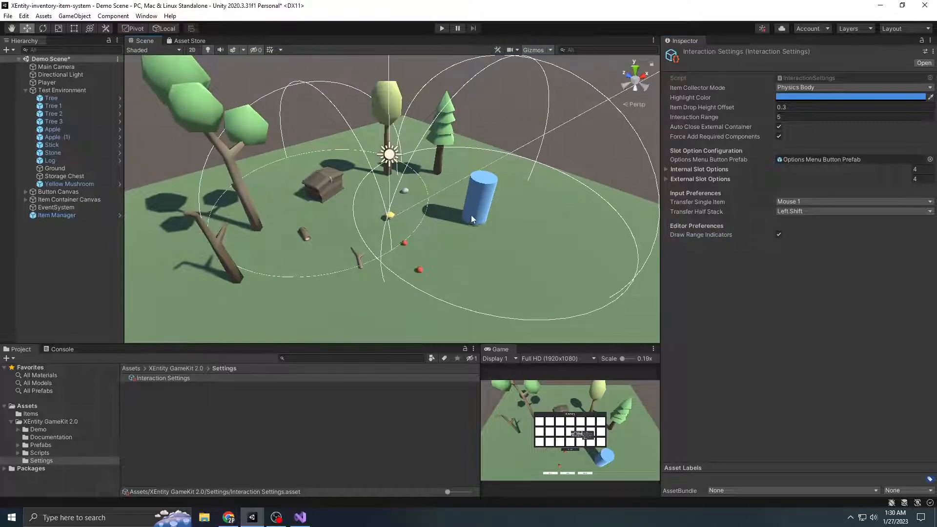
alt+drag(442, 202, 530, 221)
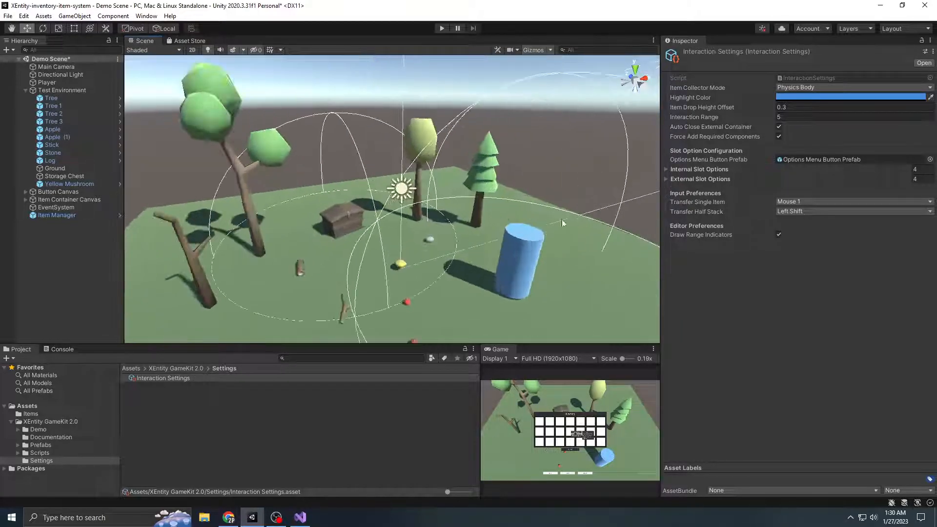
Turn Draw Range Indicators off again in the Interaction Settings
click(779, 235)
mouse_move(488, 254)
alt+mouse_down()
mouse_move(465, 259)
mouse_move(506, 247)
alt+mouse_up()
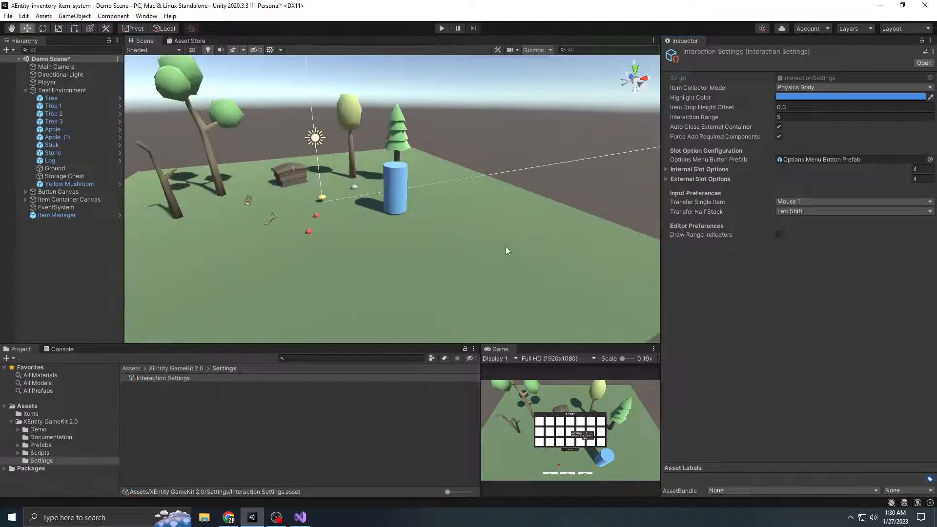
scroll(506, 247, up, 3)
middle_drag(386, 203, 440, 225)
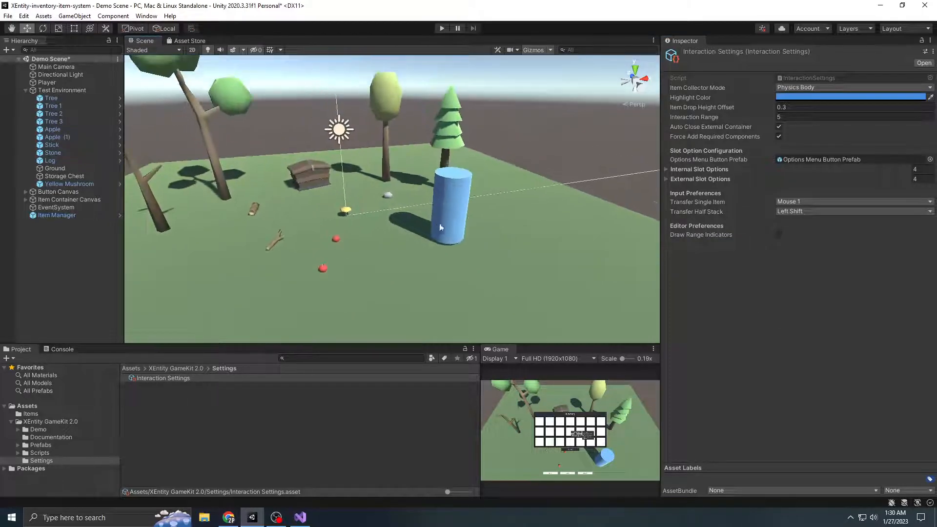
Start play mode and maximize the Game view
click(442, 28)
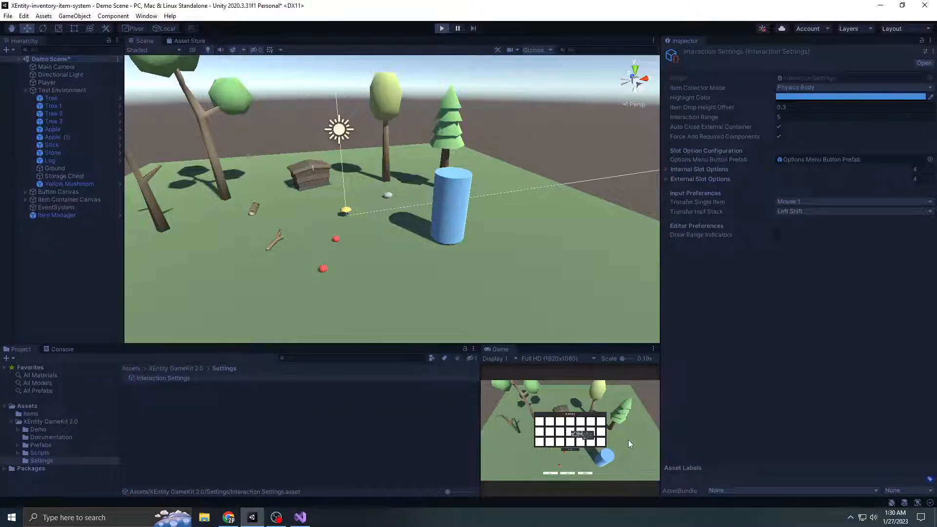
key(Tab)
click(654, 349)
click(674, 383)
Move the player towards the storage chest, open it, and walk away out of its interaction range
key(w)
key(a)
click(429, 198)
drag(523, 199, 419, 129)
key(d)
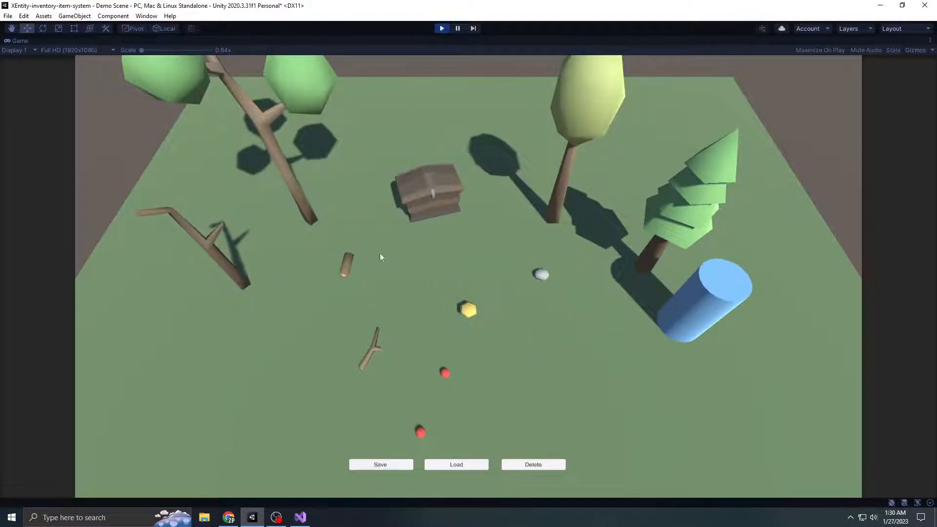
Return to the storage chest, repeat the auto-close test by opening it and walking out of range, and stop play mode
key(a)
key(w)
click(447, 190)
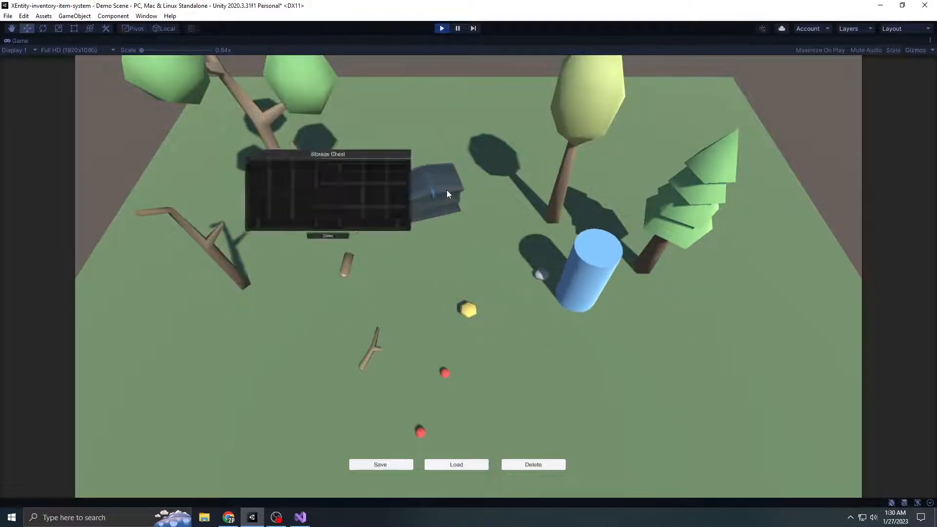
drag(418, 132, 565, 161)
key(d)
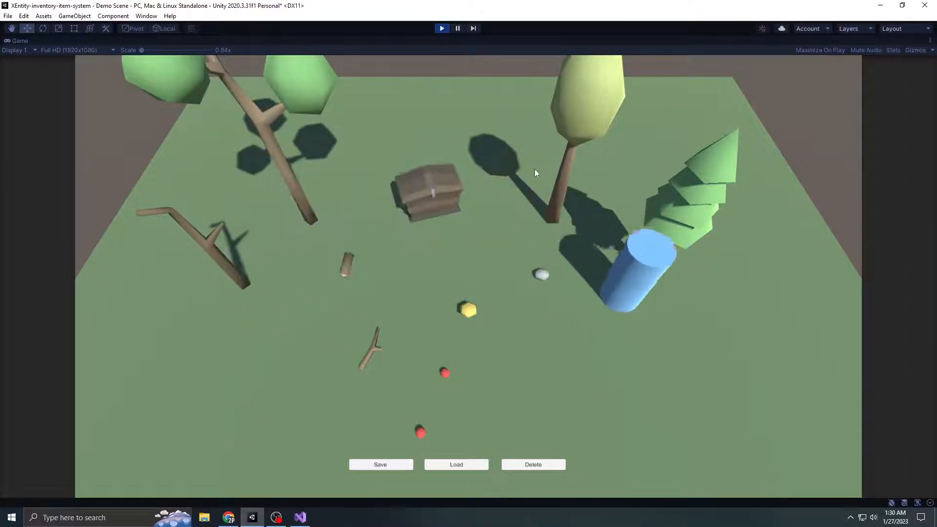
key(a)
key(a)
click(442, 30)
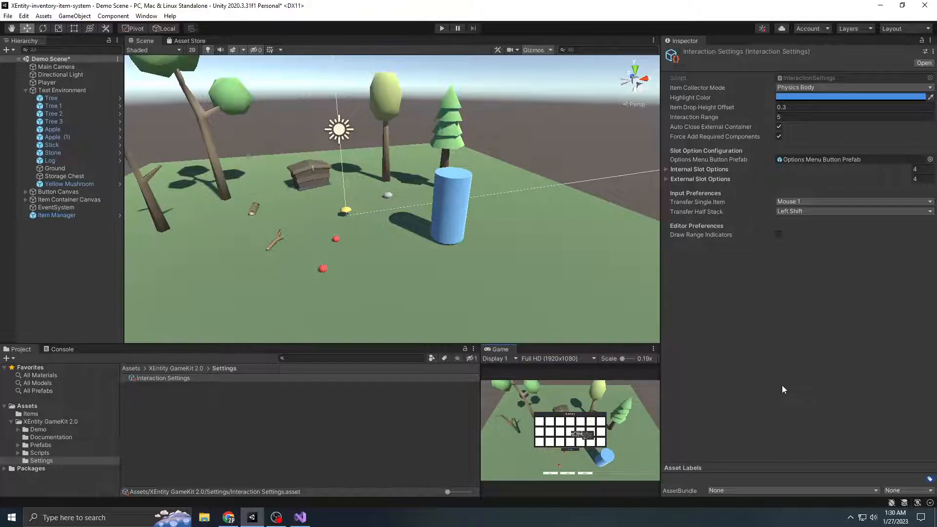
click(25, 91)
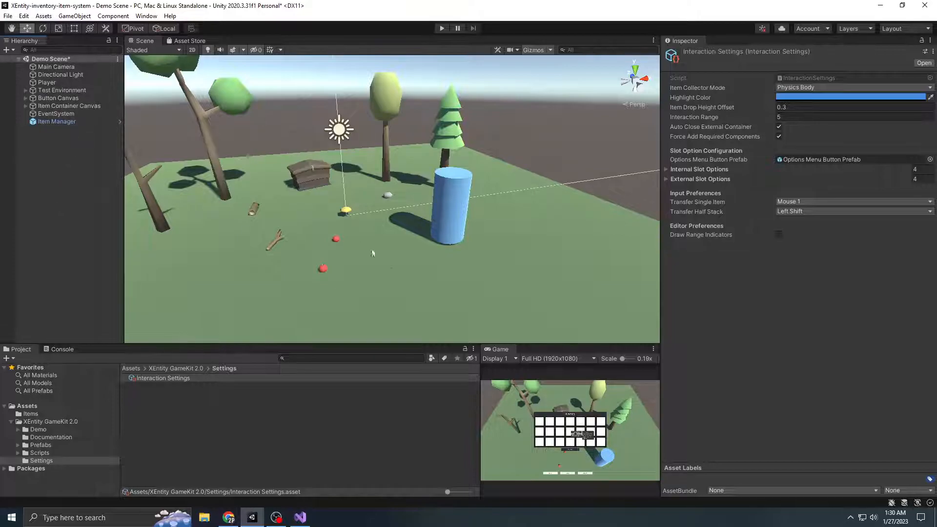
scroll(361, 247, up, 3)
middle_drag(402, 259, 428, 249)
scroll(471, 231, up, 3)
scroll(382, 239, down, 3)
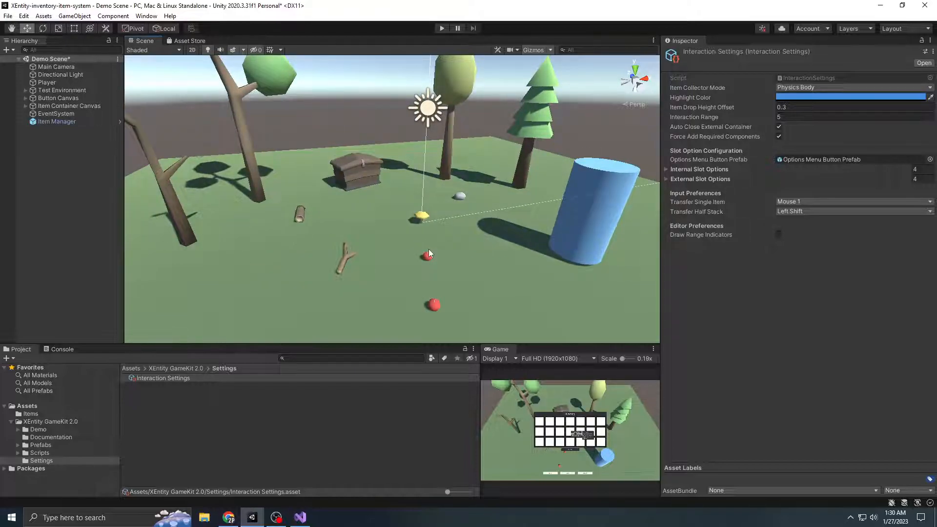
key(w)
right_drag(427, 277, 426, 212)
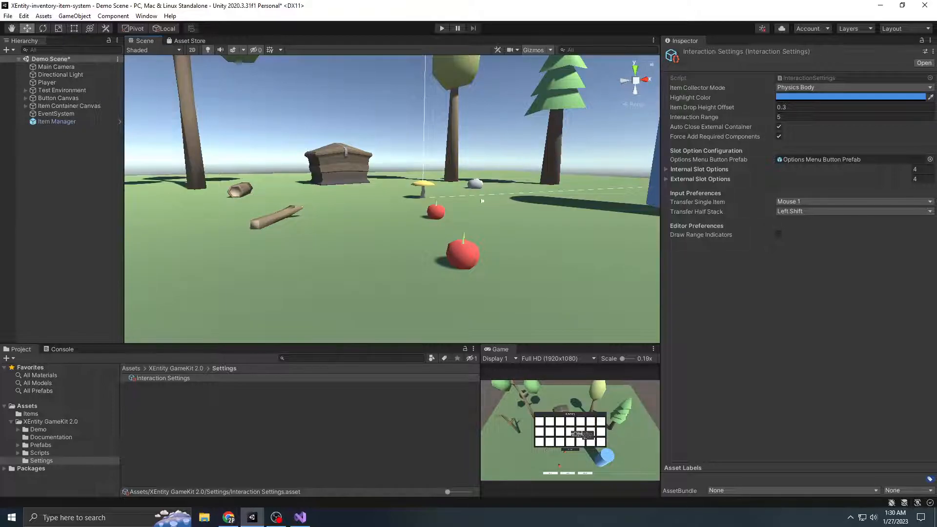
right_drag(437, 234, 455, 181)
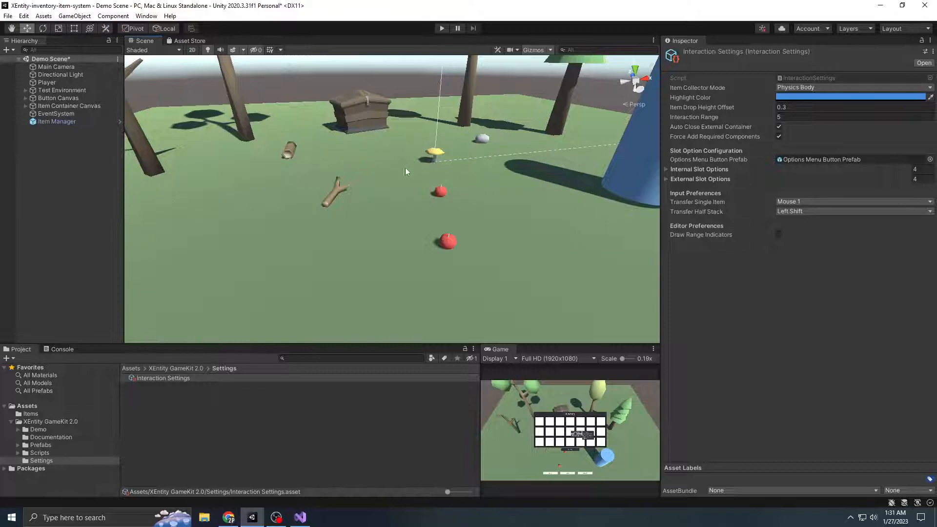
scroll(474, 203, down, 3)
alt+drag(474, 203, 431, 234)
scroll(439, 237, up, 3)
scroll(444, 238, down, 3)
right_drag(444, 239, 455, 265)
middle_drag(456, 265, 469, 290)
right_drag(469, 290, 476, 130)
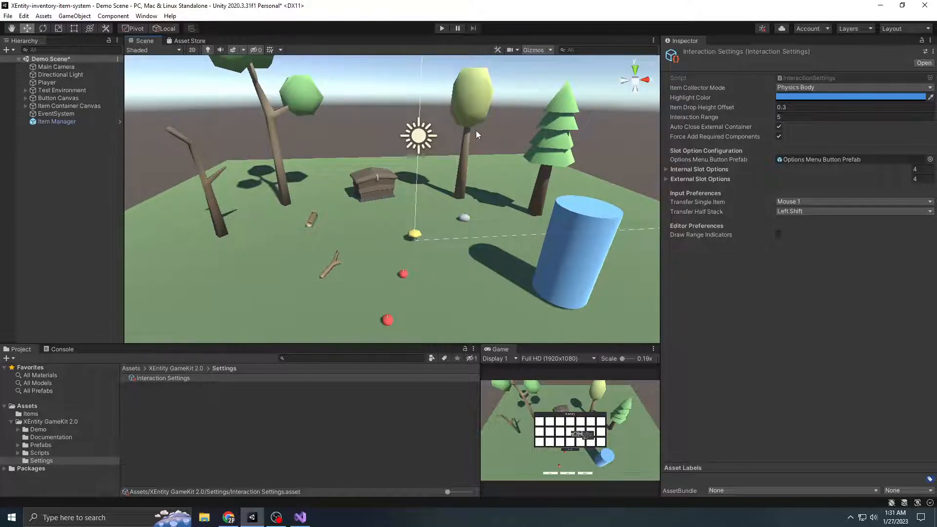
right_drag(461, 225, 452, 191)
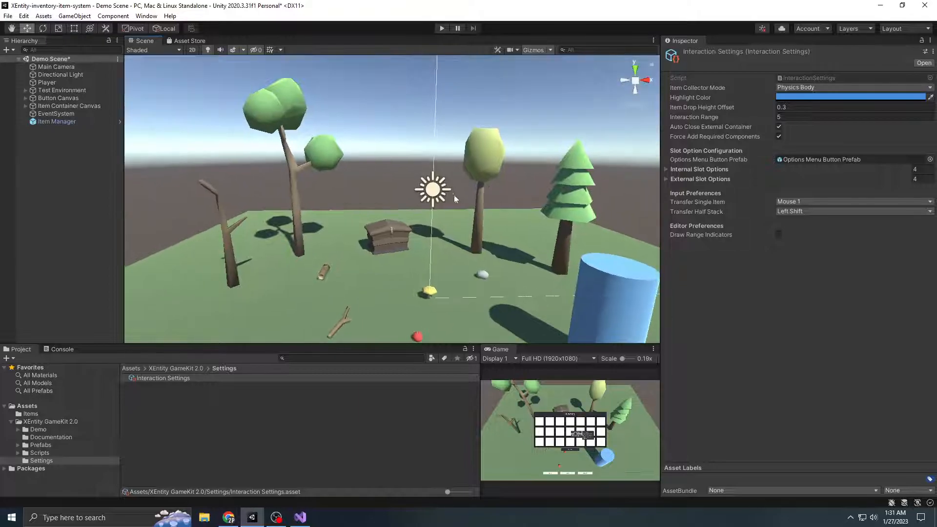
middle_drag(467, 231, 464, 194)
scroll(452, 234, up, 2)
middle_drag(452, 234, 447, 218)
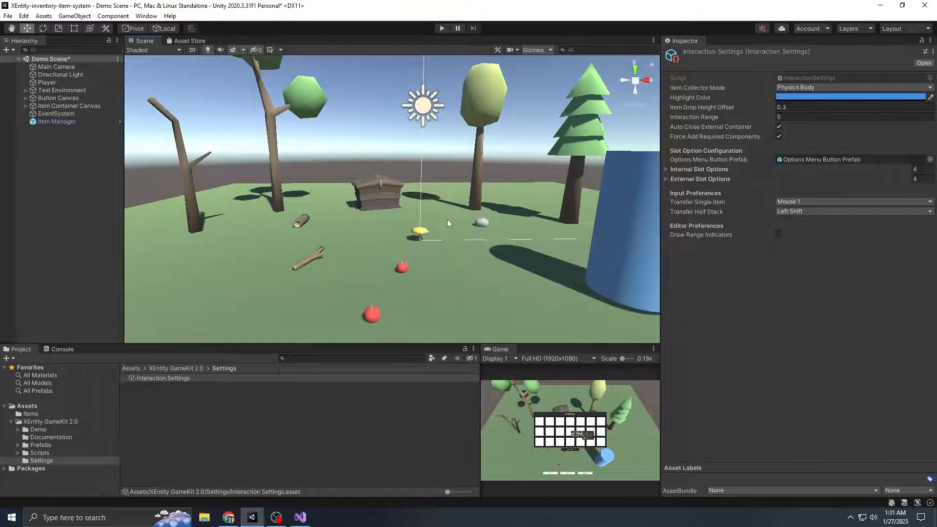
middle_drag(446, 218, 430, 262)
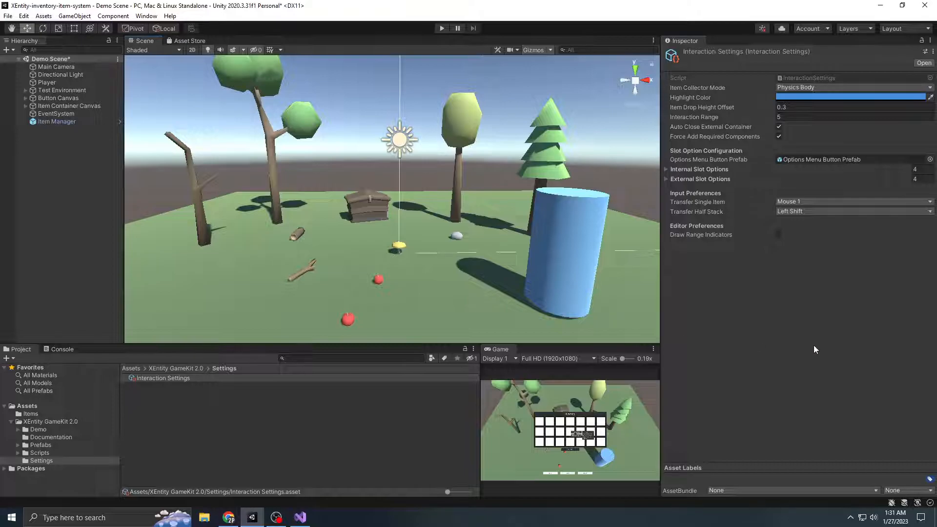
middle_drag(520, 277, 538, 262)
right_drag(503, 243, 500, 257)
middle_drag(500, 256, 500, 267)
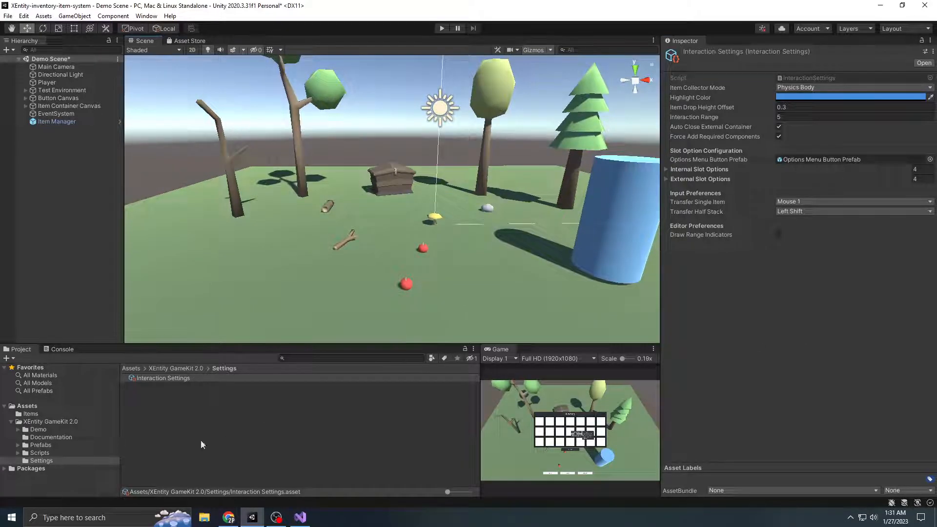
click(217, 411)
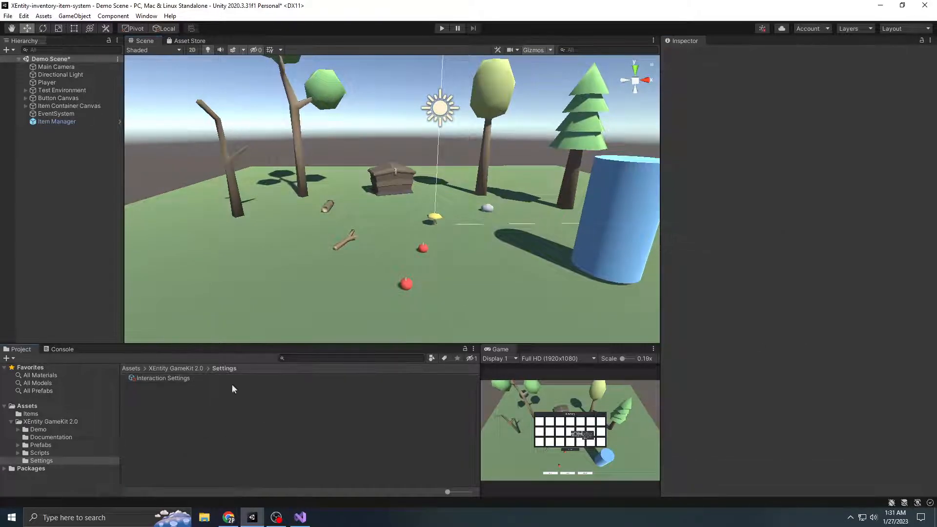
middle_drag(431, 237, 414, 259)
right_drag(414, 260, 411, 275)
middle_drag(411, 276, 392, 302)
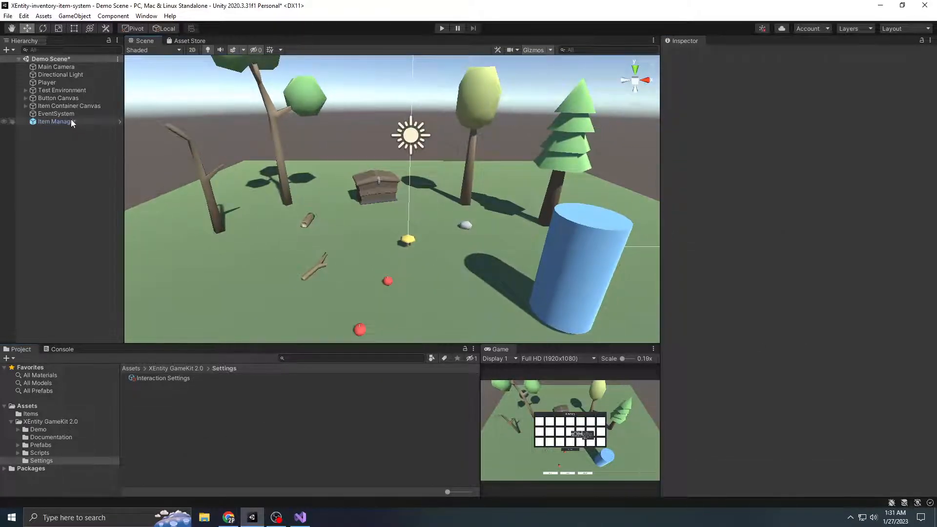
scroll(363, 192, up, 3)
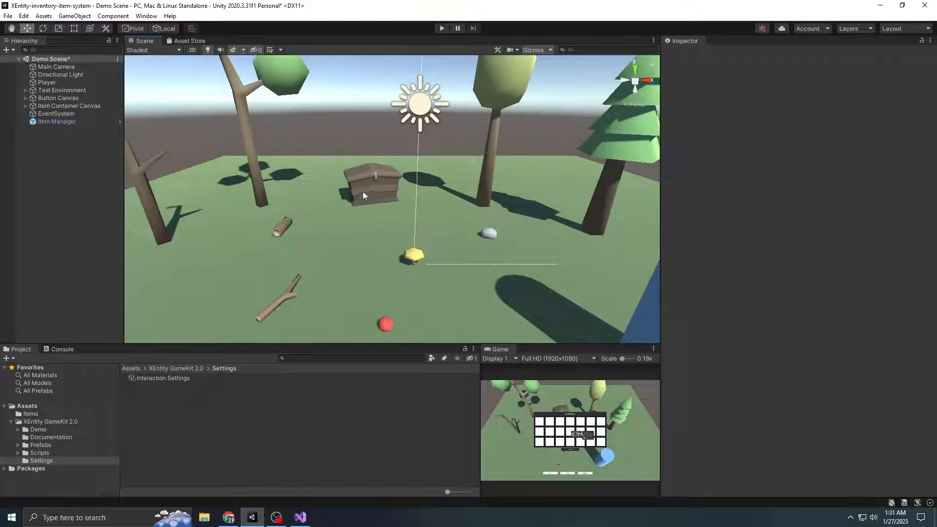
Review the Storage Chest's External Item Container settings in the Test Environment group and collapse the component and the group
click(25, 89)
click(78, 177)
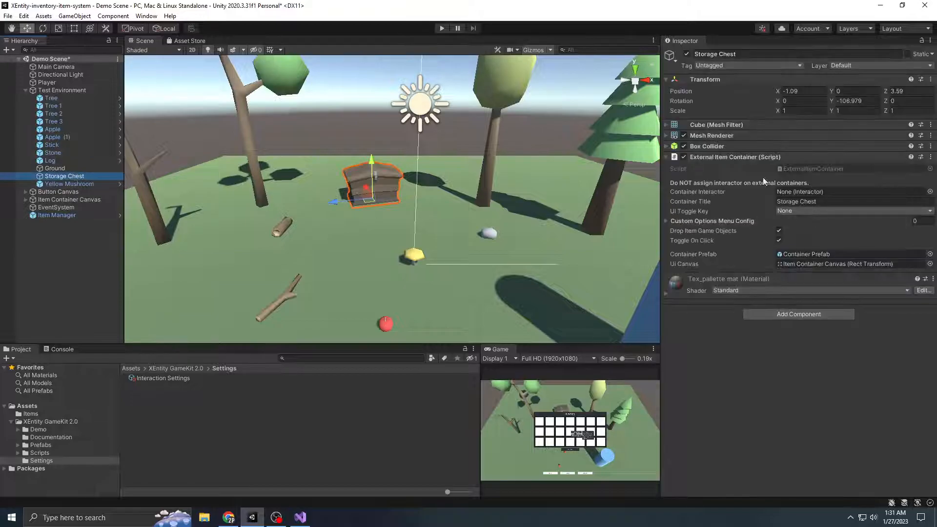
click(737, 157)
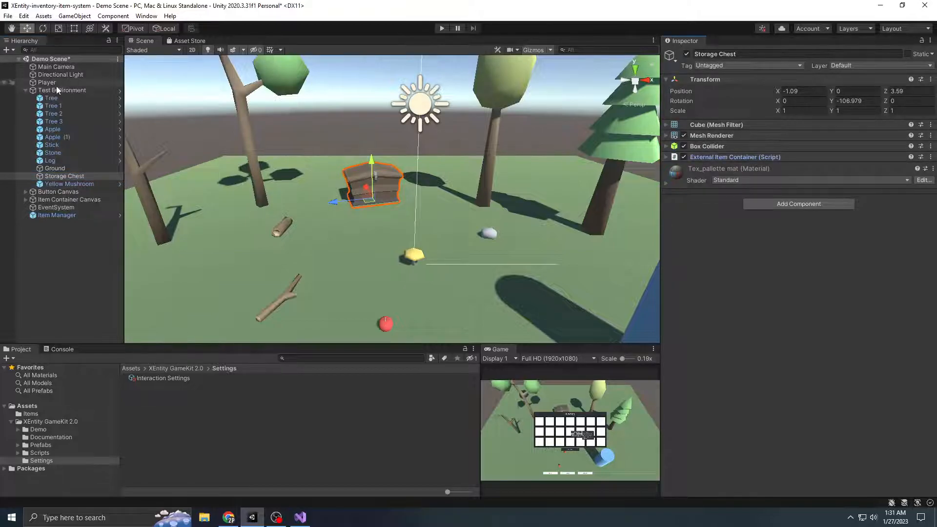
click(25, 91)
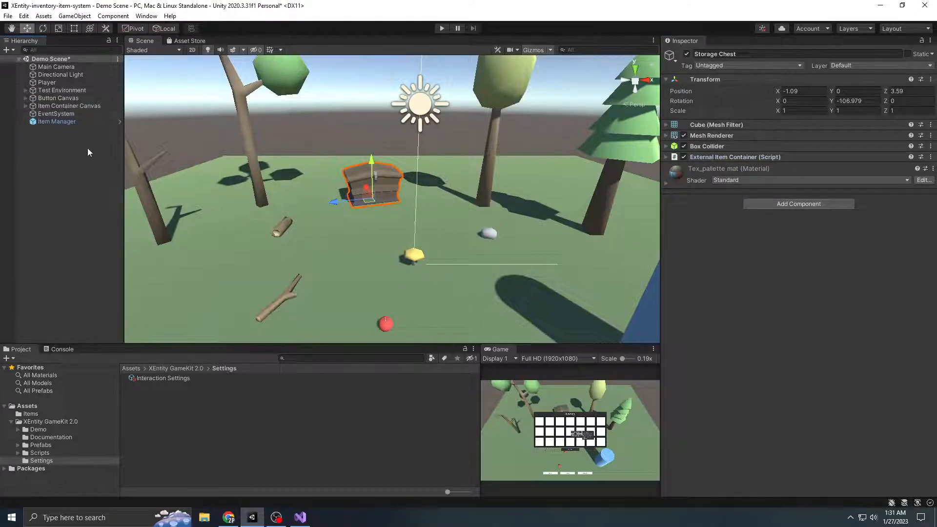
Select Player Inventory under Item Container Canvas and review its Item Container settings
click(25, 105)
click(77, 114)
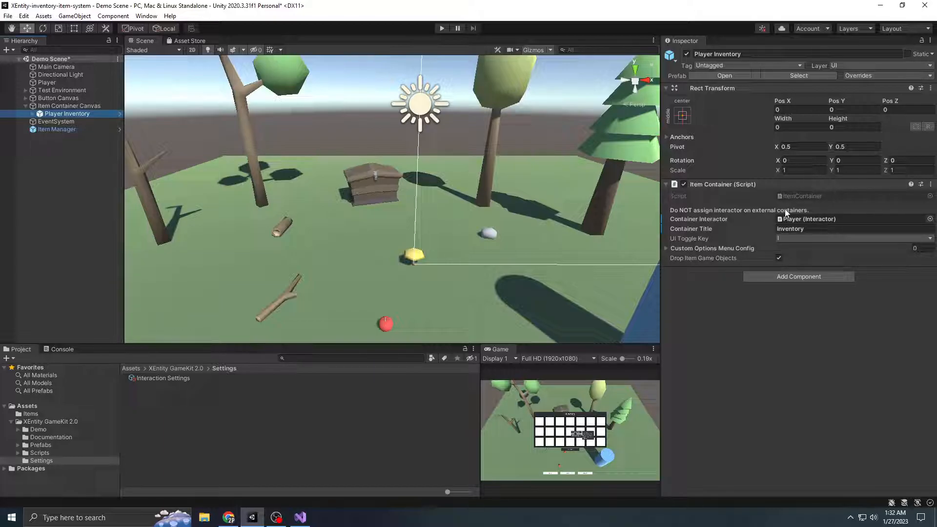
click(809, 338)
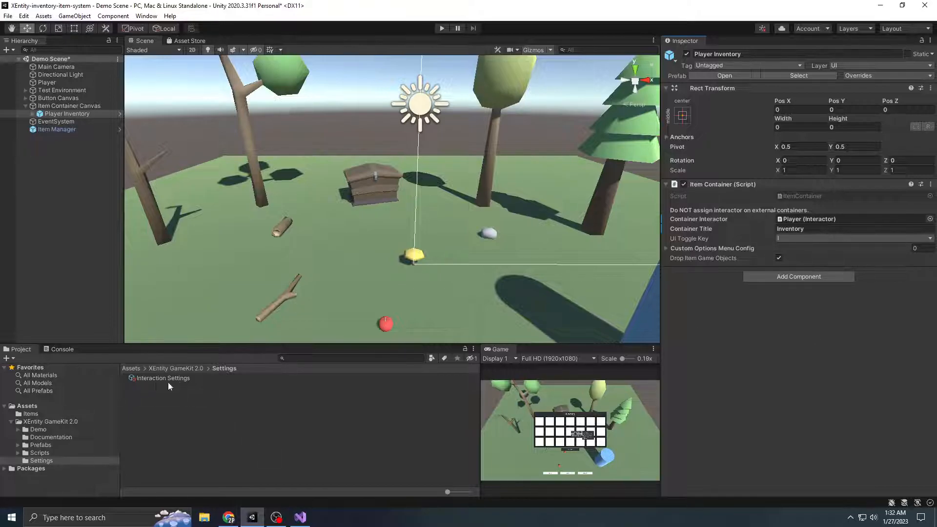
Select Save Player Inventory in the Button Canvas group and examine its Button component down to the On Click event list
click(25, 106)
click(25, 98)
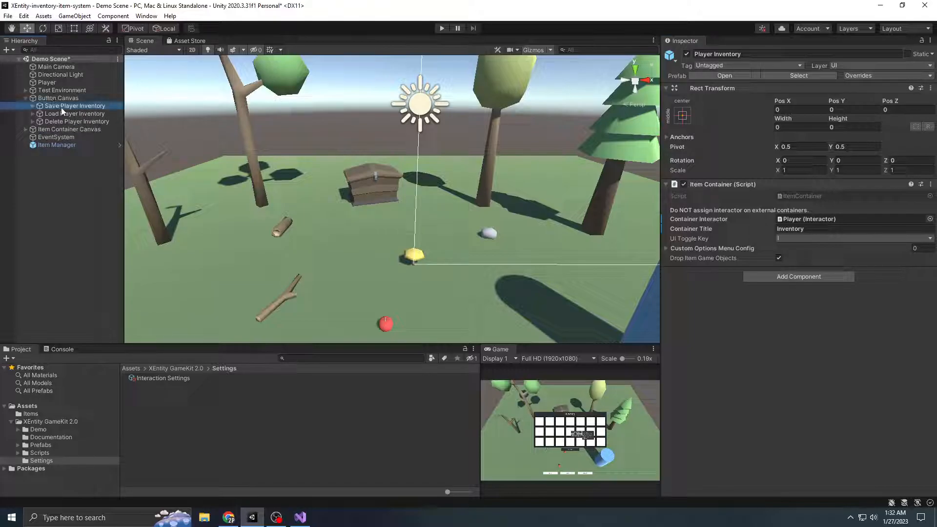
double_click(75, 106)
scroll(541, 289, down, 10)
right_drag(526, 268, 530, 252)
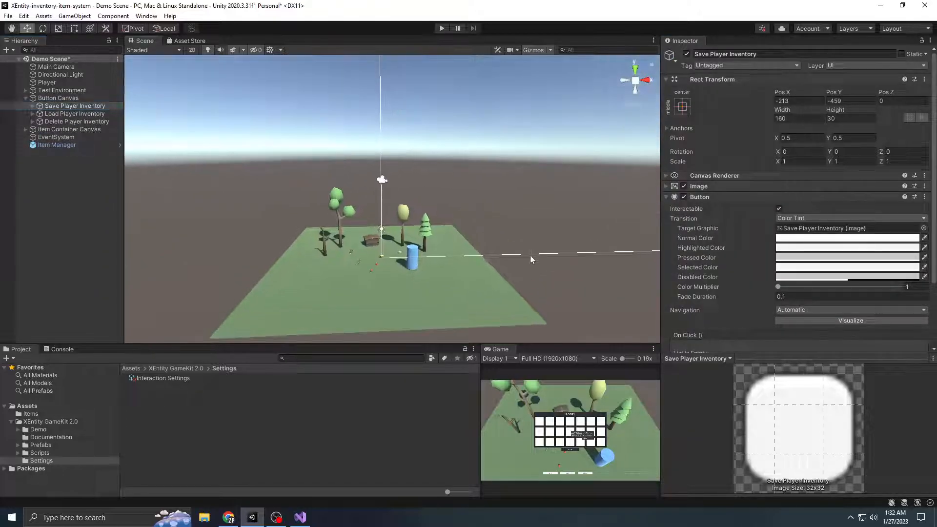
scroll(485, 283, up, 5)
scroll(485, 282, up, 5)
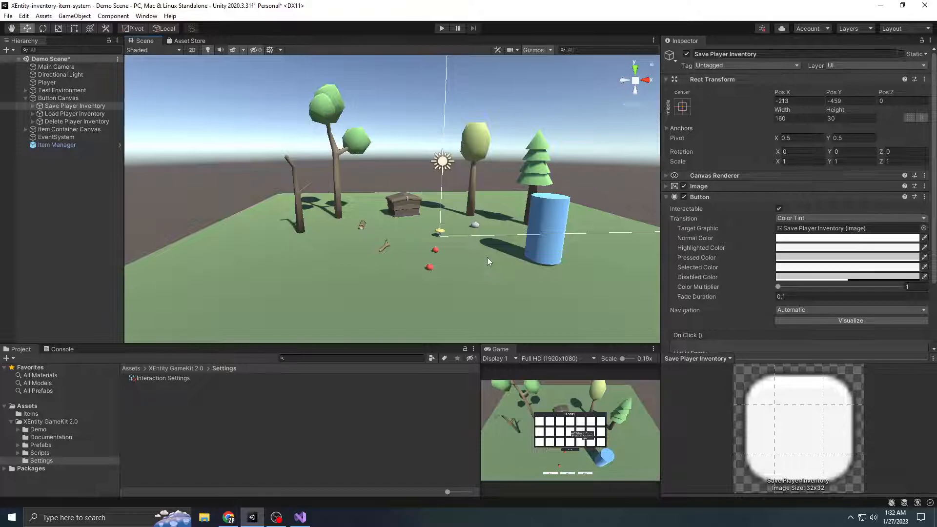
click(77, 182)
click(81, 106)
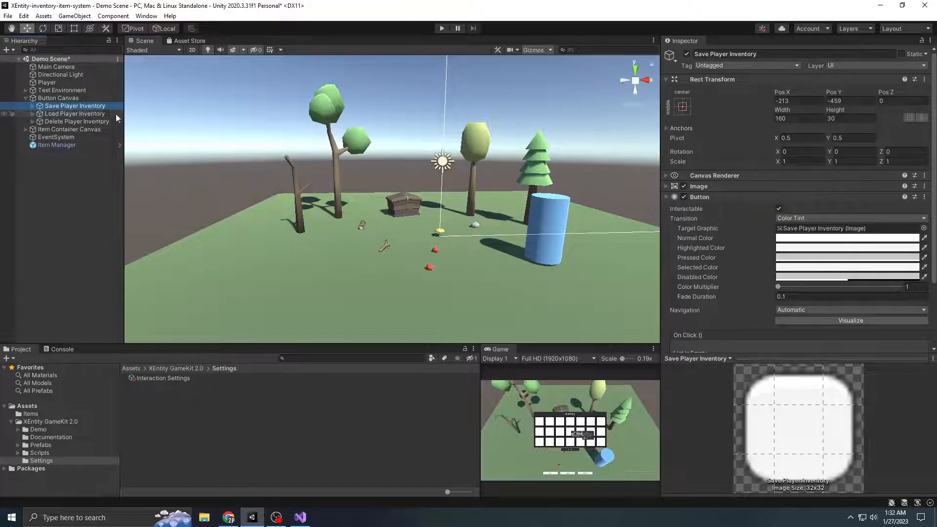
scroll(832, 253, down, 3)
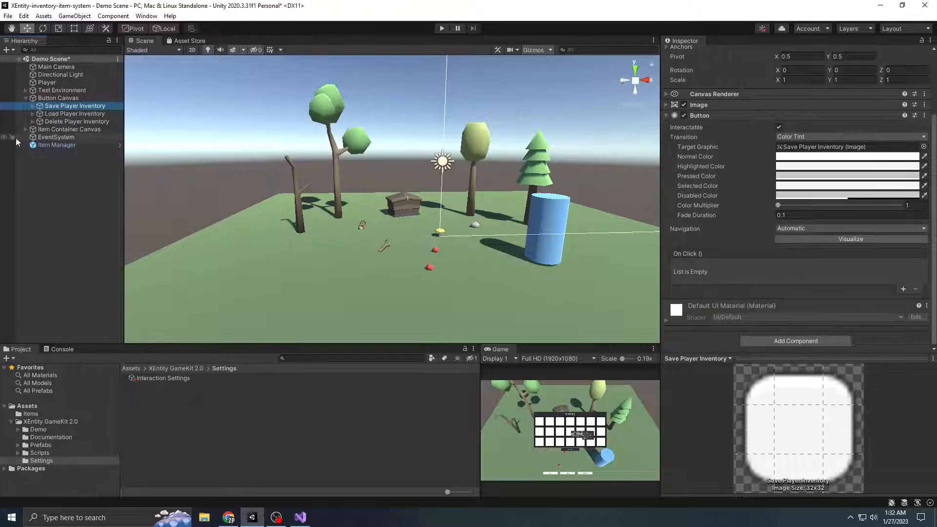
Add an On Click event to Save Player Inventory that calls ItemContainer.SaveData on Player Inventory with the argument "test"
click(26, 130)
drag(69, 138, 765, 278)
click(903, 290)
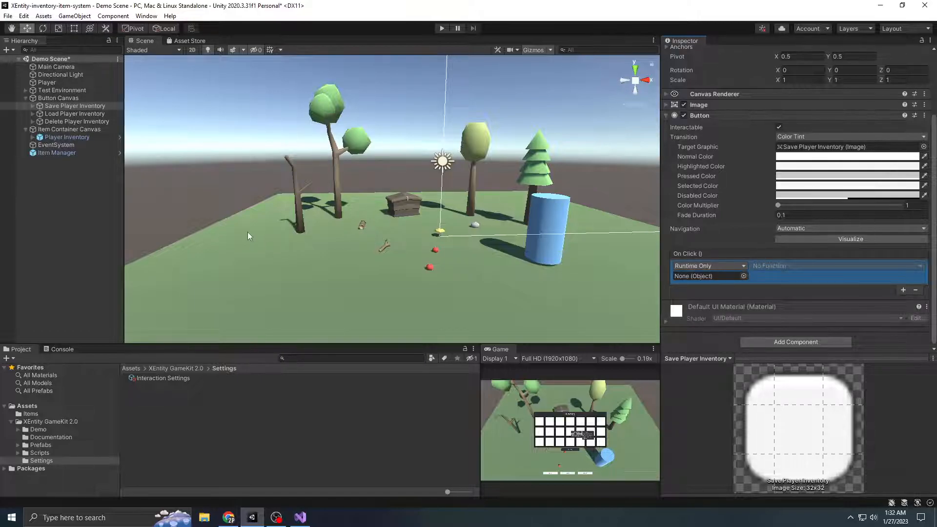
drag(59, 139, 709, 276)
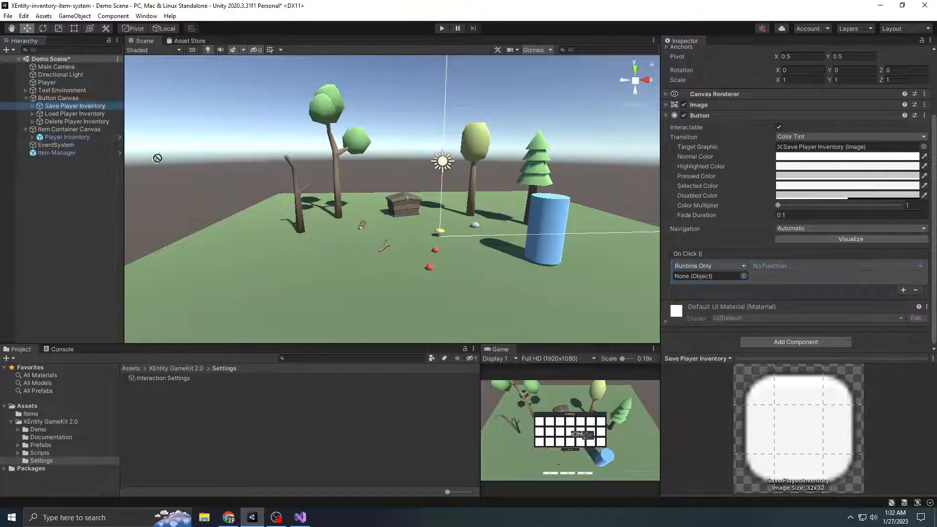
click(797, 267)
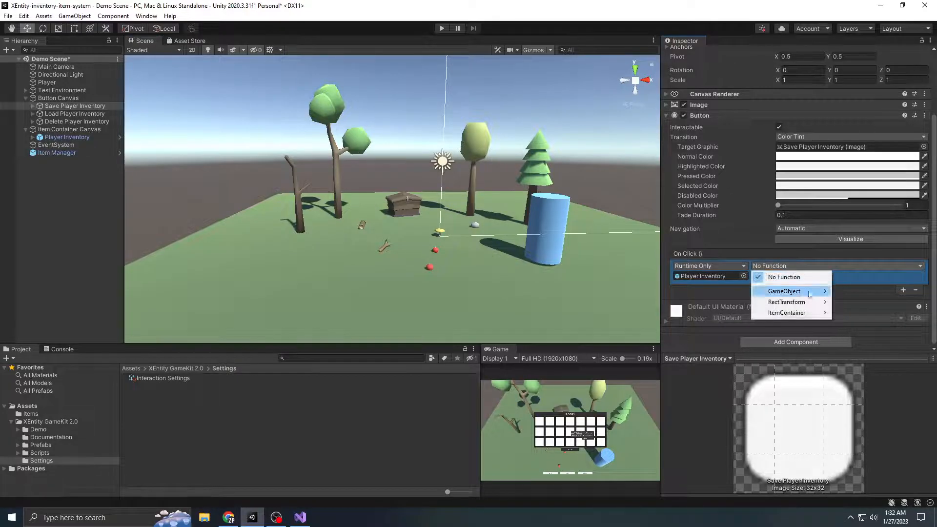
mouse_move(814, 317)
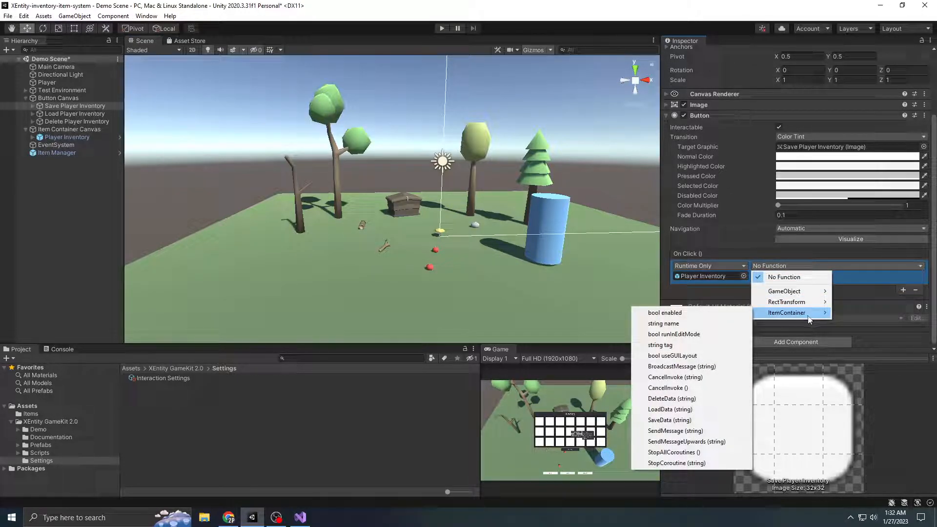
click(669, 420)
click(766, 277)
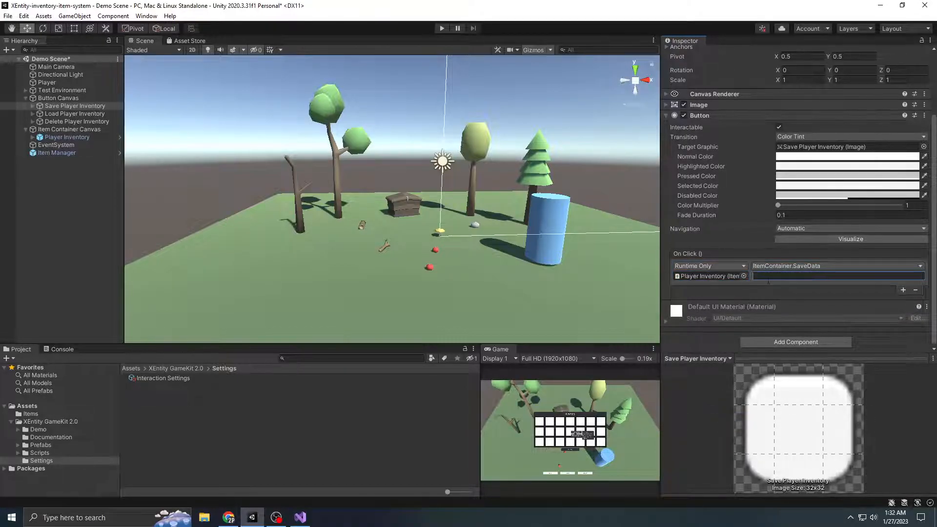
text(test)
Add an On Click event to Load Player Inventory that calls ItemContainer.LoadData on Player Inventory with the argument "test"
click(81, 115)
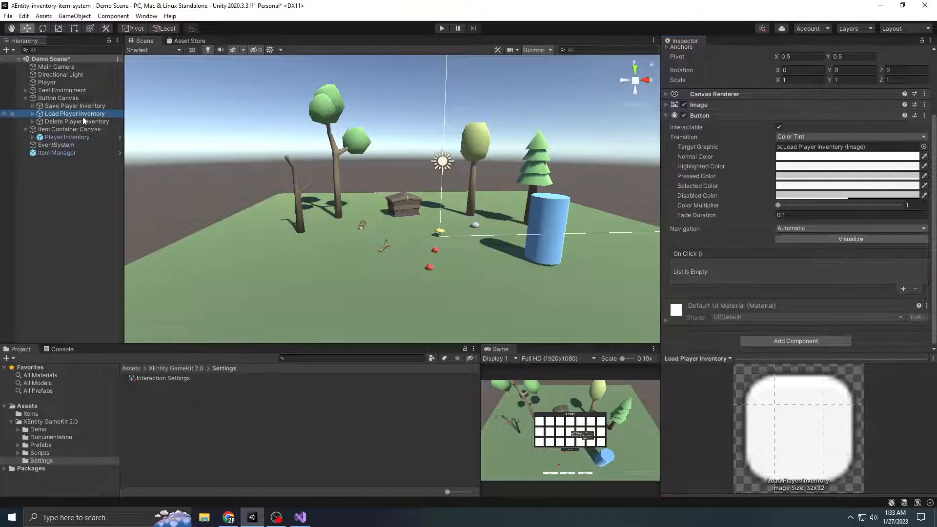
drag(66, 138, 708, 276)
click(823, 265)
mouse_move(787, 313)
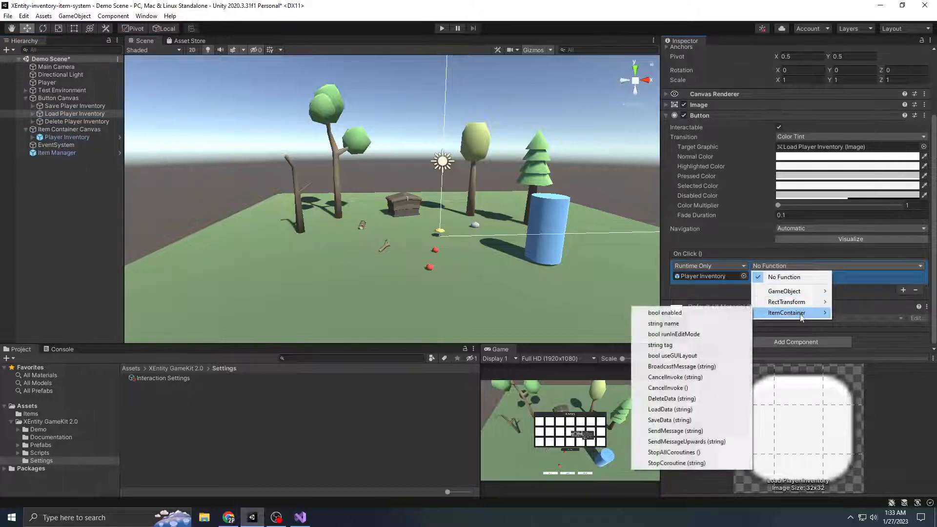
click(674, 410)
click(775, 279)
text(test)
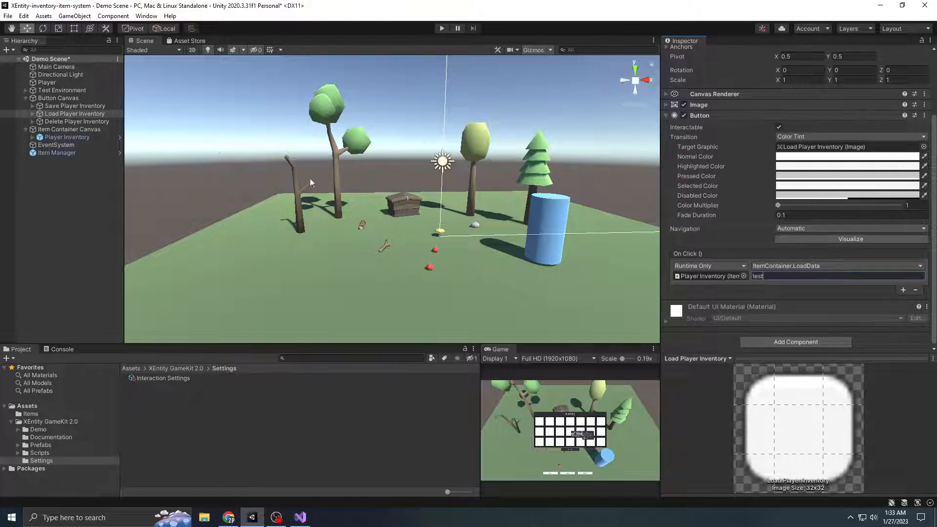
Add an On Click event to Delete Player Inventory that calls ItemContainer.DeleteData on Player Inventory with the argument "test"
click(93, 106)
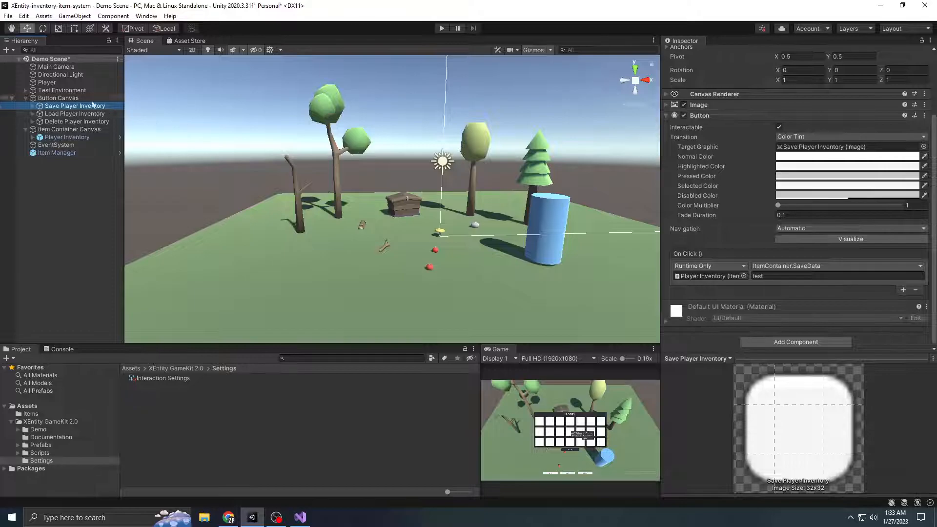
click(80, 121)
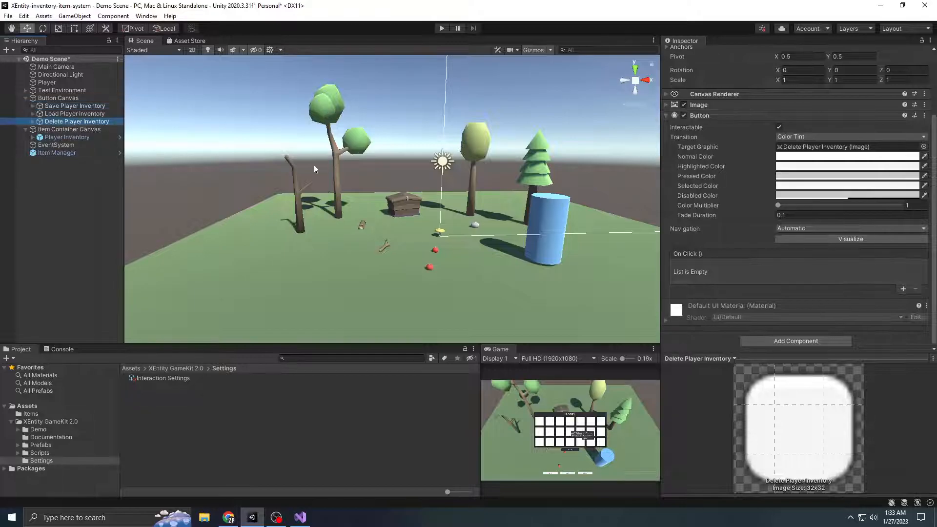
click(904, 290)
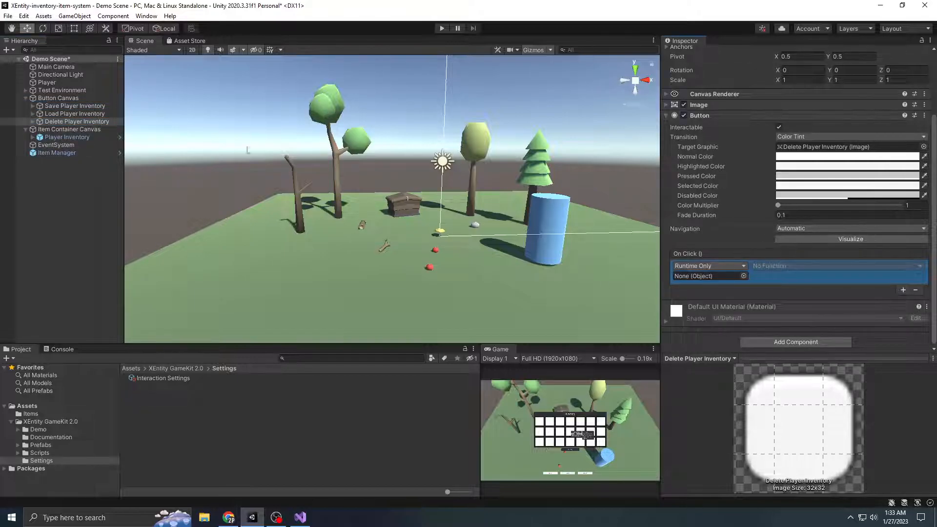
drag(75, 136, 709, 278)
click(801, 266)
mouse_move(787, 313)
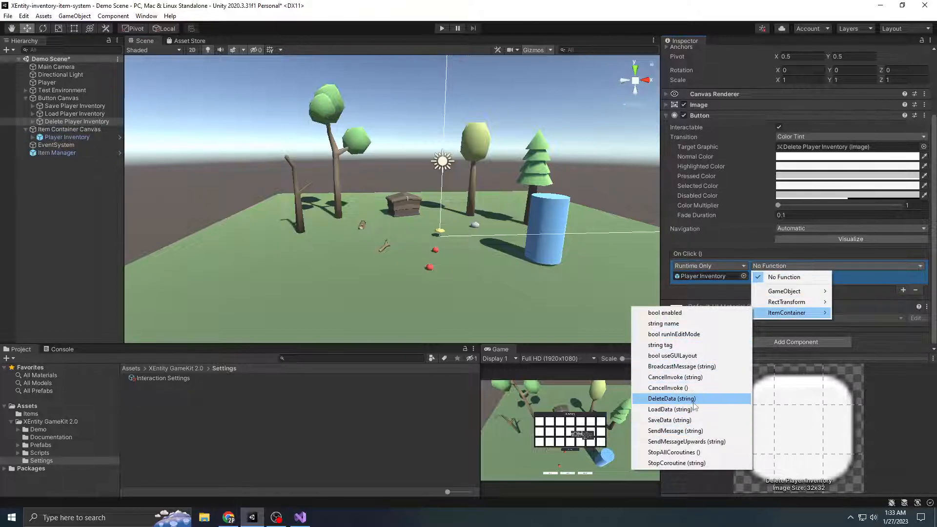
click(672, 399)
click(801, 276)
text(test)
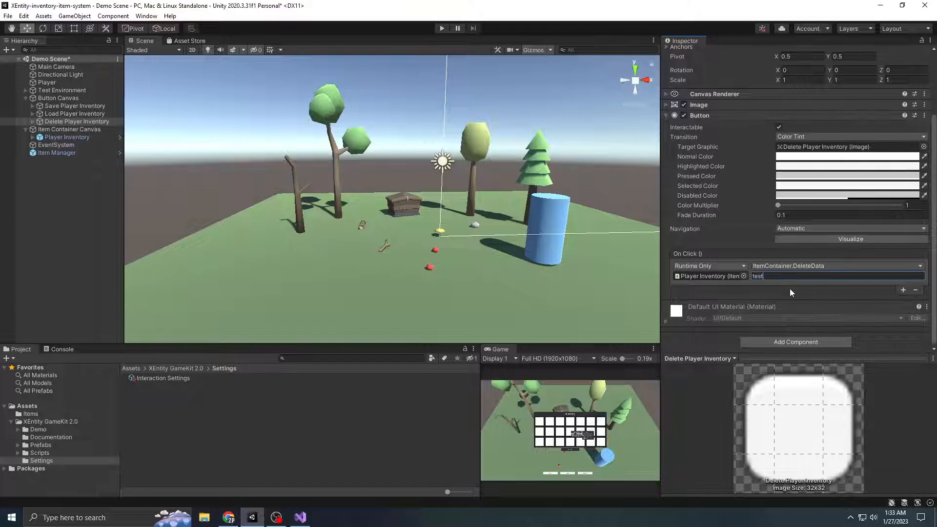
Recheck the inventory buttons' On Click setup, clear the selection, and collapse the Button Canvas group
double_click(769, 278)
click(769, 279)
click(70, 193)
click(70, 121)
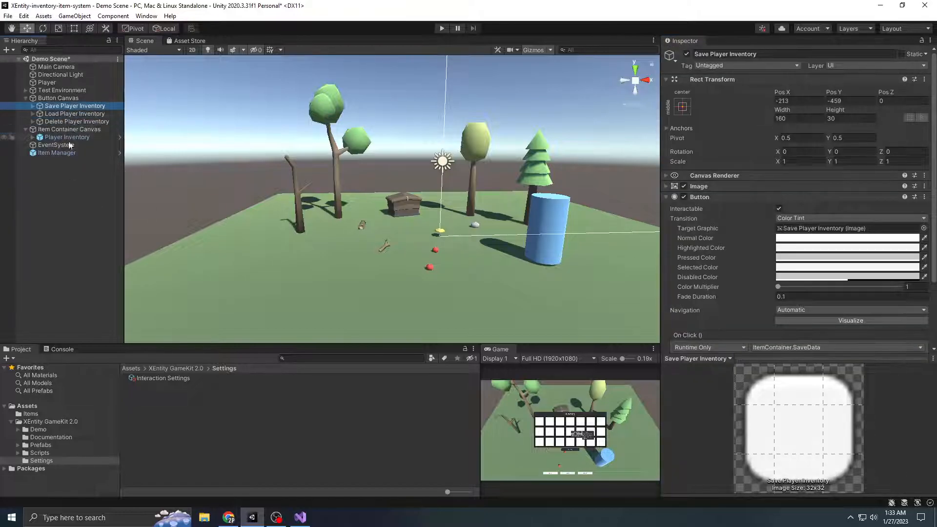
click(23, 98)
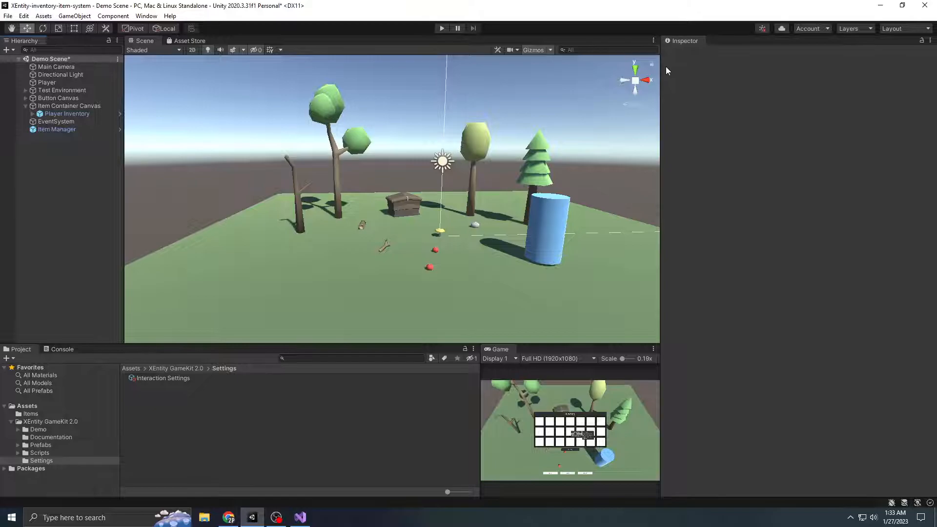
Start play mode with the Game view maximized and collect the apples, mushroom, stone, branch and log with the player
click(441, 29)
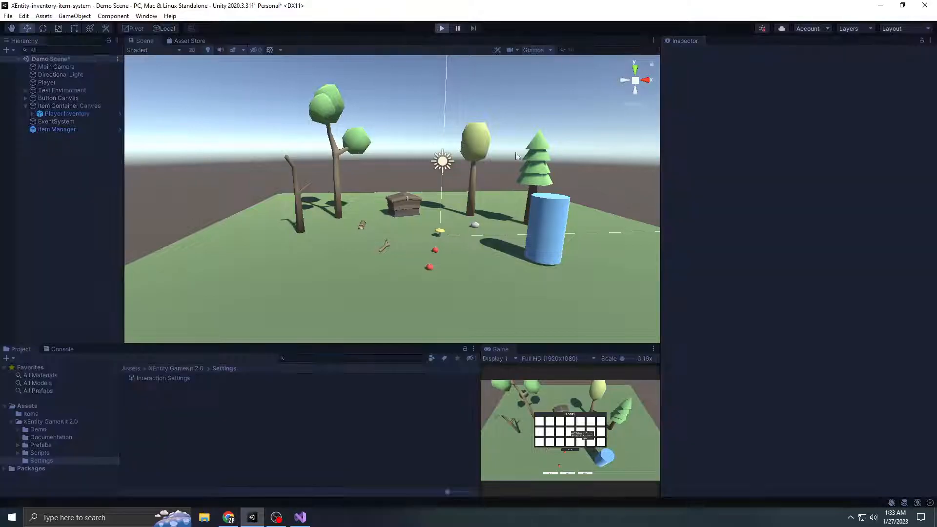
click(654, 349)
key(a)
key(w)
click(446, 373)
click(472, 313)
key(a)
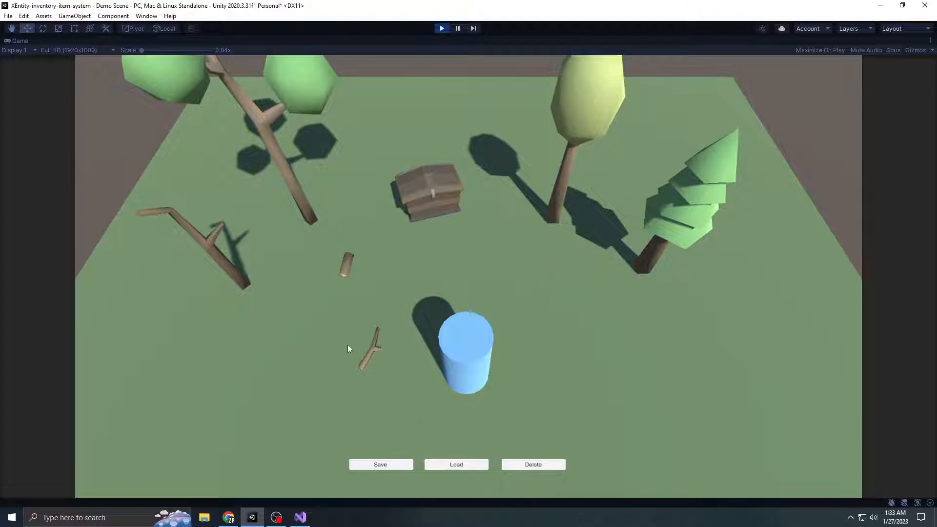
key(w)
key(d)
Open the player inventory to check the collected items, shift its window aside, and close it
key(i)
drag(547, 209, 593, 221)
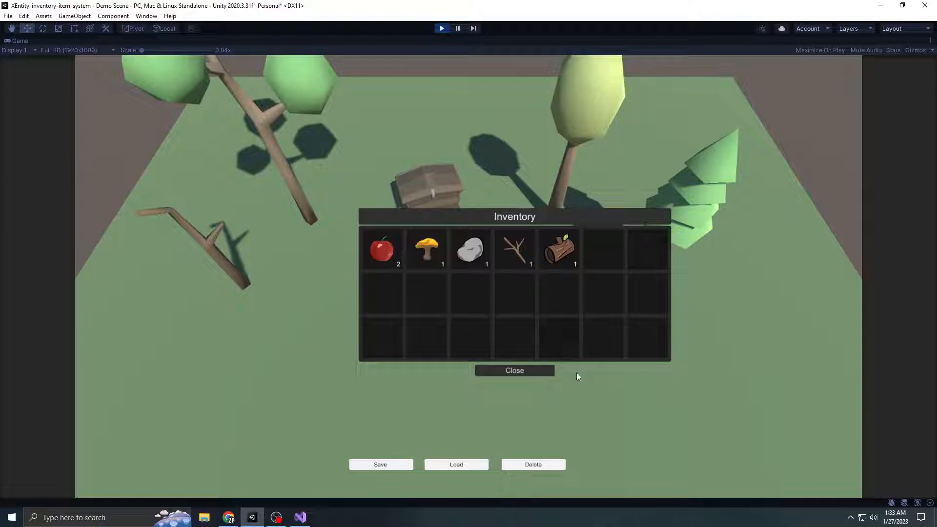
key(s)
click(543, 374)
key(w)
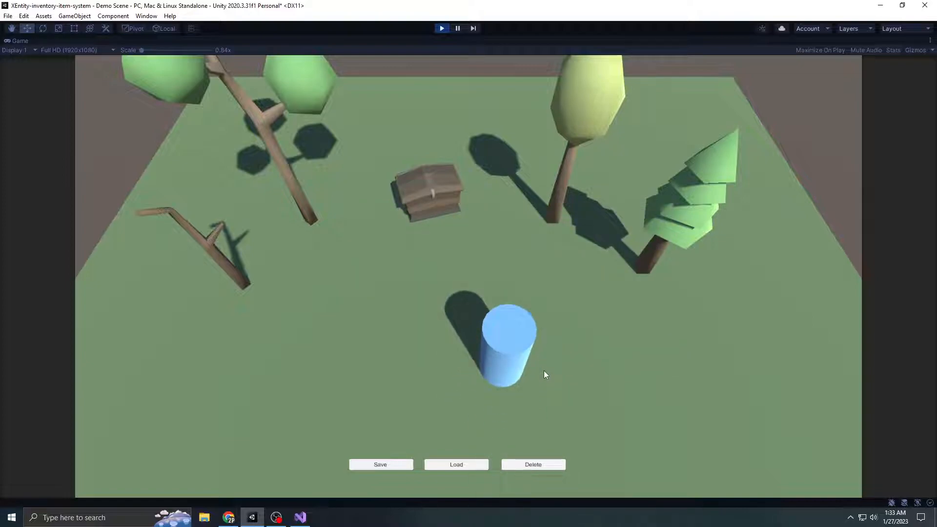
Save the player's inventory data in the running game and stop play mode
click(385, 465)
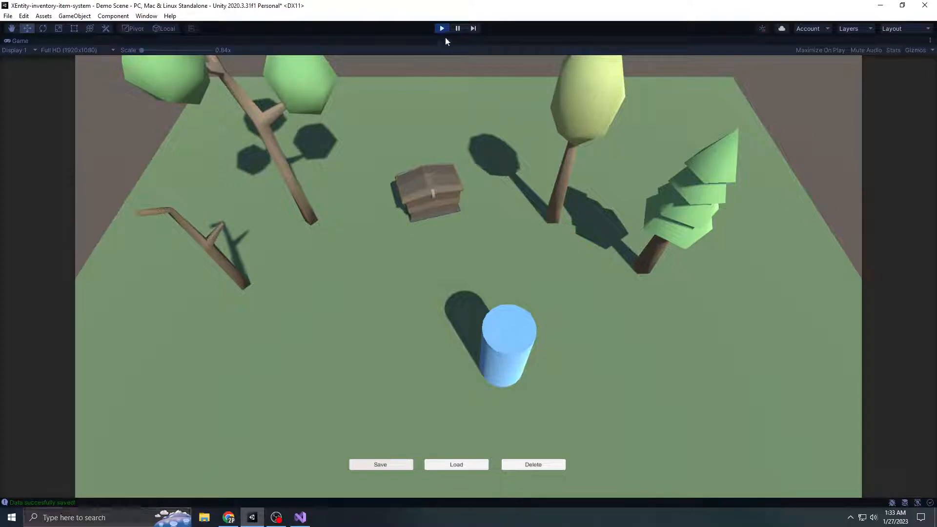
click(442, 28)
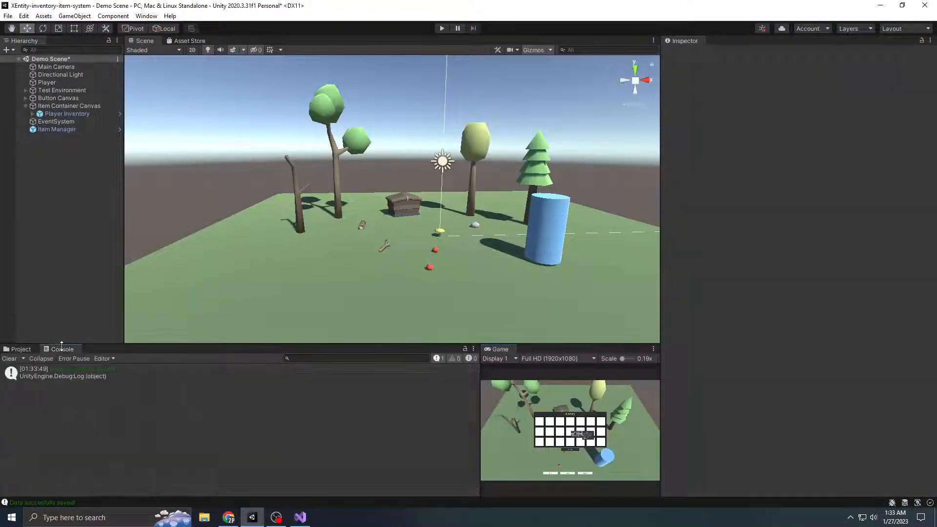
click(18, 351)
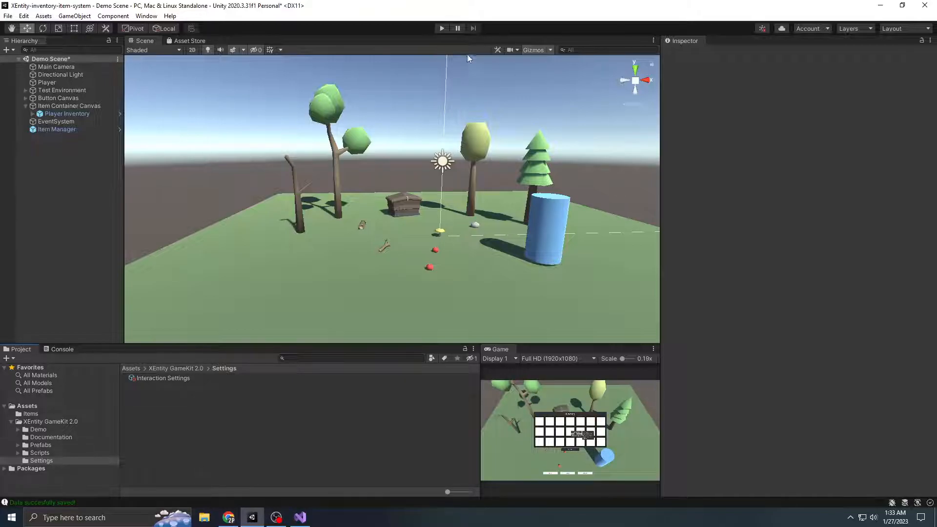
Start play mode again with the Game view maximized
click(441, 28)
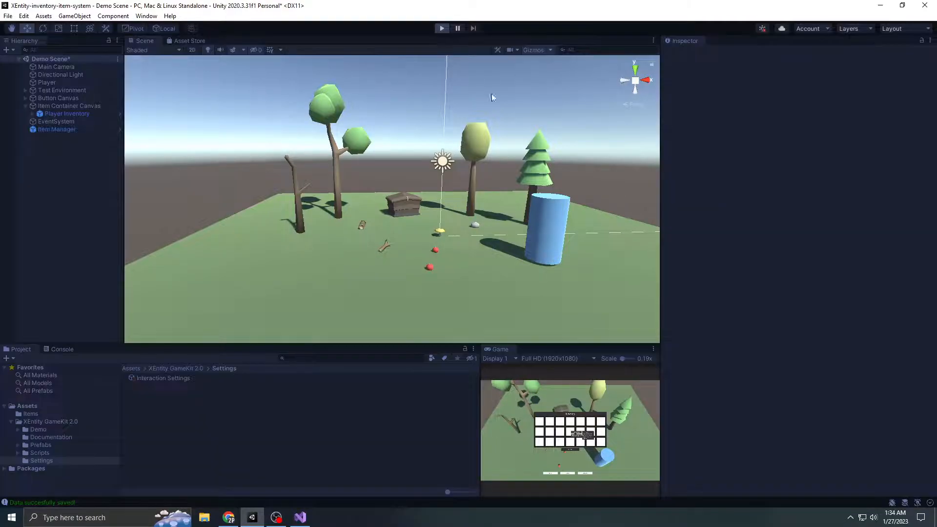
click(653, 350)
click(669, 383)
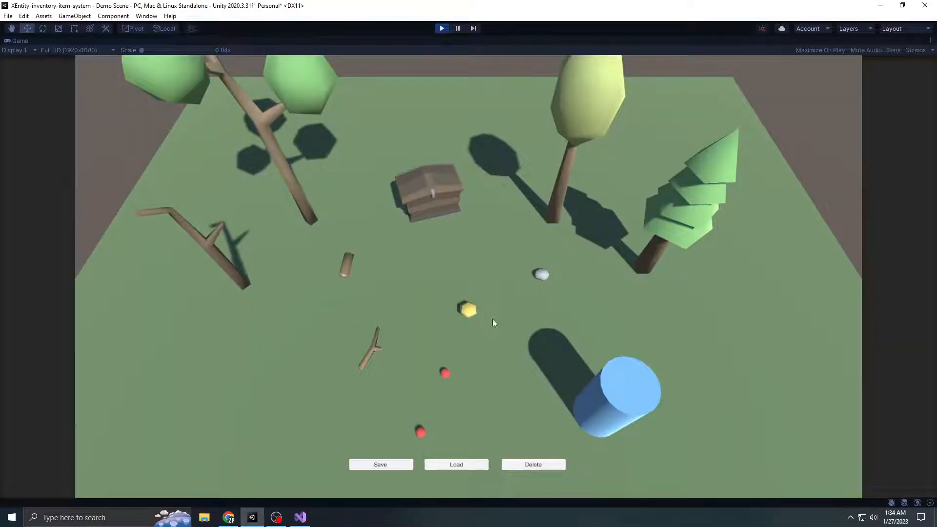
Move the player near the stone, and open and close the inventory to check its contents before loading
key(w)
key(d)
key(a)
key(i)
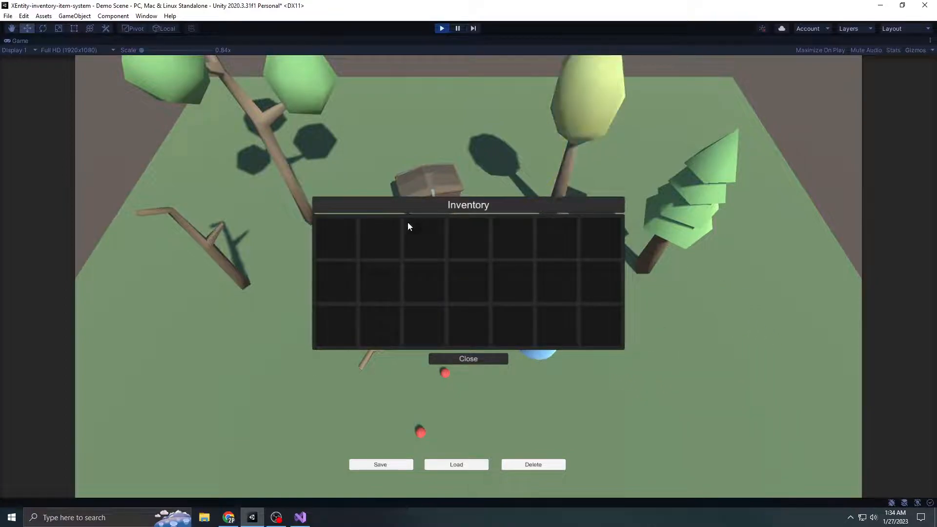
key(i)
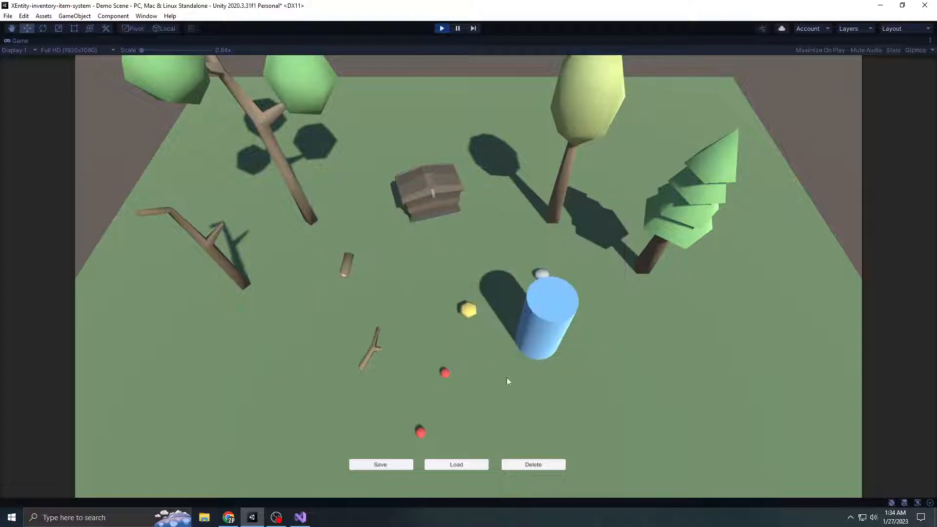
Load the saved inventory data and open the inventory, moving its window clear of the storage chest
click(463, 468)
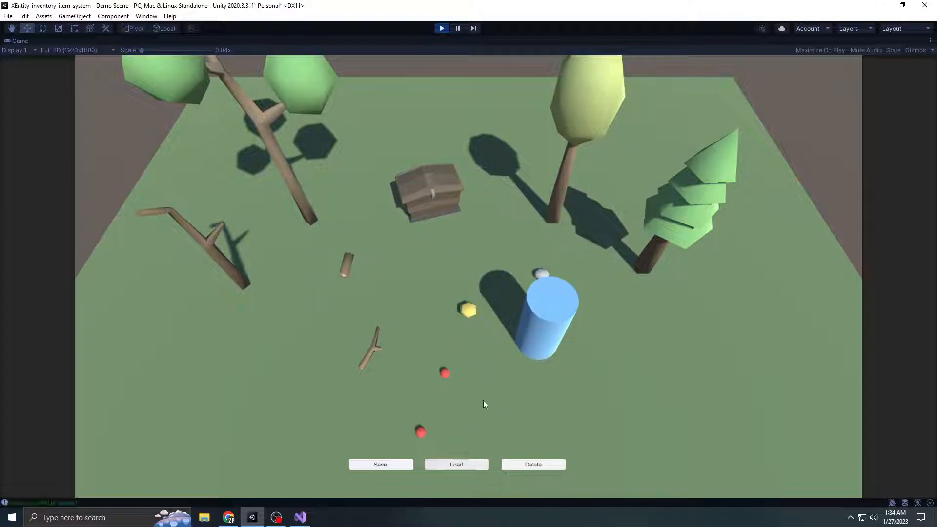
key(i)
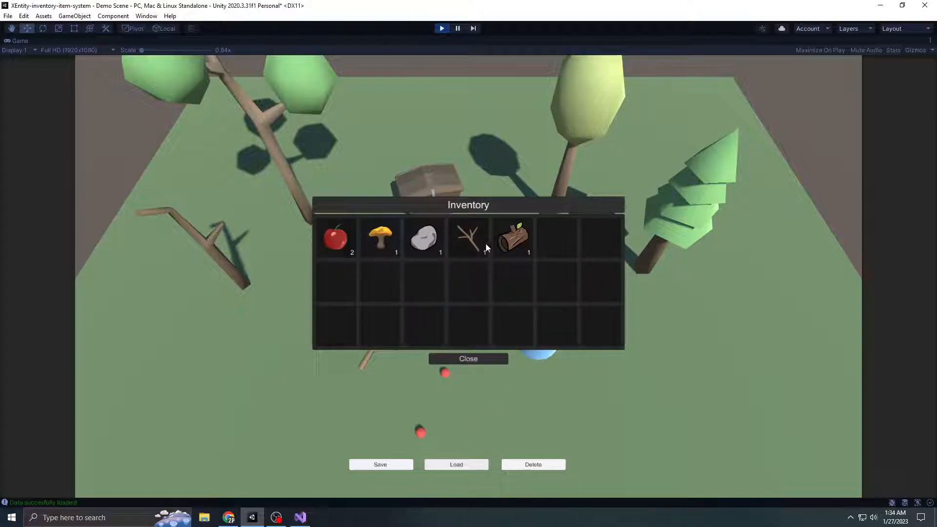
drag(592, 210, 673, 258)
mouse_move(549, 282)
mouse_down()
mouse_move(594, 294)
mouse_move(642, 284)
mouse_move(543, 285)
mouse_up()
drag(635, 286, 582, 287)
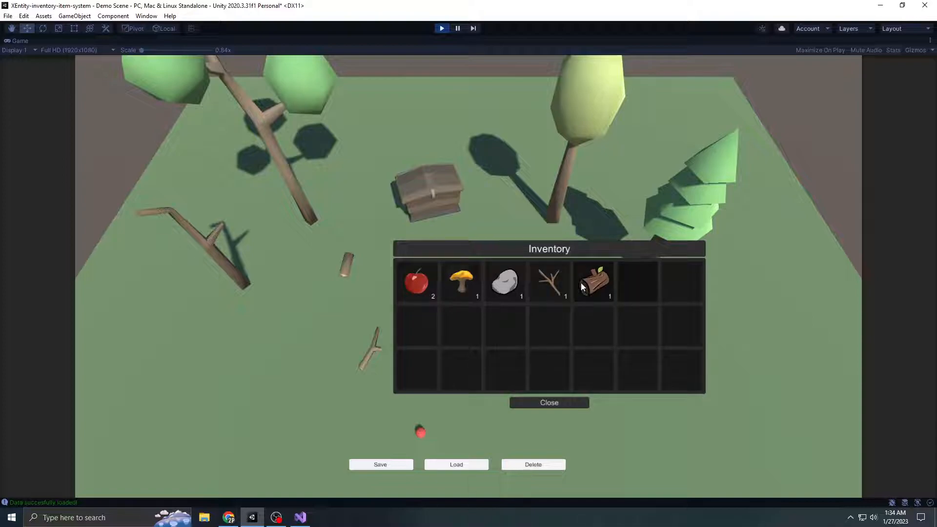
drag(594, 258, 703, 212)
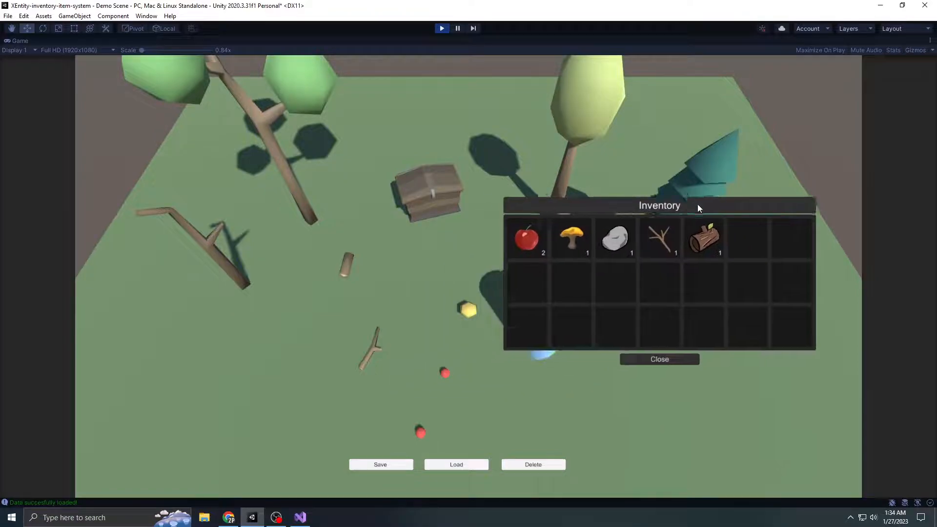
Close the inventory, then open the storage chest to check its contents, move its window clear and close it
click(660, 361)
click(436, 192)
drag(539, 198, 689, 201)
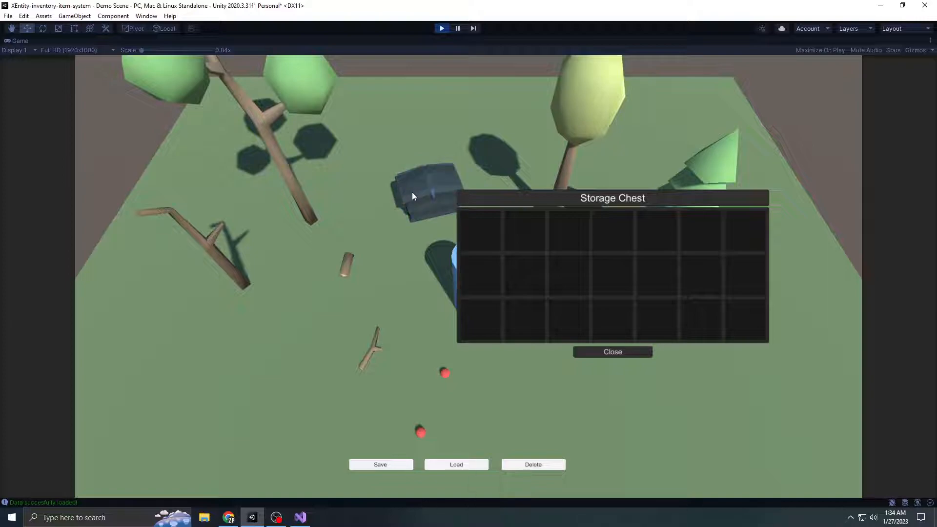
click(606, 352)
Delete the saved inventory data in the running game and restart play mode
click(539, 464)
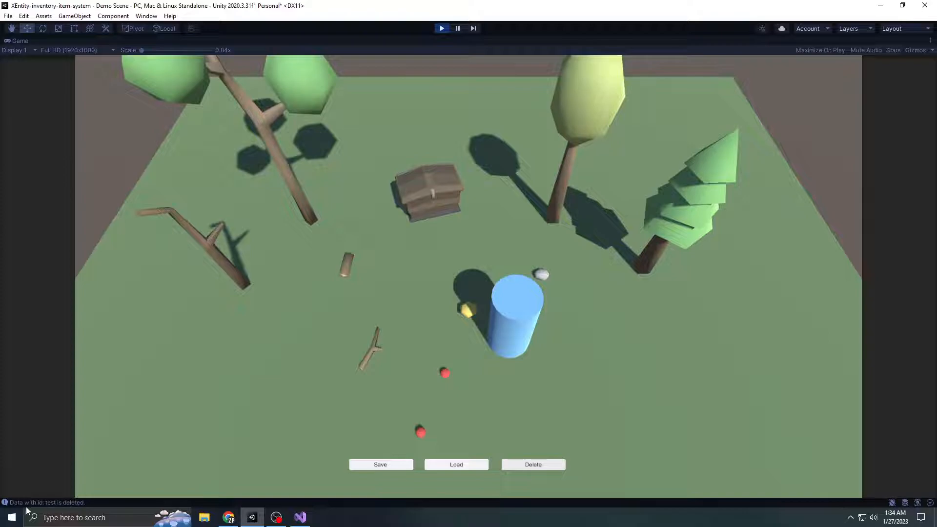
click(440, 31)
click(441, 28)
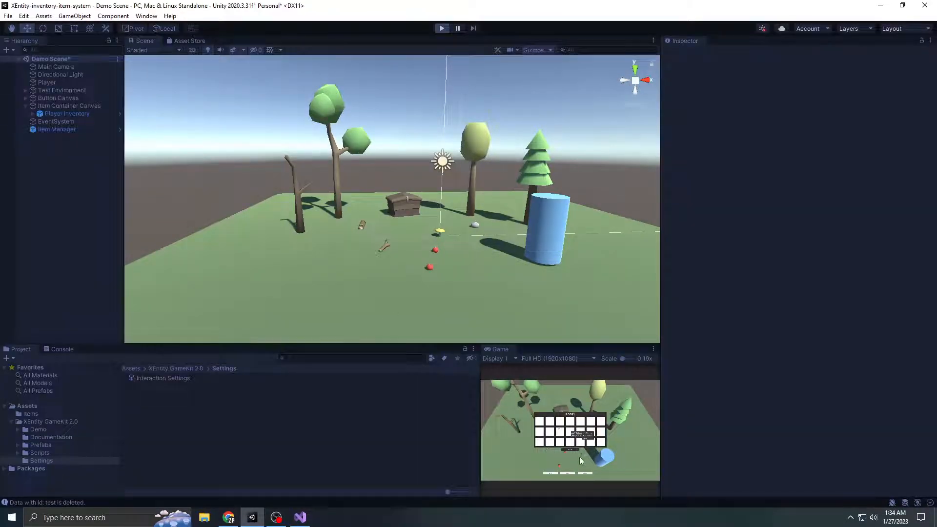
Maximize the Game view and try to load the deleted inventory data
click(653, 348)
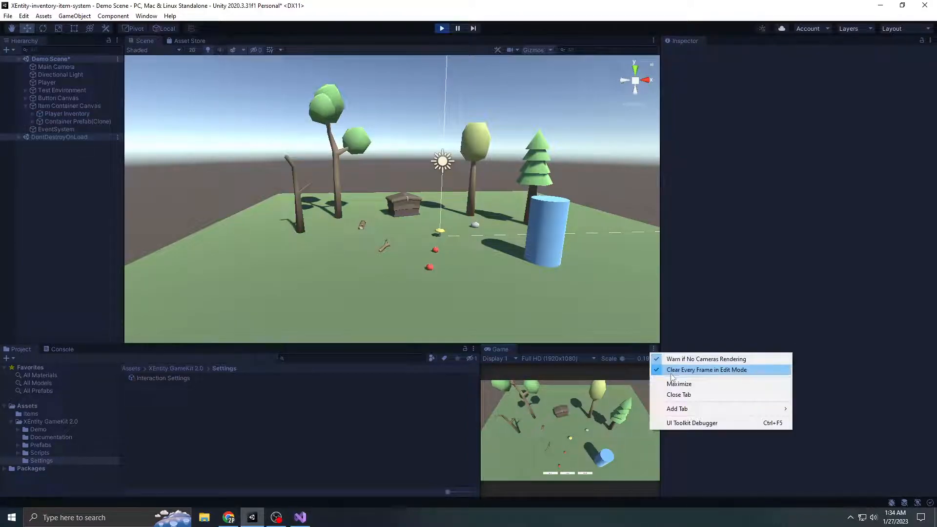
click(674, 383)
click(462, 468)
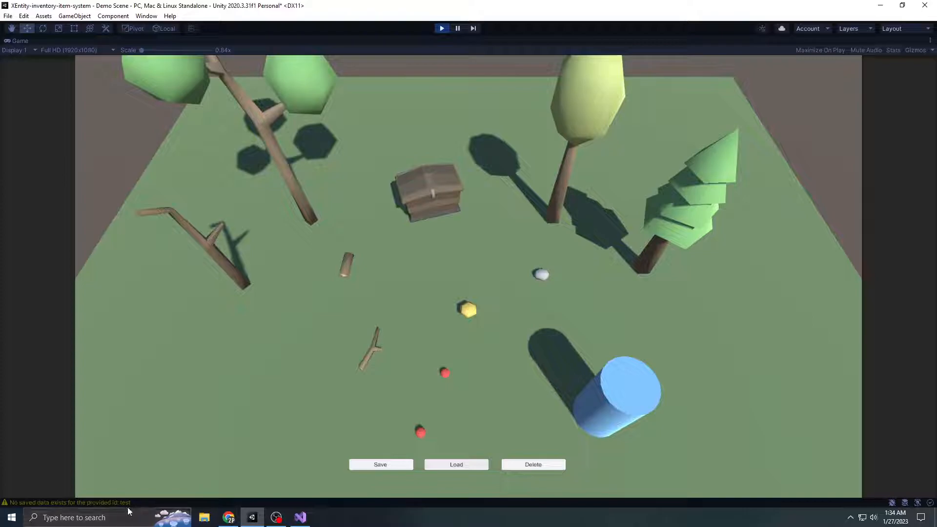
Stop play mode and clear the messages logged in the Console
click(442, 28)
click(61, 349)
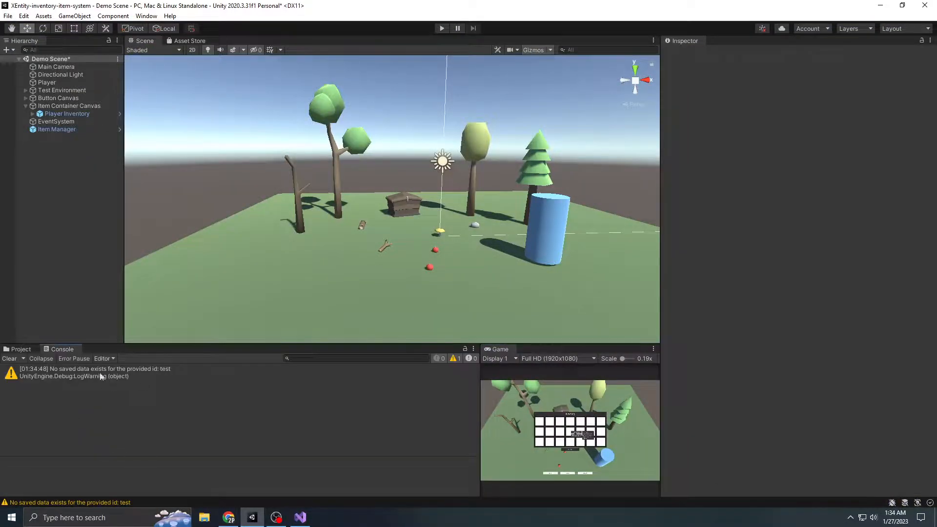
click(9, 358)
scroll(402, 207, up, 3)
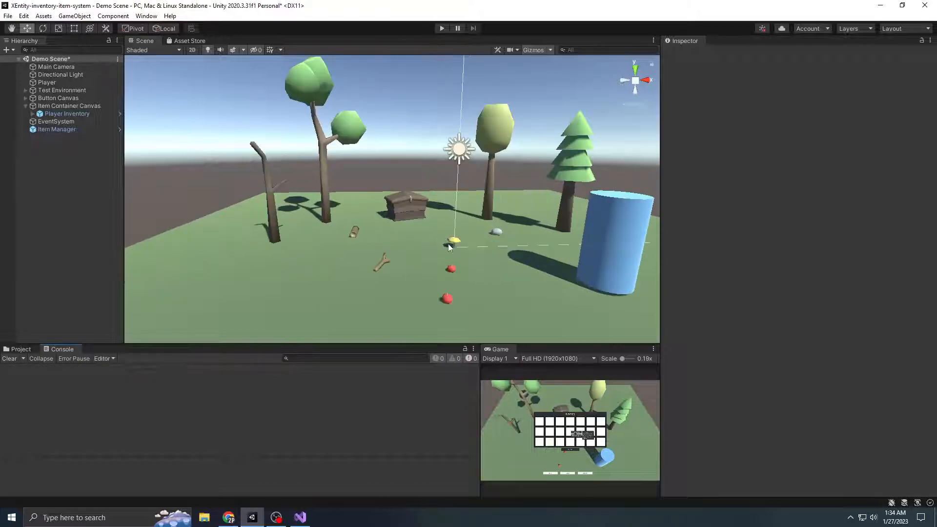
scroll(442, 256, up, 3)
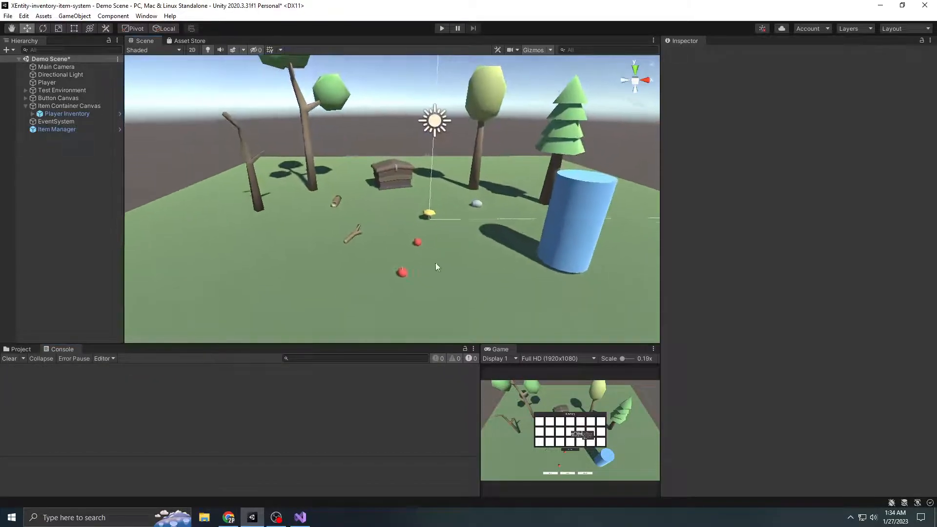
middle_drag(433, 263, 429, 279)
Open the Changelog file from the XEntity GameKit 2.0 project folder in Visual Studio
click(21, 349)
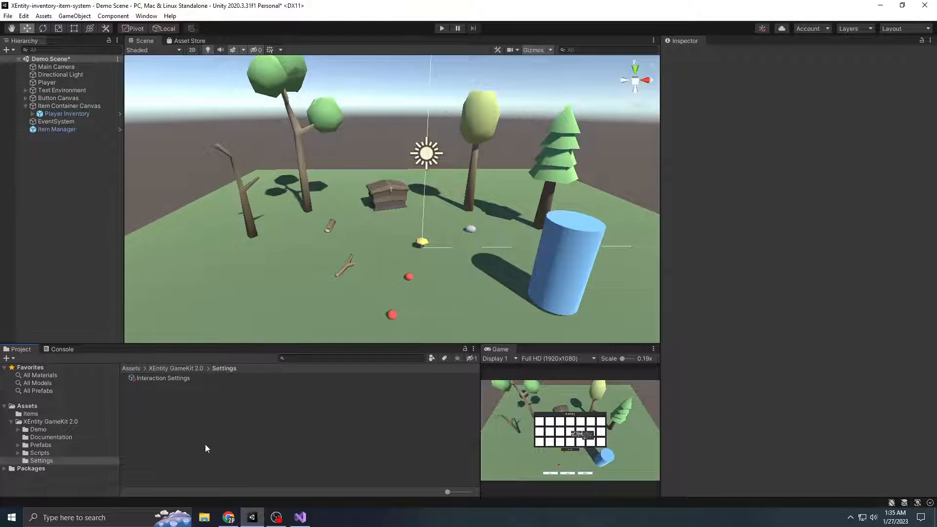
scroll(432, 240, down, 3)
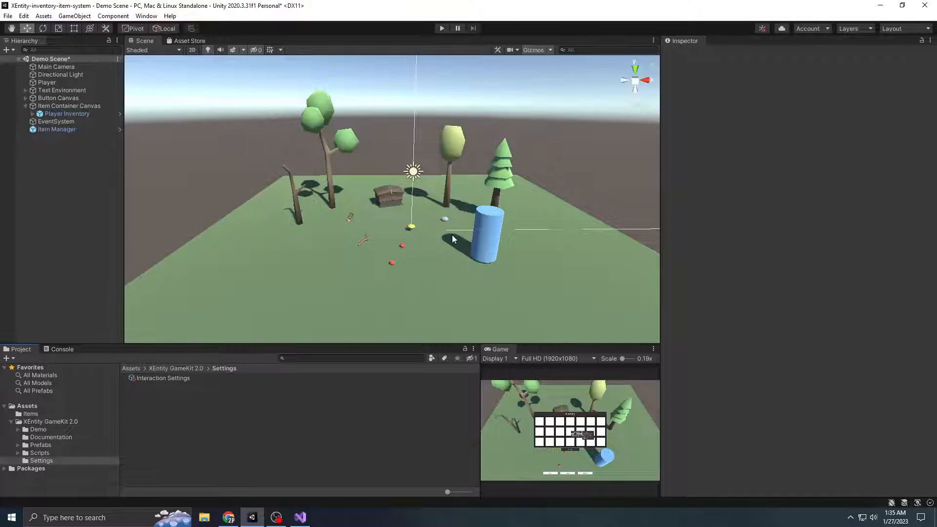
right_drag(453, 235, 443, 256)
middle_drag(443, 257, 438, 281)
click(49, 422)
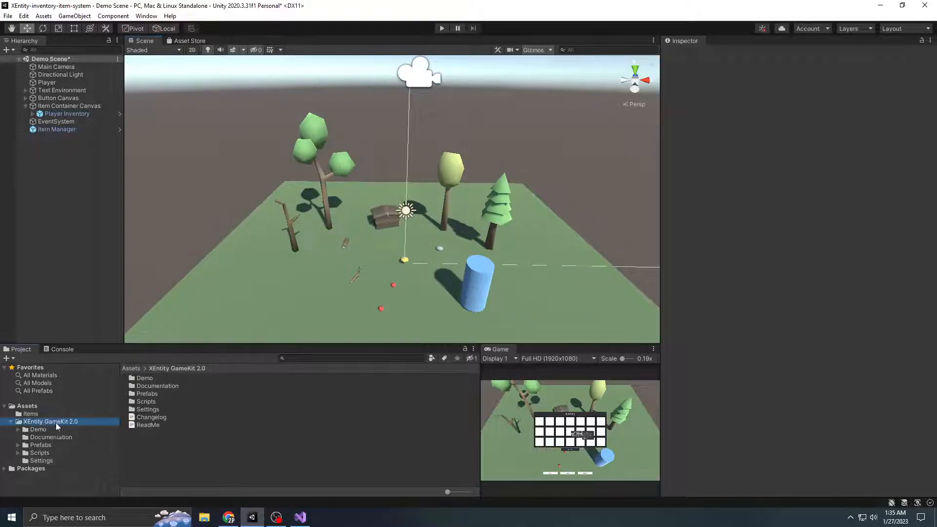
click(156, 418)
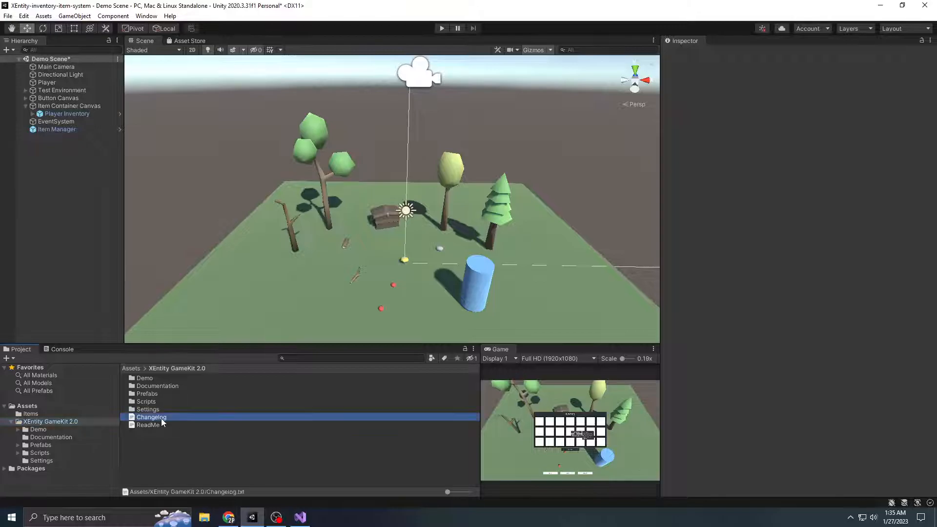
double_click(157, 418)
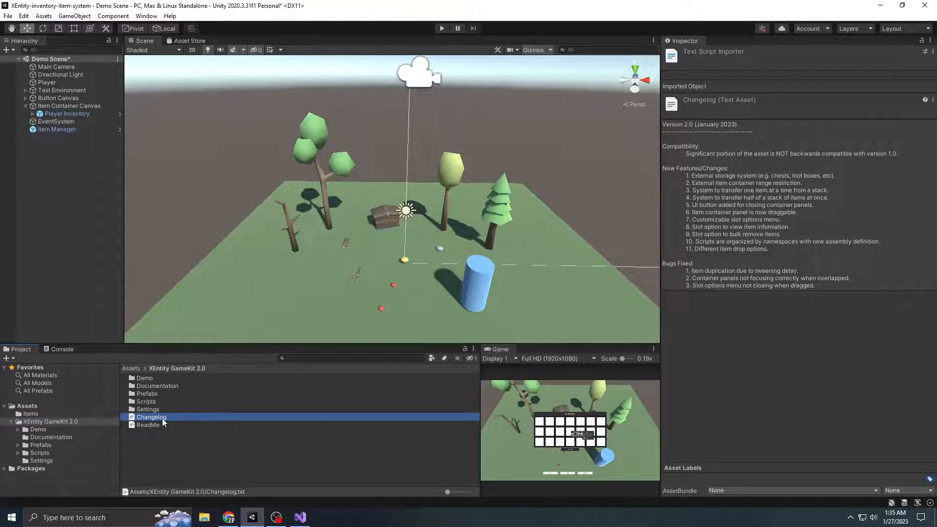
Highlight the Bugs Fixed and New Features/Changes lists in the changelog for review, then close Visual Studio and return to Unity
drag(114, 293, 332, 315)
click(341, 316)
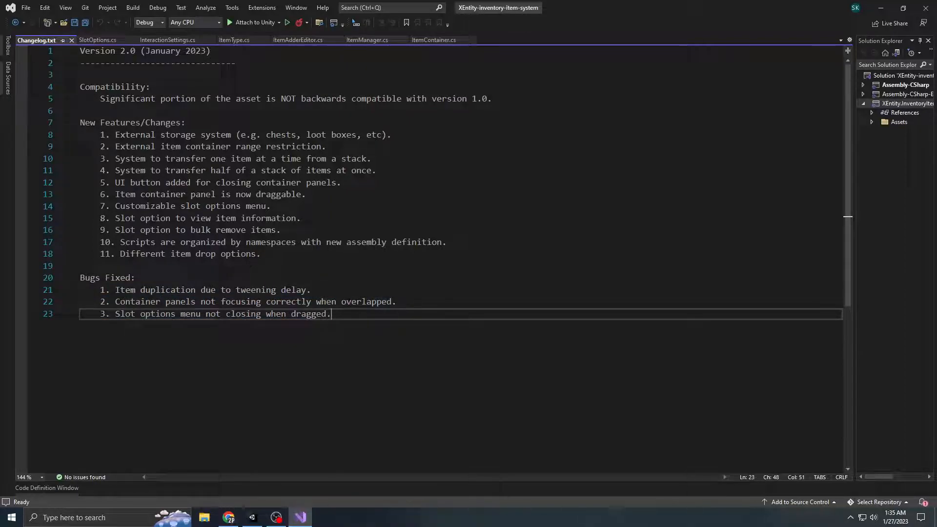
click(903, 8)
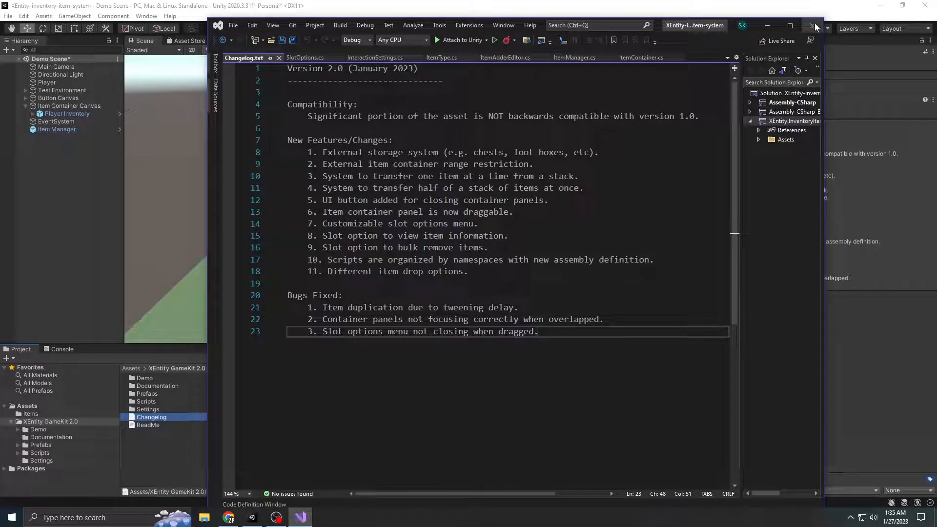
drag(469, 273, 306, 156)
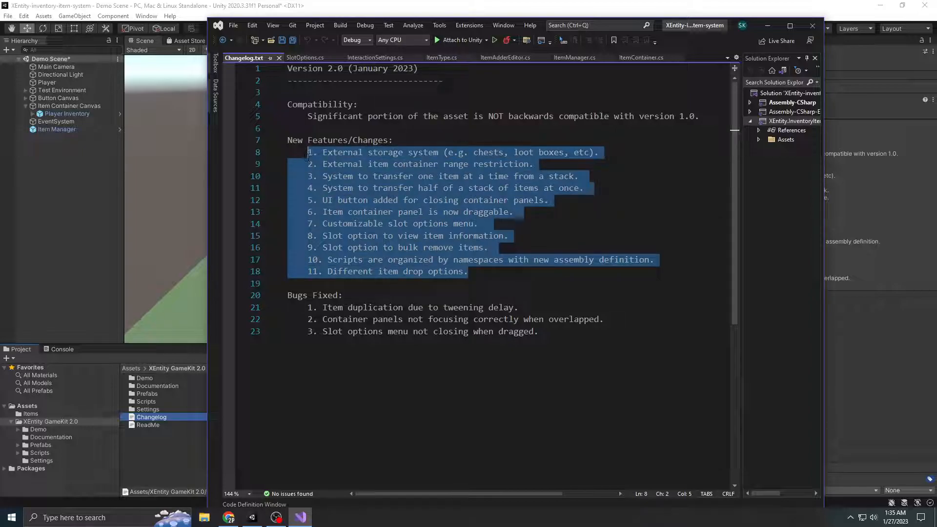
click(812, 26)
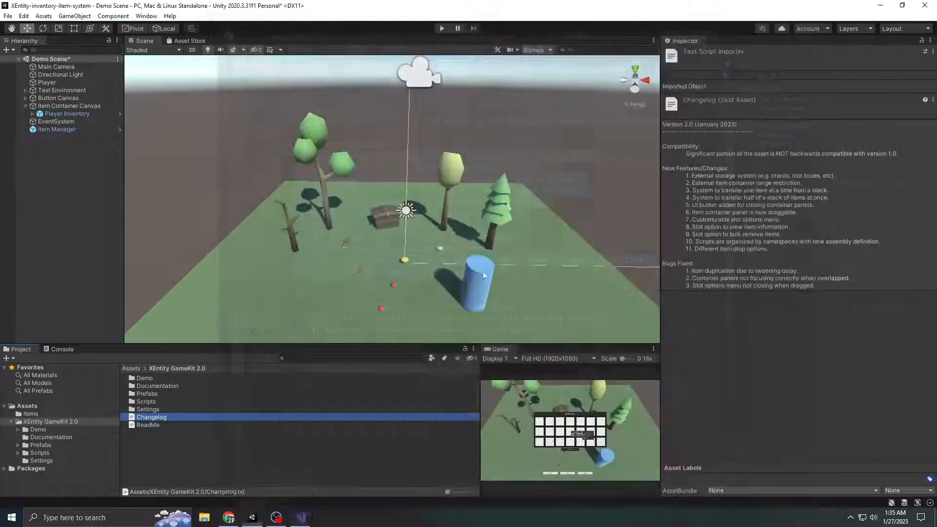
click(287, 459)
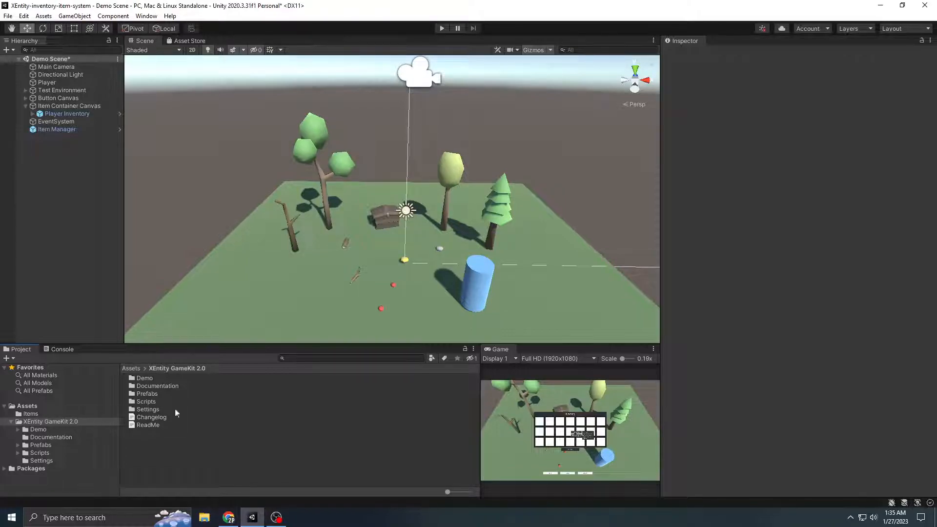
Open the ReadMe file from the XEntity GameKit 2.0 folder and highlight its e-mail and Discord contact details
double_click(149, 426)
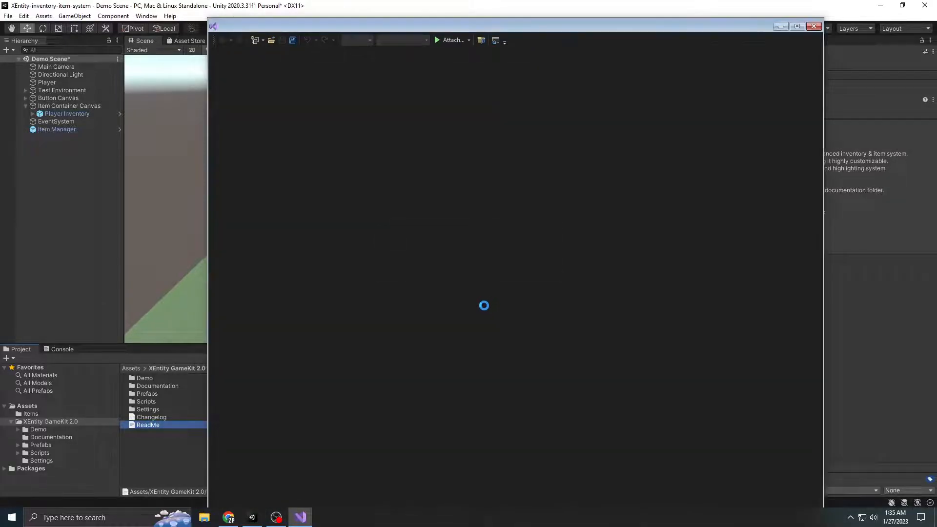
double_click(415, 237)
drag(413, 236, 327, 236)
double_click(422, 226)
double_click(350, 223)
click(327, 236)
Highlight the YouTube tutorial link in the ReadMe, then close Visual Studio and clear the asset selection in Unity
drag(473, 81, 333, 81)
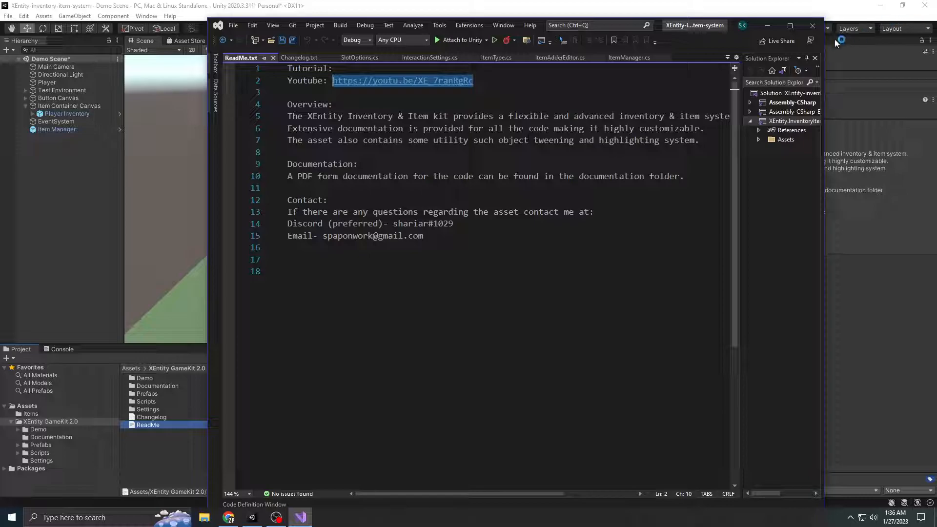
click(812, 26)
click(229, 447)
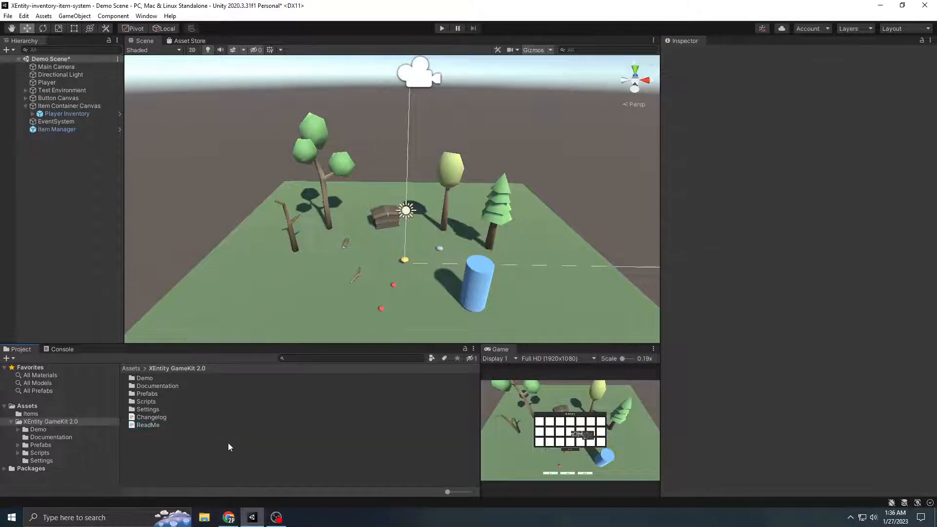